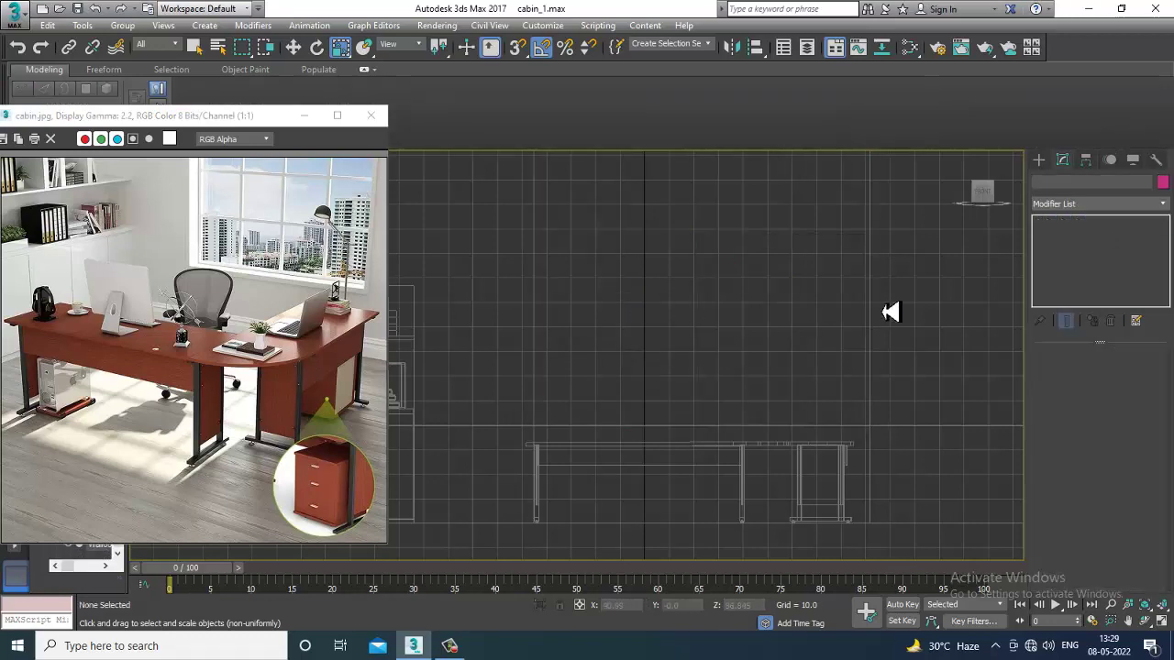
- Draw a box about 115 long by 136 wide in the front view, covering the window opening in the back wall
scroll(724, 351, "down", 5)
key("alt+w")
left_click(812, 448)
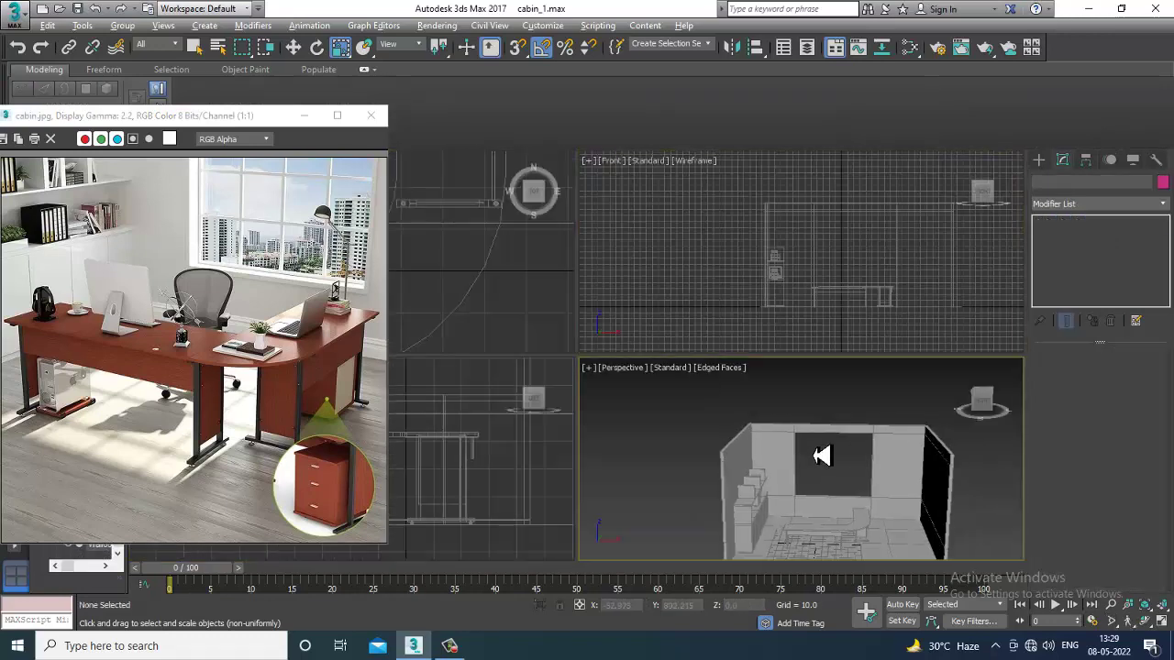
key("alt+w")
middle_click_drag(820, 456, 737, 430, "alt")
scroll(735, 430, "up", 1)
left_click(612, 355)
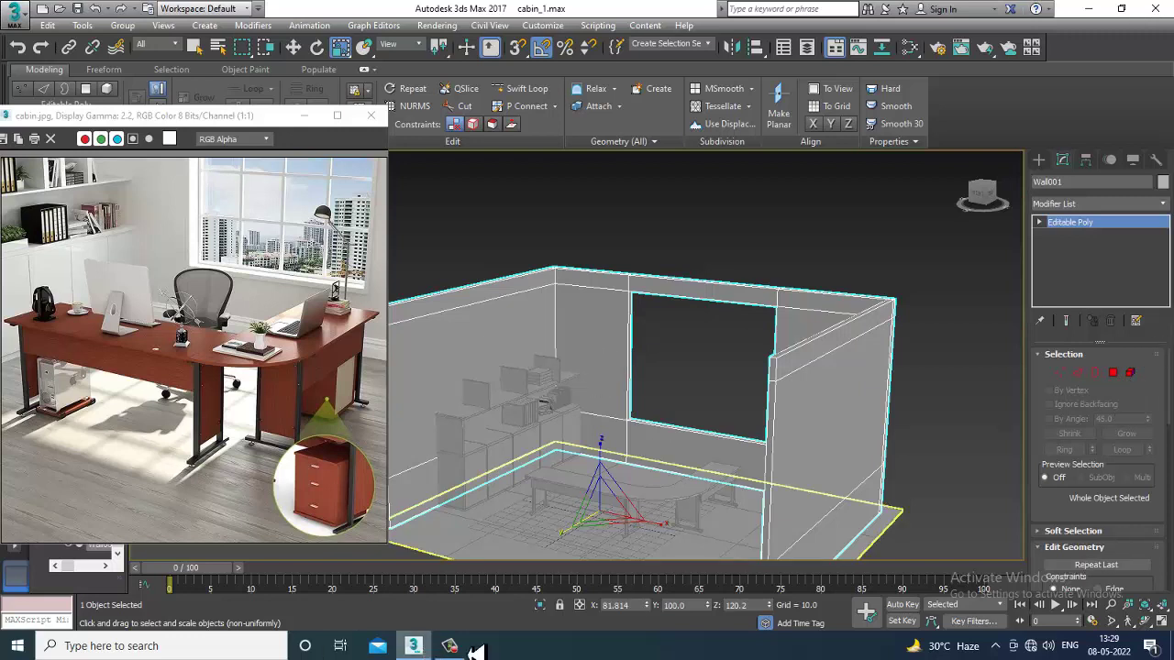
left_click(1040, 161)
left_click(1068, 249)
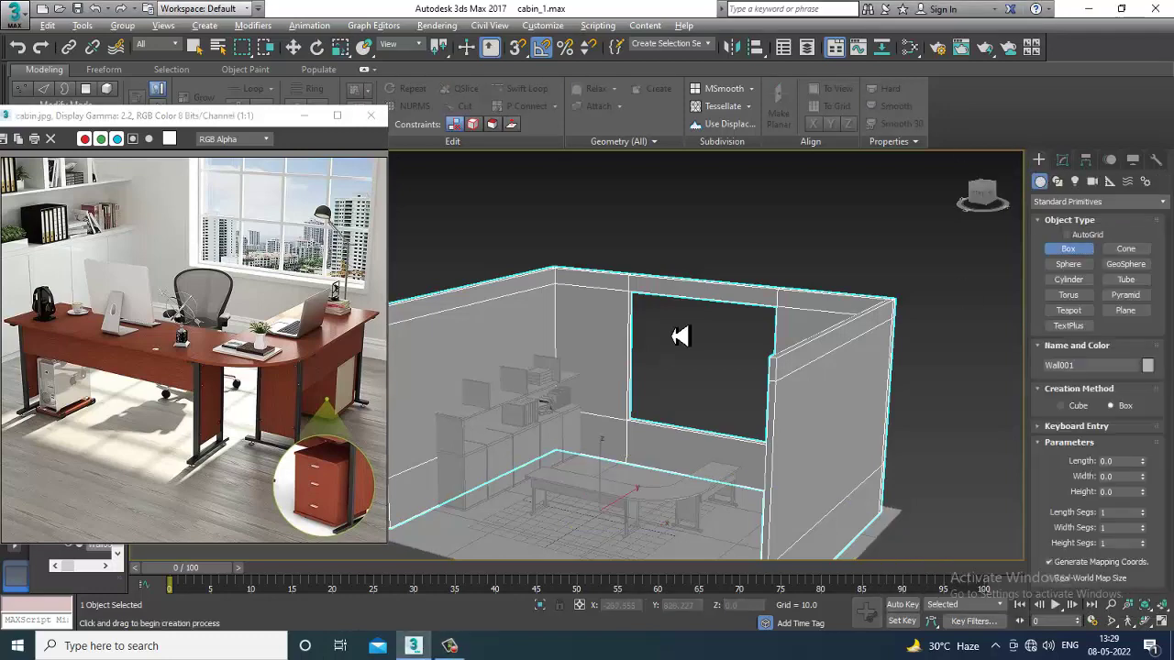
key("alt+w")
key("alt+w")
middle_click_drag(598, 280, 599, 275)
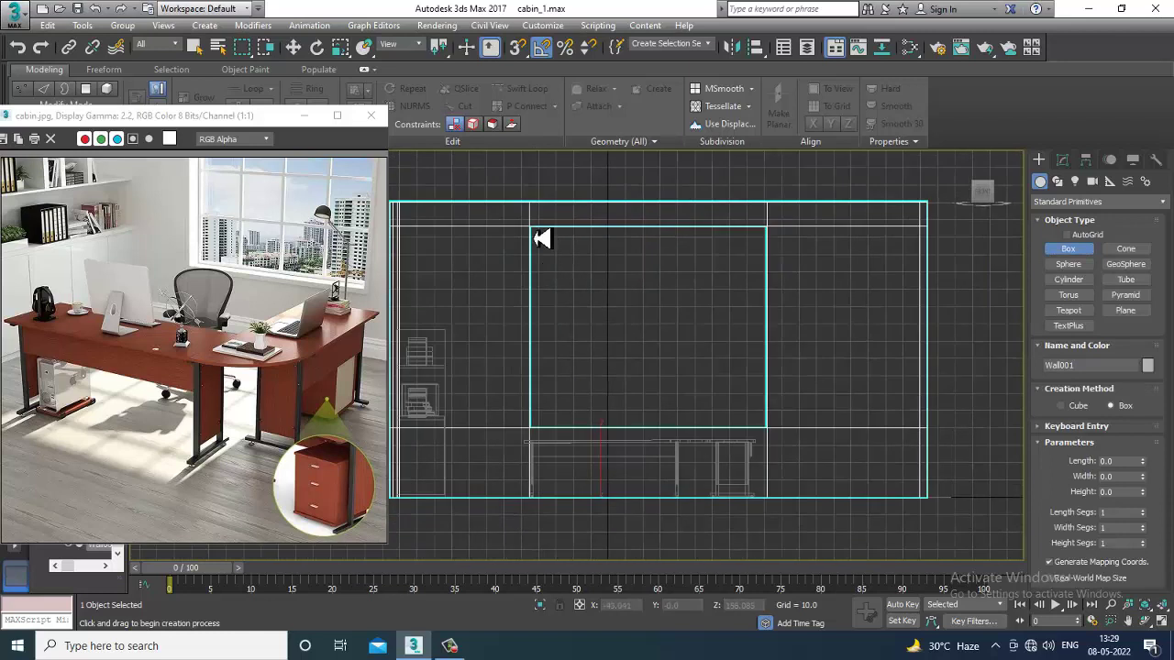
left_click_drag(532, 237, 771, 439)
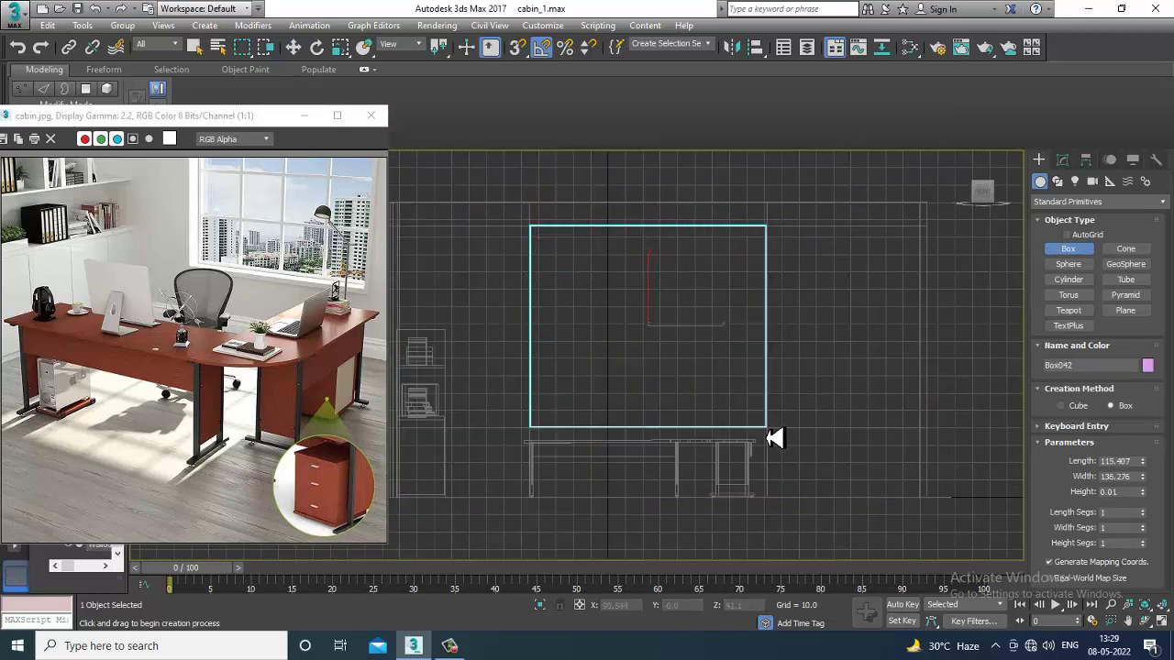
- Move the box back along Y to about 131.6 so it sits inside the wall's window opening
key("w")
key("alt+w")
middle_click(793, 445)
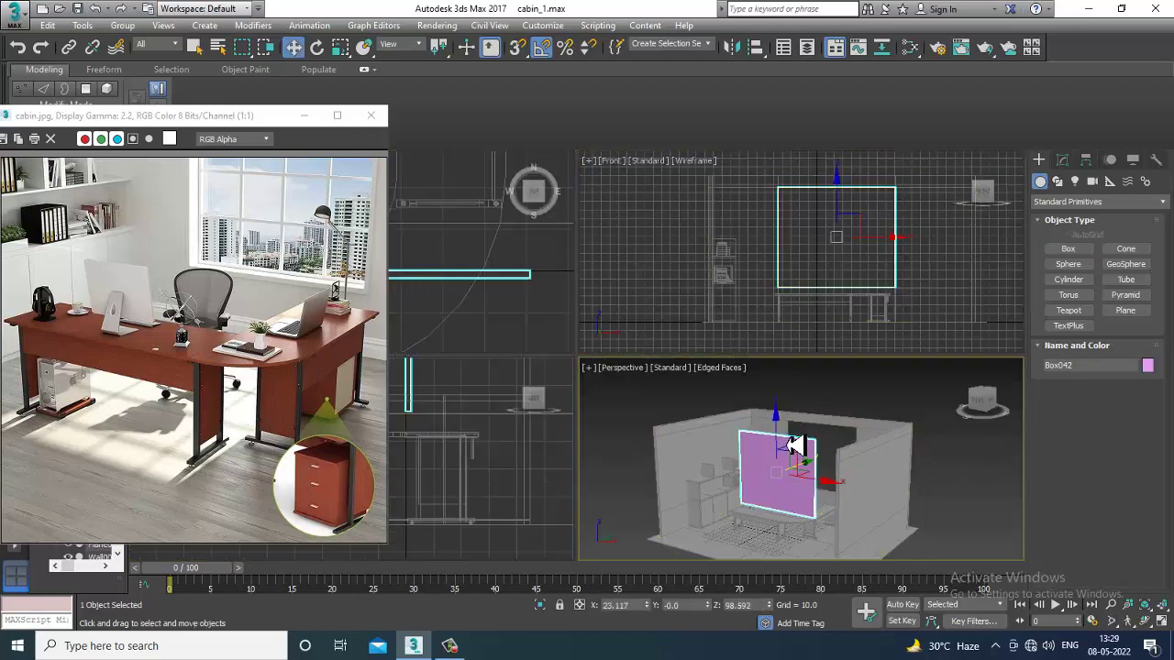
key("alt+w")
middle_click_drag(763, 450, 776, 383, "alt")
key("alt+w")
middle_click_drag(846, 274, 802, 267)
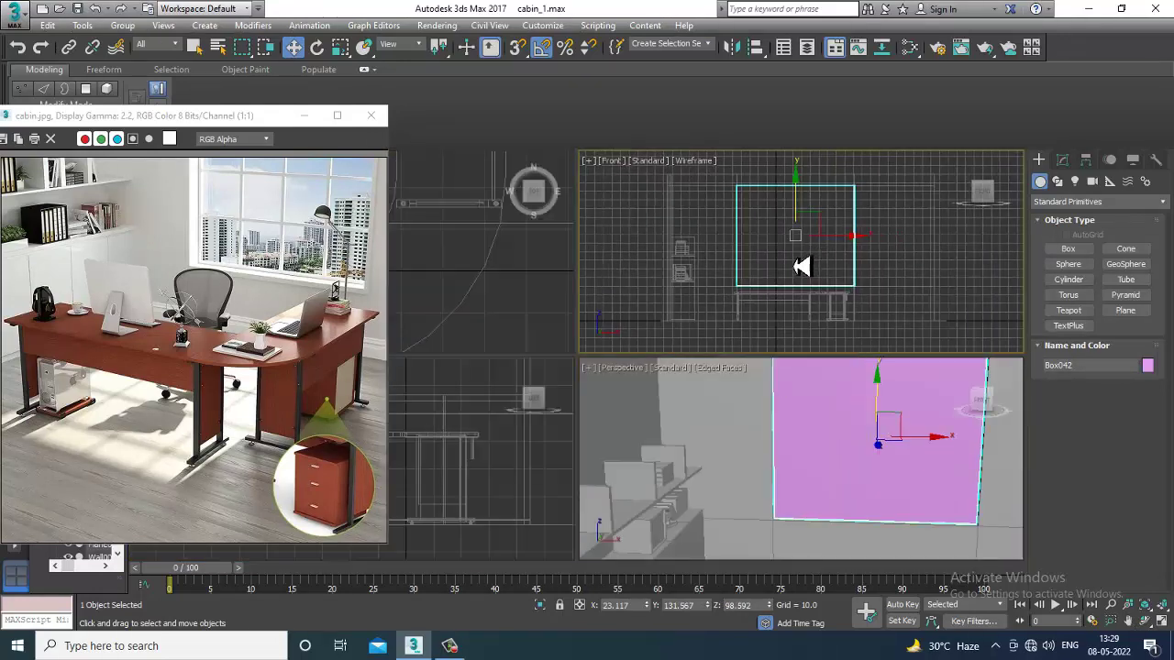
key("alt+w")
middle_click_drag(701, 369, 730, 369)
key("alt+w")
key("alt+w")
key("alt+w")
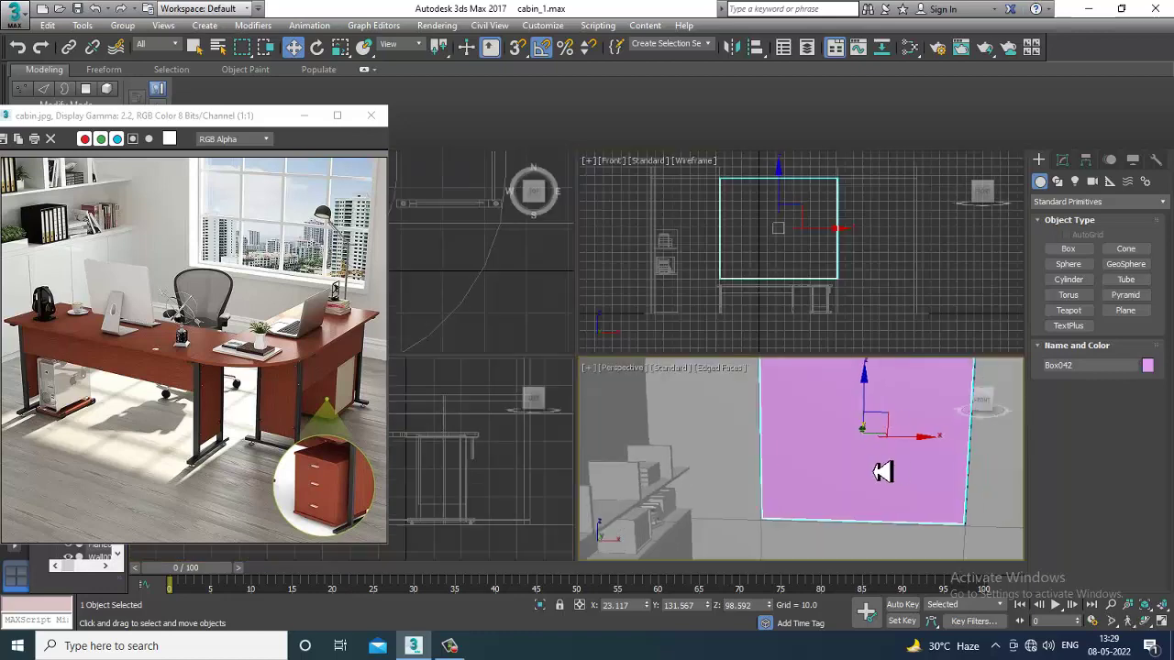
right_click(883, 471)
key("alt+w")
scroll(688, 319, "down", 3)
- Convert the window box to an editable poly
right_click(664, 284)
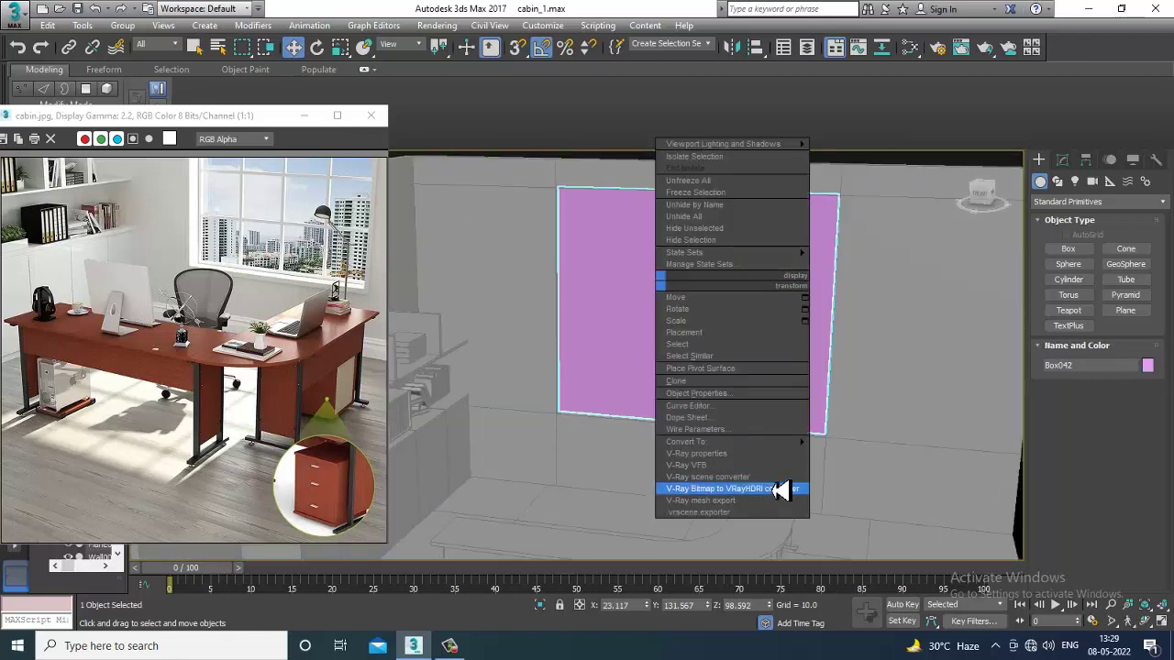
mouse_move(765, 448)
left_click(885, 463)
- Connect the horizontal top and bottom edges of the window box with 8 vertical segments
key("2")
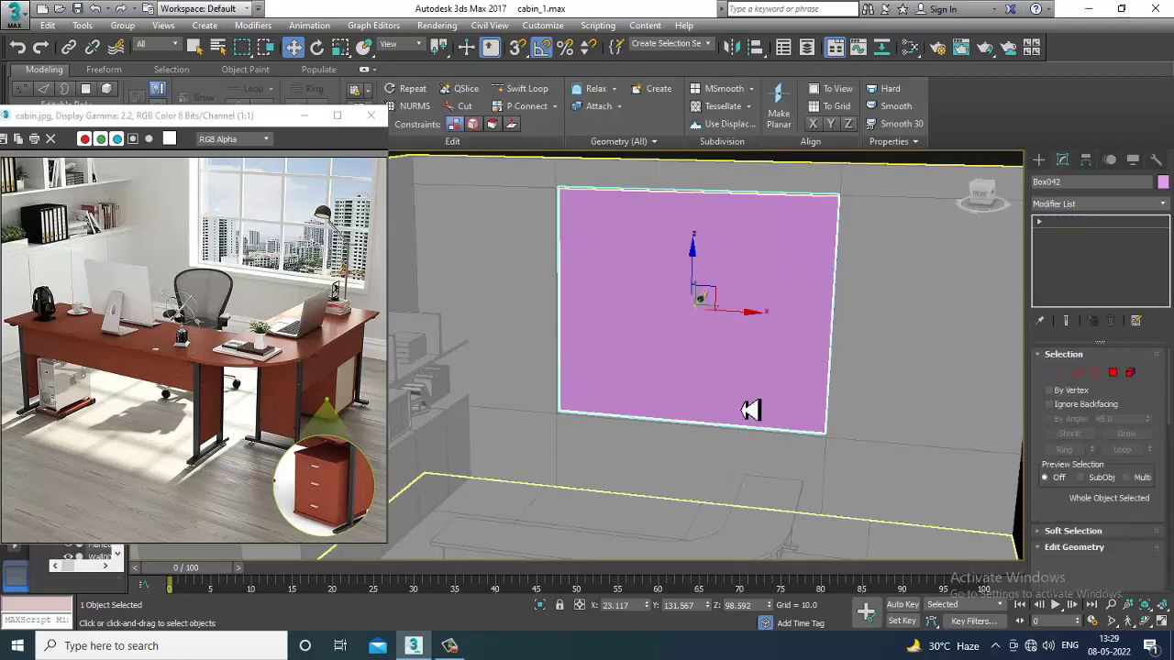
scroll(699, 298, "down", 3)
scroll(1114, 525, "down", 4)
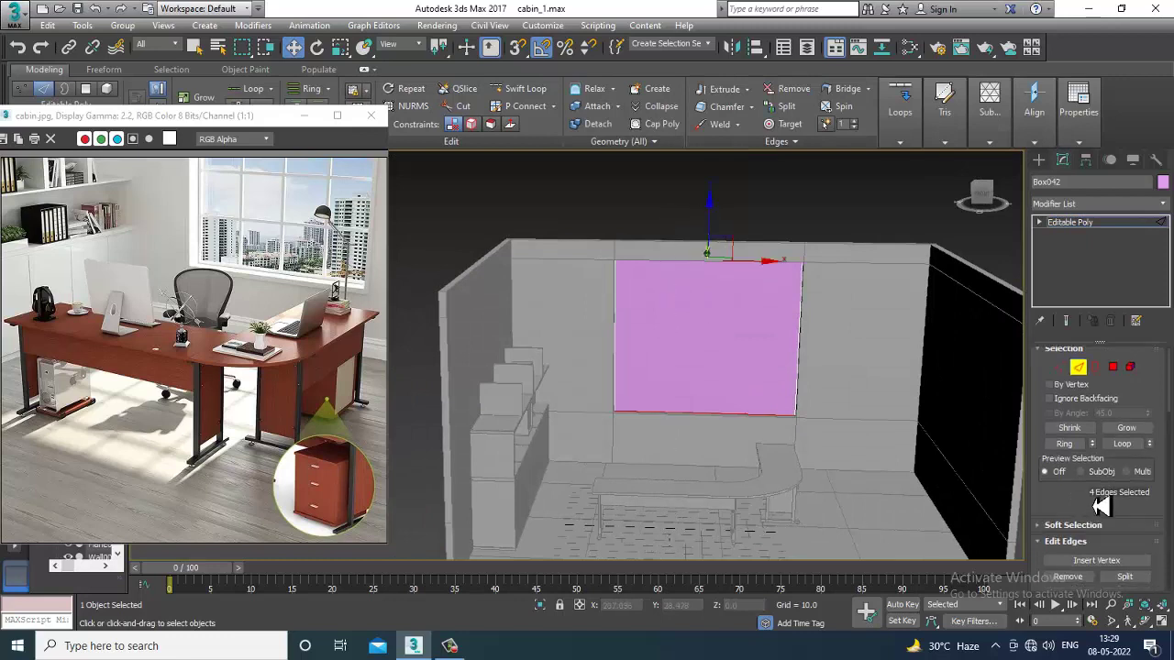
left_click(1147, 454)
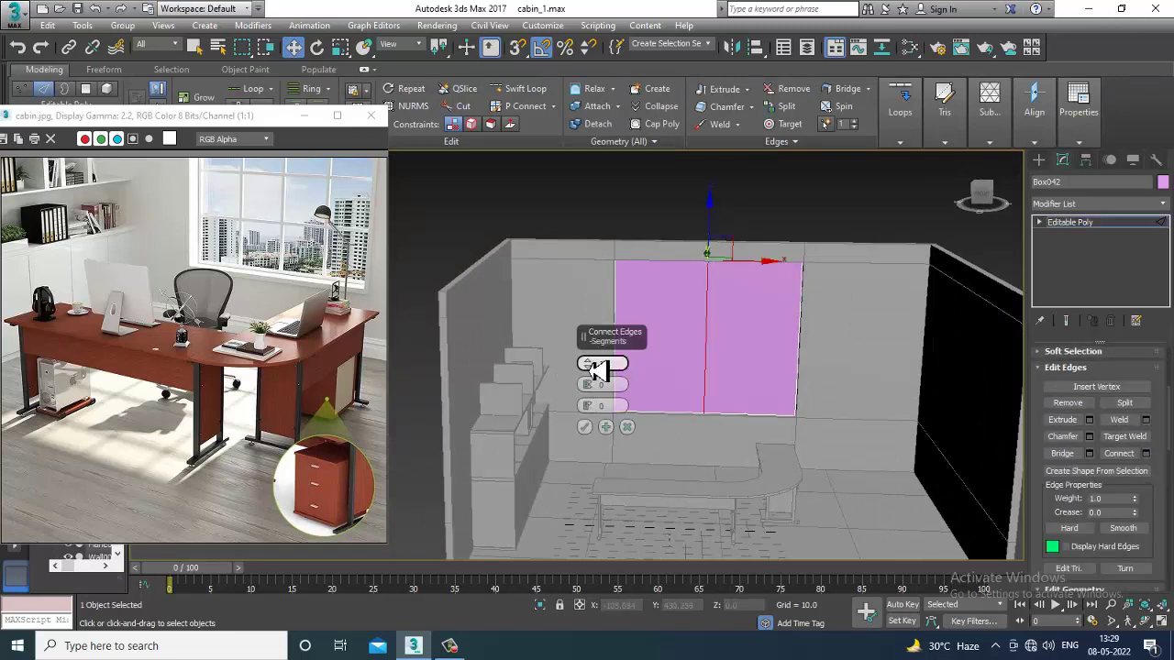
left_click(588, 362)
left_click(588, 361)
left_click(587, 362)
left_click(588, 361)
left_click(588, 361)
left_click(588, 361)
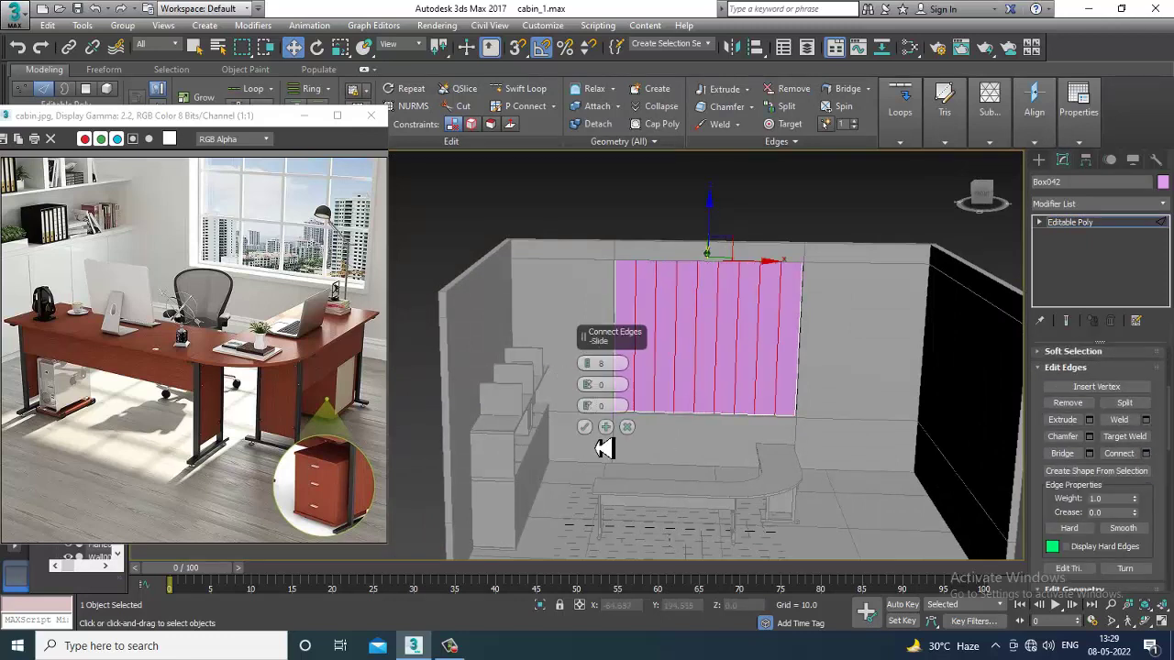
left_click(587, 429)
- Move the leftmost inner vertical line to about X -41.3 and the rightmost to about X 87.9, close to the side edges
key("alt+w")
key("alt+w")
scroll(641, 284, "down", 3)
key("1")
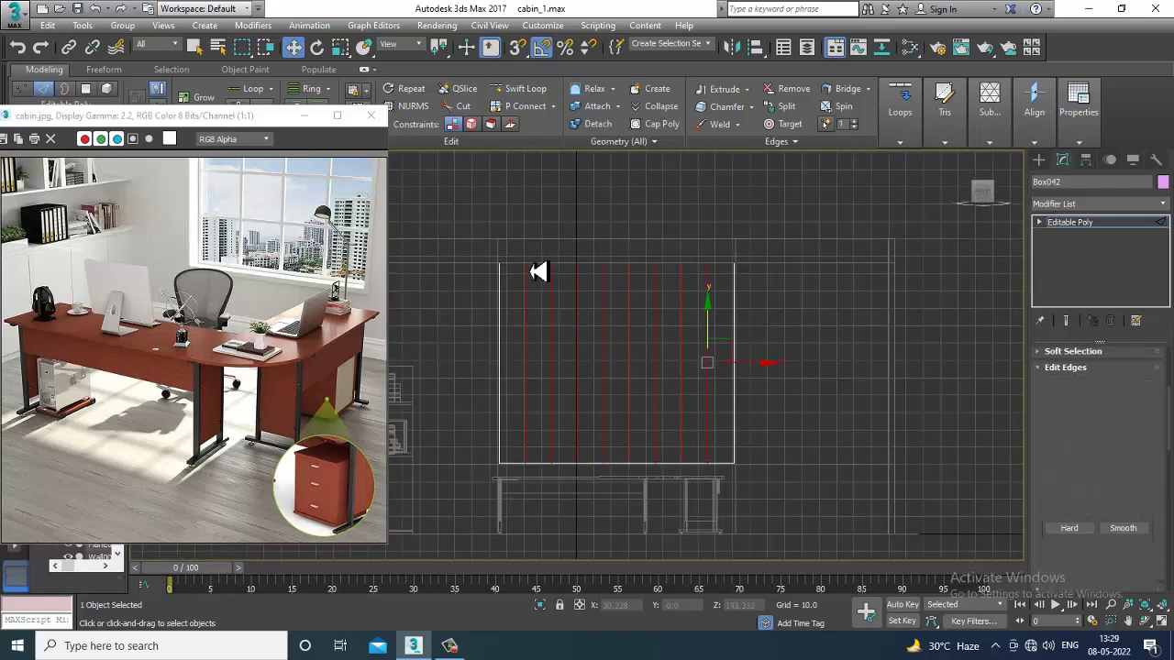
left_click_drag(545, 490, 546, 486)
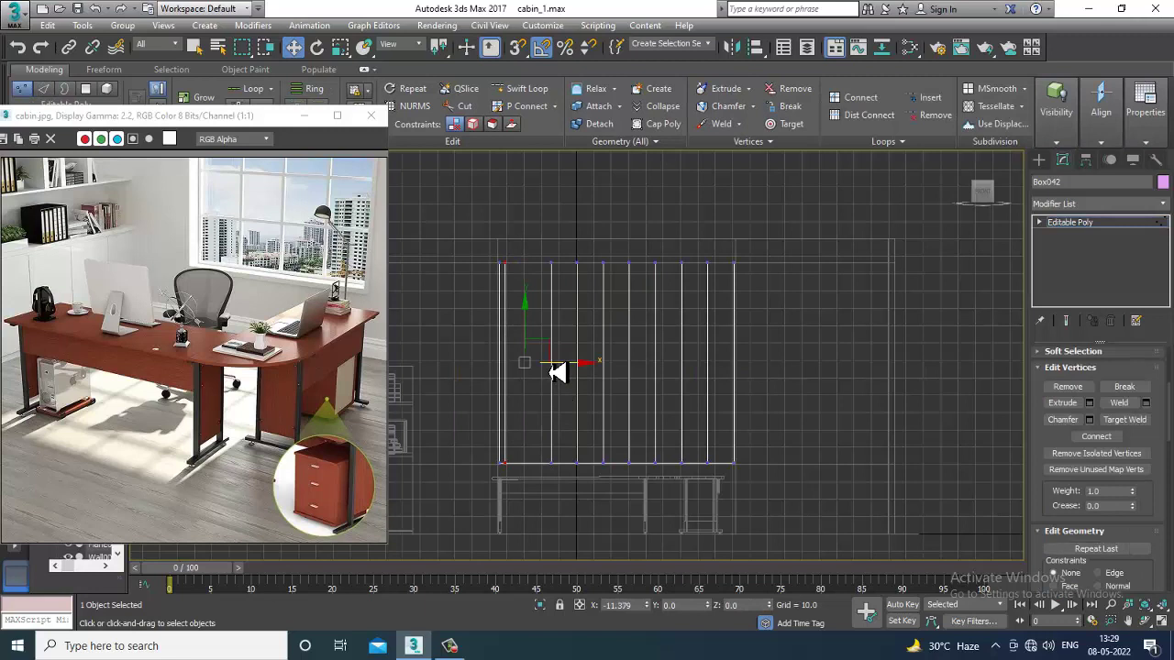
left_click_drag(549, 372, 548, 372)
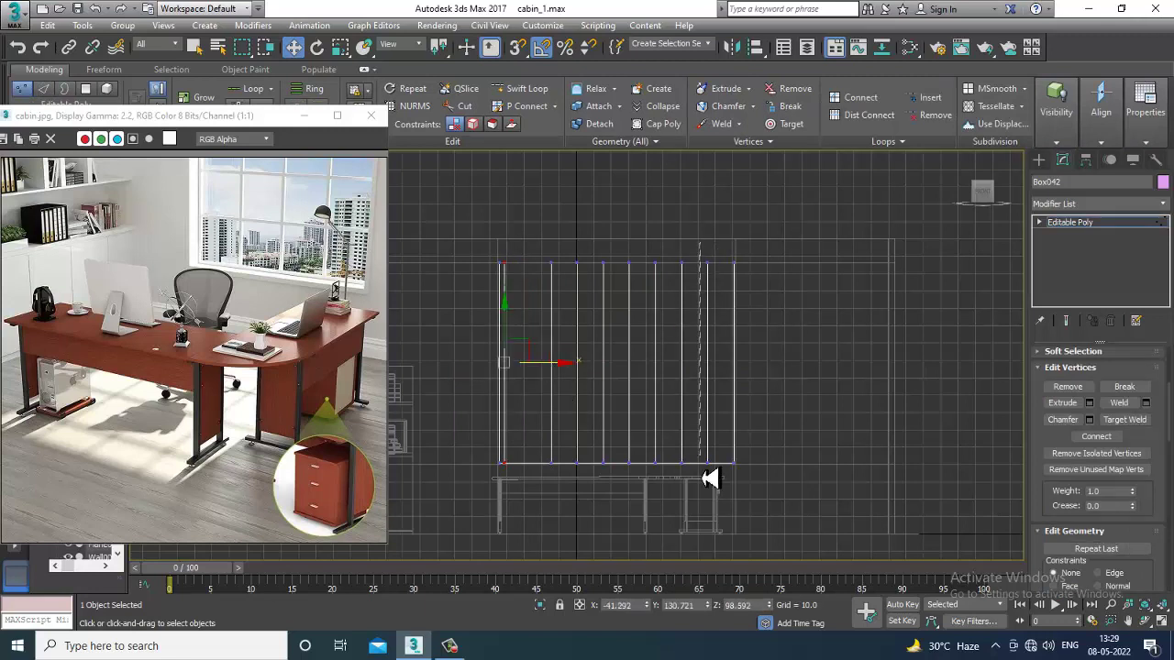
left_click_drag(731, 510, 730, 508)
scroll(745, 372, "up", 2)
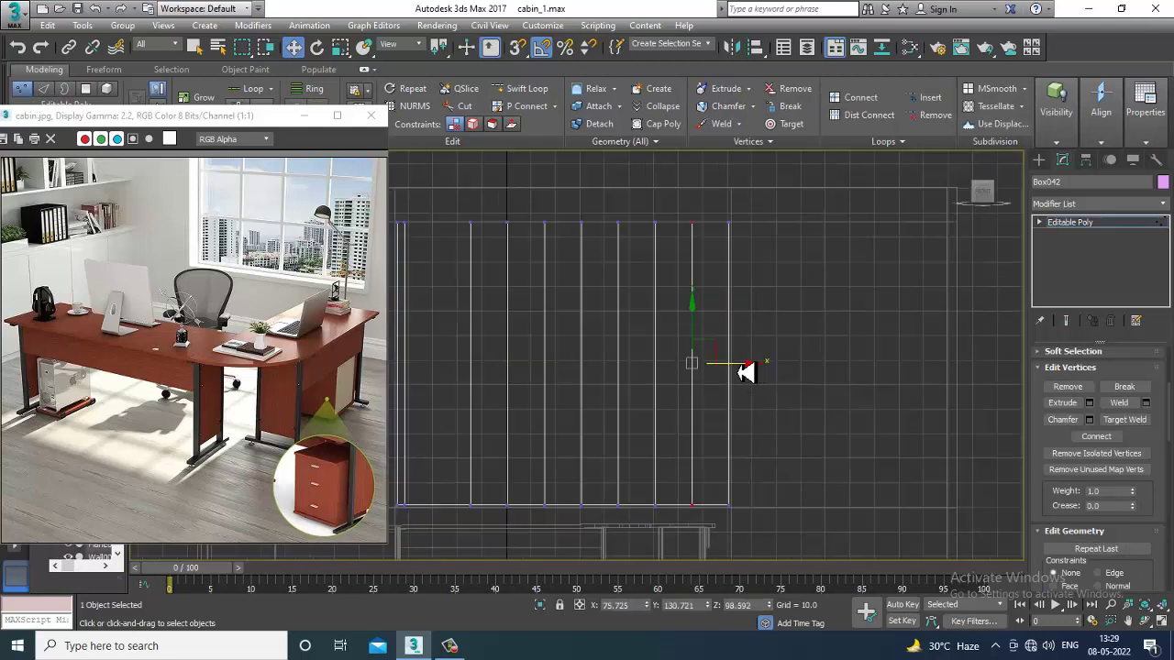
left_click_drag(743, 371, 775, 372)
middle_click_drag(633, 287, 655, 296)
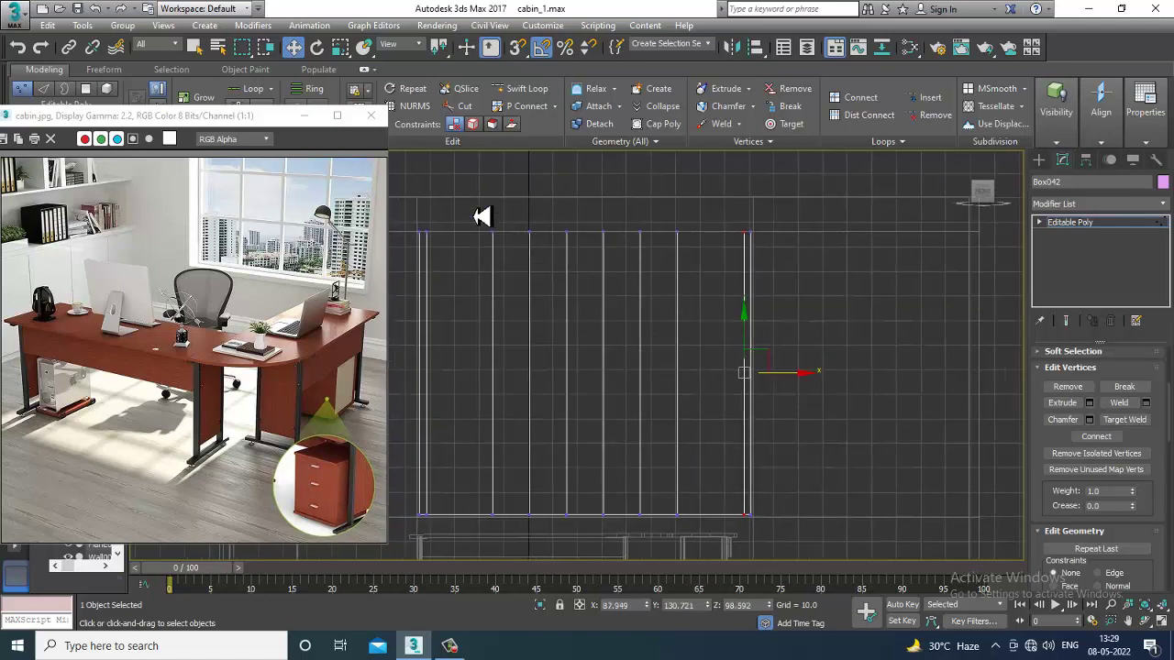
- Scale the first remaining pair of vertical lines together into a narrow bar and shift it left to about X -12
left_click_drag(542, 533, 542, 543)
key("r")
left_click_drag(592, 383, 269, 385)
key("w")
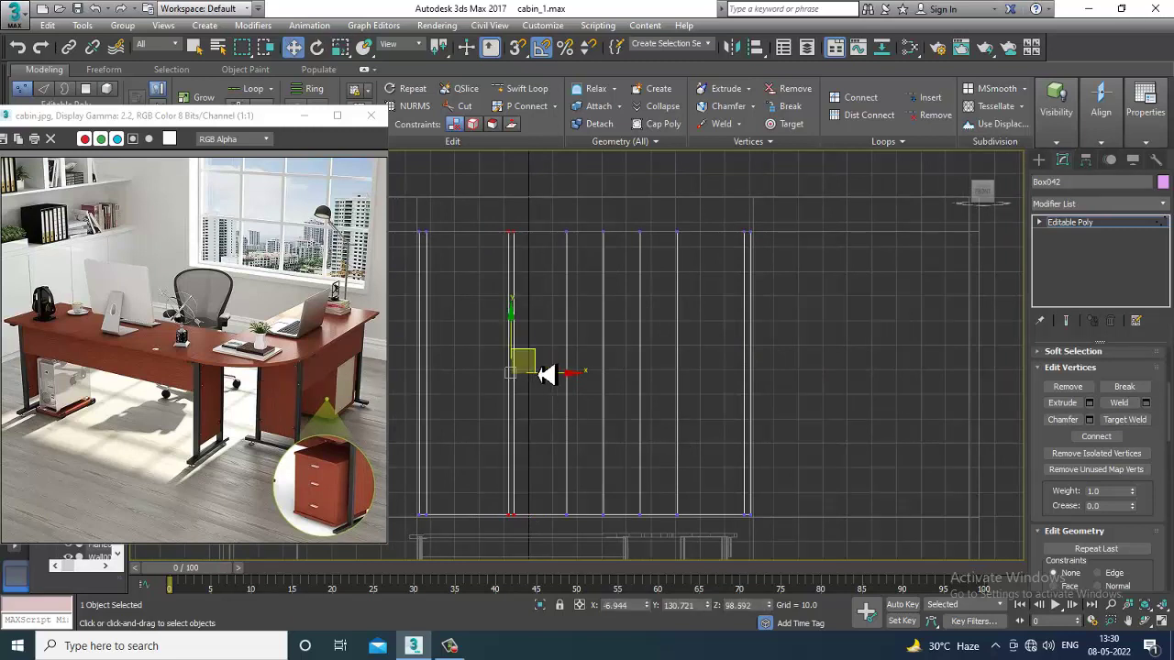
left_click_drag(559, 384, 549, 381)
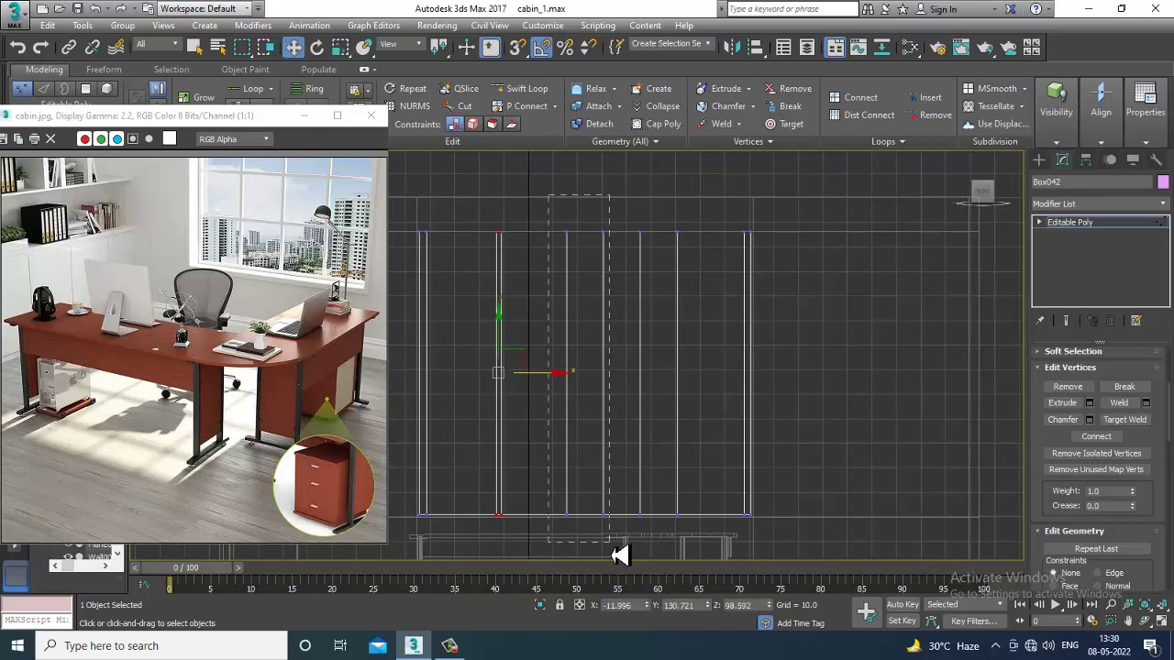
- Scale the middle pair of vertical lines together along X into a narrow bar and nudge it slightly left
key("r")
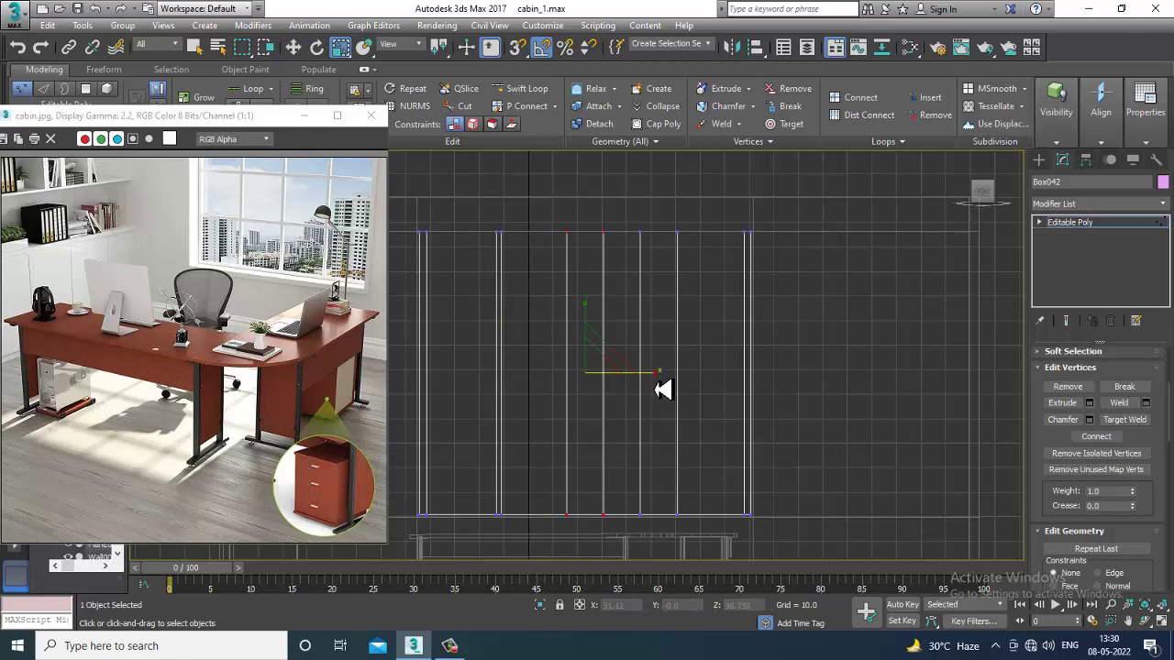
left_click_drag(662, 390, 321, 392)
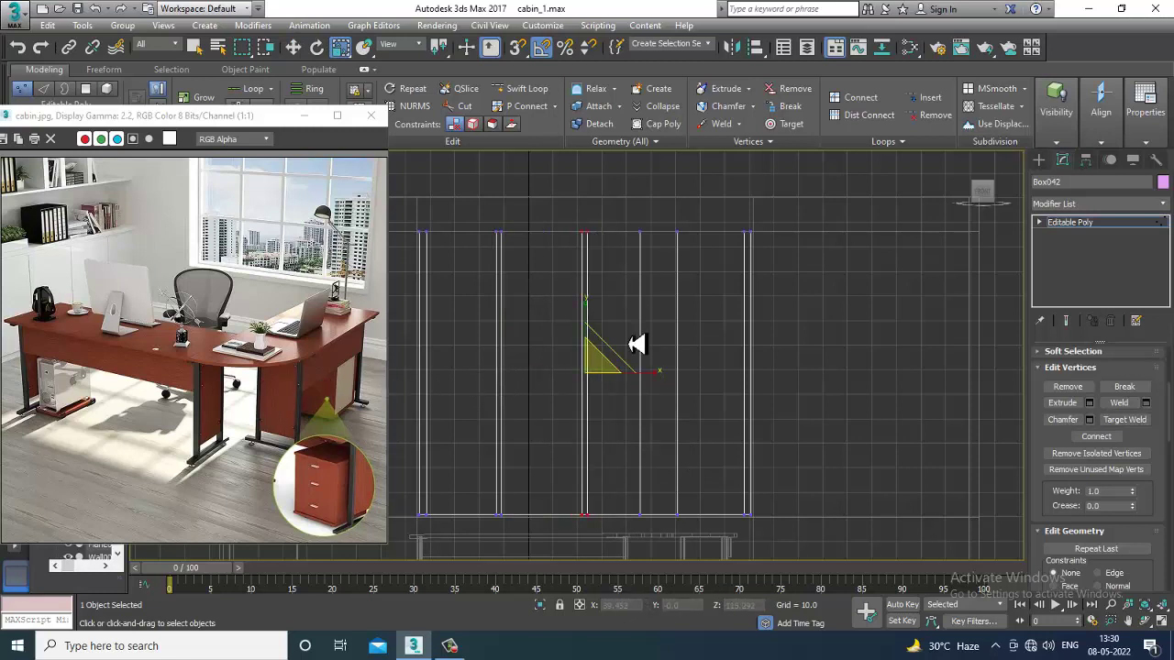
key("w")
mouse_move(644, 384)
left_mouse_down()
mouse_move(629, 382)
mouse_move(642, 382)
left_mouse_up()
- Scale the last pair of vertical lines to about 13% along X and shift the bar about 4.8 units right
left_click_drag(700, 535, 699, 534)
key("r")
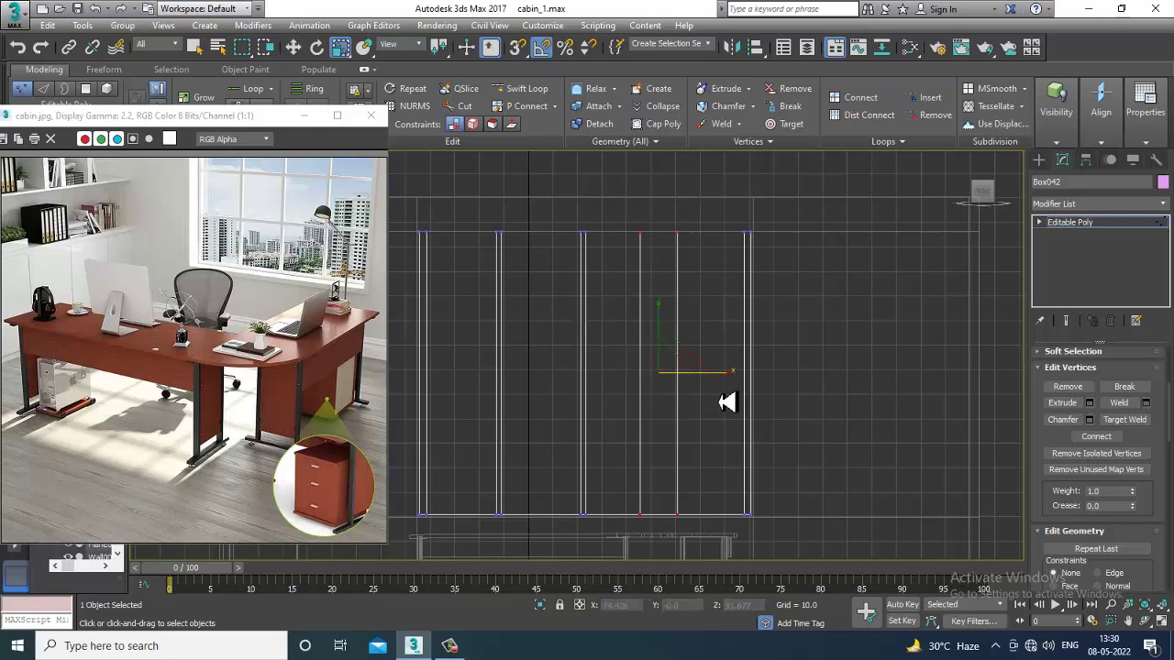
left_click_drag(738, 384, 376, 387)
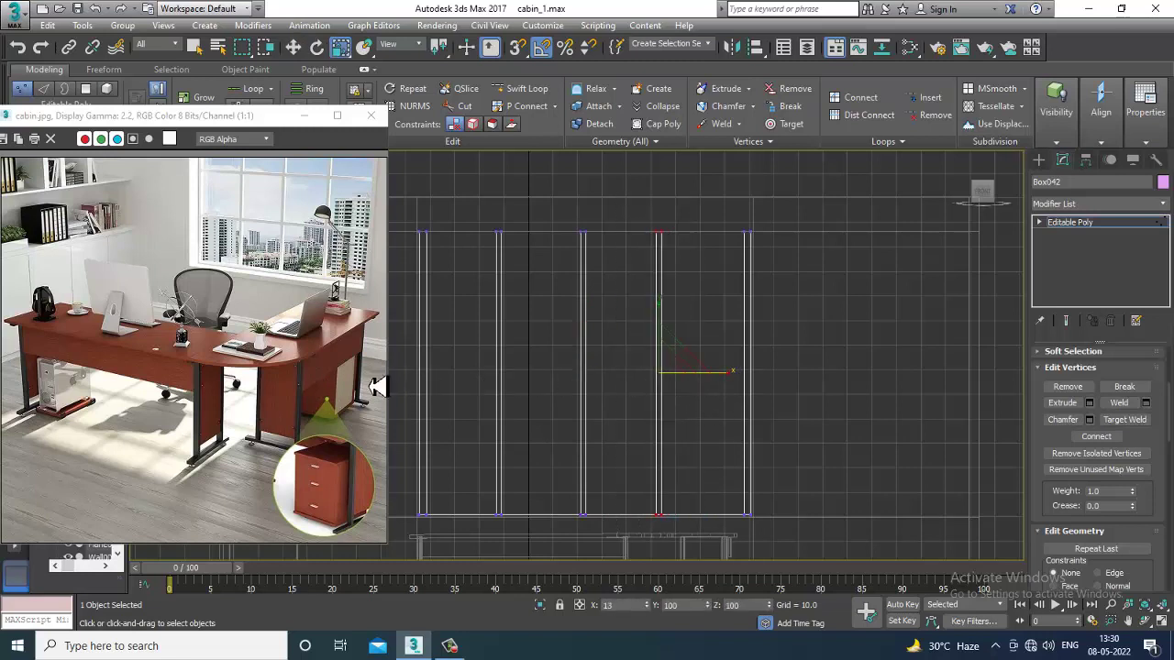
key("w")
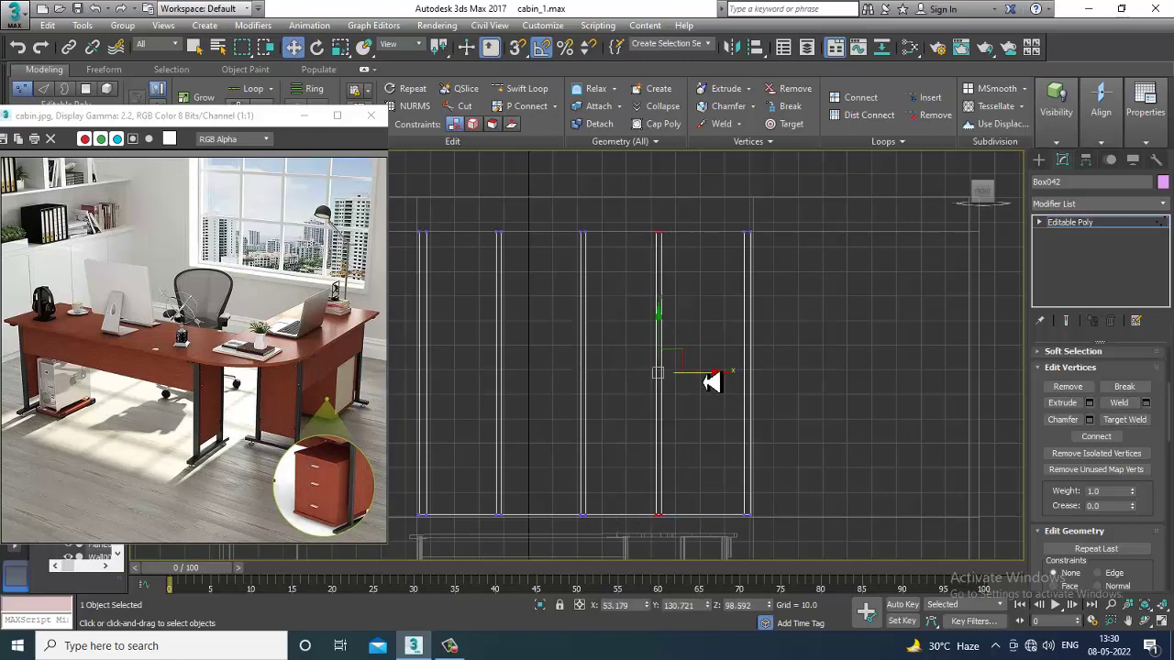
left_click_drag(716, 383, 727, 383)
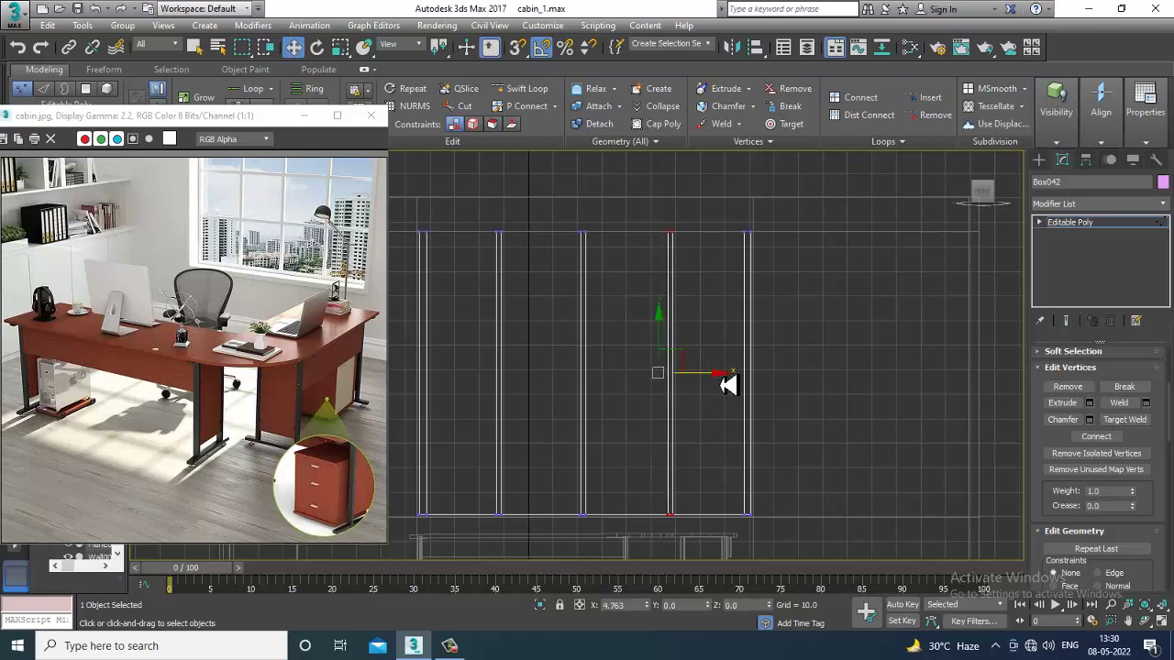
- Connect all vertical edges of the window box with 8 horizontal segments
key("2")
middle_click_drag(541, 367, 581, 364)
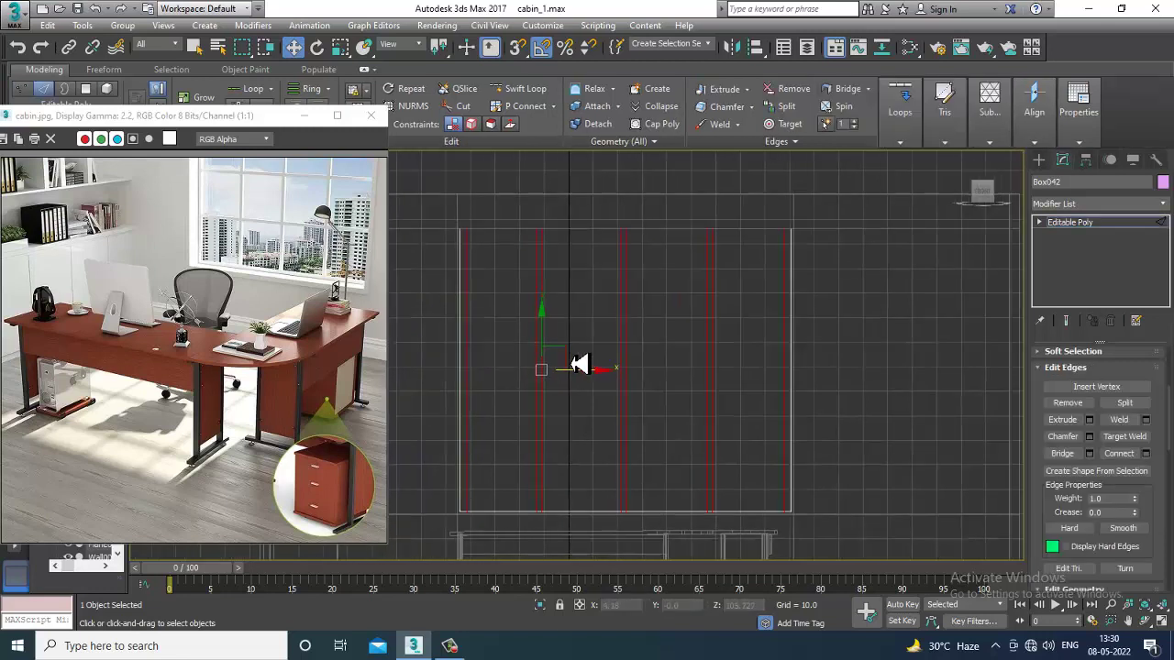
left_click_drag(888, 383, 898, 390)
left_click(1148, 455)
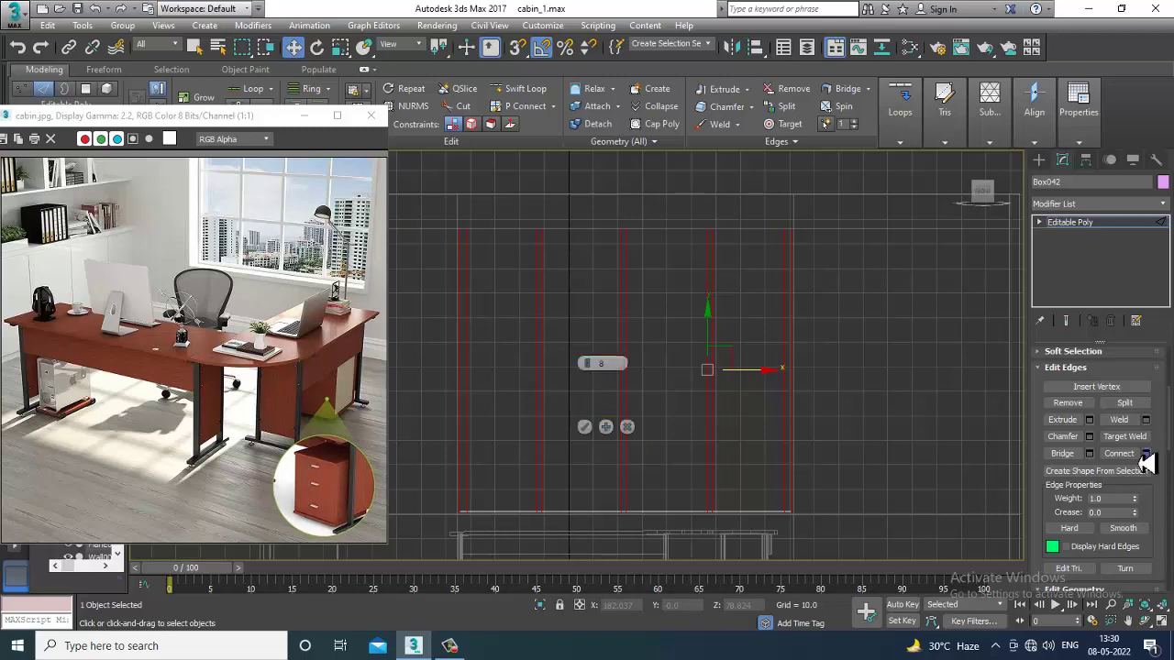
left_click(586, 429)
- Move the uppermost row of inner vertices up to about Z 153.9, close to the window's top edge
middle_click_drag(602, 381, 639, 436)
key("1")
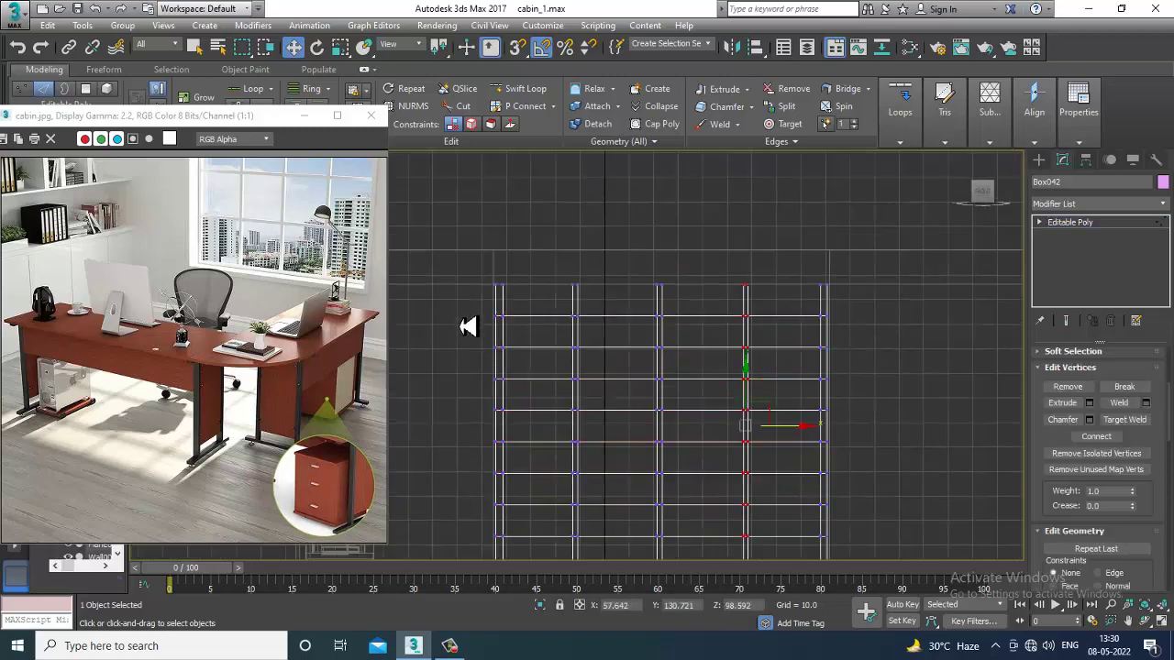
left_click_drag(447, 299, 722, 339)
left_click_drag(926, 342, 920, 336)
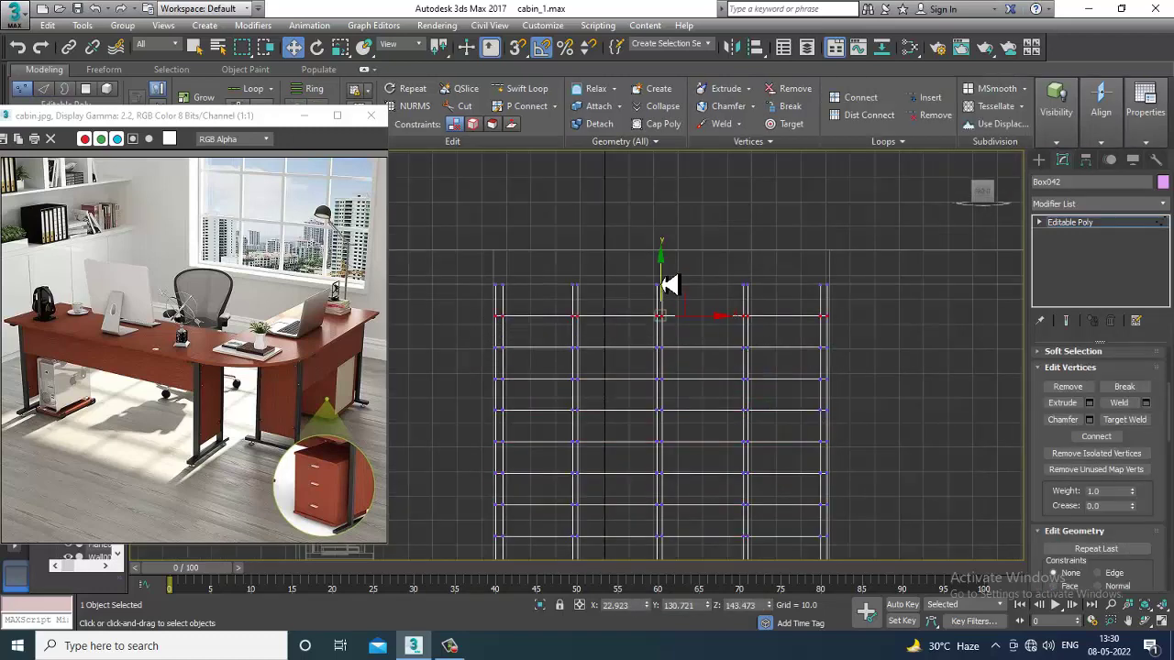
left_click_drag(669, 286, 666, 261)
- Move the lowest row of inner vertices down to about Z 43.1, close to the window's bottom edge
middle_click_drag(668, 262, 633, 165)
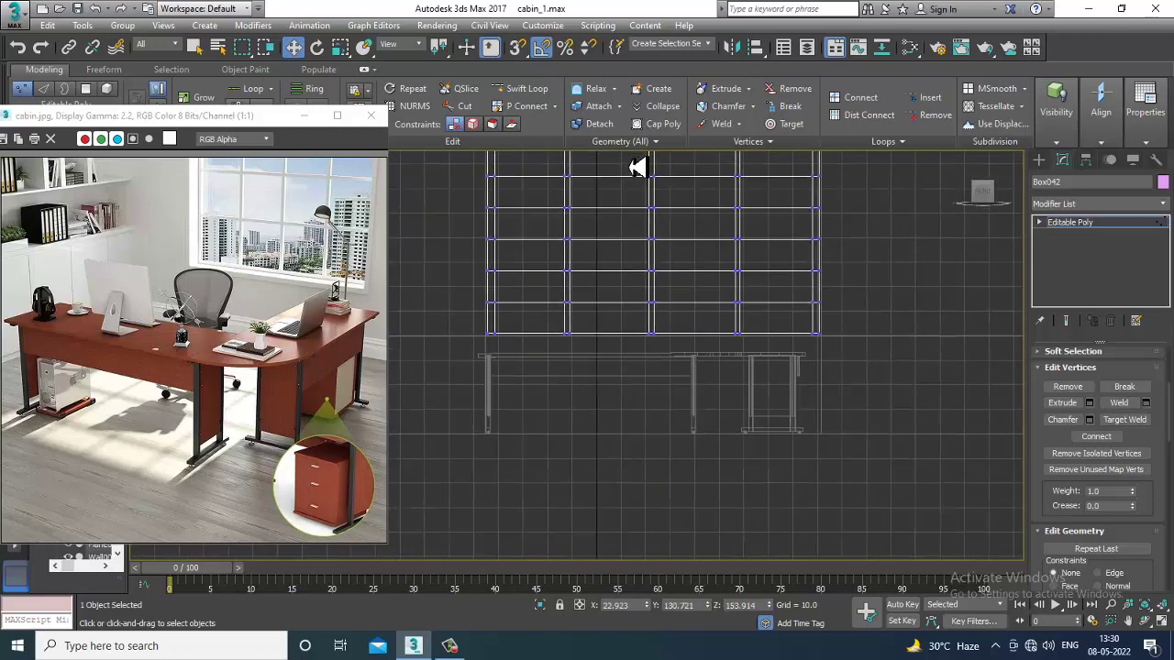
left_click_drag(963, 314, 963, 313)
scroll(665, 303, "up", 2)
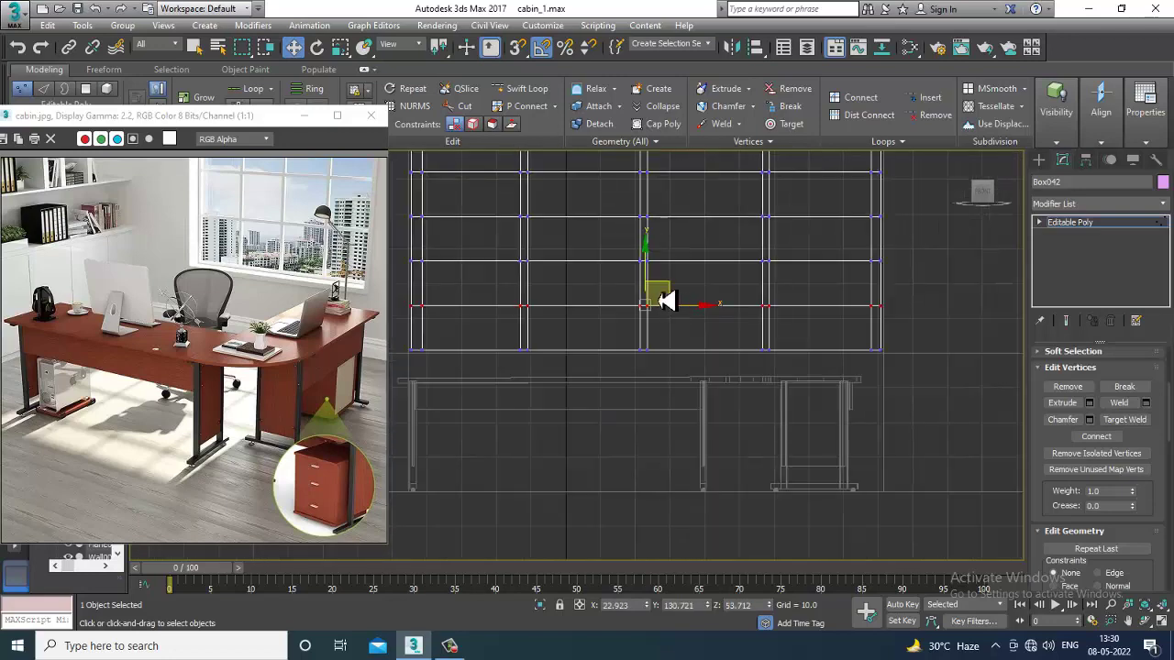
left_click_drag(656, 275, 676, 311)
- Scale the lowest remaining pair of horizontal lines together into a narrow bar and lower it to about Z 67.8
middle_click_drag(640, 296, 654, 340)
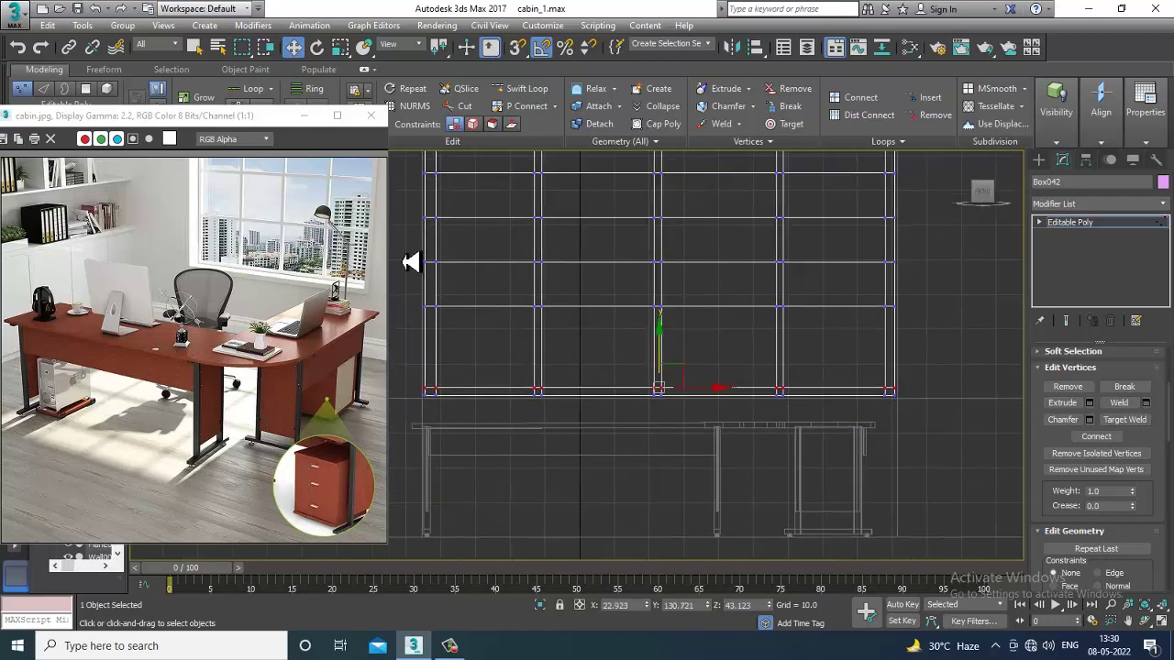
left_click_drag(946, 342, 945, 342)
key("r")
left_click_drag(666, 232, 739, 547)
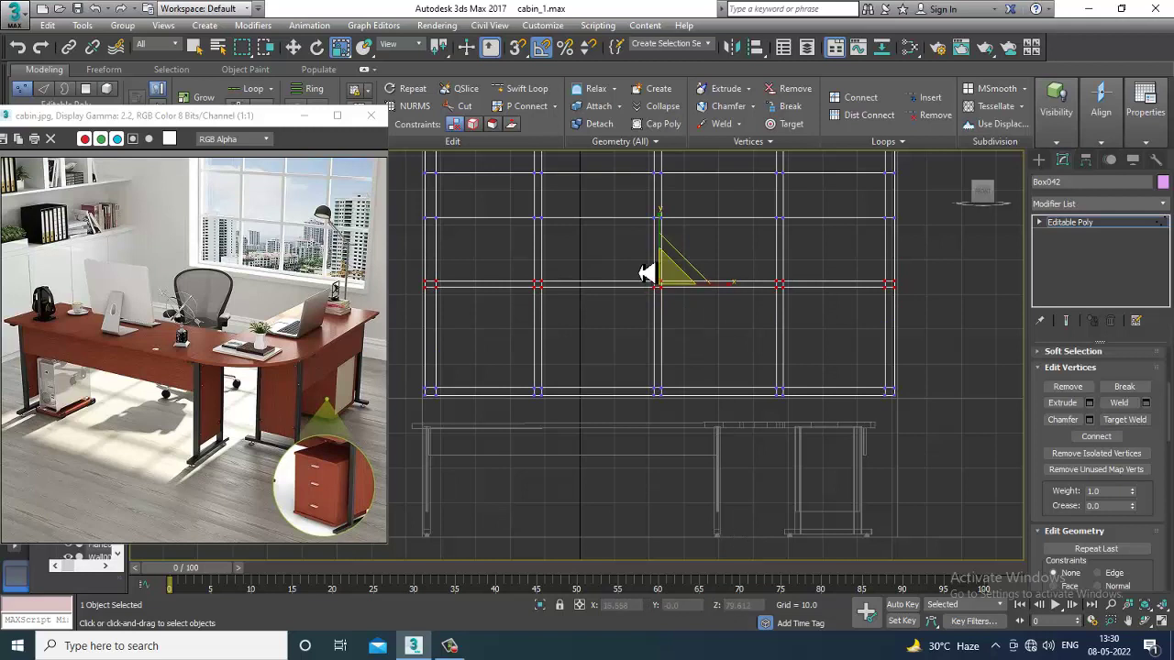
key("w")
mouse_move(669, 254)
left_mouse_down()
mouse_move(677, 283)
mouse_move(676, 270)
left_mouse_up()
middle_click_drag(676, 269, 639, 339)
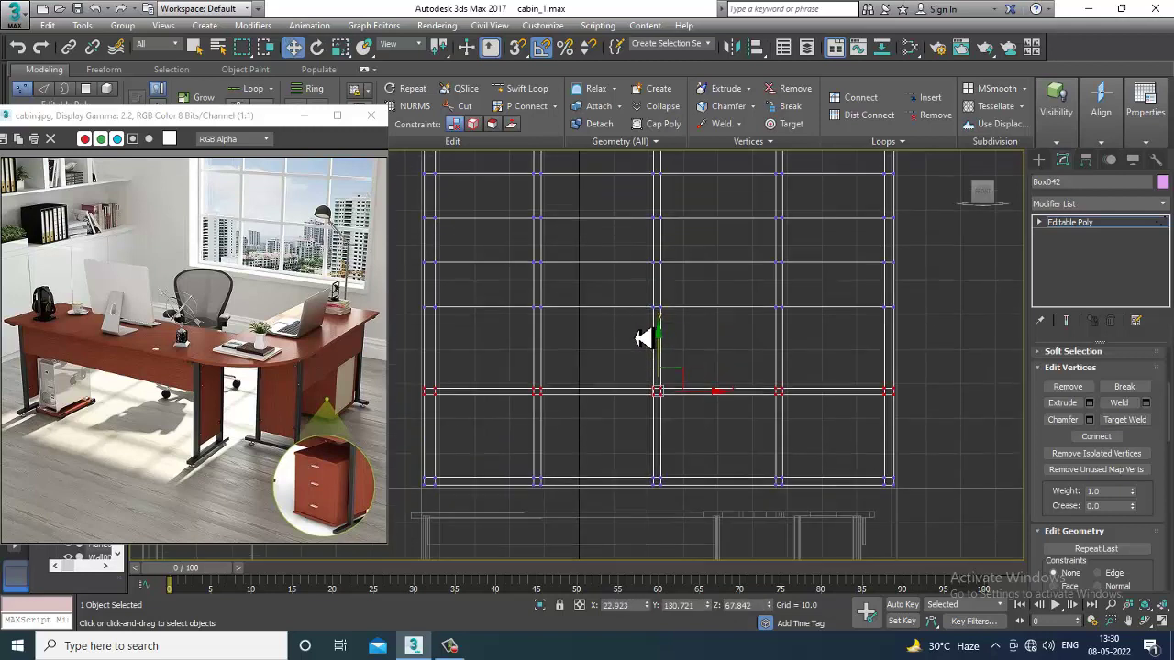
- Scale the next pair of horizontal lines above the lowest bar together into a narrow bar at about Z 97.1
left_click_drag(943, 348, 945, 349)
key("r")
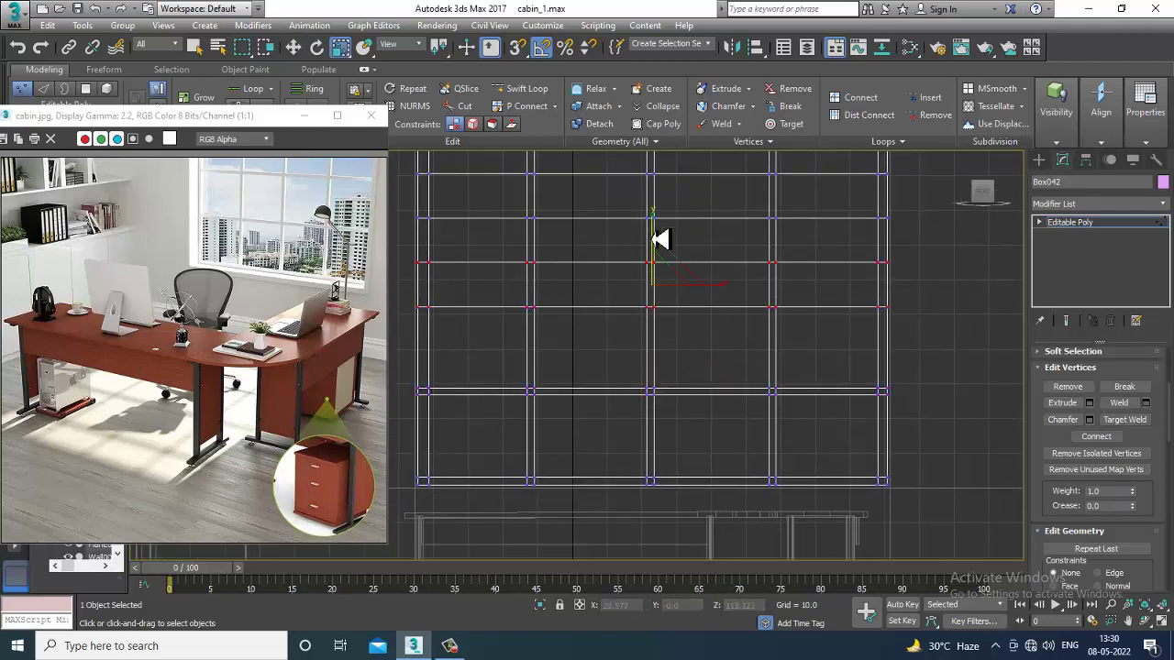
left_click_drag(660, 241, 736, 522)
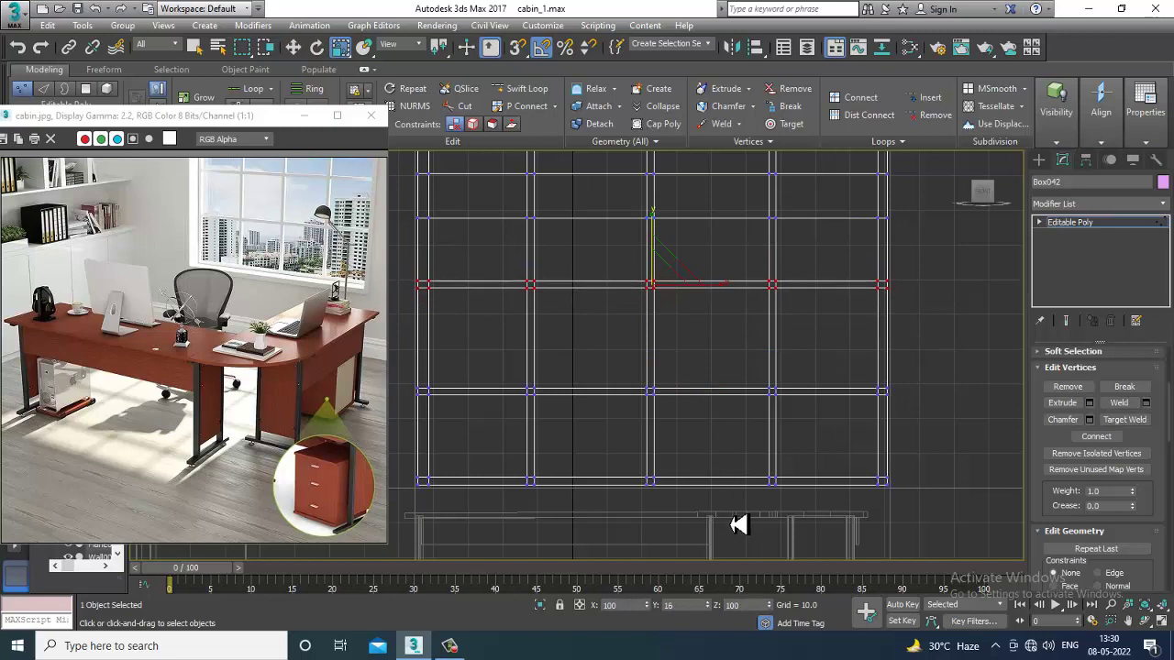
key("w")
left_click_drag(660, 255, 662, 260)
middle_click_drag(662, 261, 663, 370)
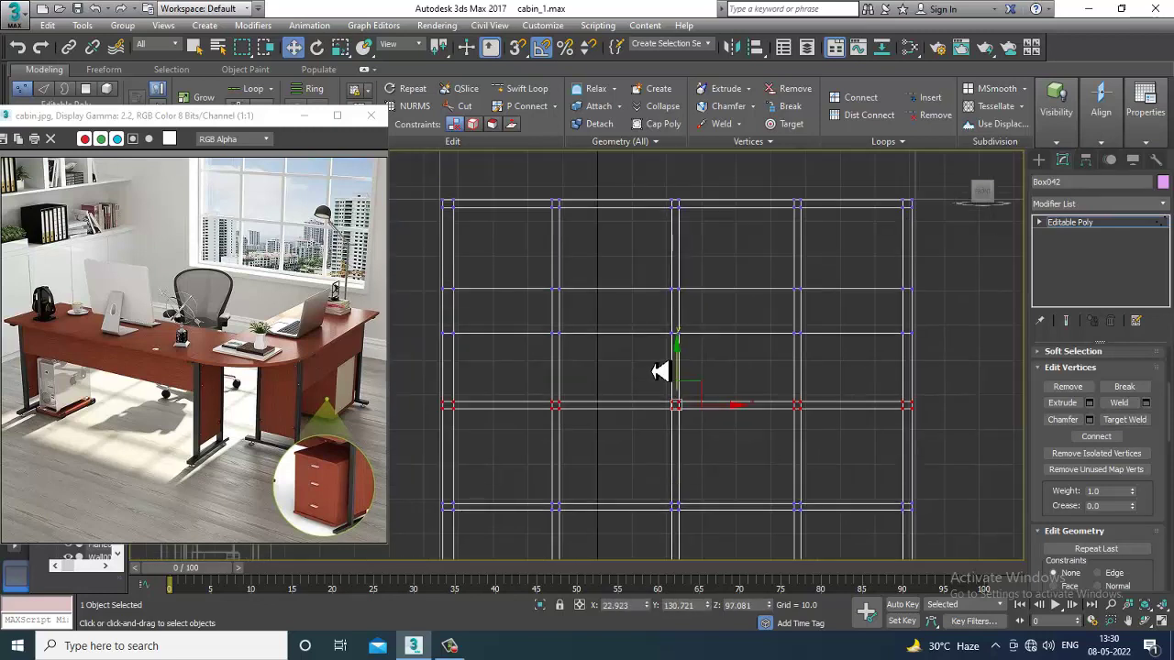
- Scale the last upper pair of horizontal lines into a narrow bar and raise it slightly, and raise the middle bar to about Z 100.9
left_click_drag(998, 362, 997, 362)
key("r")
left_click_drag(682, 257, 747, 517)
key("w")
left_click_drag(677, 311, 685, 276)
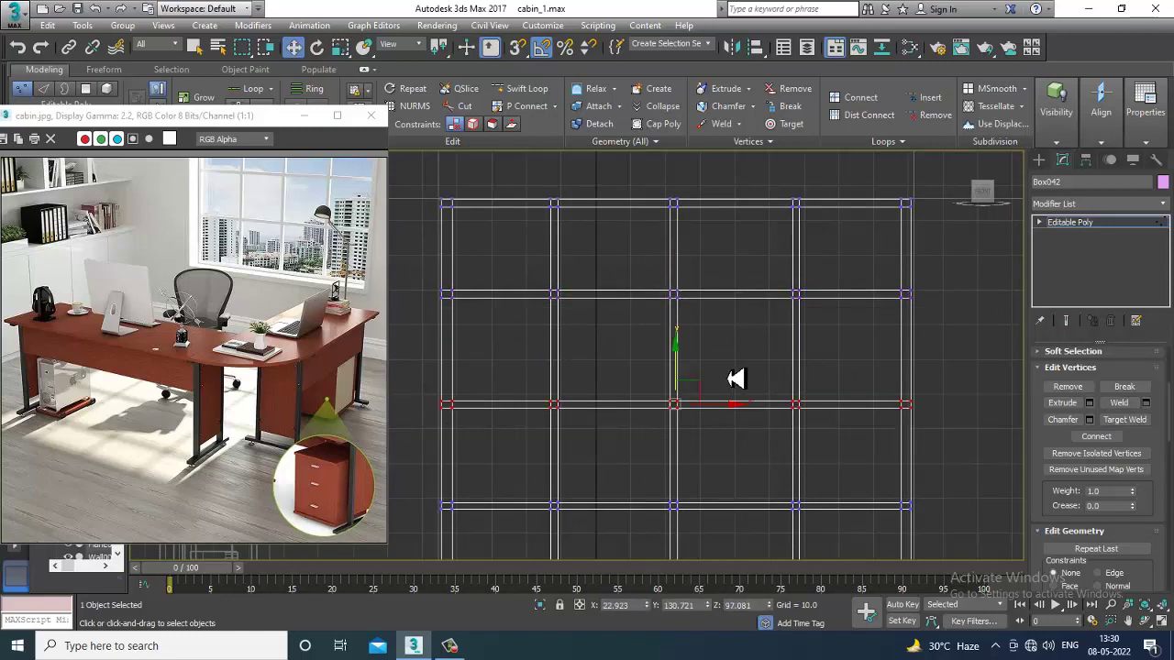
left_click_drag(676, 374, 676, 360)
- Select all 16 large pane polygons on the room side of the window box, leaving the narrow bars unselected
key("alt+w")
middle_click(878, 440)
key("alt+w")
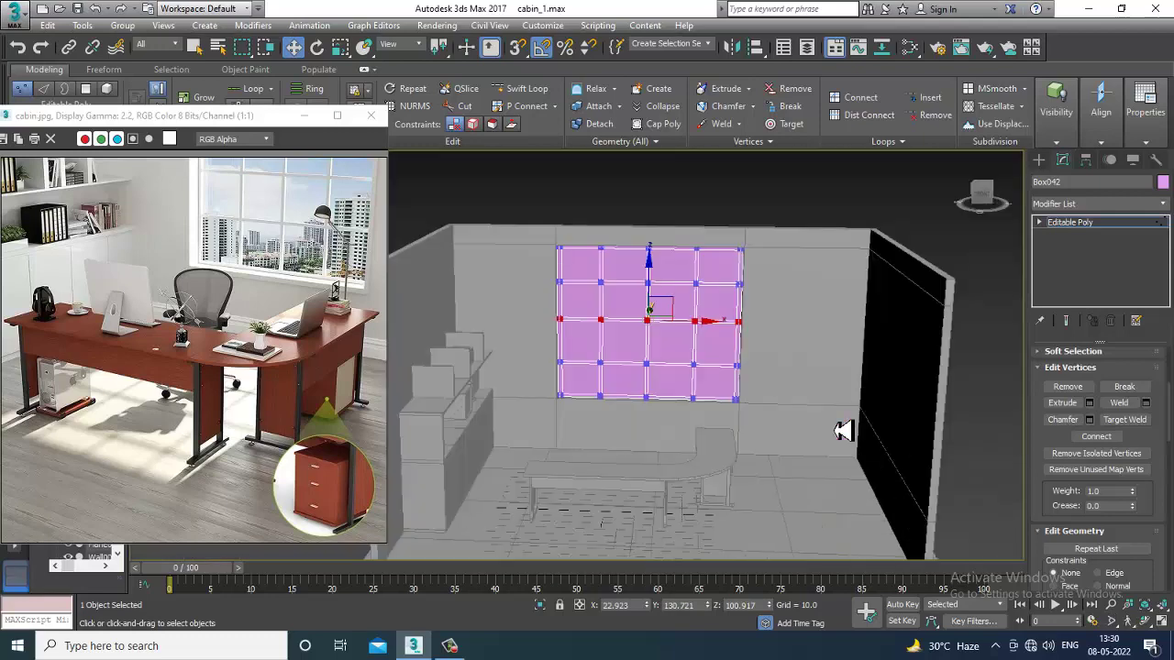
middle_click_drag(859, 436, 749, 382, "alt")
scroll(747, 370, "up", 3)
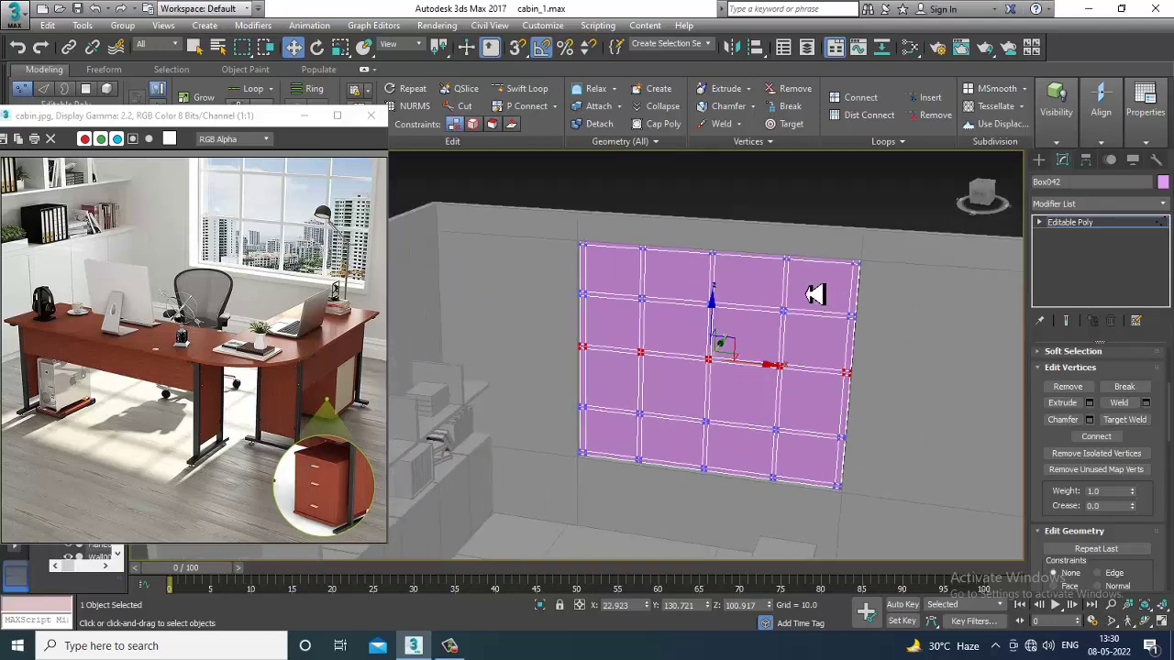
key("4")
left_click(619, 275)
left_click(678, 280, "ctrl")
left_click(752, 286, "ctrl")
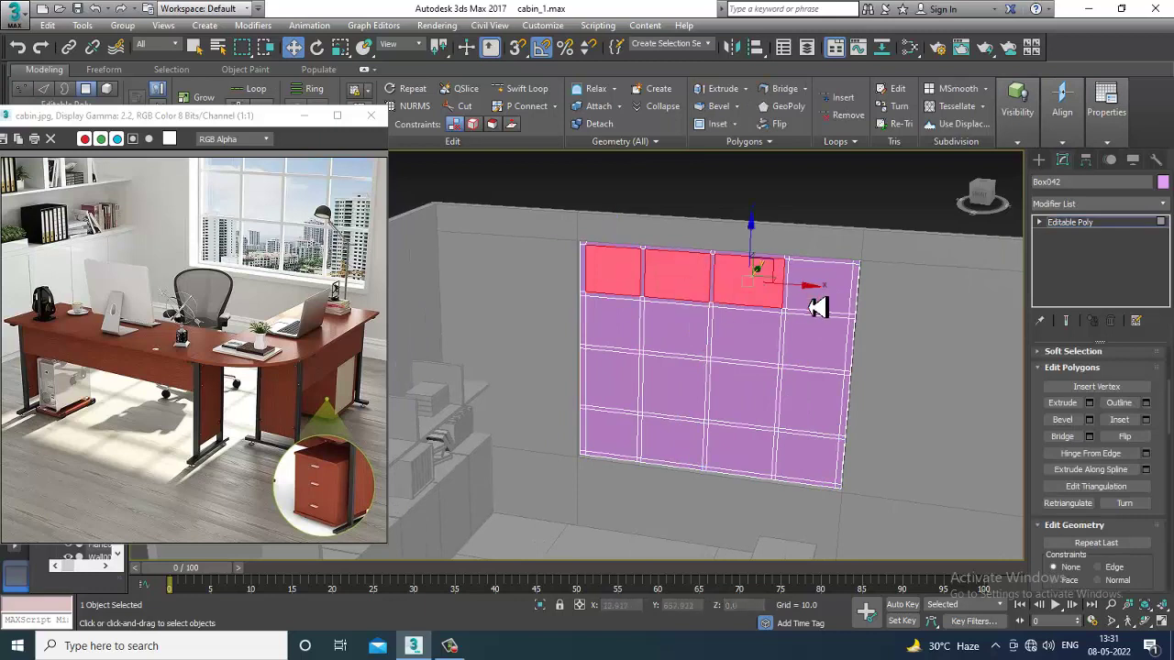
left_click(814, 303, "ctrl")
left_click(820, 344, "ctrl")
left_click(816, 399, "ctrl")
left_click(818, 458, "ctrl")
left_click(747, 454, "ctrl")
left_click(750, 385, "ctrl")
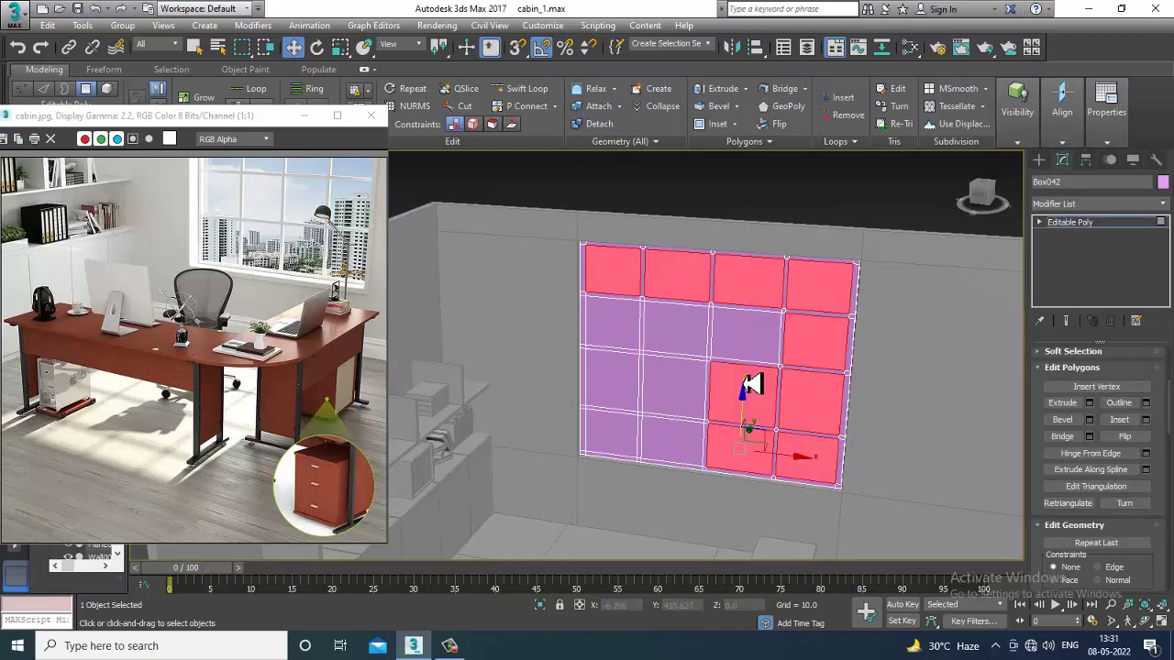
left_click(733, 346, "ctrl")
left_click(625, 444, "ctrl")
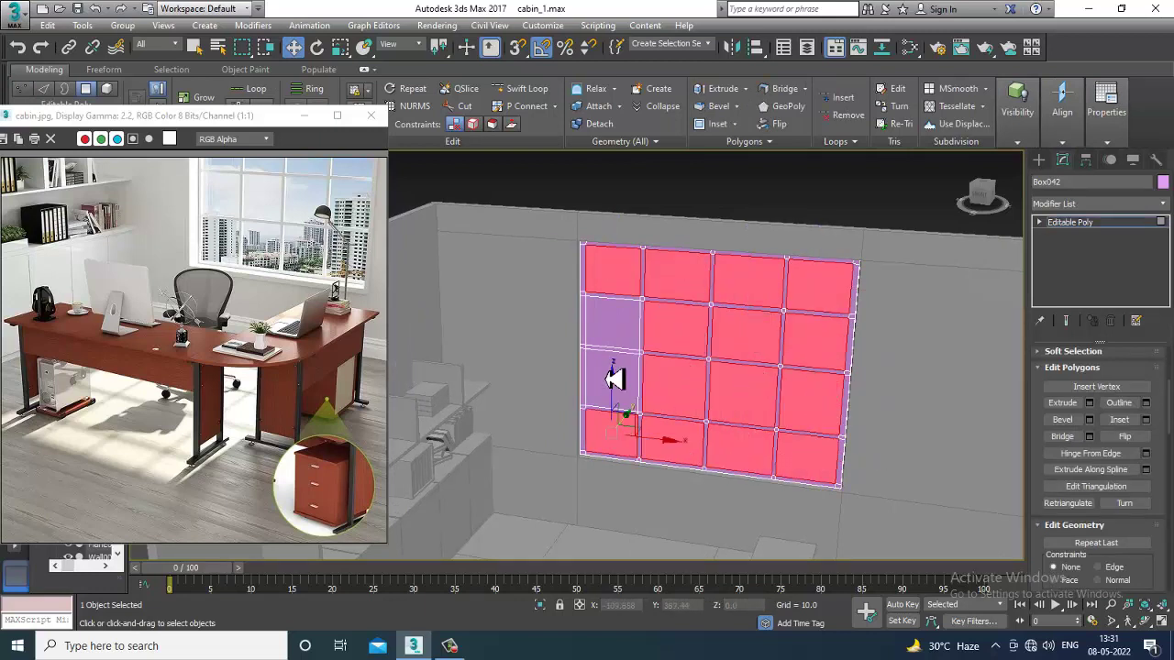
- Add the 16 matching pane polygons on the outer side of the window box to the selection
middle_click_drag(624, 323, 880, 345, "alt")
left_click(639, 272, "ctrl")
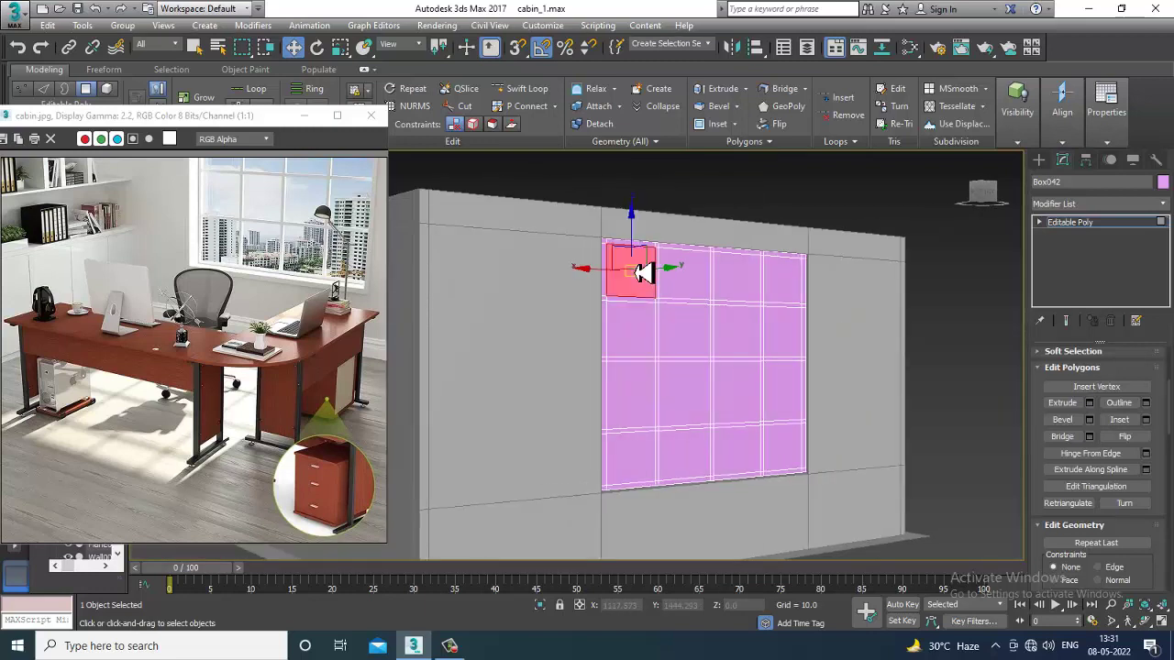
left_click(685, 277, "ctrl")
left_click(736, 273, "ctrl")
left_click(782, 275, "ctrl")
left_click(783, 332, "ctrl")
left_click(784, 389, "ctrl")
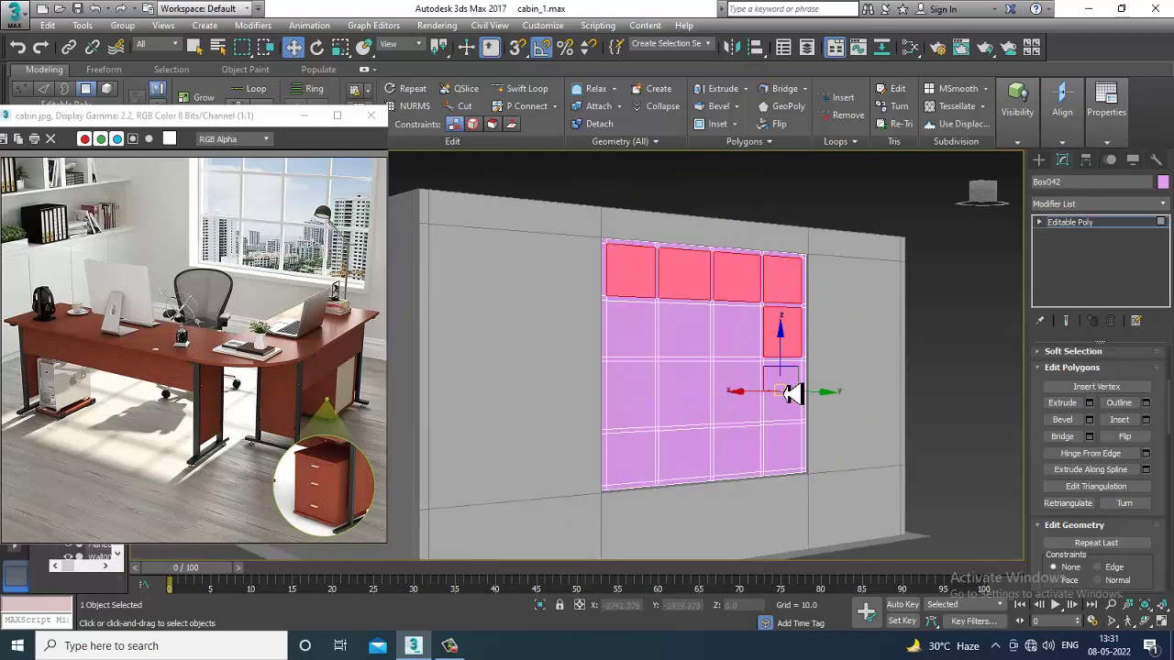
left_click(790, 447, "ctrl")
left_click(755, 455, "ctrl")
left_click(742, 393, "ctrl")
left_click(745, 348, "ctrl")
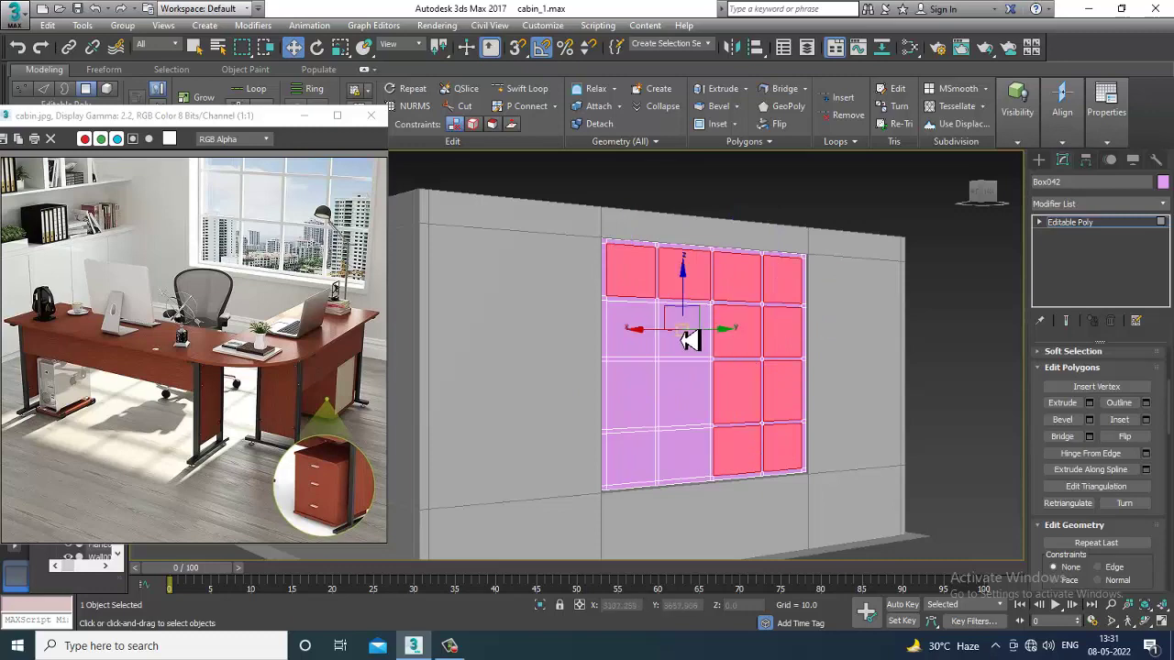
left_click(683, 339, "ctrl")
left_click(694, 392, "ctrl")
left_click(684, 467, "ctrl")
left_click(636, 468, "ctrl")
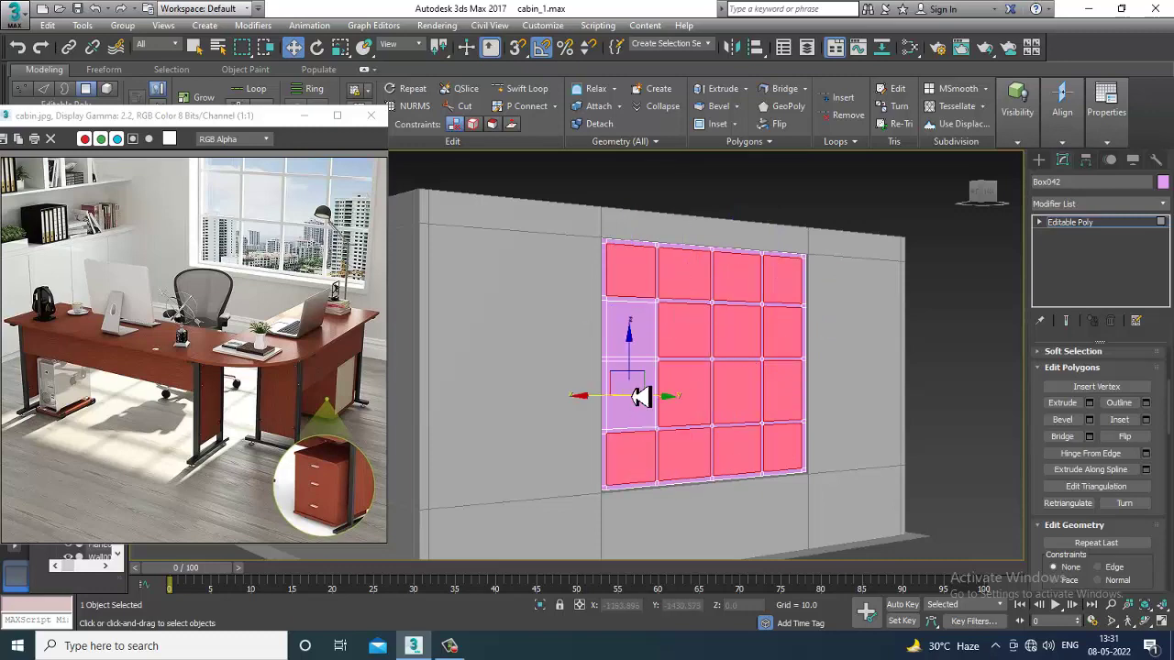
left_click(637, 401, "ctrl")
left_click(644, 329, "ctrl")
- Bevel the selected panes inward with height -0.764 and outline -1.0, and return to object level
middle_click_drag(775, 392, 1165, 408, "alt")
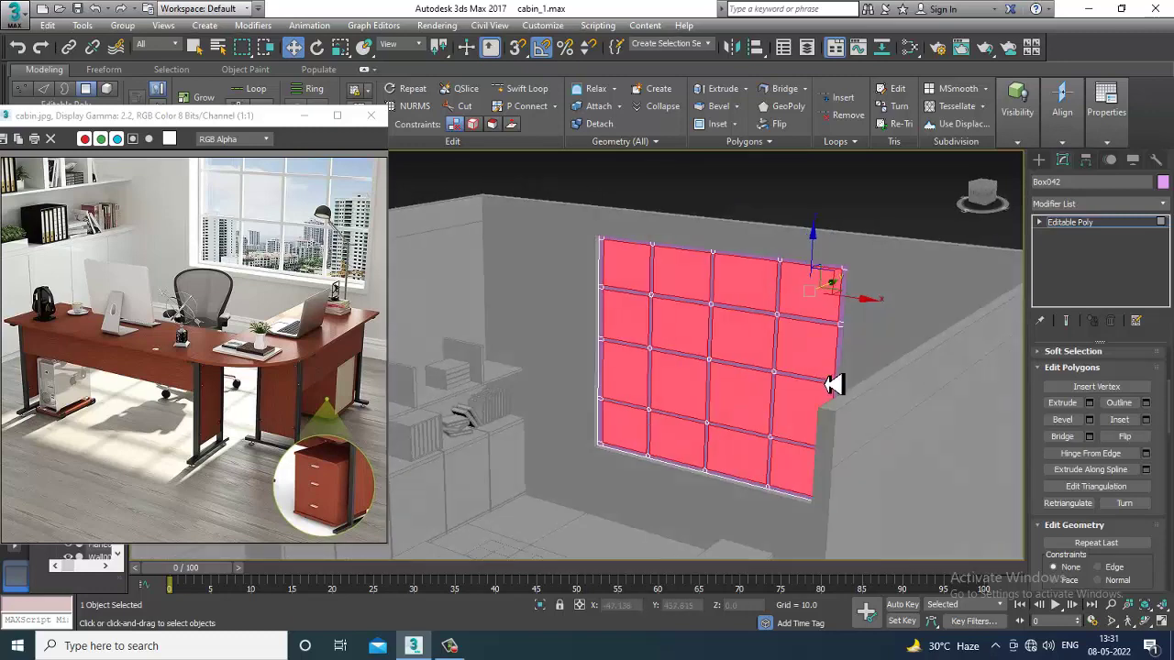
scroll(790, 409, "up", 3)
middle_click_drag(788, 410, 829, 417, "alt")
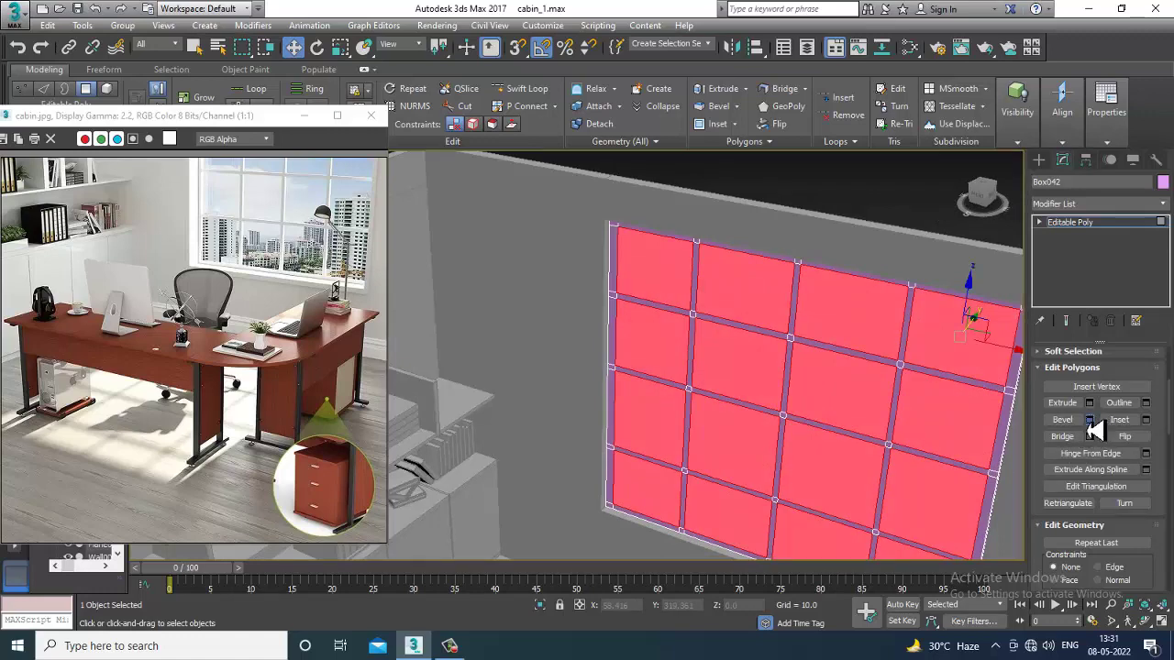
left_click(1089, 420)
middle_click_drag(655, 271, 700, 317, "alt")
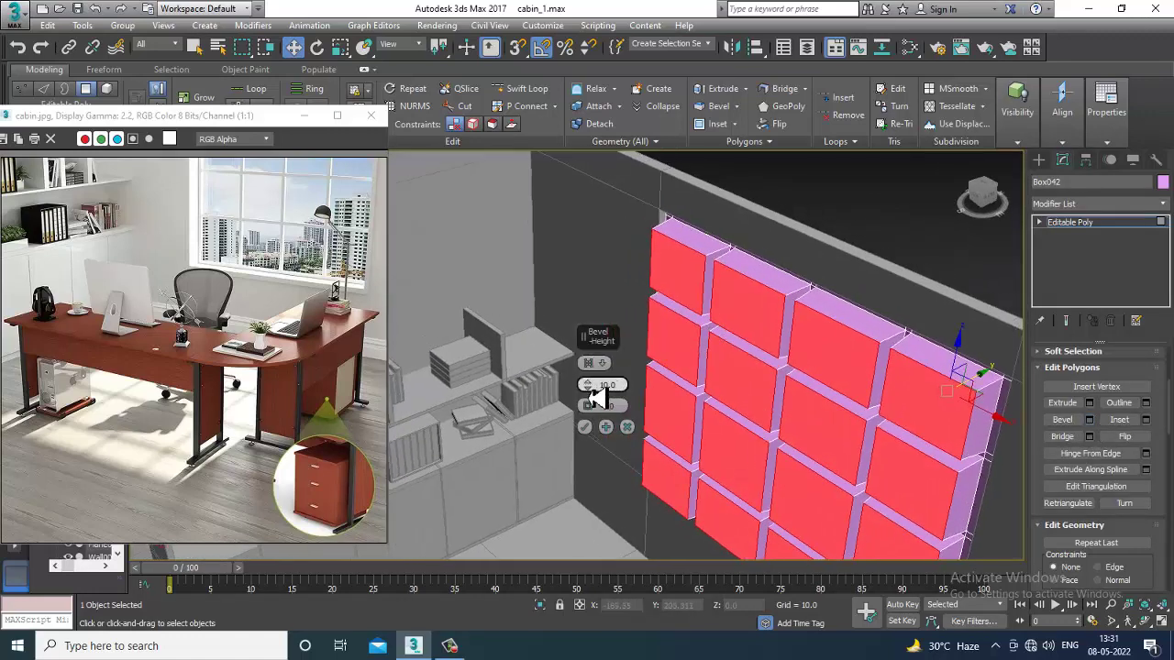
left_click_drag(595, 396, 624, 456)
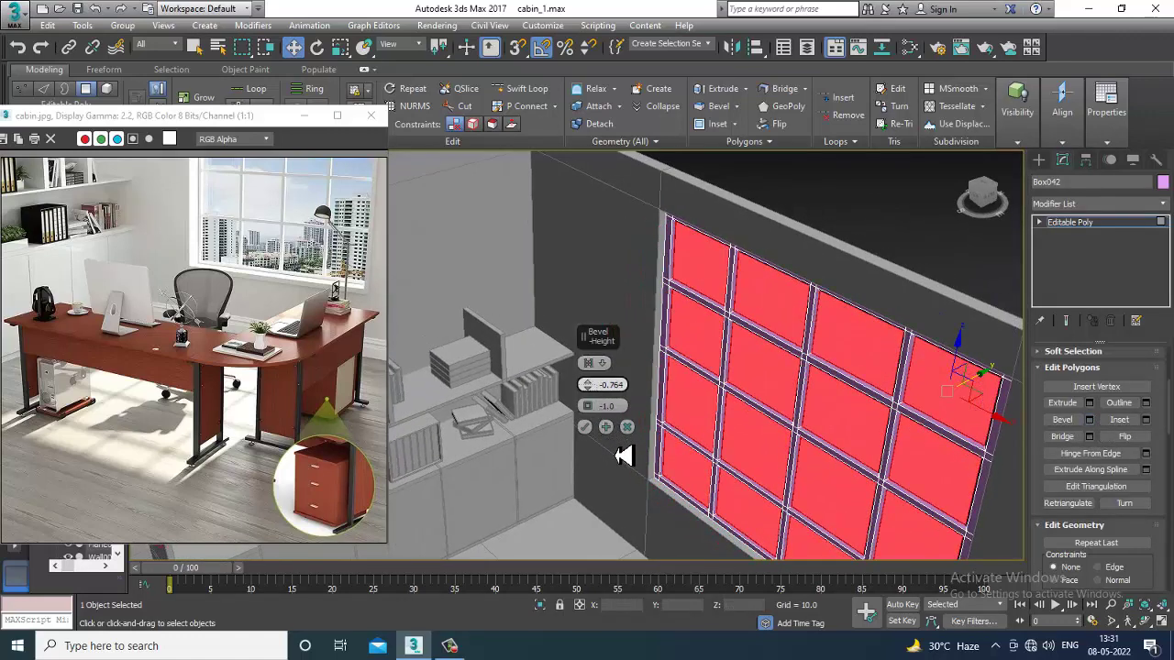
left_click(584, 427)
middle_click_drag(587, 429, 597, 287, "alt")
middle_click_drag(450, 234, 1080, 257, "alt")
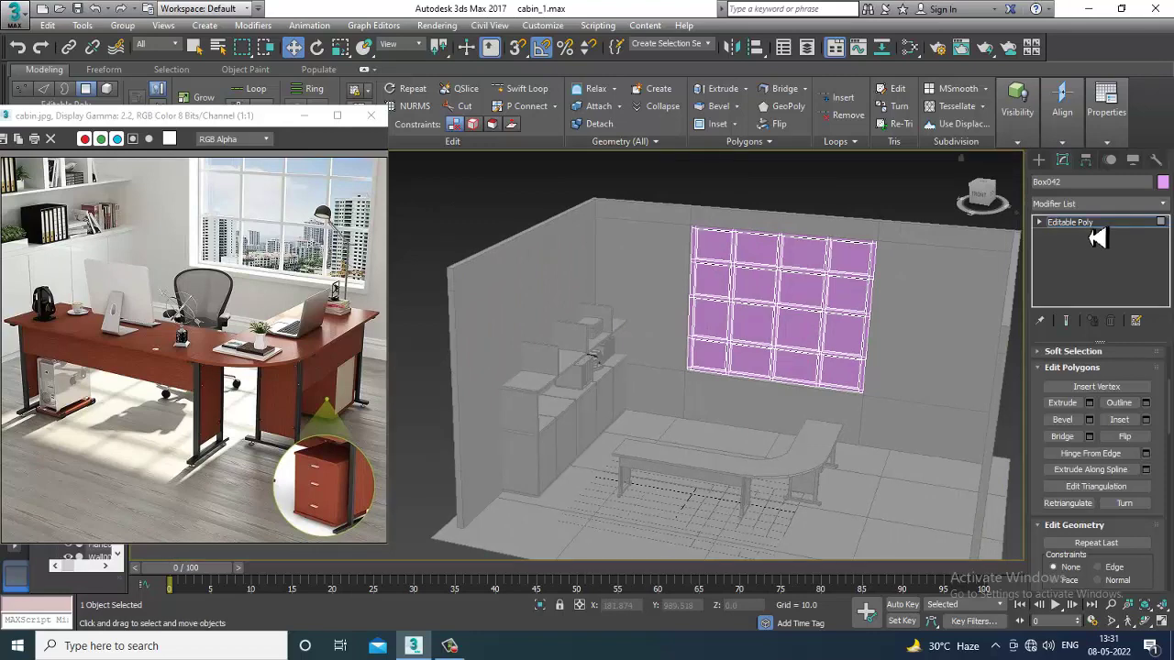
left_click(1091, 224)
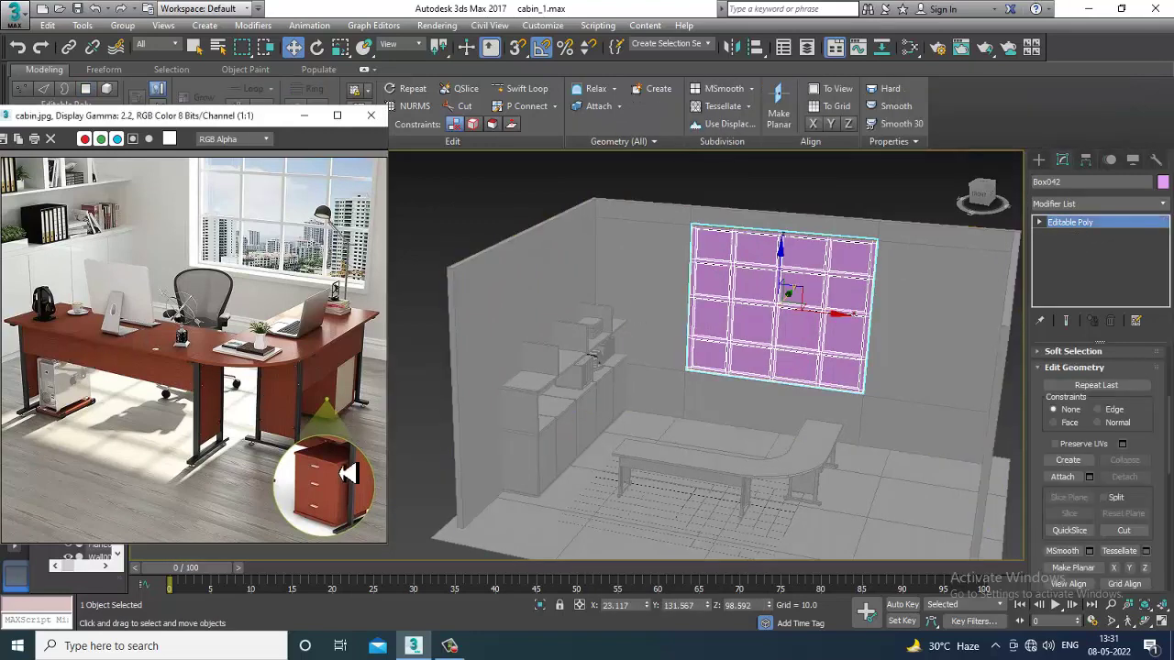
- Draw a thin upright box beneath desktop height in the side view, about 26.5 long, 21 wide and 3 high
scroll(799, 487, "up", 5)
scroll(717, 405, "up", 2)
middle_click_drag(717, 404, 735, 385, "alt")
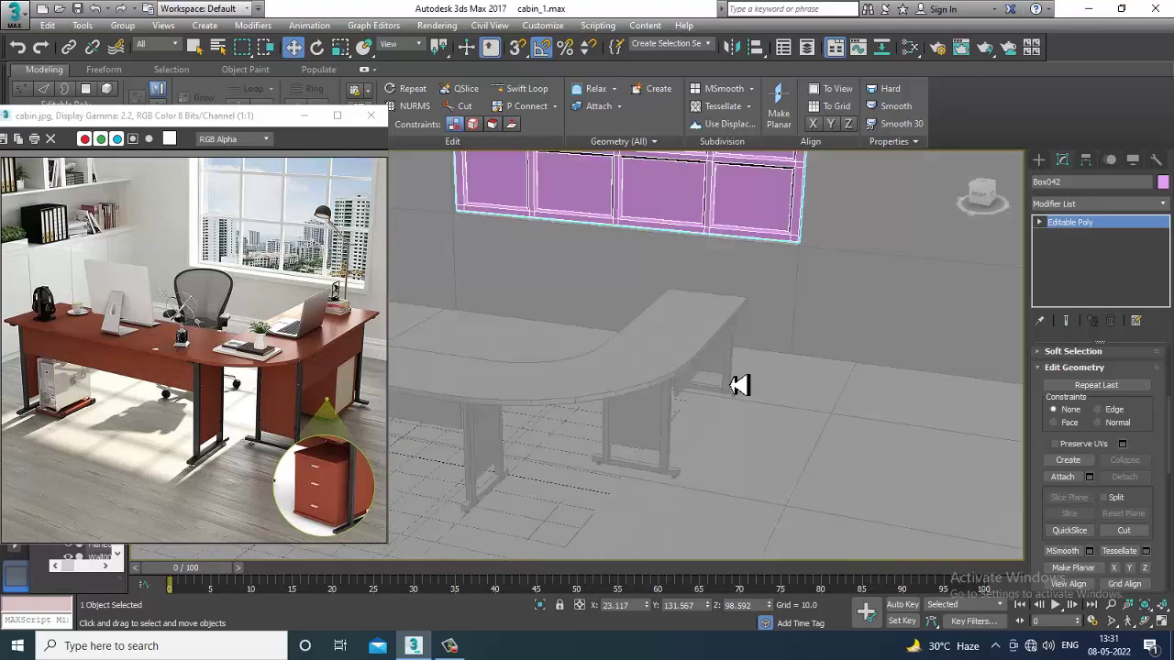
left_click(1039, 160)
left_click(1068, 249)
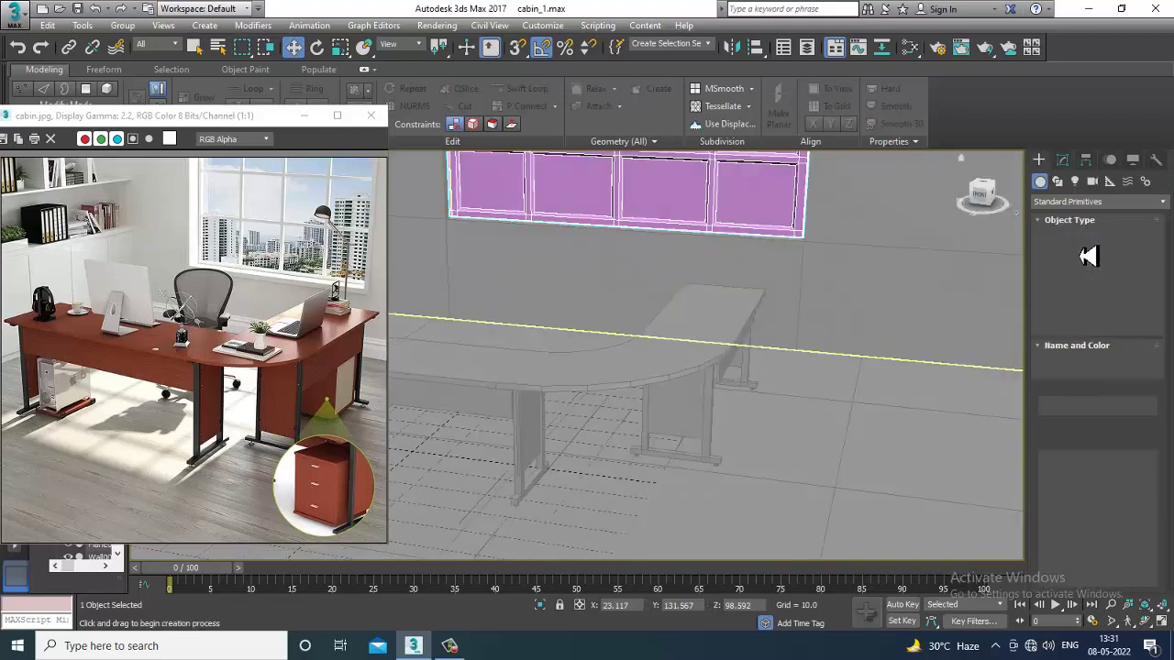
key("alt+w")
middle_click_drag(492, 487, 516, 450)
middle_click_drag(909, 319, 876, 317)
key("alt+w")
scroll(816, 319, "down", 5)
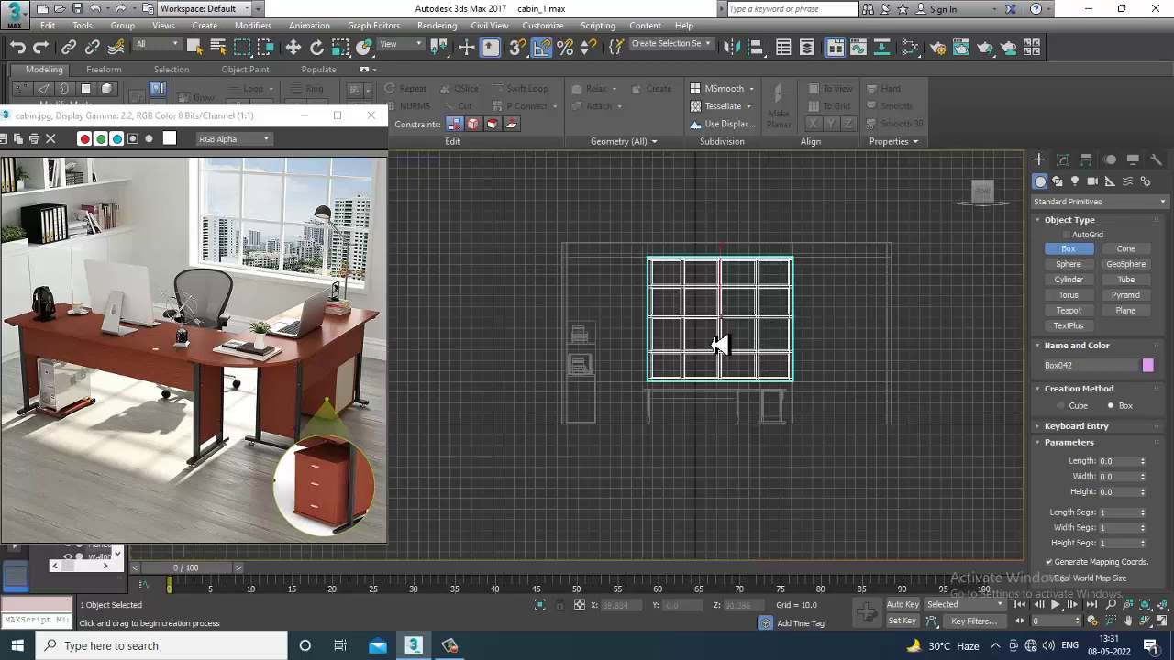
middle_click_drag(704, 365, 746, 379)
key("alt+w")
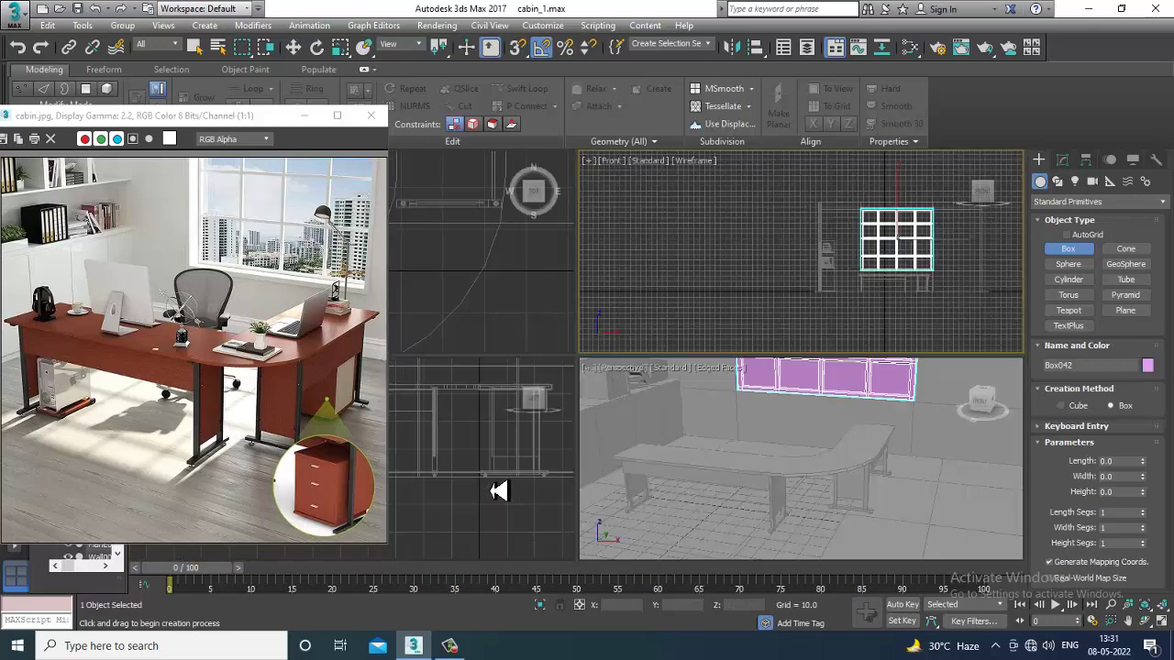
key("alt+w")
middle_click_drag(498, 490, 567, 219)
scroll(561, 459, "down", 3)
middle_click_drag(991, 363, 741, 373)
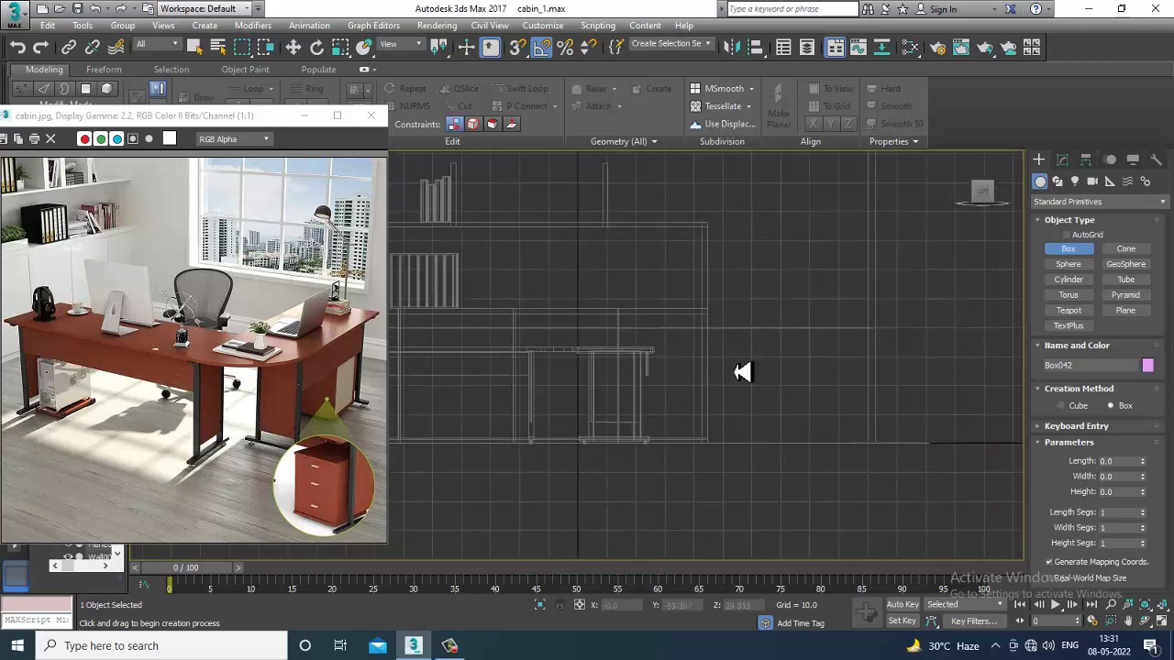
scroll(618, 368, "down", 3)
middle_click_drag(619, 366, 767, 349)
scroll(637, 367, "up", 3)
scroll(650, 364, "up", 5)
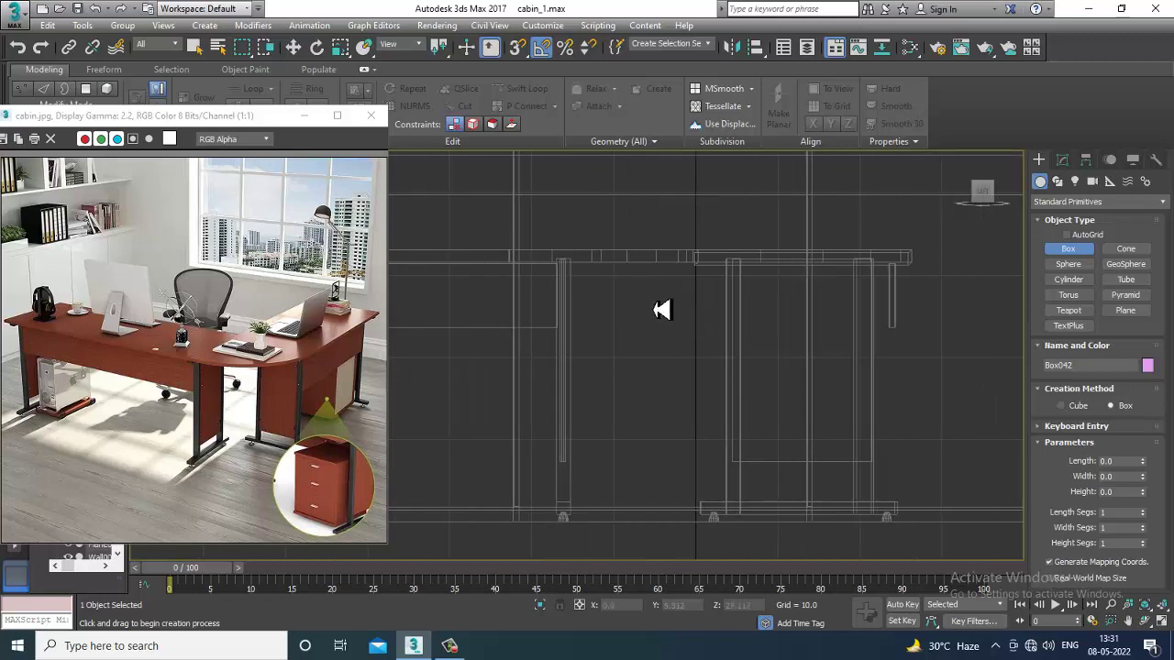
left_click_drag(652, 289, 832, 520)
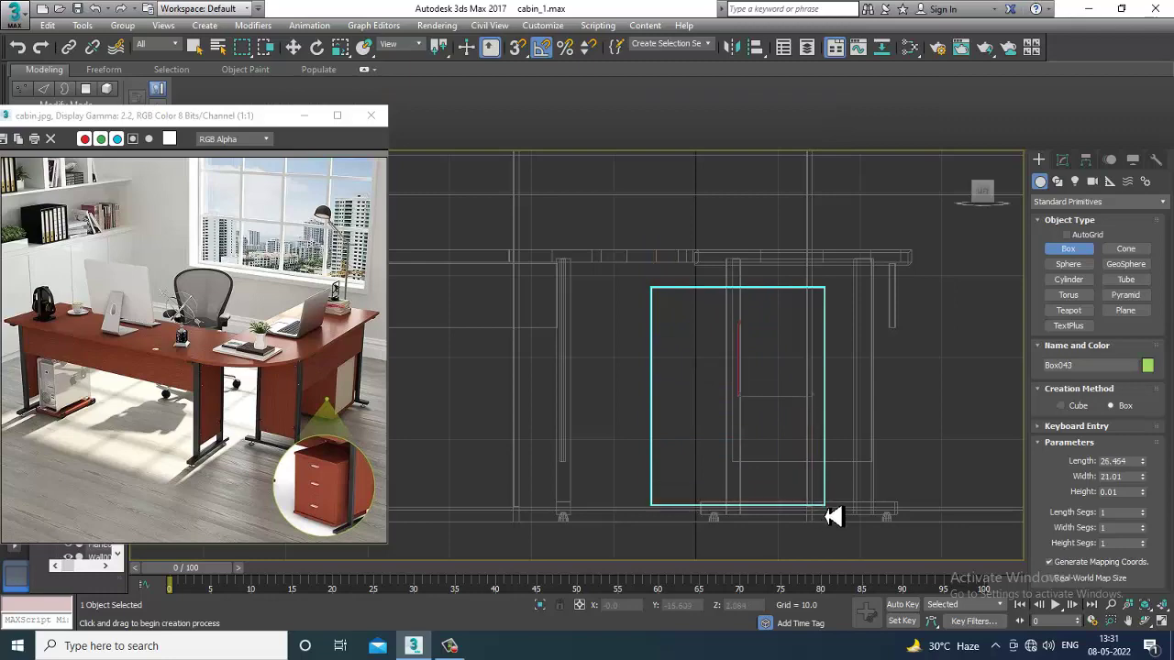
left_click(827, 495)
key("w")
key("alt+w")
right_click(893, 498)
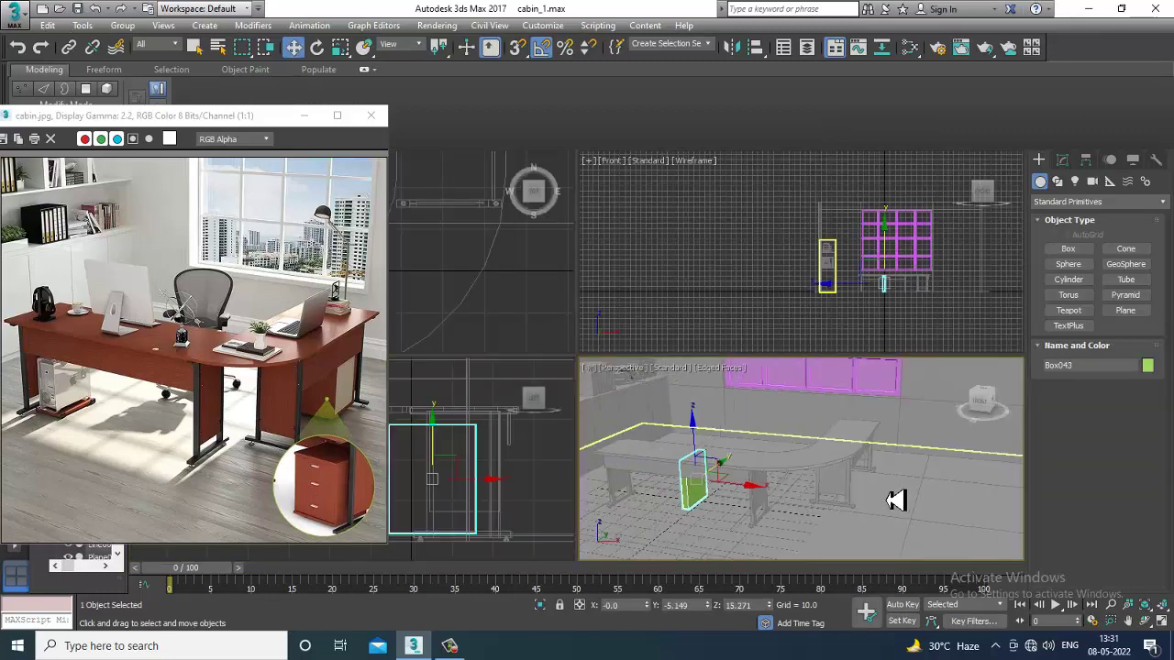
- Increase the new box's height to about 25 to turn the thin panel into a cabinet block
key("alt+w")
middle_click_drag(493, 395, 720, 366)
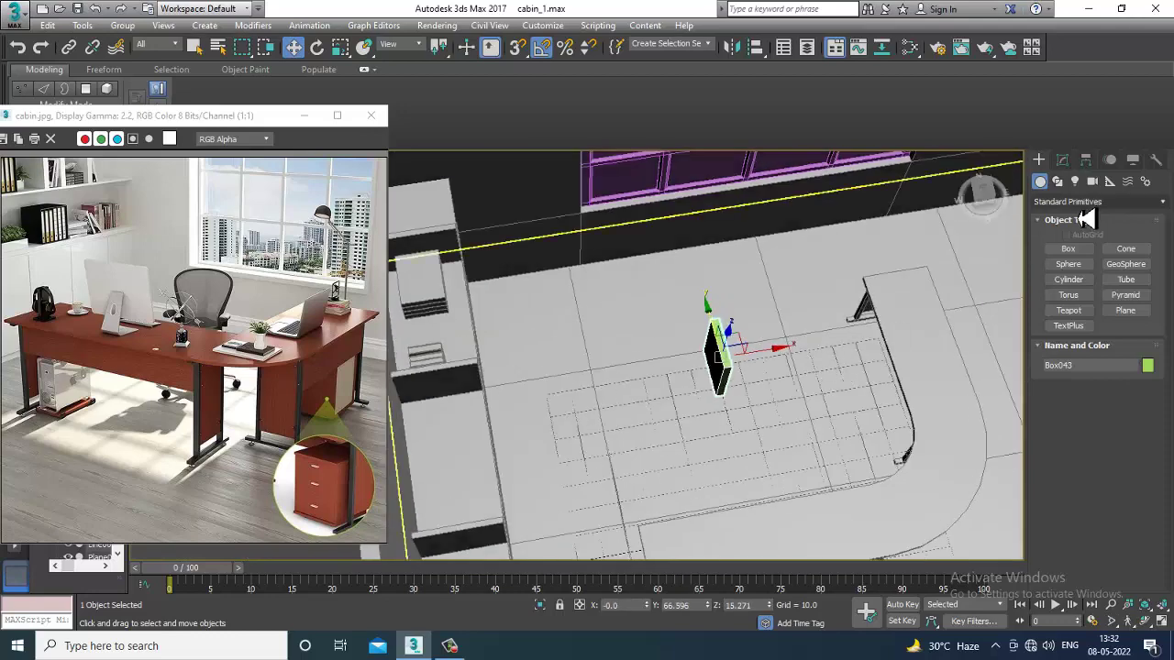
left_click(1062, 161)
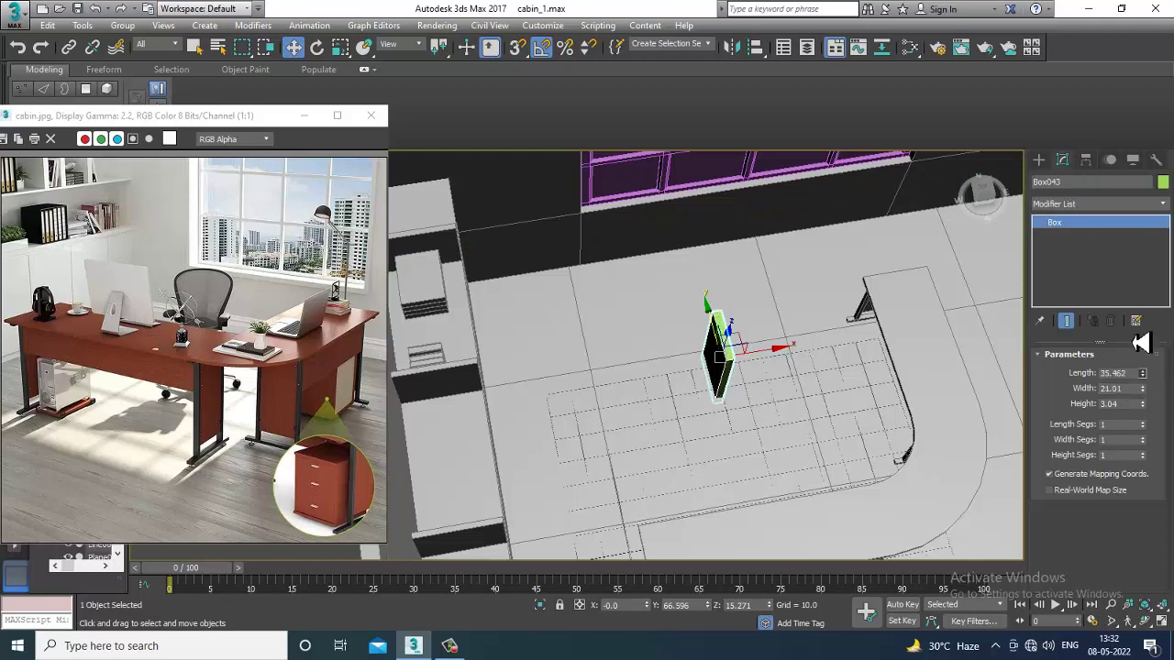
left_click_drag(1154, 412, 1064, 20)
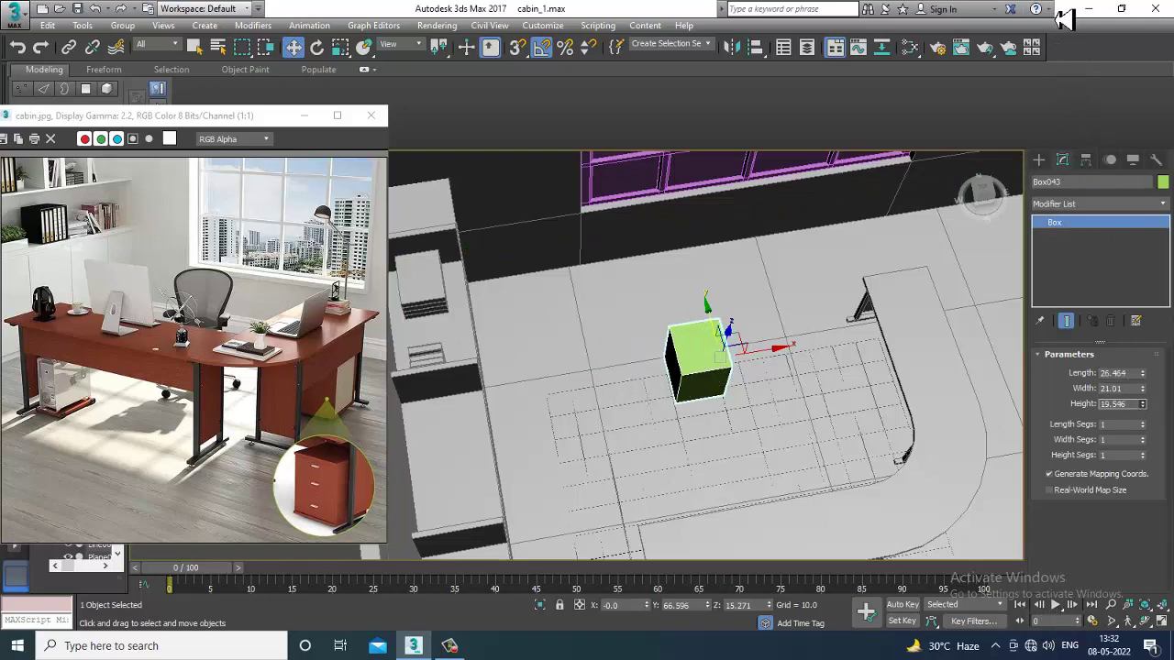
middle_click_drag(956, 359, 983, 363, "alt")
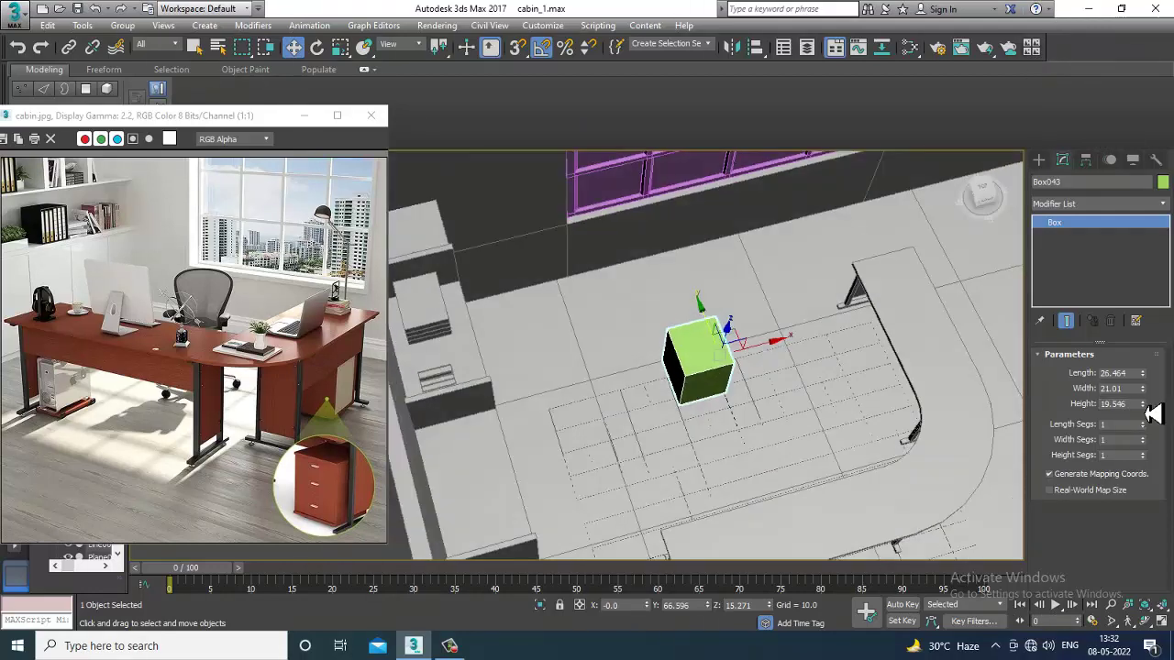
left_click_drag(1153, 413, 1153, 393)
- Move the box along X to about 75.1, under the desk's side wing, and reduce its height to about 19.1
middle_click_drag(793, 361, 775, 317, "alt")
left_click_drag(772, 369, 945, 368)
middle_click_drag(948, 381, 810, 379, "alt")
scroll(828, 385, "up", 2)
scroll(810, 378, "up", 2)
middle_click_drag(764, 322, 747, 343, "alt")
scroll(747, 343, "up", 4)
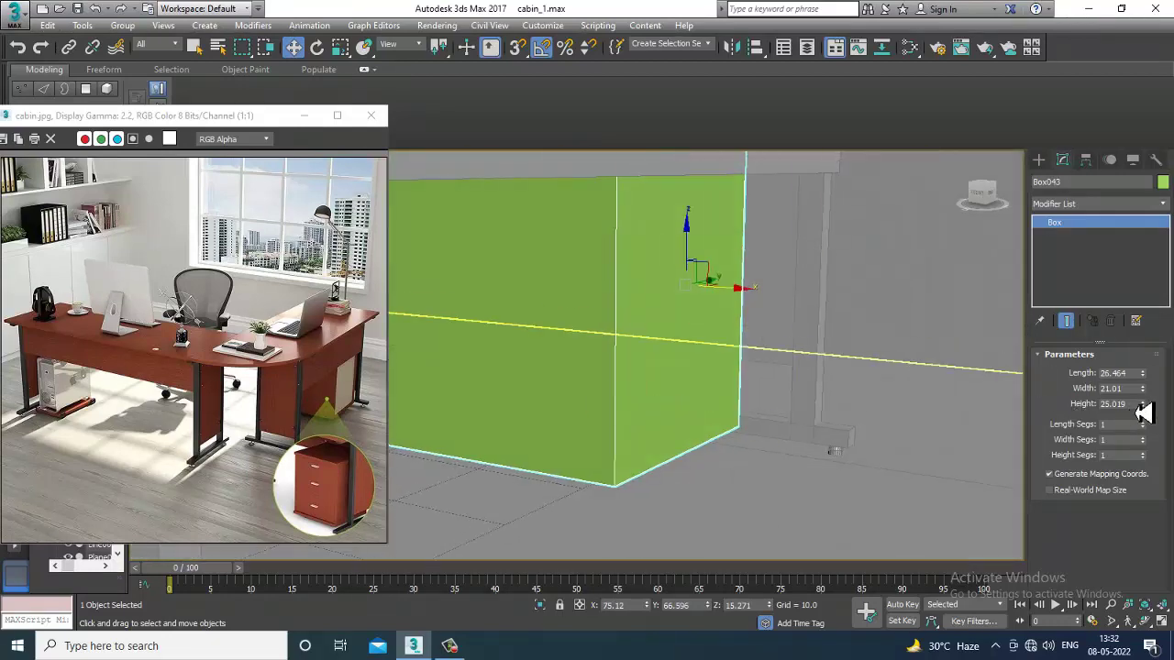
left_click_drag(1157, 423, 1159, 422)
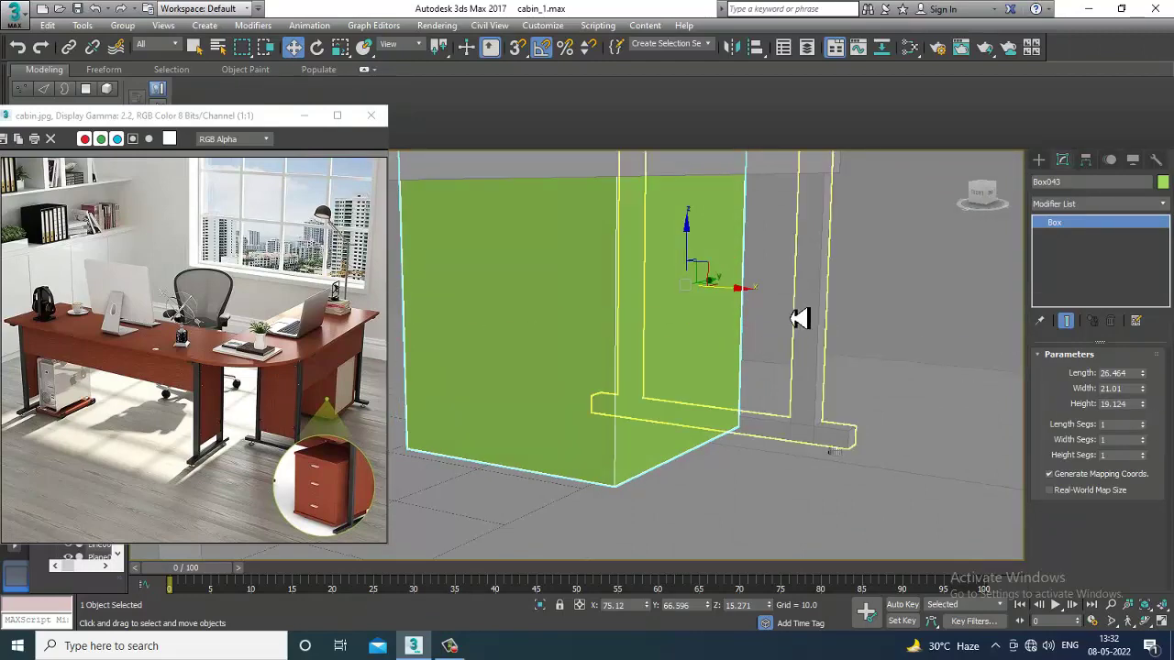
middle_click_drag(748, 286, 995, 310)
- Convert the cabinet box under the desk to an Editable Poly
left_click_drag(662, 295, 582, 372)
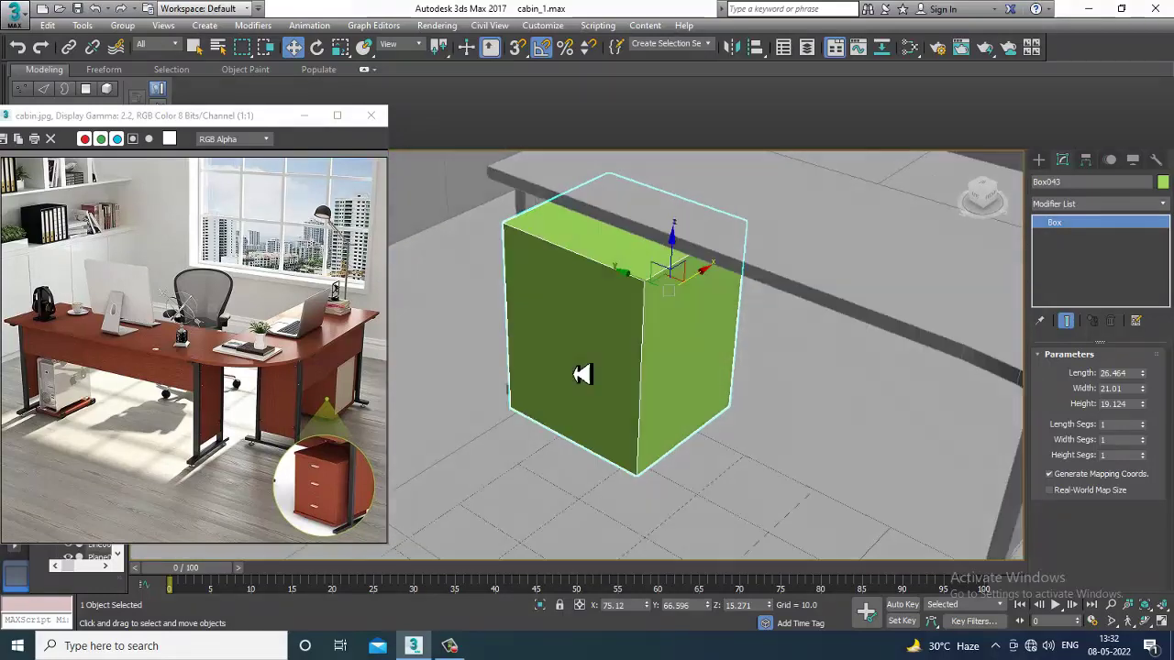
right_click(580, 286)
mouse_move(661, 446)
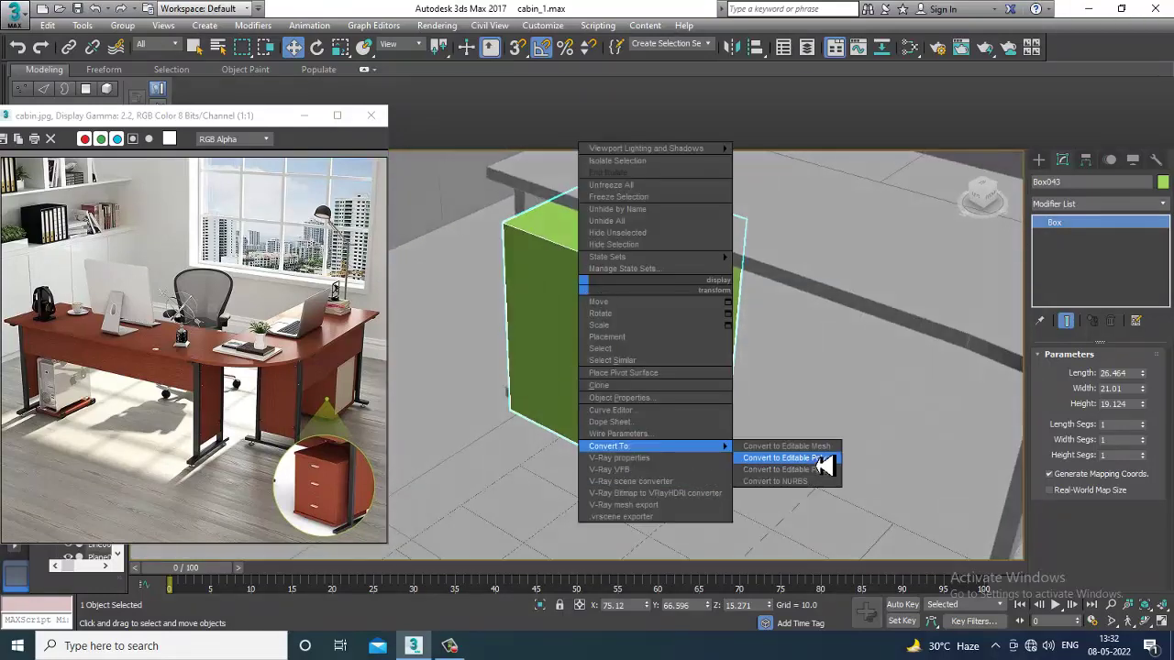
left_click(819, 457)
- Insert an edge loop around the cabinet just below its top face to mark a thin top slab
middle_click_drag(643, 299, 679, 262, "alt")
scroll(679, 262, "up", 3)
left_click_drag(694, 263, 691, 255)
scroll(692, 256, "up", 2)
key("w")
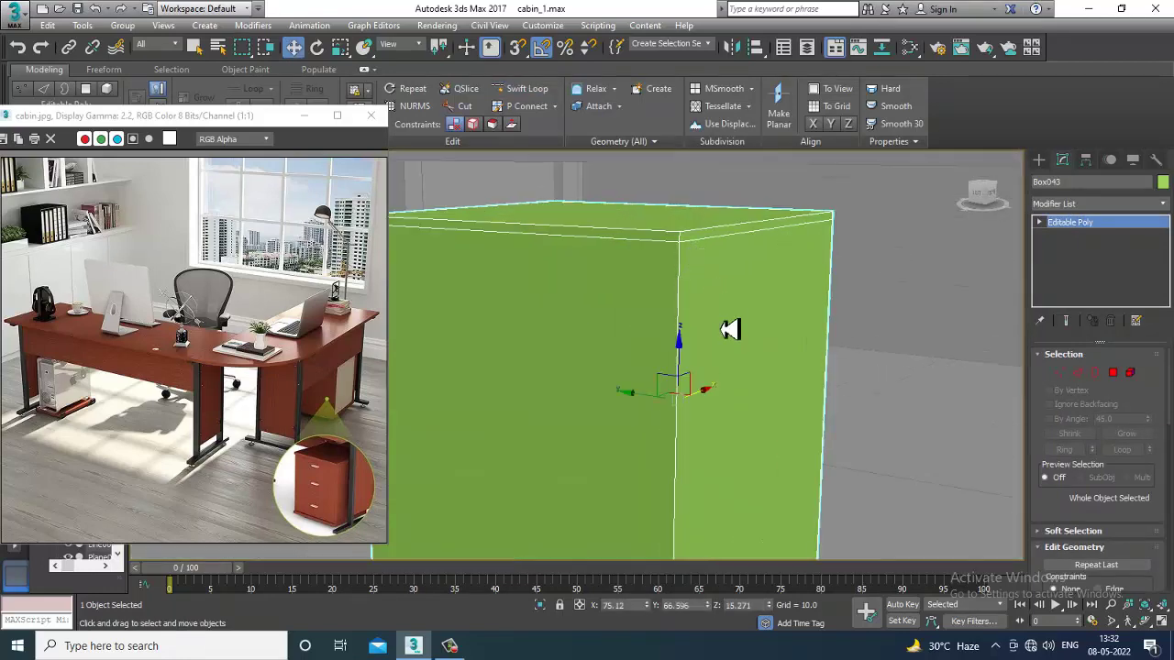
- Use Swift Loop to add closely spaced pairs of horizontal edge loops at two heights, dividing the cabinet into three drawers
left_click(524, 88)
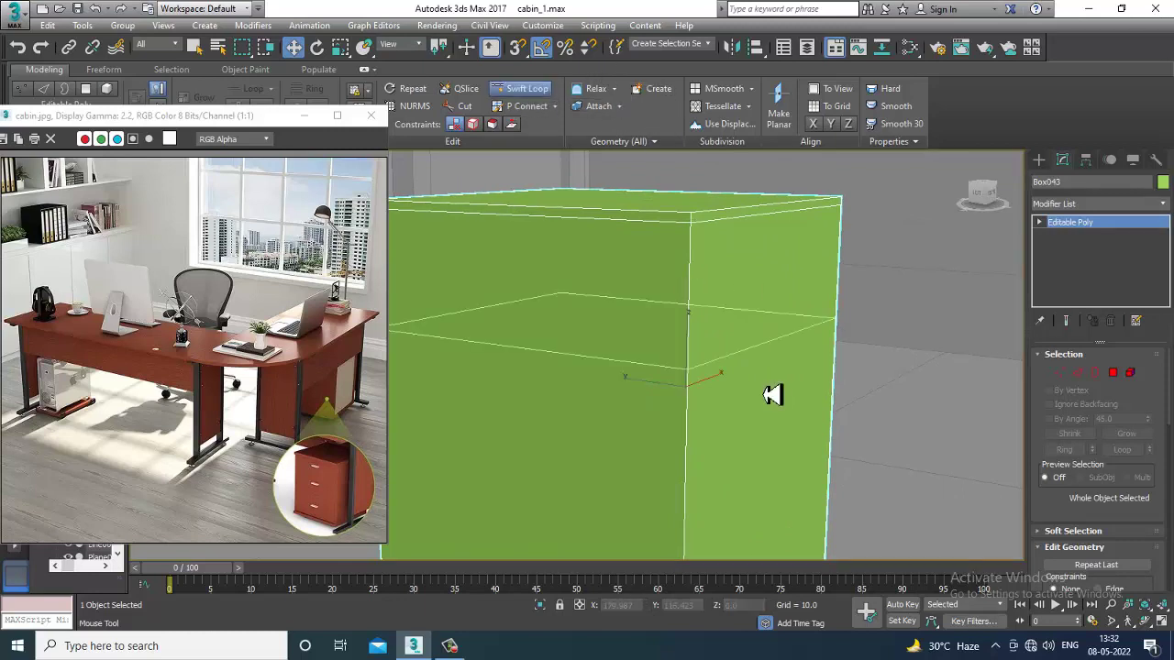
middle_click_drag(773, 393, 689, 304)
left_click(688, 317)
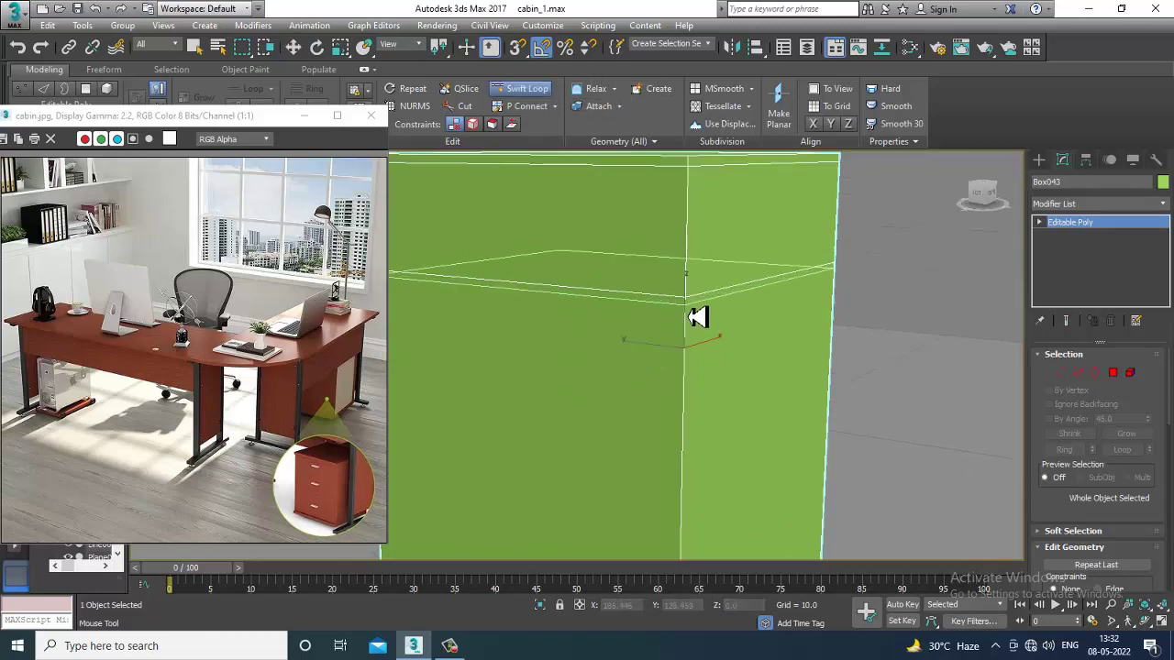
middle_click_drag(719, 464, 735, 390)
left_click(714, 414)
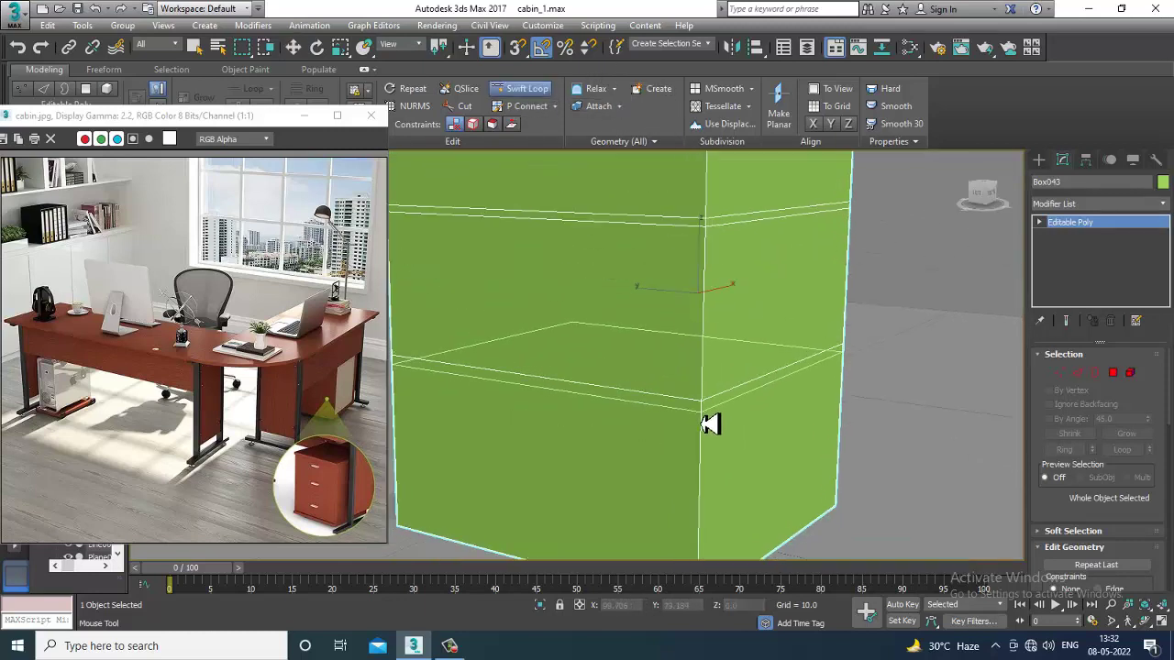
left_click(702, 420)
scroll(738, 408, "down", 4)
right_click(762, 370)
- Select the thin band of polygons around the cabinet's top and extrude it by Local Normal with height 0.598
middle_click_drag(739, 409, 790, 404)
scroll(749, 368, "up", 4)
left_click(1079, 376)
middle_click_drag(823, 315, 820, 370)
left_click(769, 268)
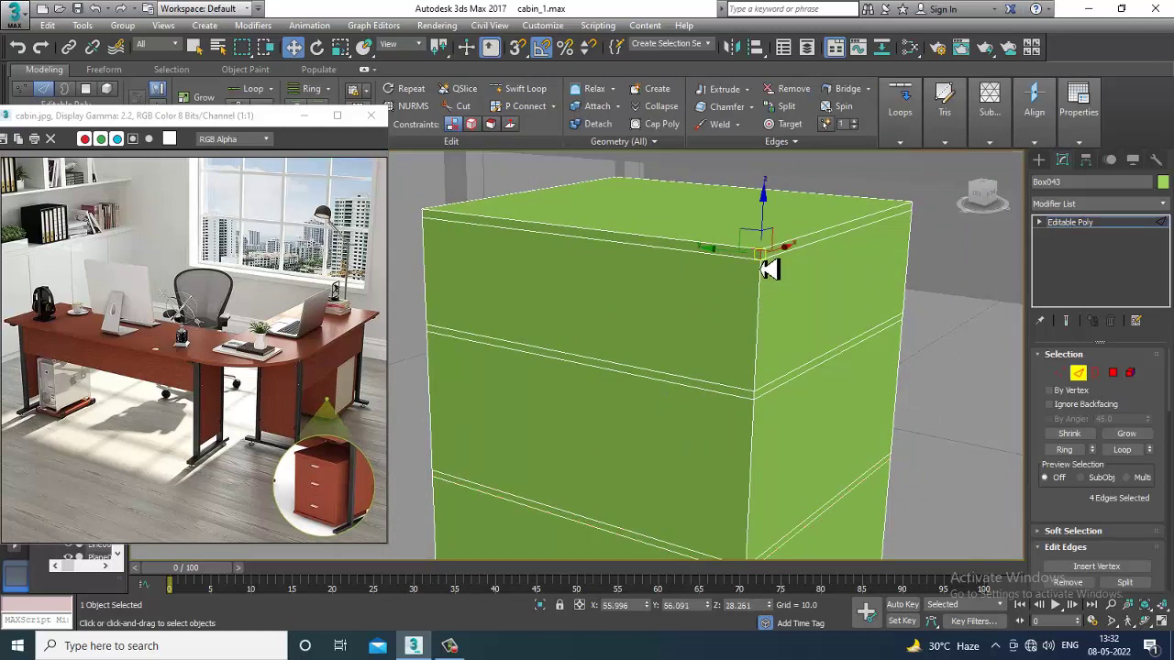
key("alt+r")
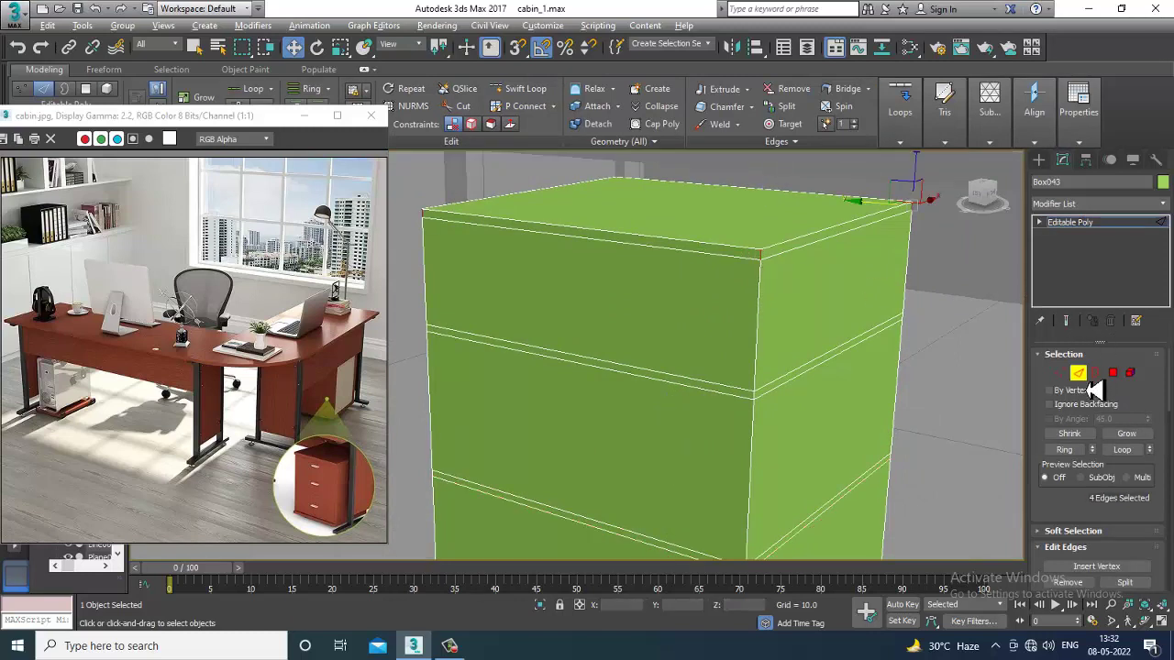
left_click(1113, 374)
scroll(1074, 518, "down", 3)
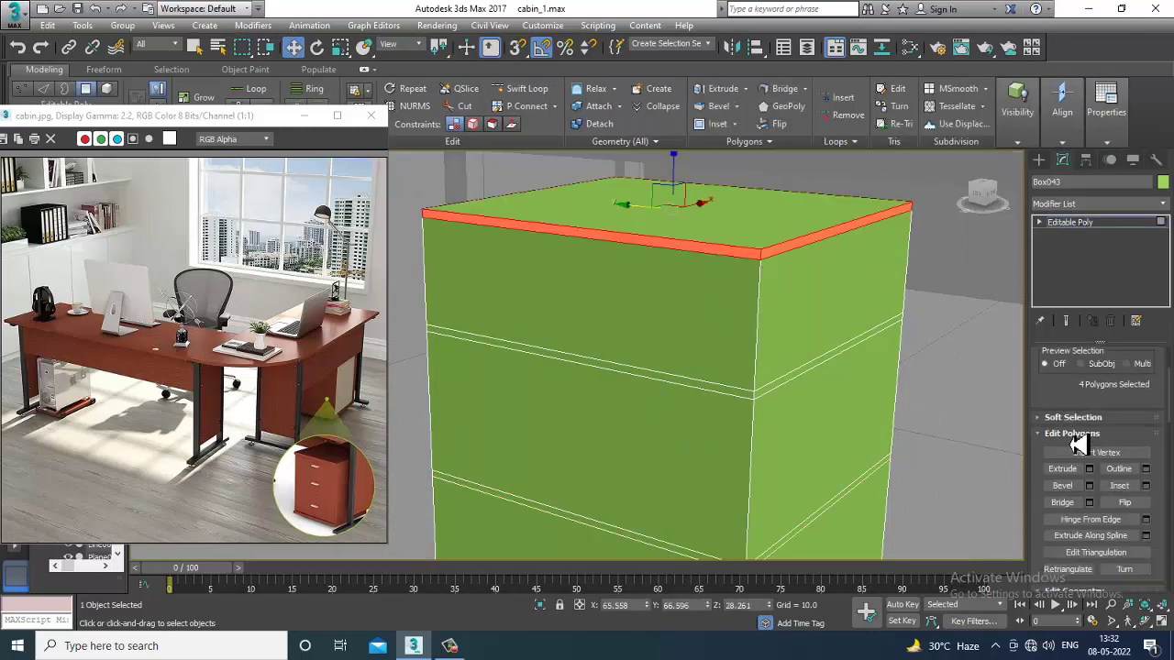
left_click(1089, 469)
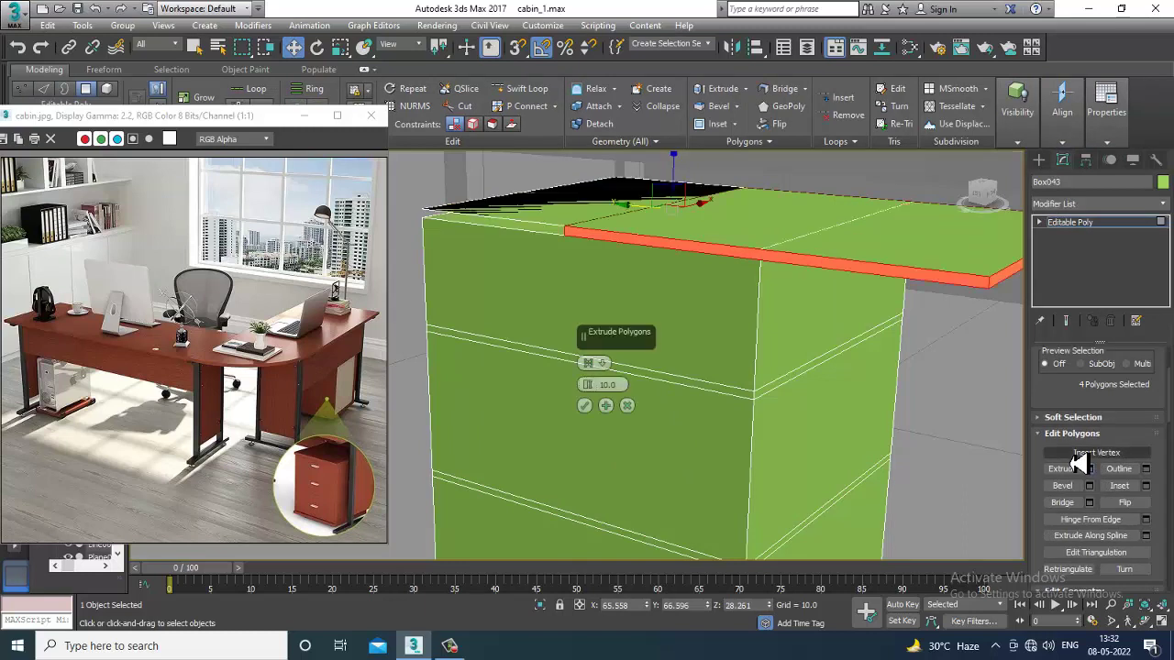
left_click(605, 365)
left_click(639, 384)
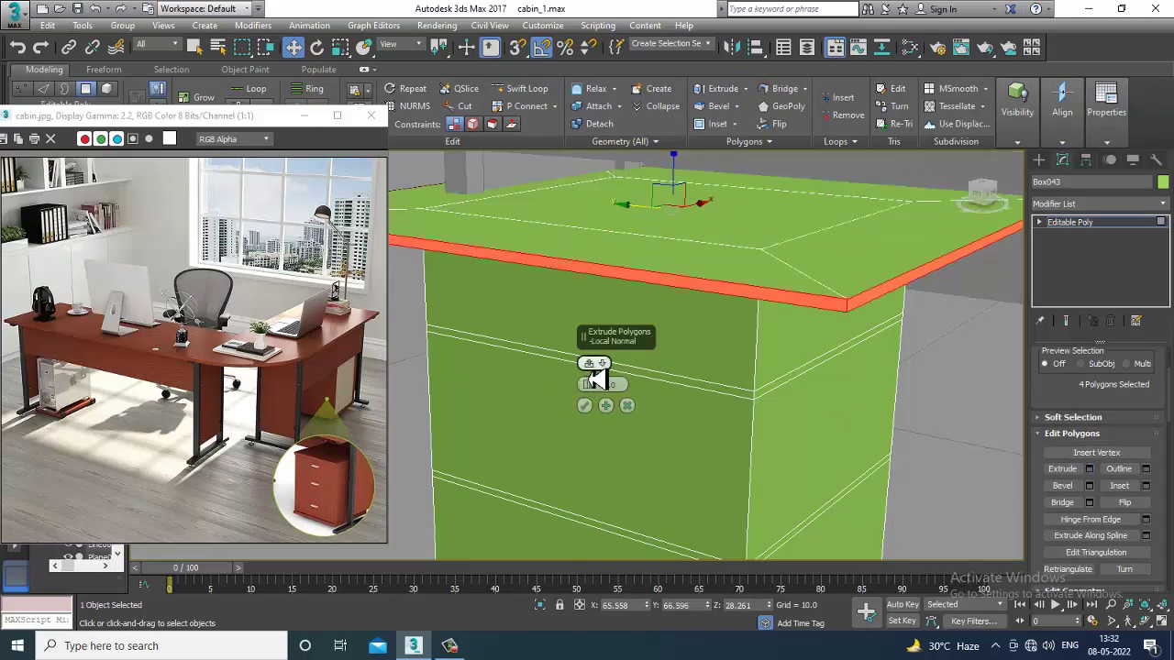
left_click_drag(591, 387, 617, 450)
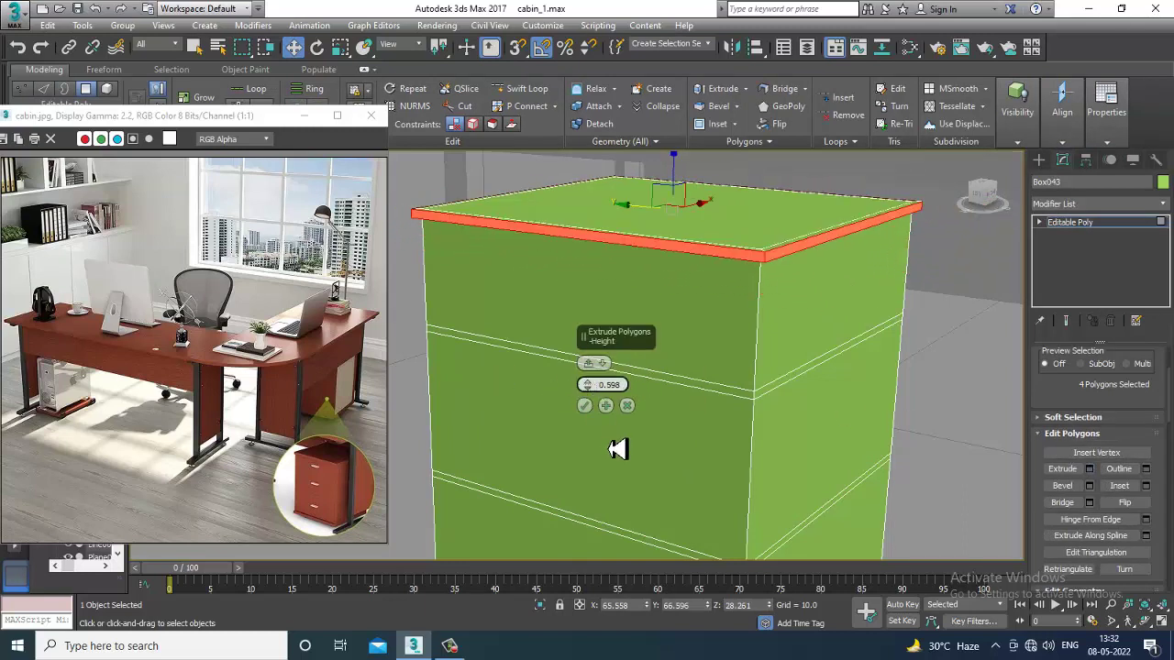
left_click(585, 405)
middle_click_drag(752, 406, 741, 396, "alt")
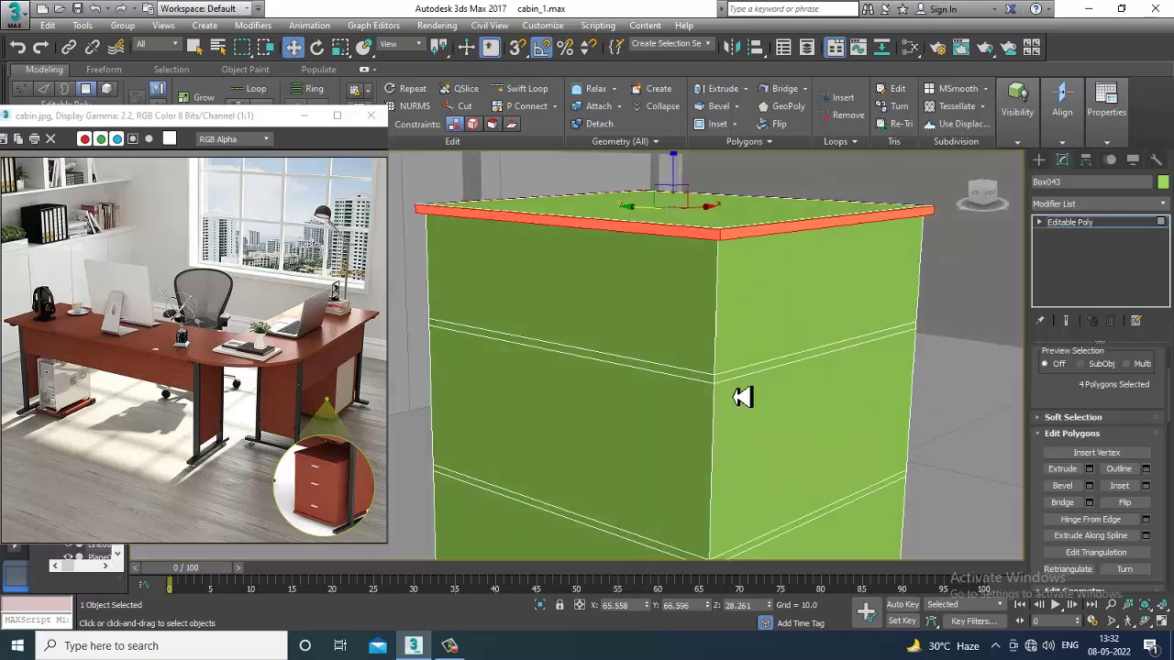
- Add a Swift Loop through the middle of each of the two narrow gaps between the drawers
mouse_move(896, 483)
middle_mouse_down("alt")
mouse_move(904, 440)
mouse_move(893, 437)
mouse_move(948, 466)
mouse_move(896, 468)
middle_mouse_up("alt")
scroll(896, 468, "down", 4)
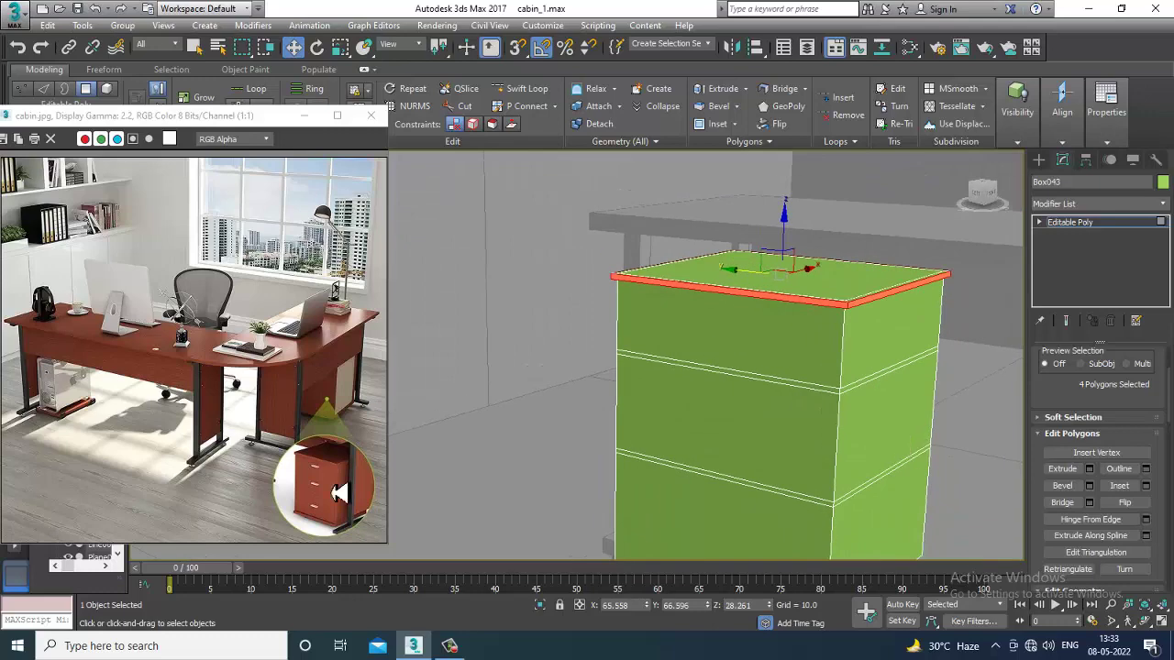
middle_click_drag(991, 448, 851, 400, "alt")
scroll(851, 400, "up", 3)
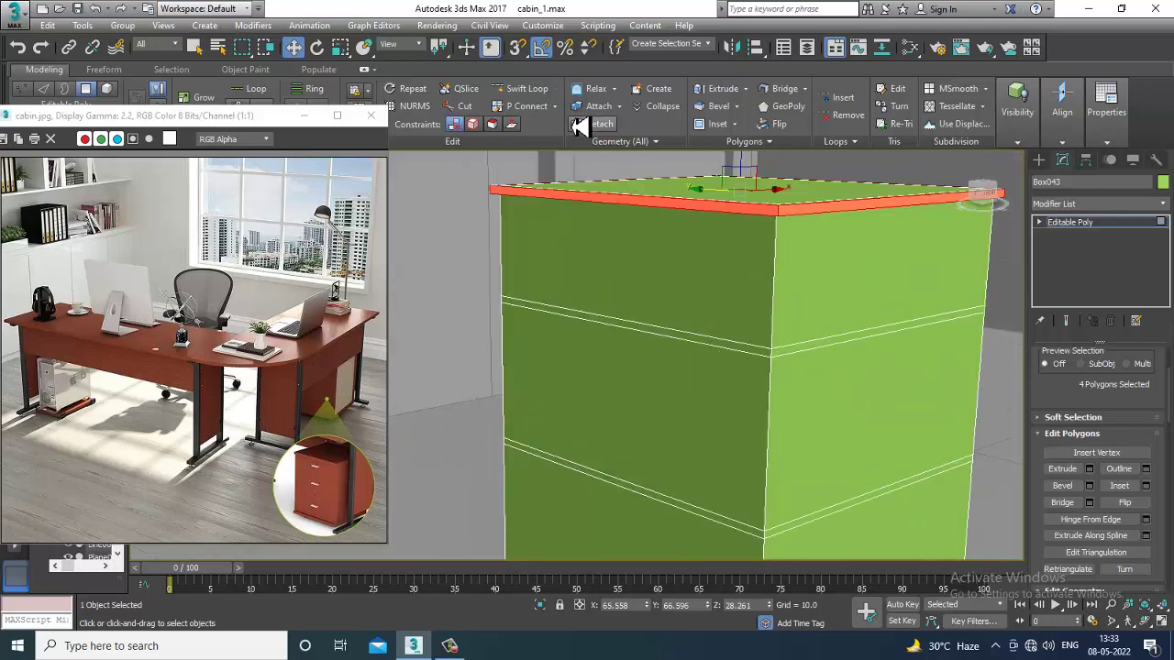
scroll(731, 321, "up", 3)
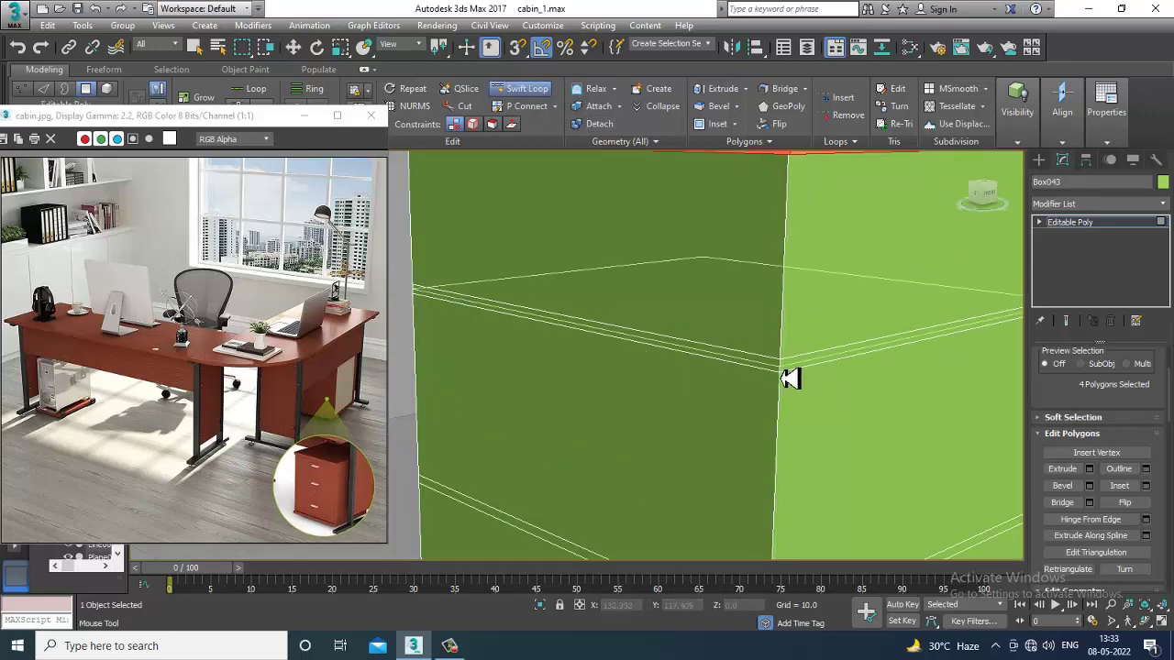
left_click(781, 379)
middle_click_drag(784, 460, 784, 388)
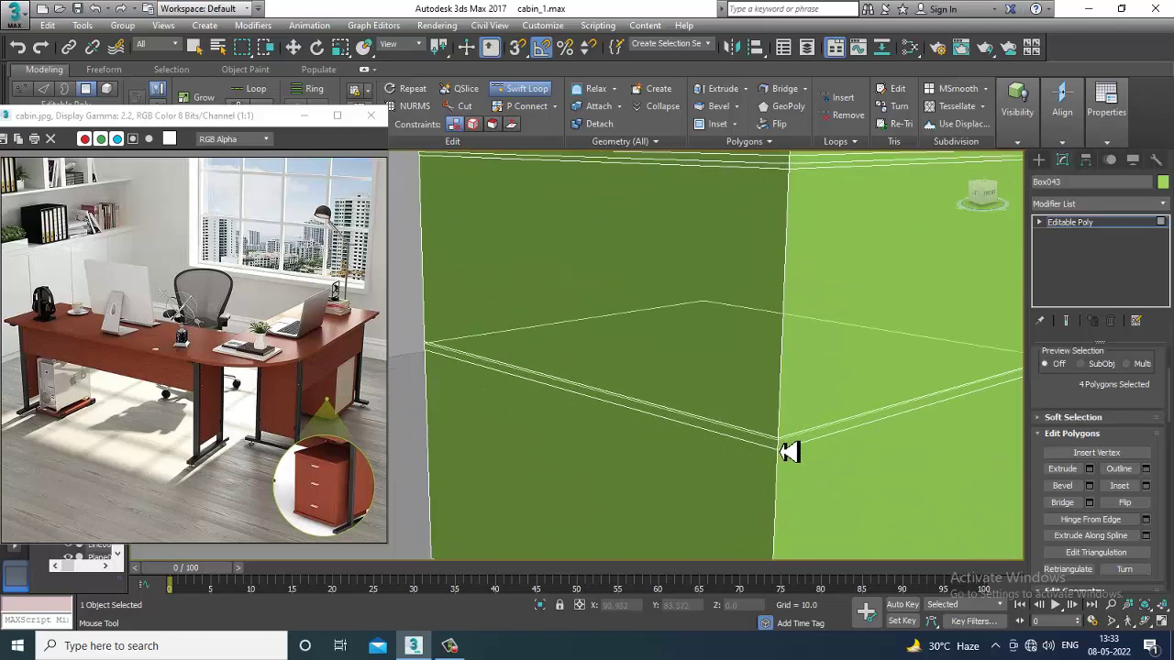
left_click(787, 456)
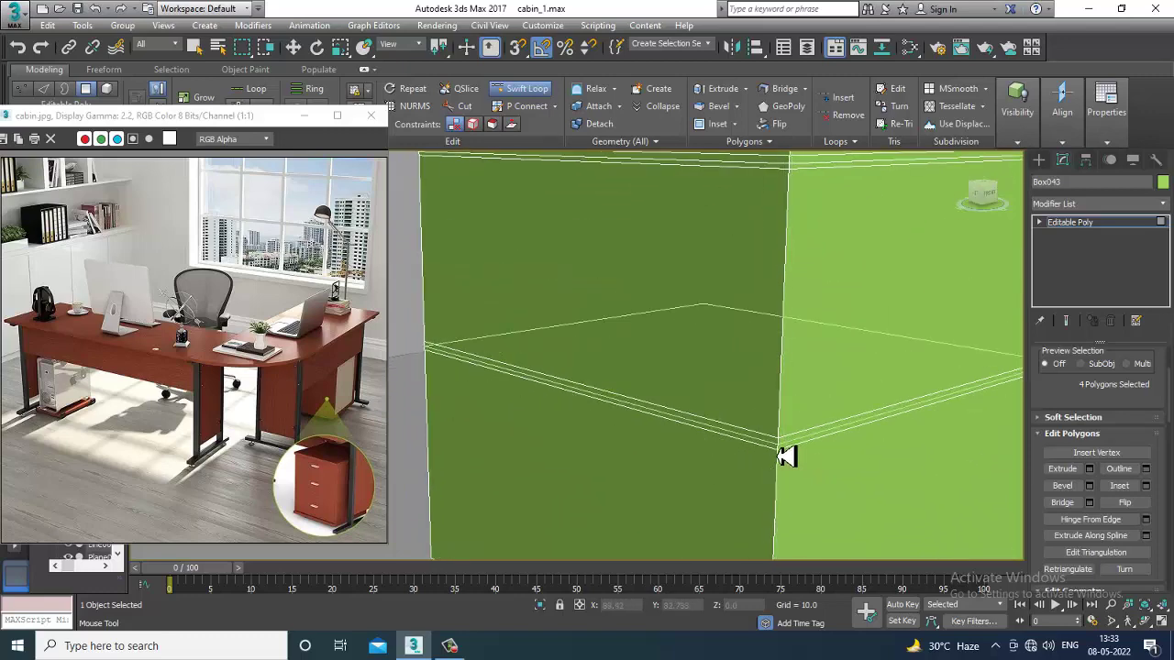
middle_click_drag(781, 458, 837, 491)
right_click(974, 374)
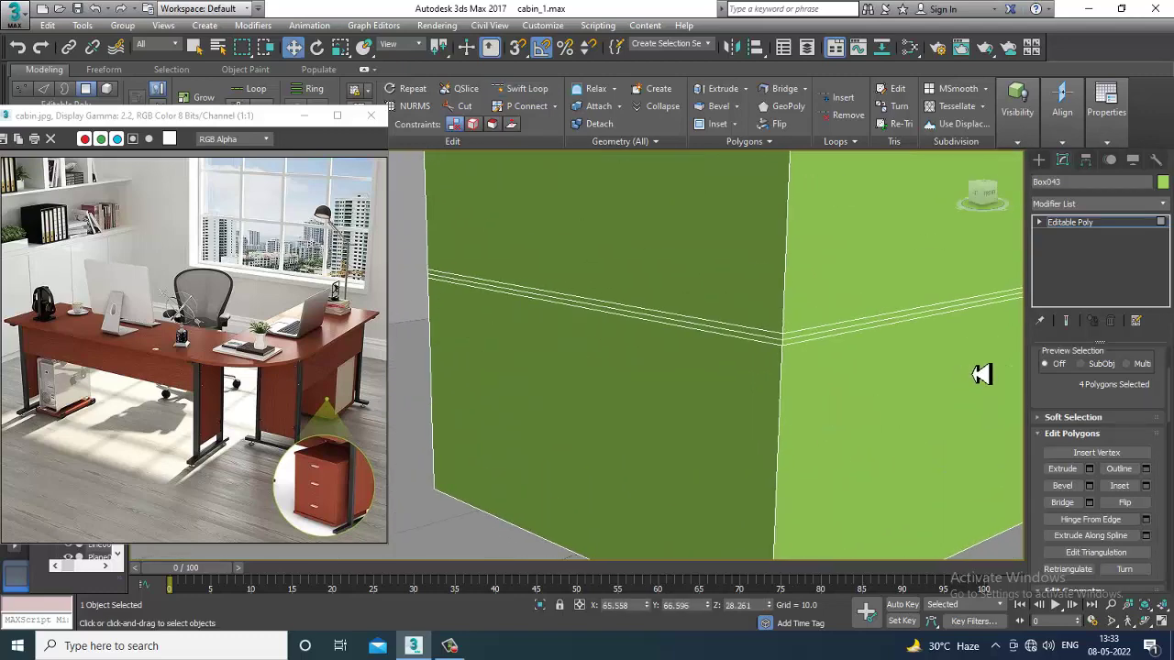
- Extrude the middle edge loops of both drawer gaps with height -0.083 and width 5.725, and return to object level
left_click(1040, 223)
middle_click_drag(803, 266, 812, 409)
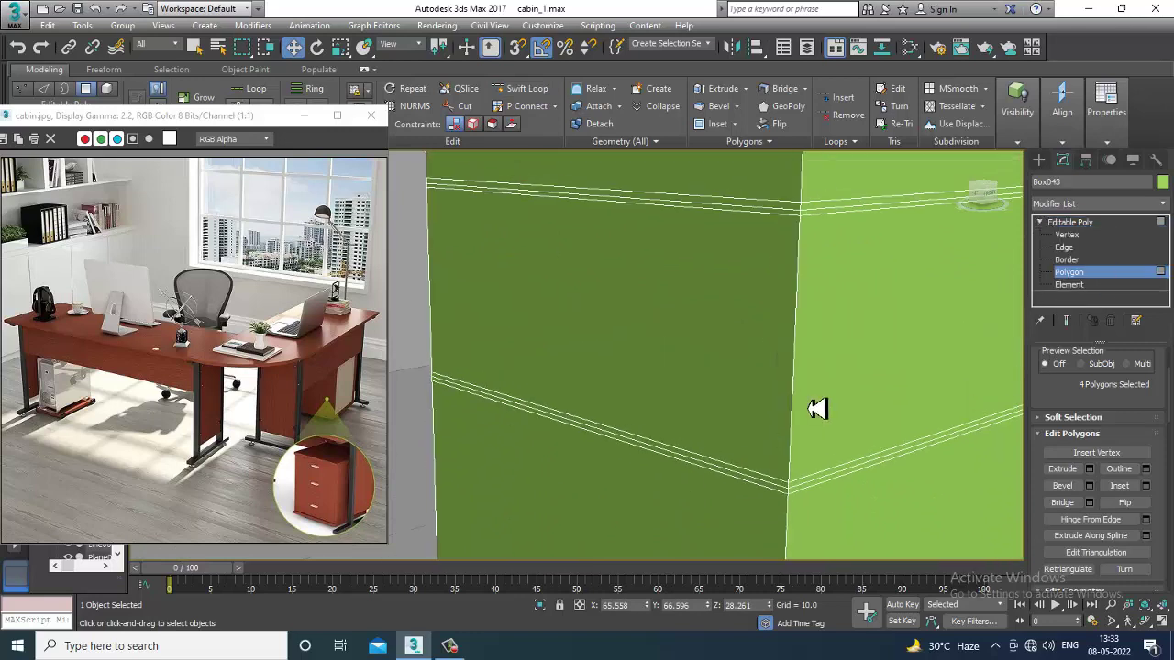
left_click(1066, 249)
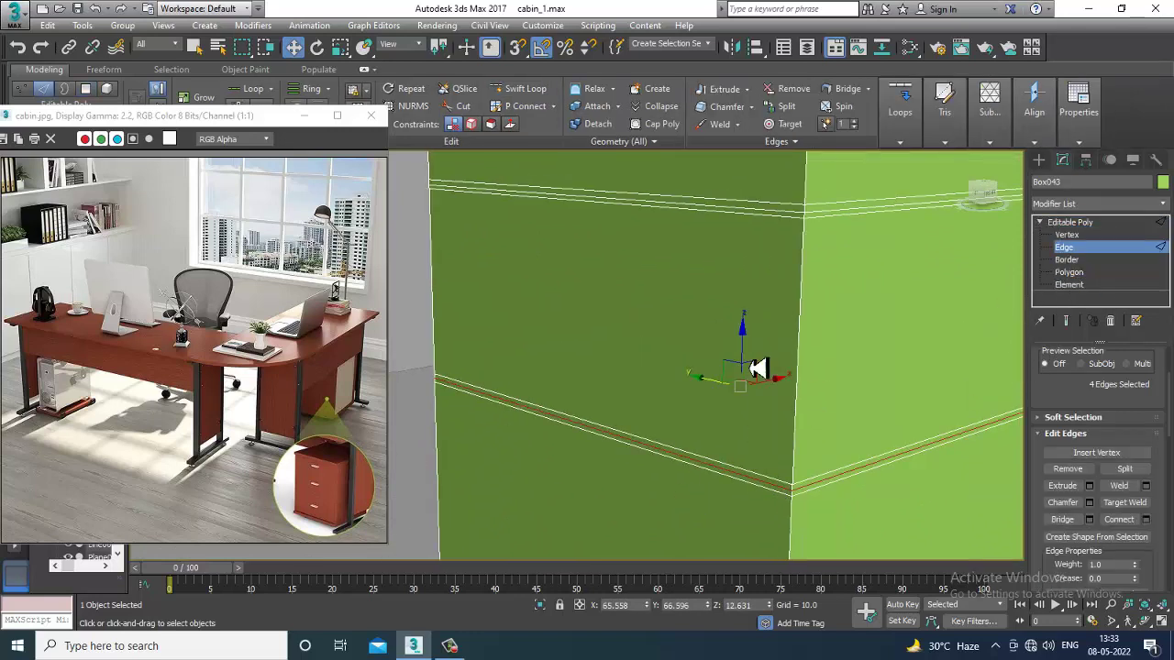
left_click(761, 217)
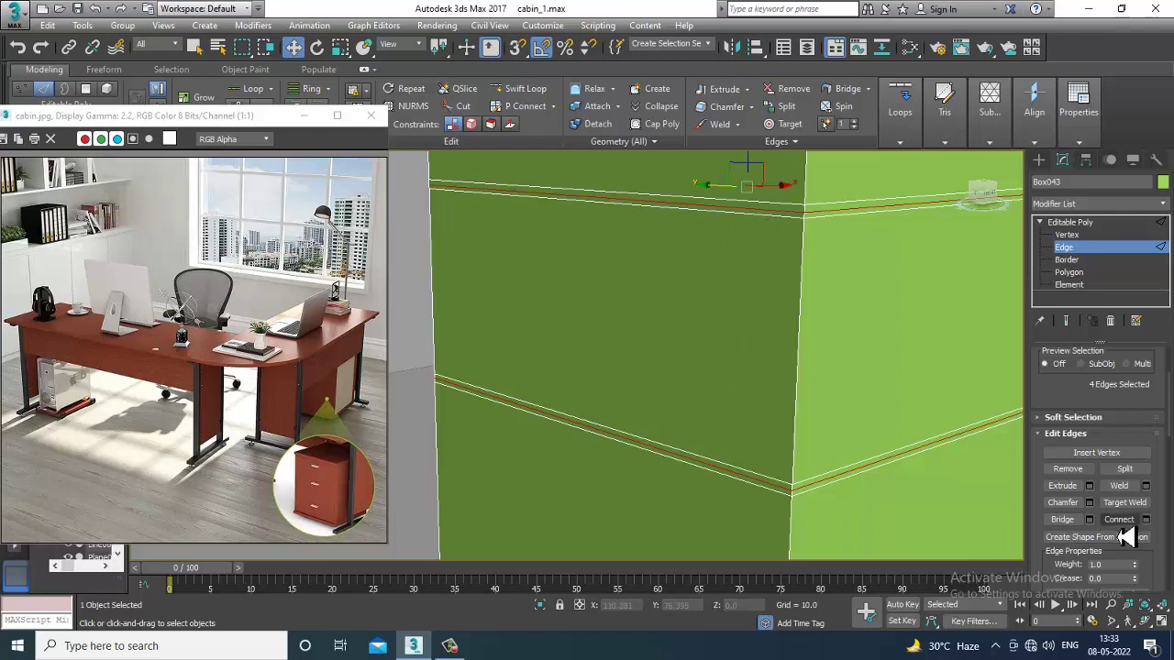
left_click(1090, 486)
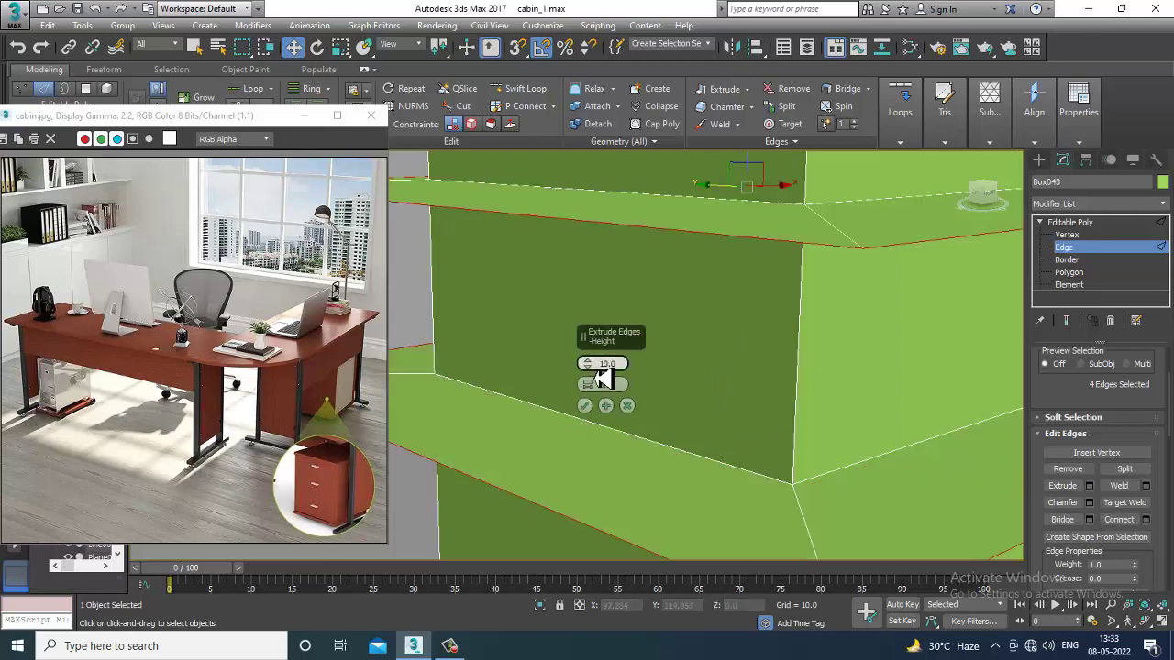
left_click_drag(594, 378, 611, 432)
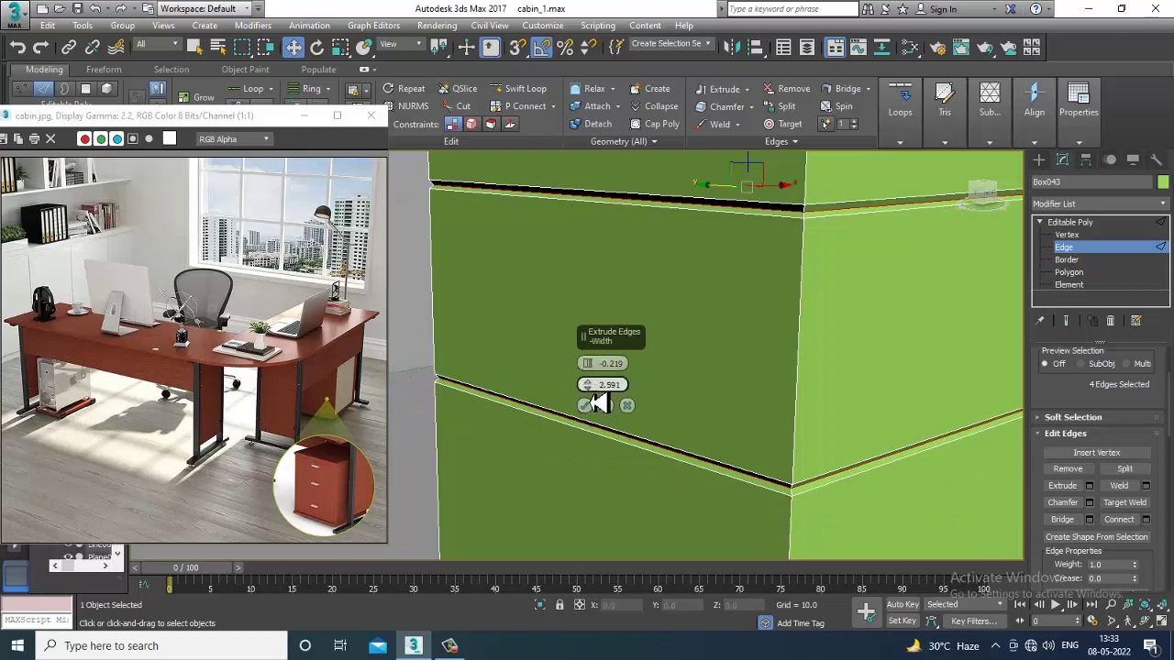
mouse_move(595, 358)
left_mouse_down()
mouse_move(594, 380)
mouse_move(601, 369)
left_mouse_up()
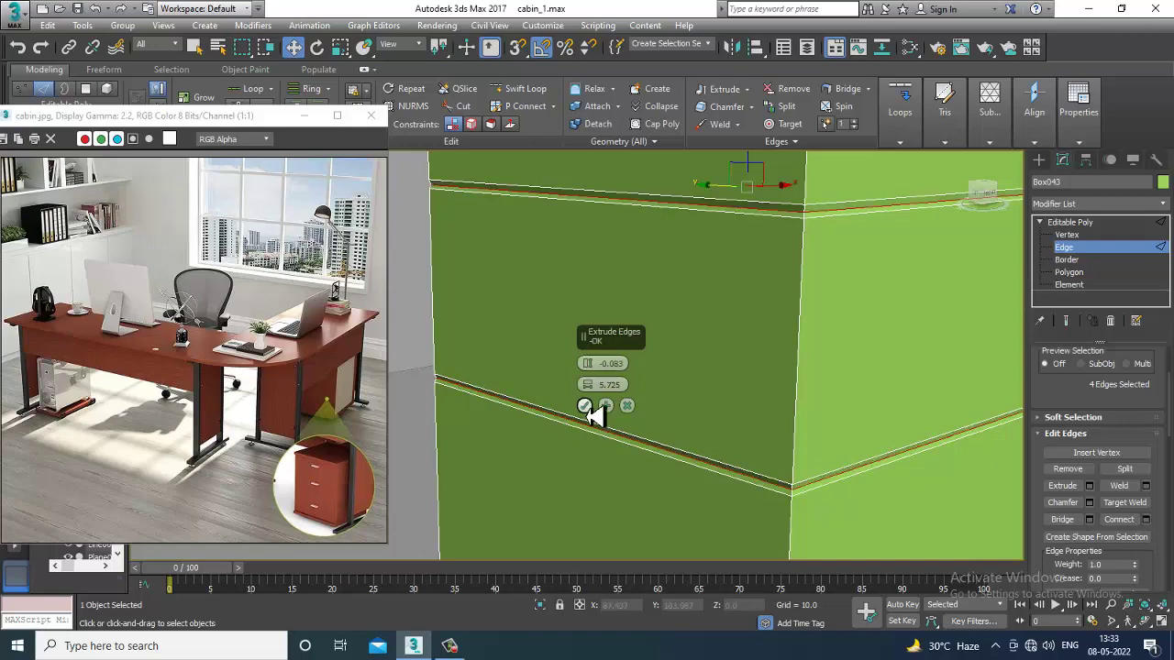
left_click(585, 405)
scroll(315, 498, "up", 2)
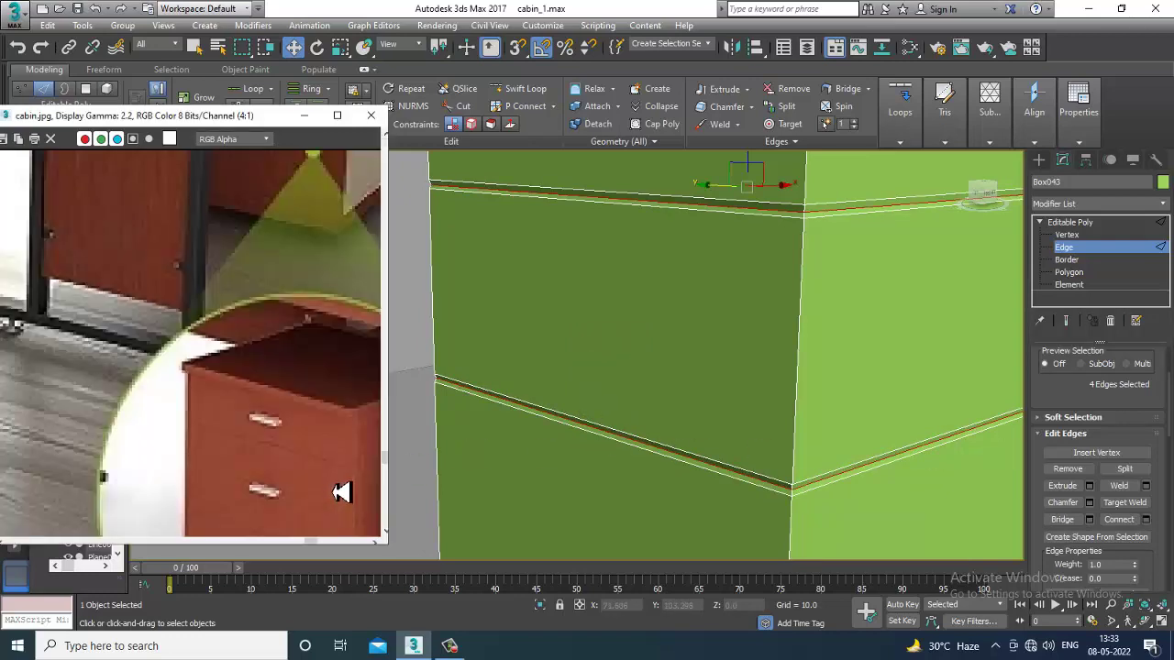
scroll(340, 490, "down", 1)
left_click(1091, 224)
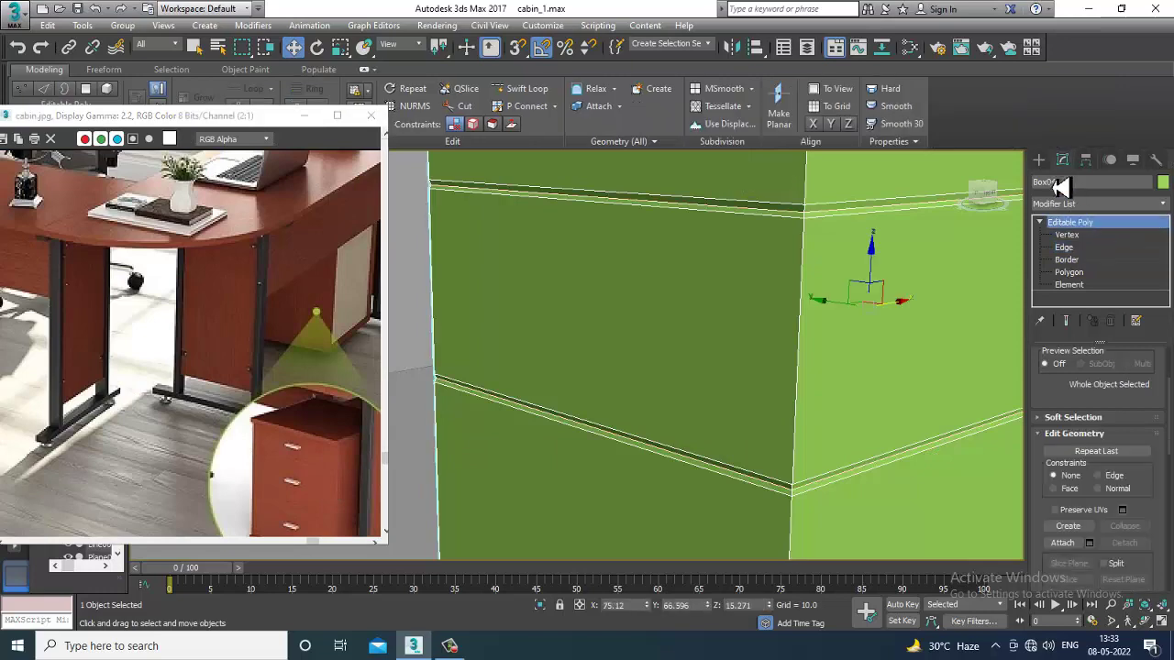
- Draw an open U-shaped handle profile with the Line tool against the cabinet's front side in the top view
left_click(1040, 162)
left_click(1056, 182)
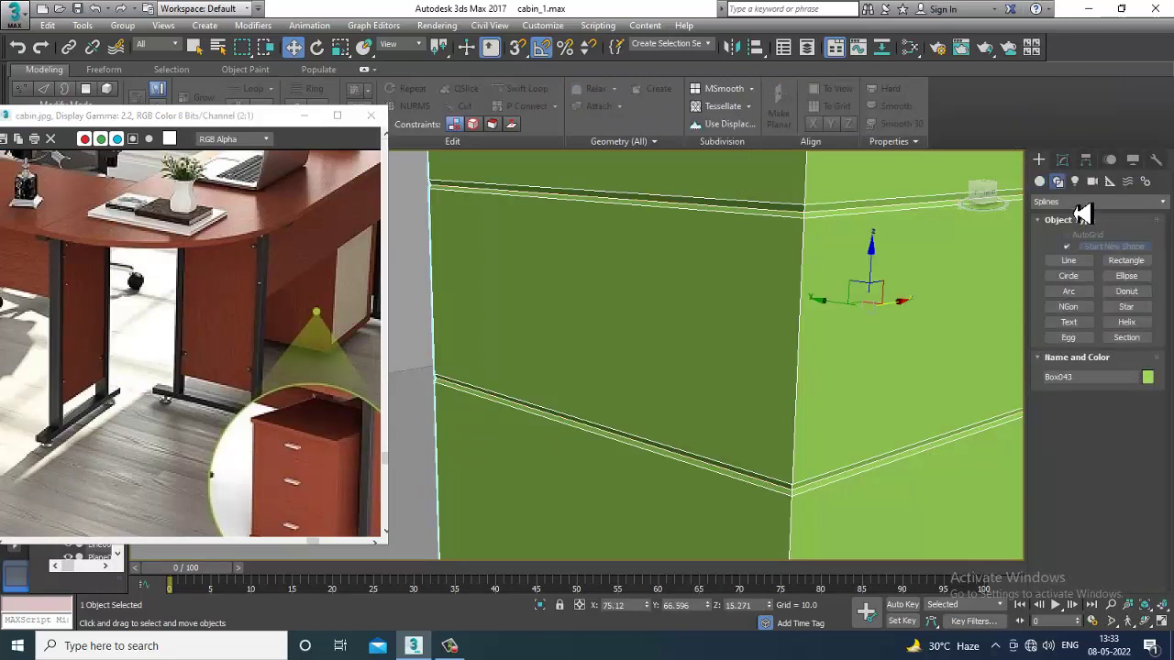
left_click(1082, 265)
key("alt+w")
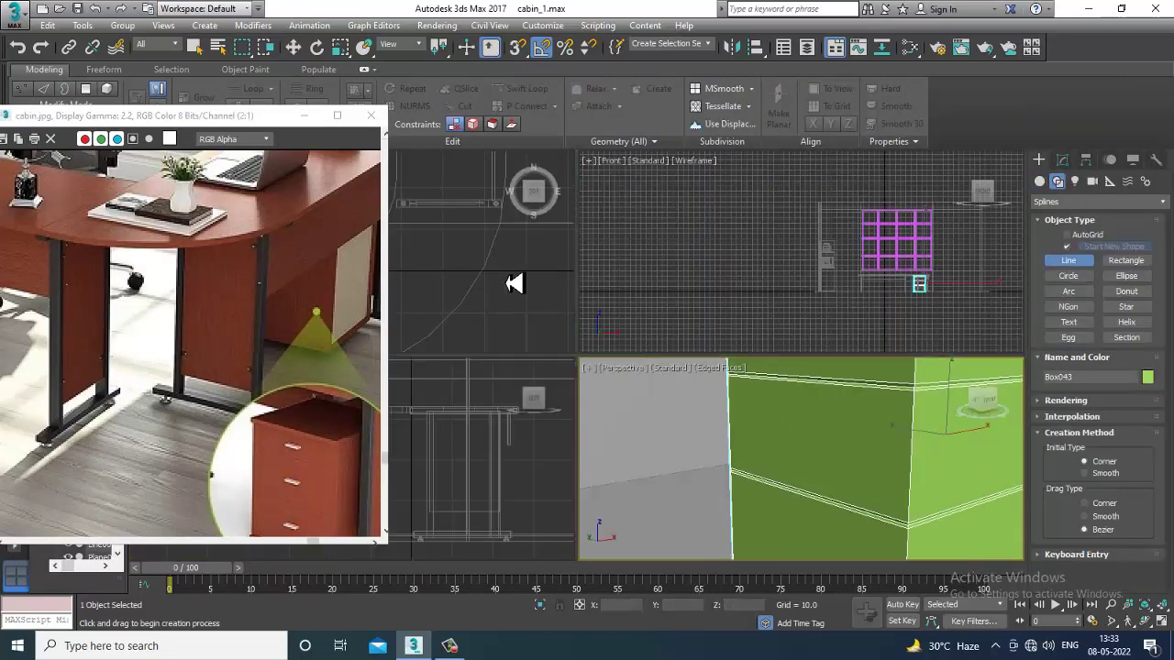
key("alt+w")
scroll(611, 291, "down", 5)
scroll(673, 340, "up", 8)
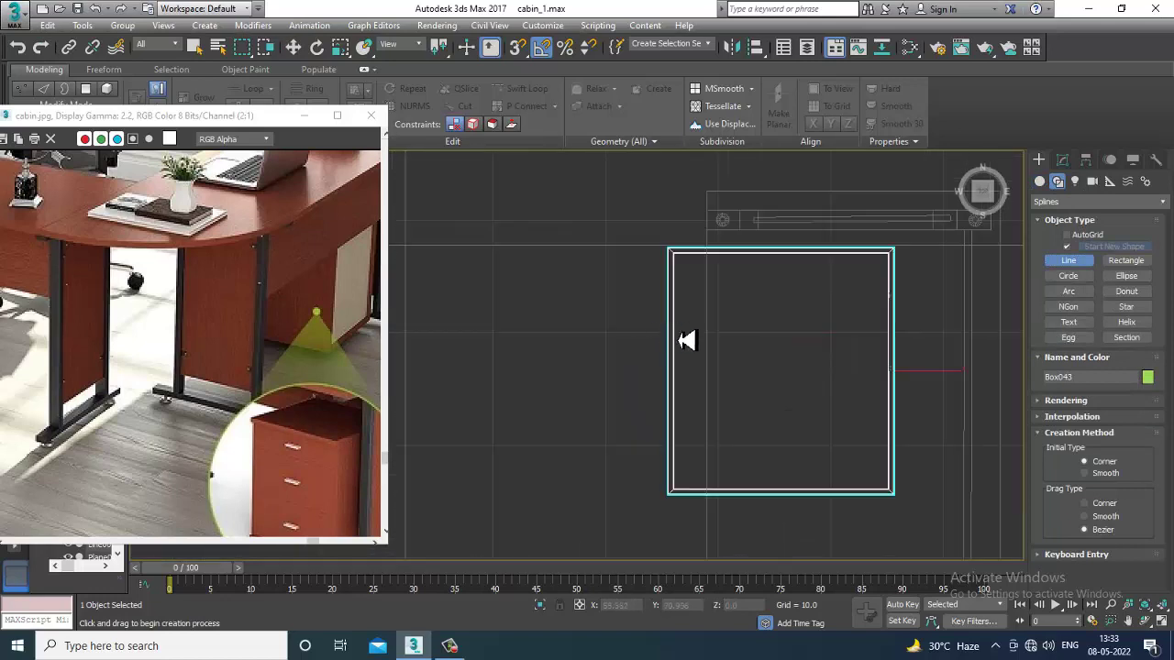
left_click(667, 326)
left_click(644, 325)
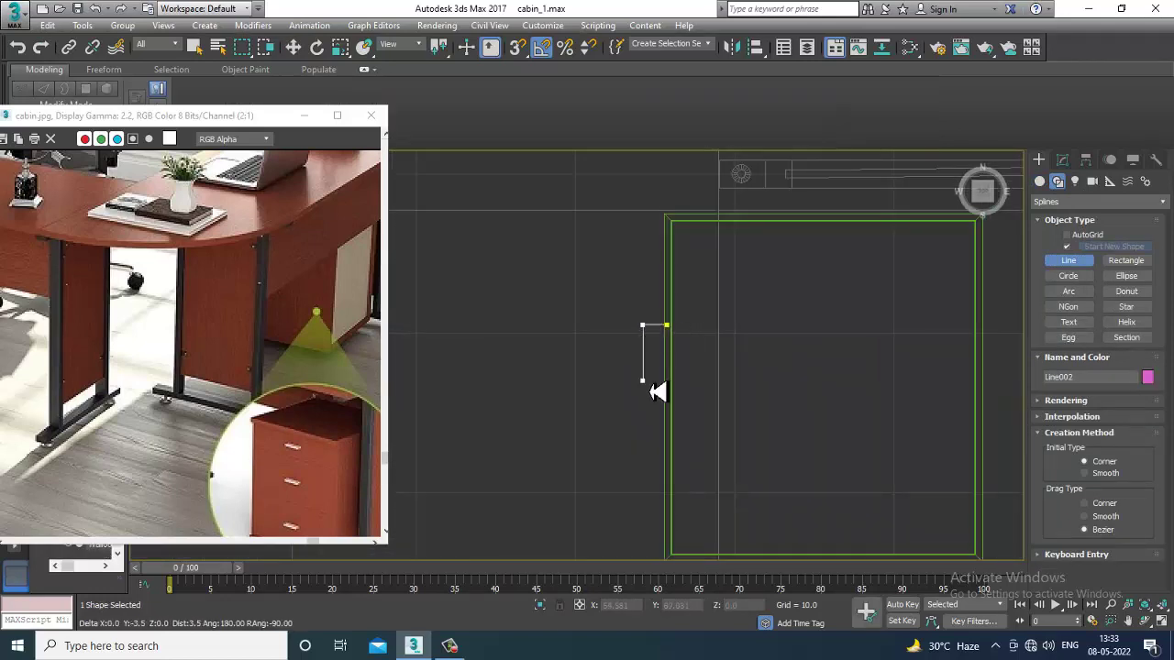
left_click(643, 386)
left_click(667, 386, "shift")
right_click(667, 386, "shift")
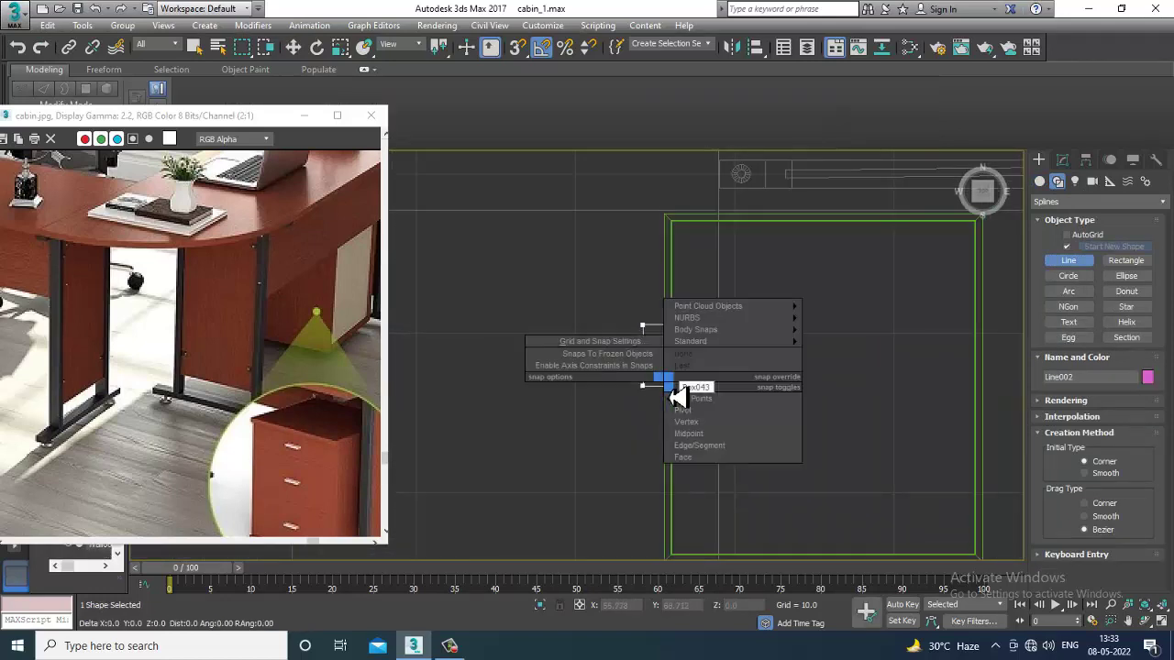
right_click(830, 263)
right_click(830, 263)
middle_click_drag(777, 293, 839, 237)
- Fillet the two outer corners of the U-shaped handle profile by about 0.74 and return to object level
key("w")
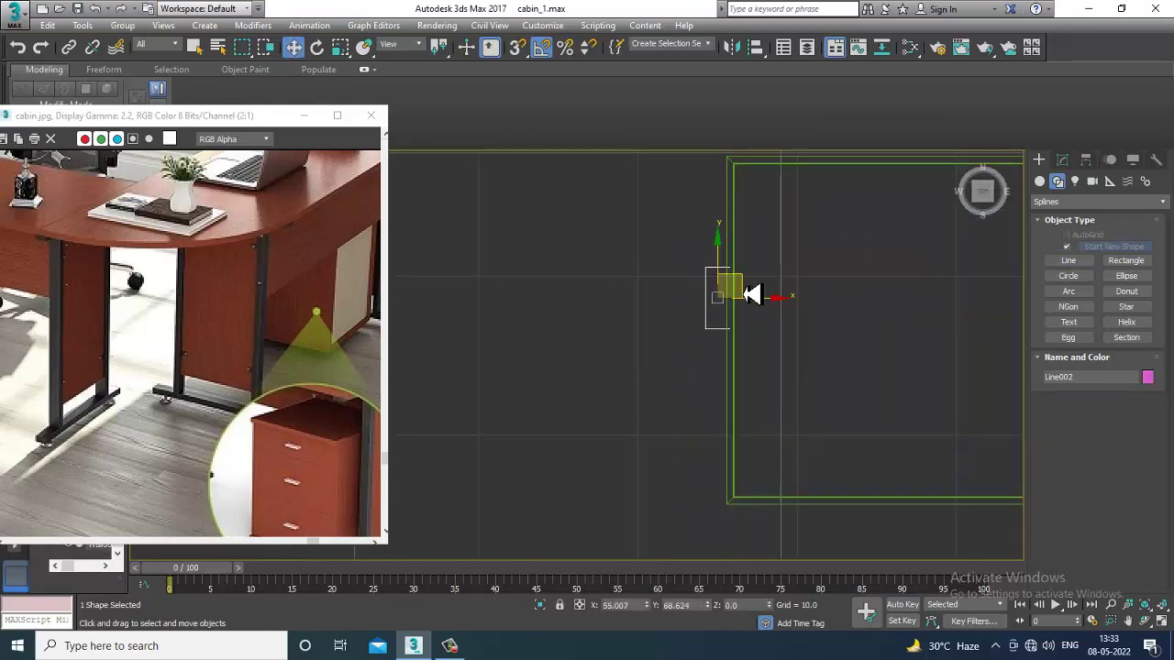
key("1")
scroll(1064, 521, "down", 10)
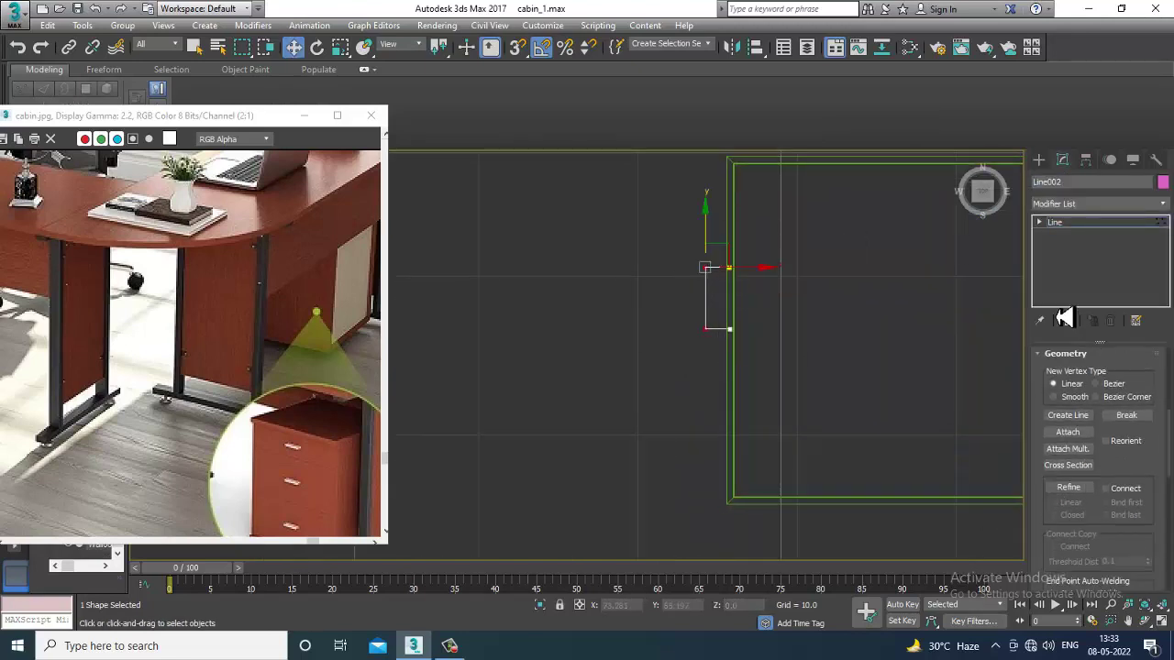
left_click(1067, 431)
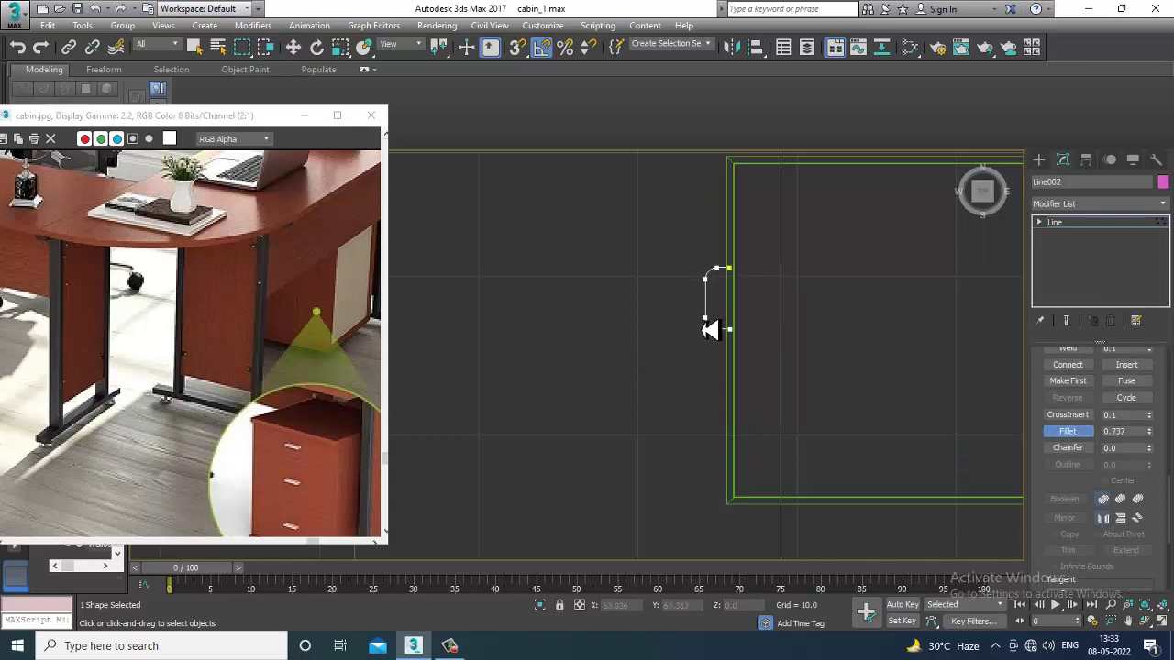
right_click(874, 372)
left_click(1096, 223)
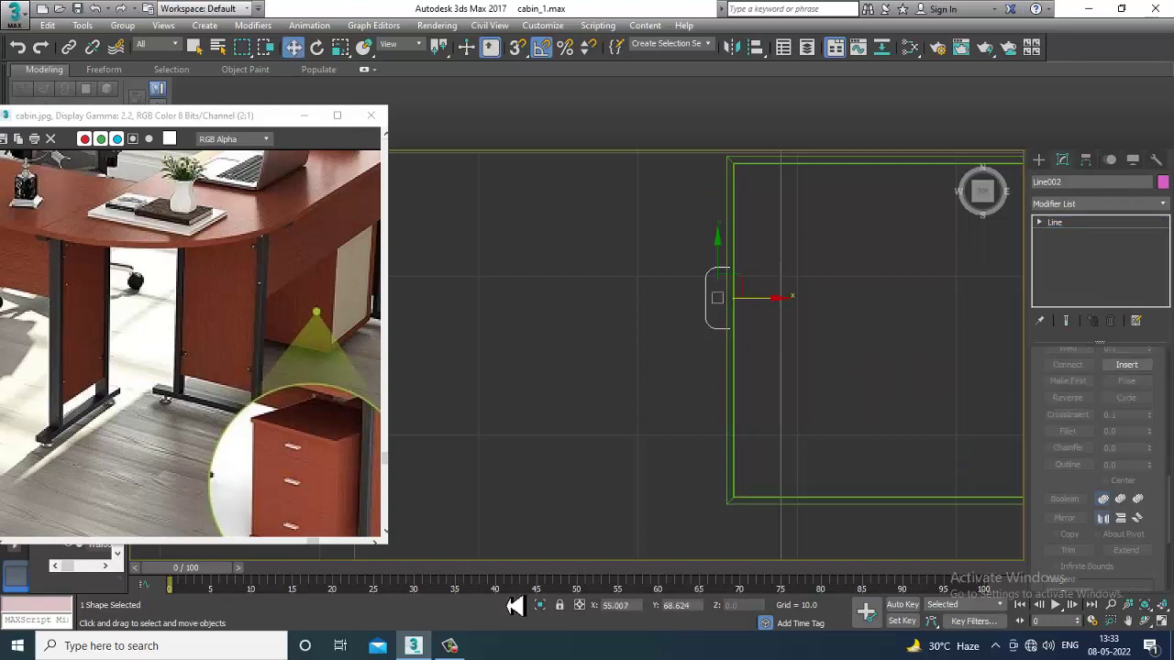
- Enable the handle spline in the viewport with a rectangular cross-section 0.28 wide
left_click(463, 647)
left_click(463, 647)
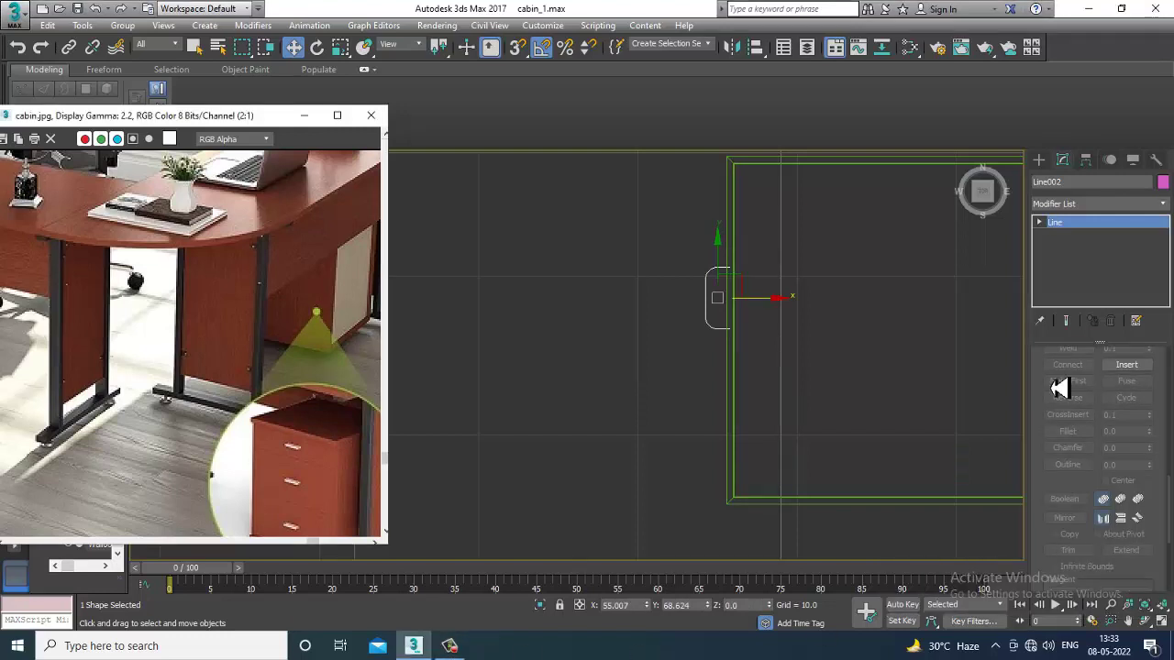
scroll(1049, 381, "up", 8)
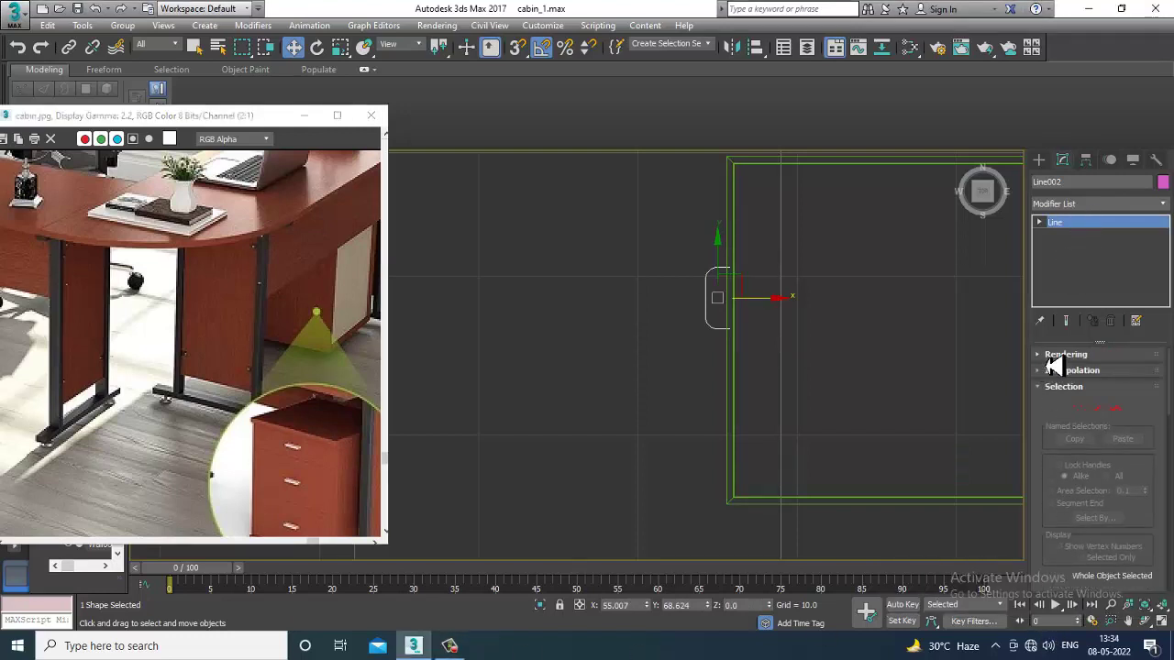
left_click(1054, 356)
left_click(1062, 371)
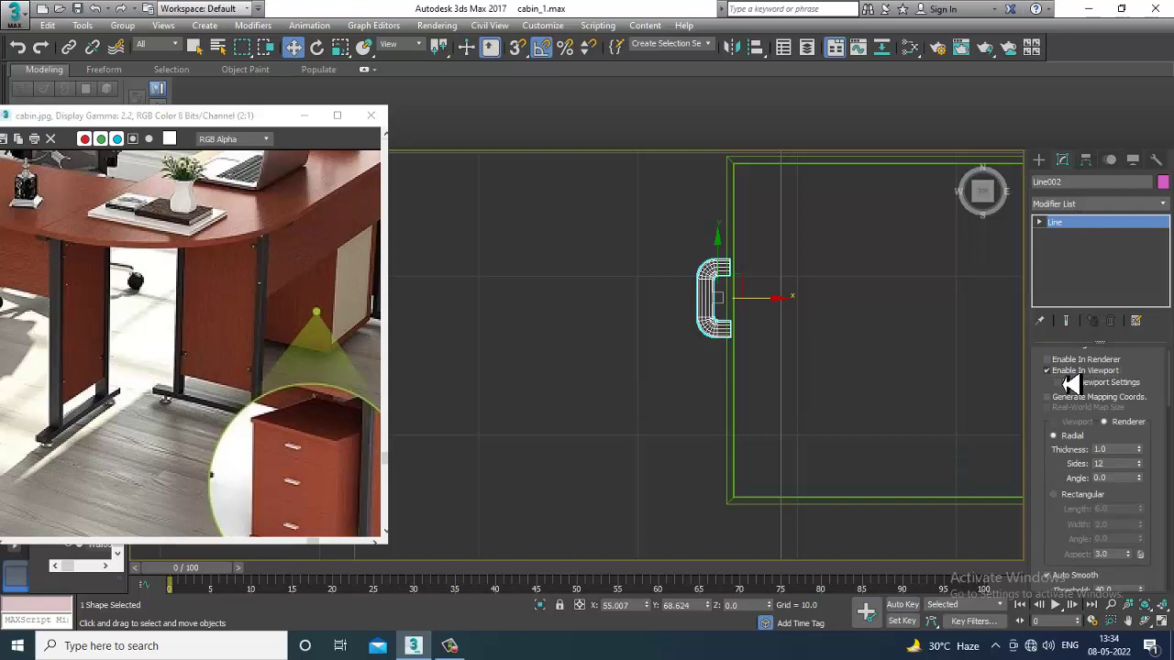
left_click(1054, 495)
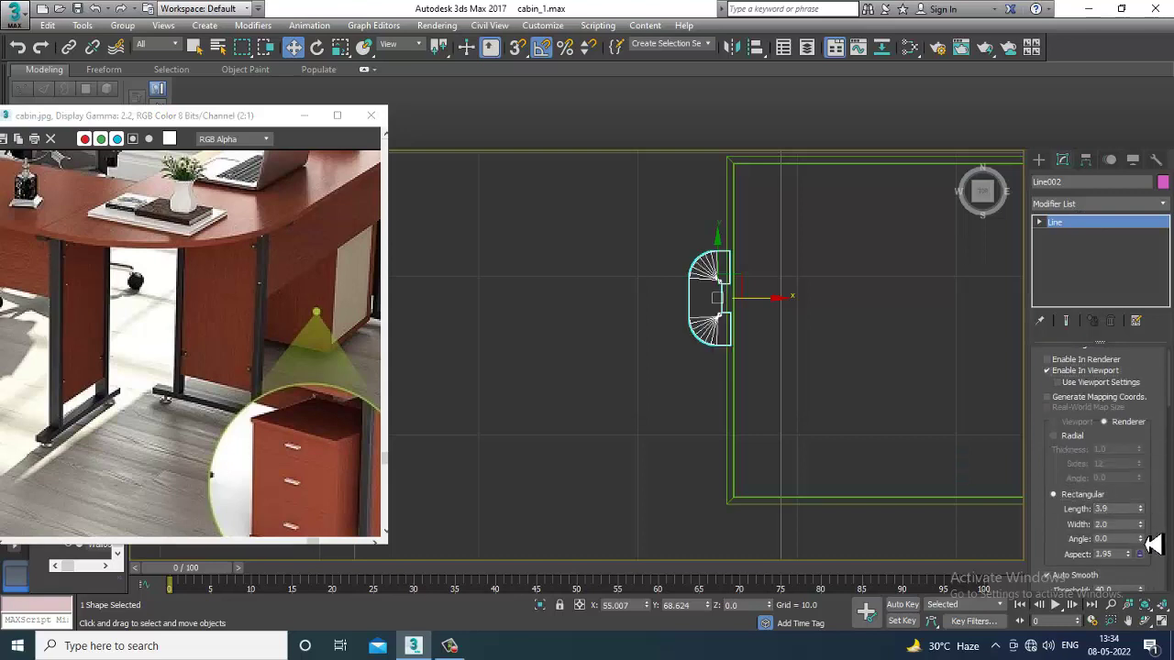
left_click_drag(1141, 526, 1160, 598)
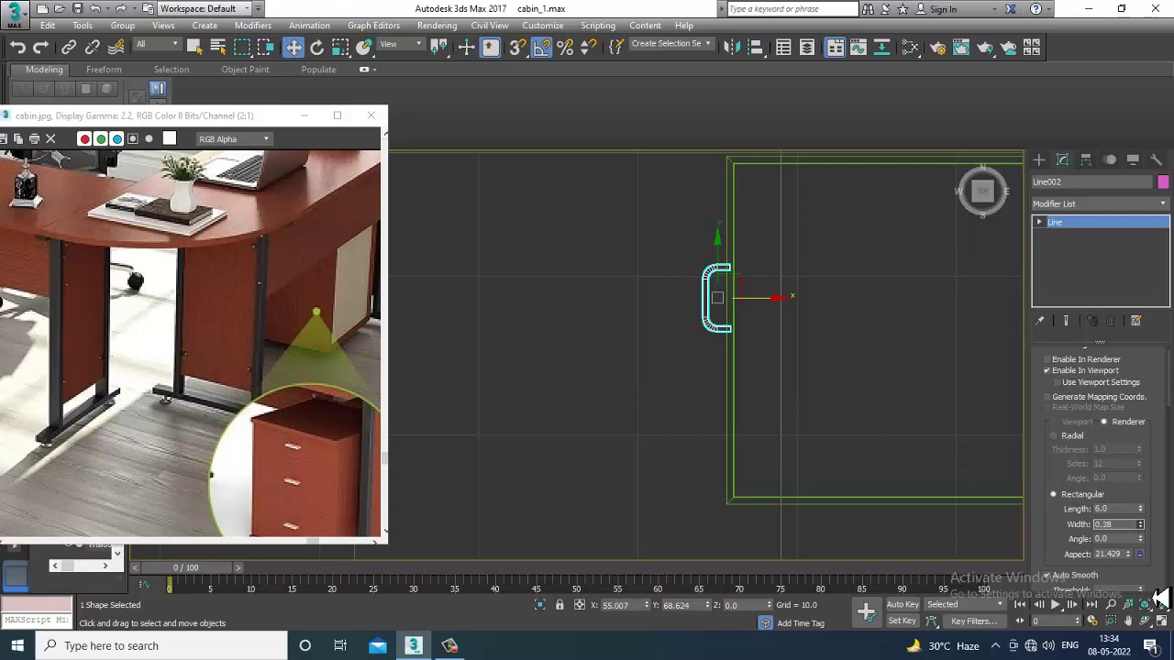
- Set the length of the handle's rectangular cross-section to 0.36
key("alt+w")
right_click(749, 490)
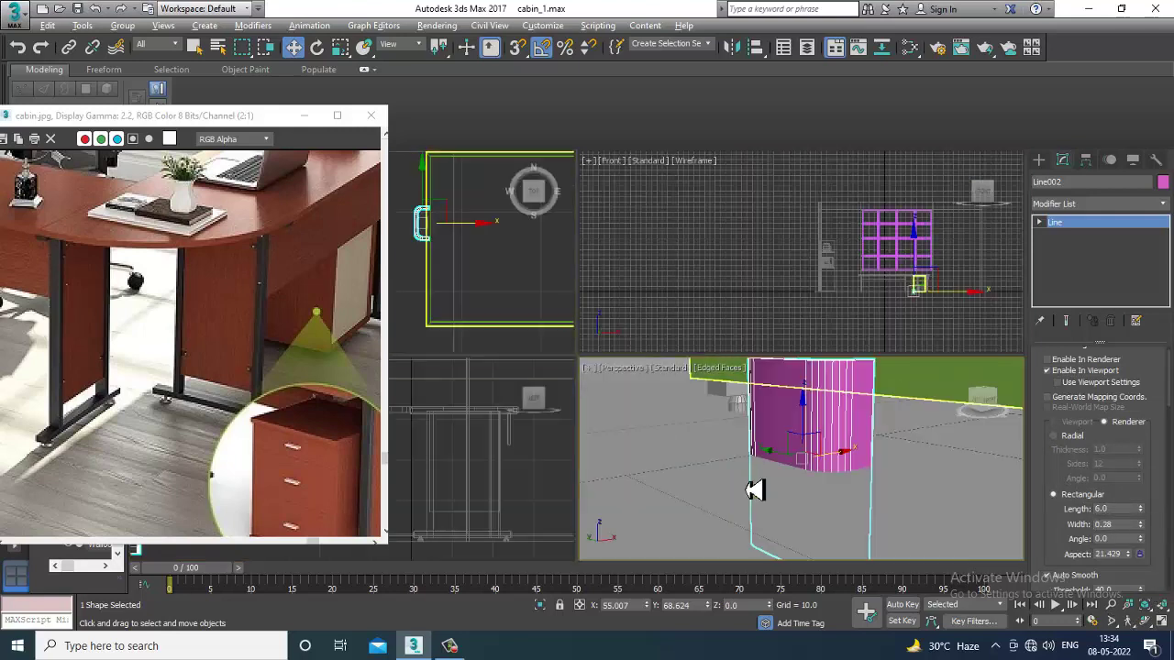
key("alt+w")
left_click_drag(1140, 510, 1168, 591)
- Raise the handle to the top drawer at Z 23.75 and shift it in X against the drawer front
scroll(626, 511, "down", 4)
middle_click_drag(710, 428, 649, 483)
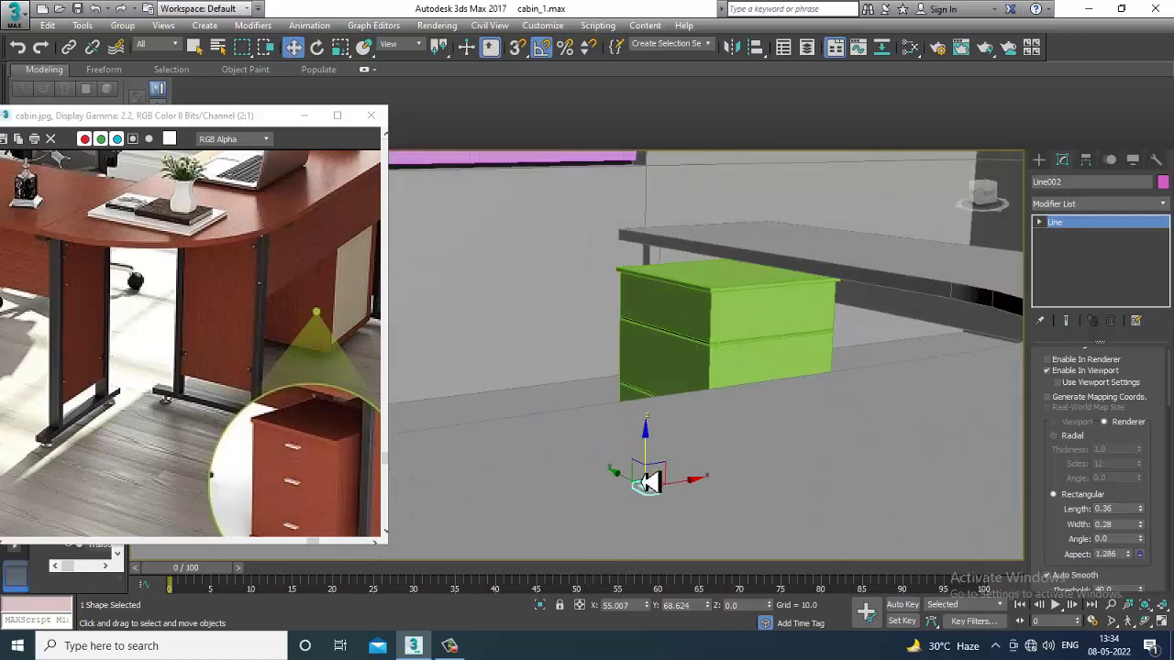
left_click_drag(653, 461, 699, 275)
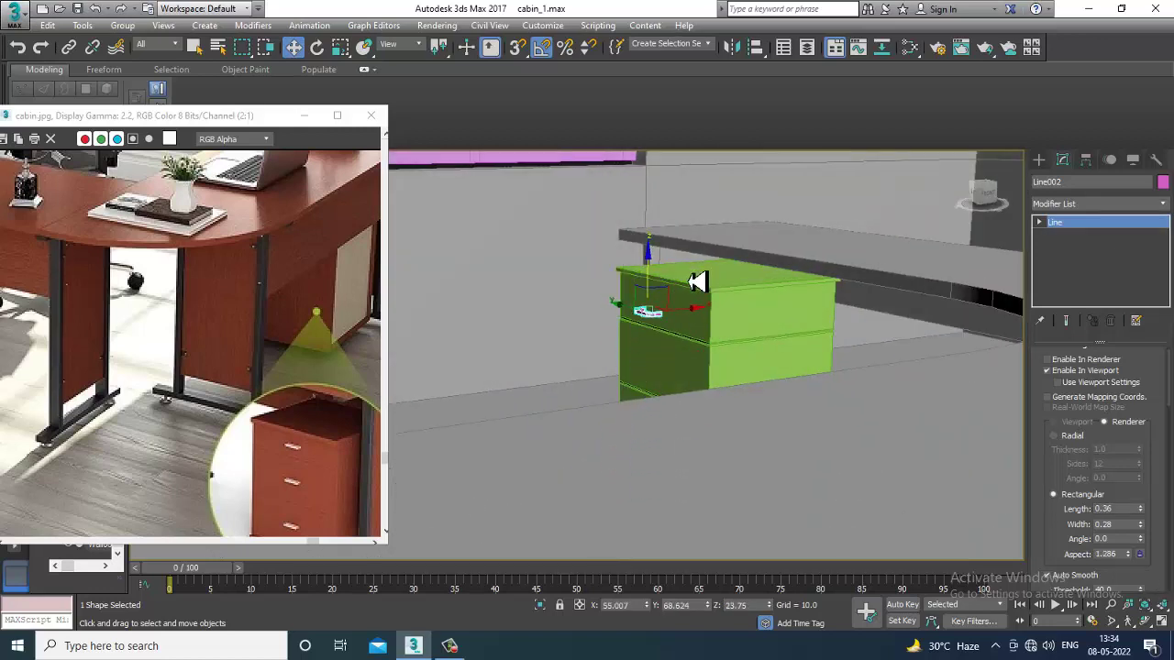
middle_click_drag(699, 275, 680, 347, "alt")
scroll(680, 347, "up", 8)
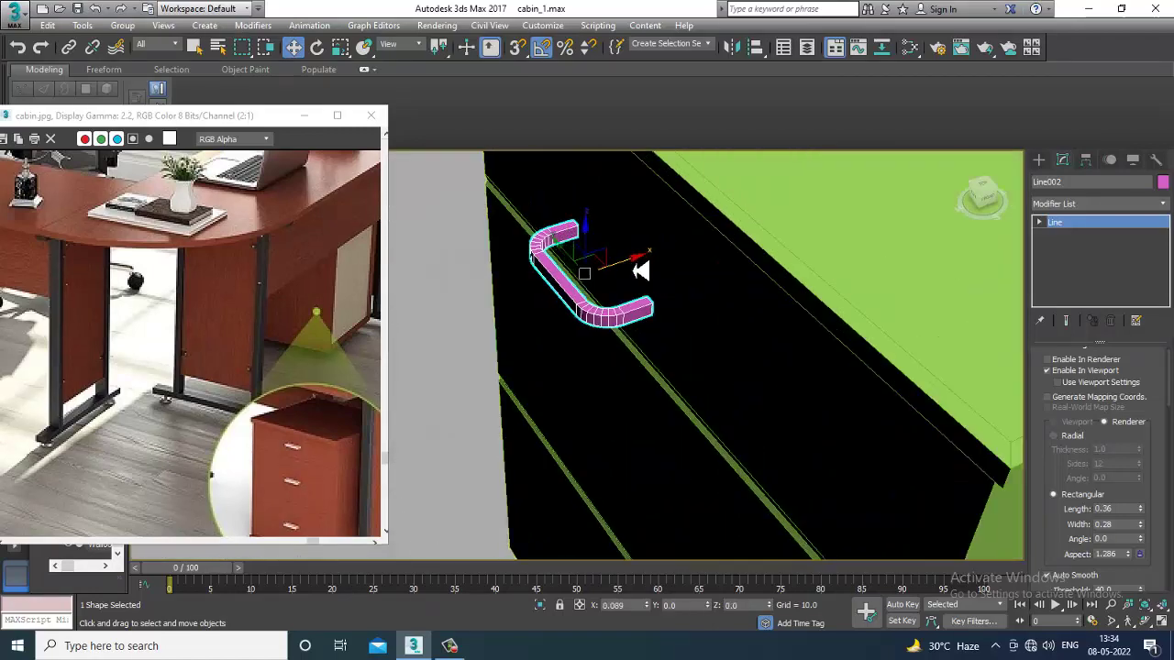
mouse_move(660, 265)
middle_mouse_down("alt")
mouse_move(602, 322)
mouse_move(694, 275)
mouse_move(675, 257)
middle_mouse_up("alt")
scroll(679, 302, "down", 5)
scroll(676, 266, "up", 3)
- Centre the handle across the top drawer in the left view and raise it to about Z 24.96
key("alt+w")
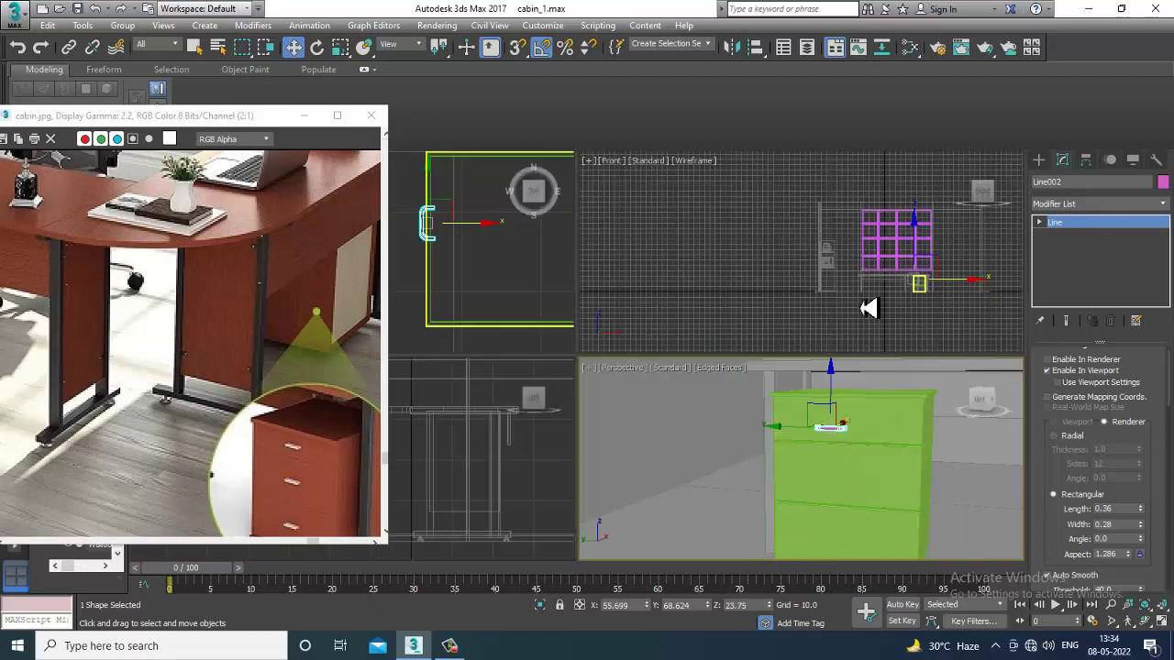
middle_click(512, 472)
key("alt+w")
key("z")
scroll(535, 436, "down", 8)
middle_click_drag(629, 406, 712, 384)
left_click_drag(711, 379, 741, 380)
key("r")
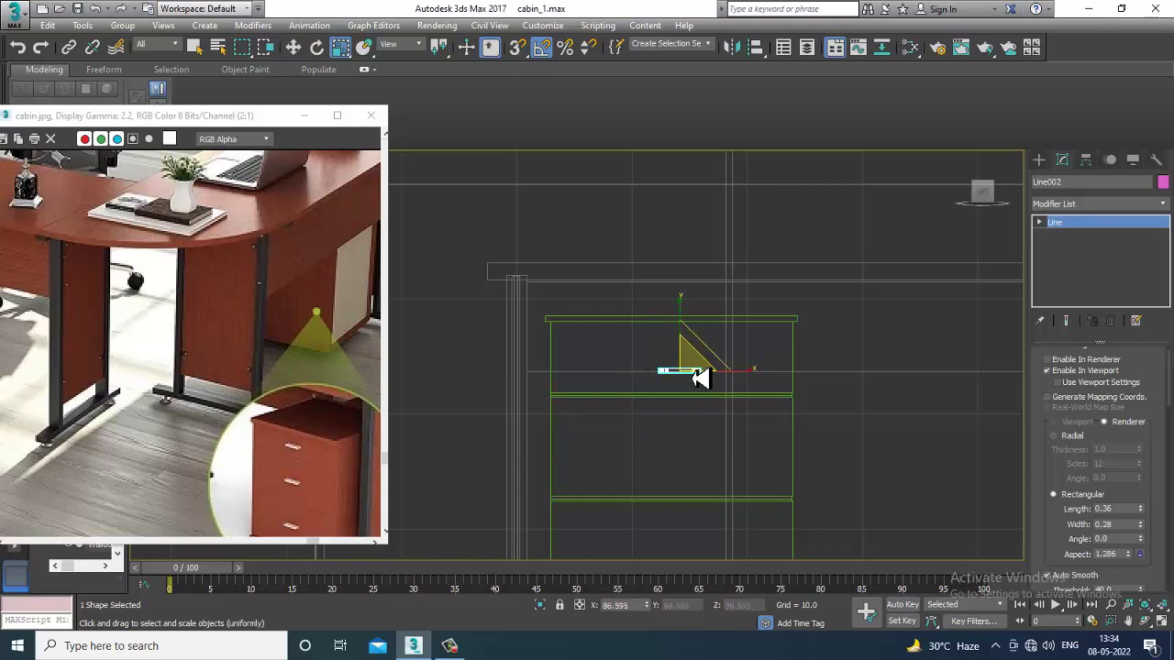
key("w")
left_click_drag(682, 354, 688, 339)
middle_click_drag(688, 336, 712, 272)
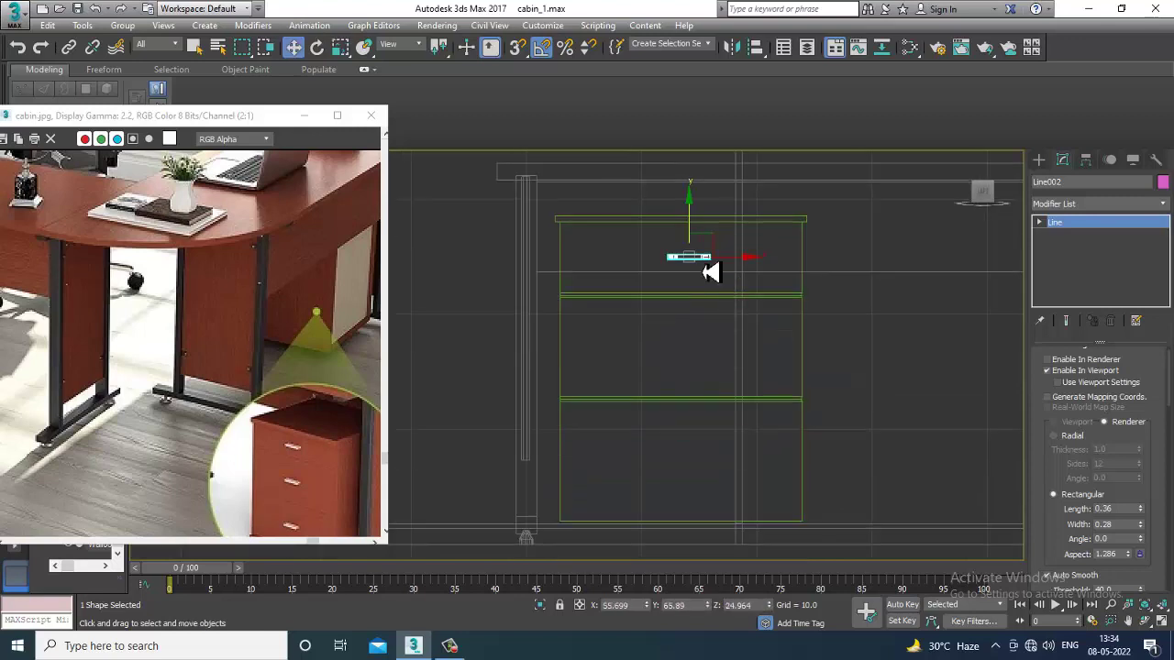
- Copy the handle downward as two copies, one for each of the lower drawers
mouse_move(699, 231)
left_mouse_down("shift")
mouse_move(713, 340)
mouse_move(713, 321)
left_mouse_up("shift")
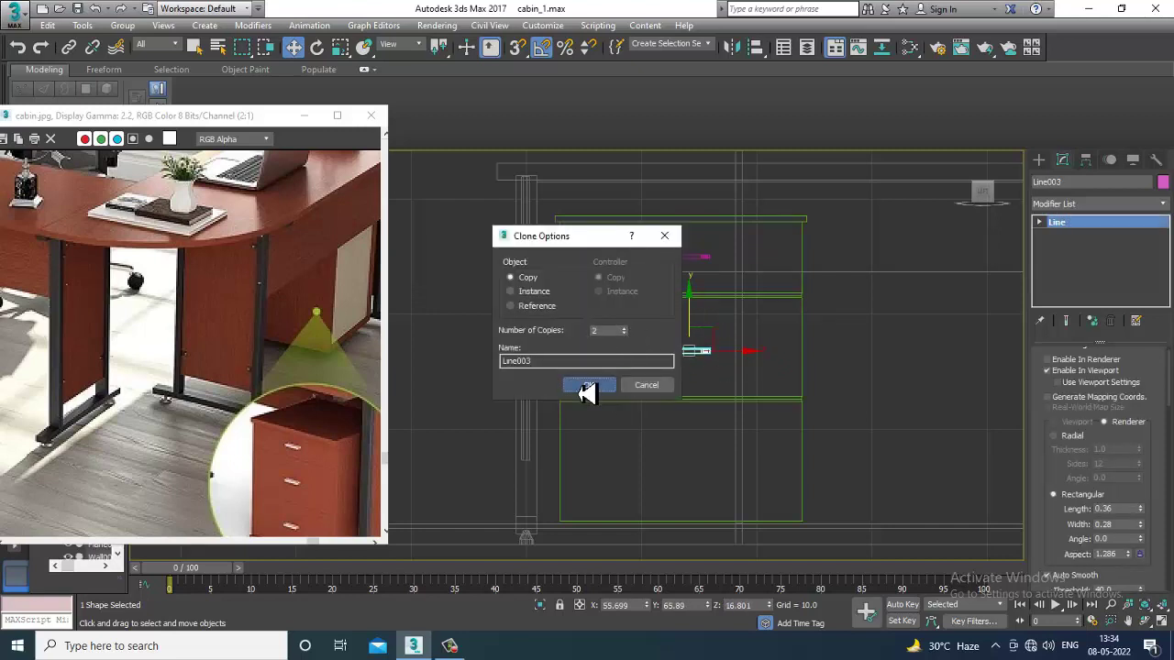
left_click(587, 386)
mouse_move(822, 425)
middle_mouse_down()
mouse_move(822, 358)
mouse_move(822, 391)
middle_mouse_up()
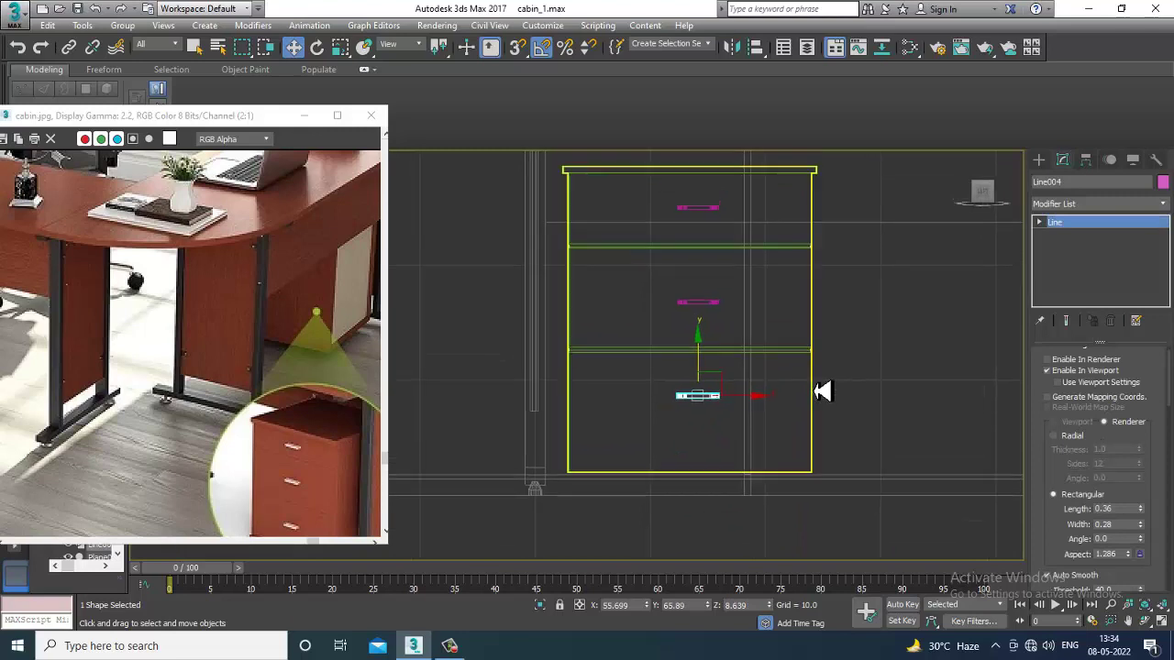
- Lower the vertices of both drawer gaps slightly to even out the drawer heights, and return the cabinet to object level
key("1")
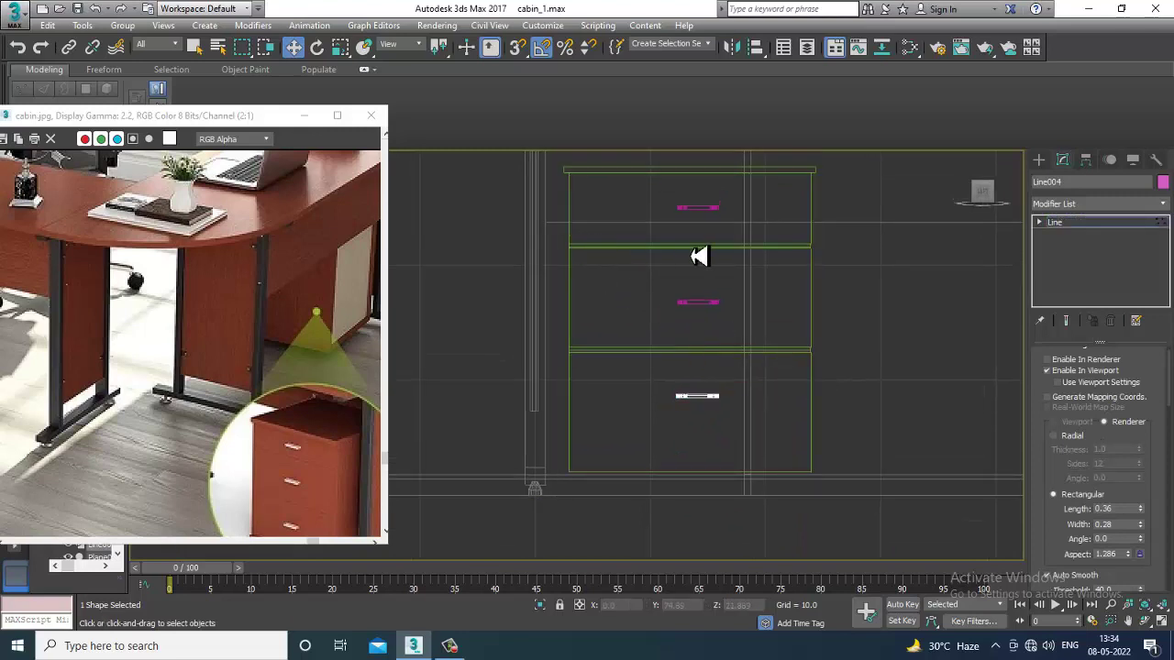
left_click(1081, 227)
left_click(681, 250)
key("1")
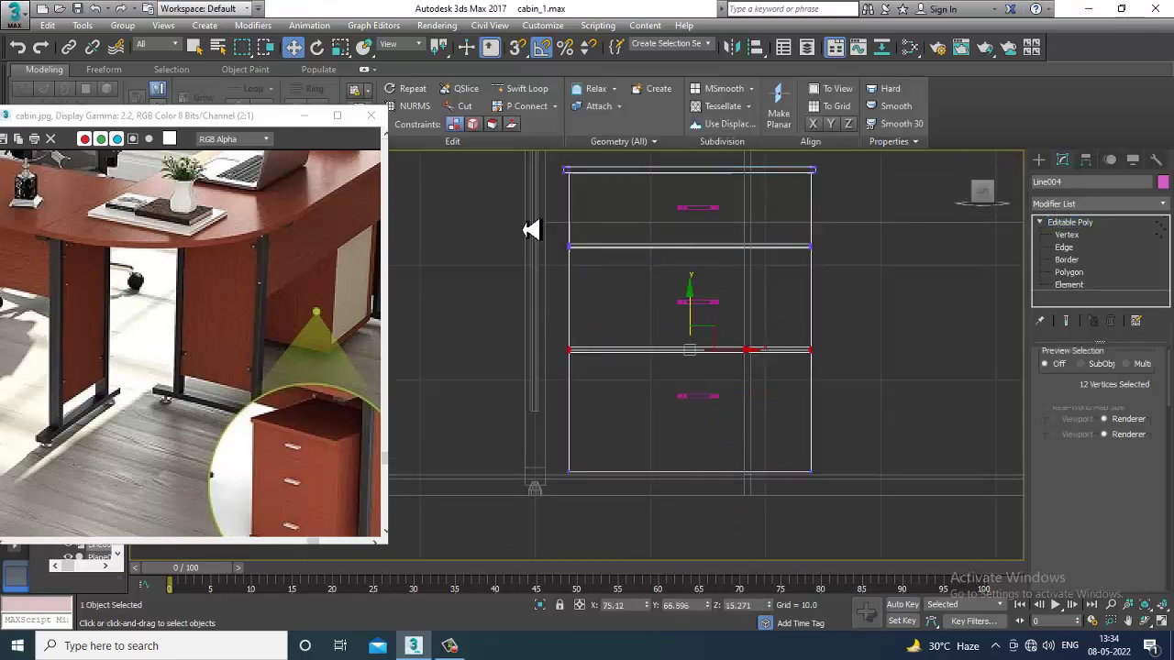
left_click_drag(537, 225, 957, 302)
left_click_drag(697, 220, 711, 230)
left_click_drag(862, 394, 862, 393)
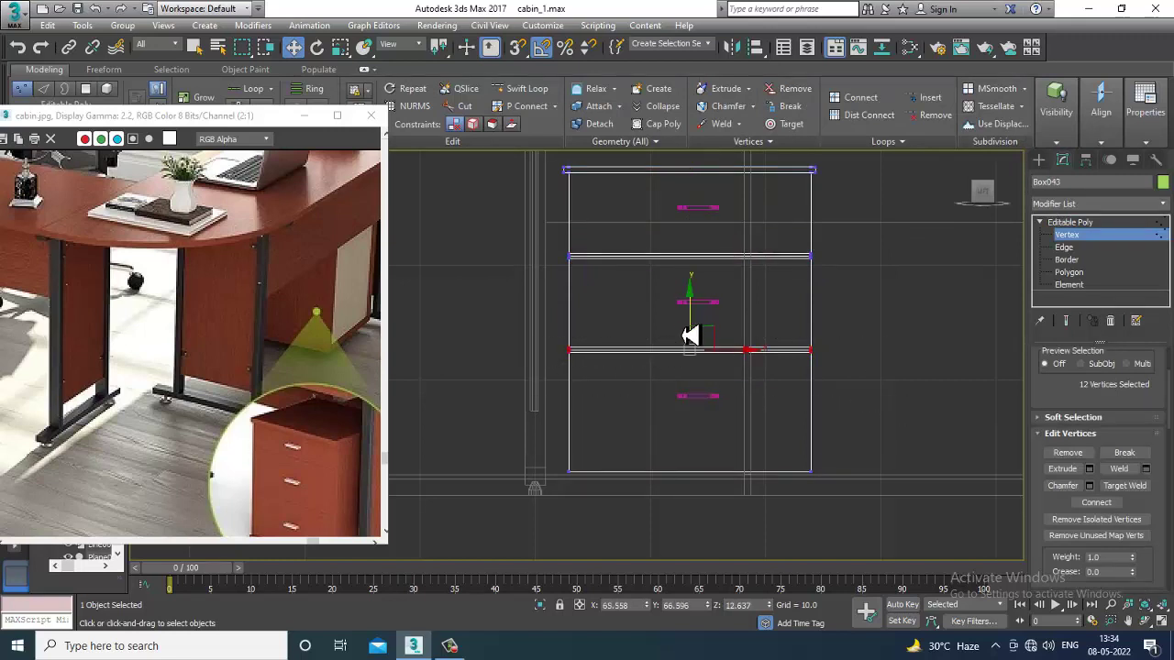
left_click_drag(699, 319, 712, 376)
left_click(1100, 234)
- Lower the bottom handle to Z 7.31 on the bottom drawer and bring the cabinet close-up into view in the reference image
left_click(703, 392)
middle_click_drag(294, 477, 261, 333)
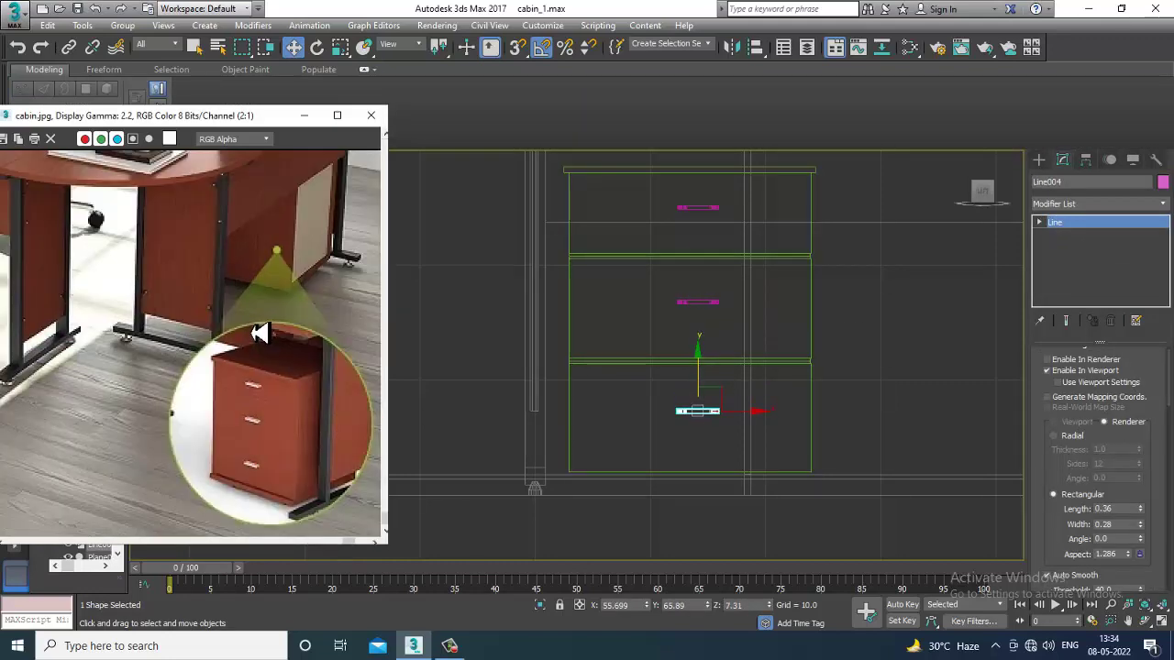
middle_click_drag(887, 432, 865, 377)
- Isolate the drawer cabinet in the perspective view and show its underside
key("alt+w")
middle_click(868, 427)
key("alt+w")
middle_click_drag(865, 377, 711, 379, "alt")
left_click(713, 393)
scroll(707, 392, "up", 2)
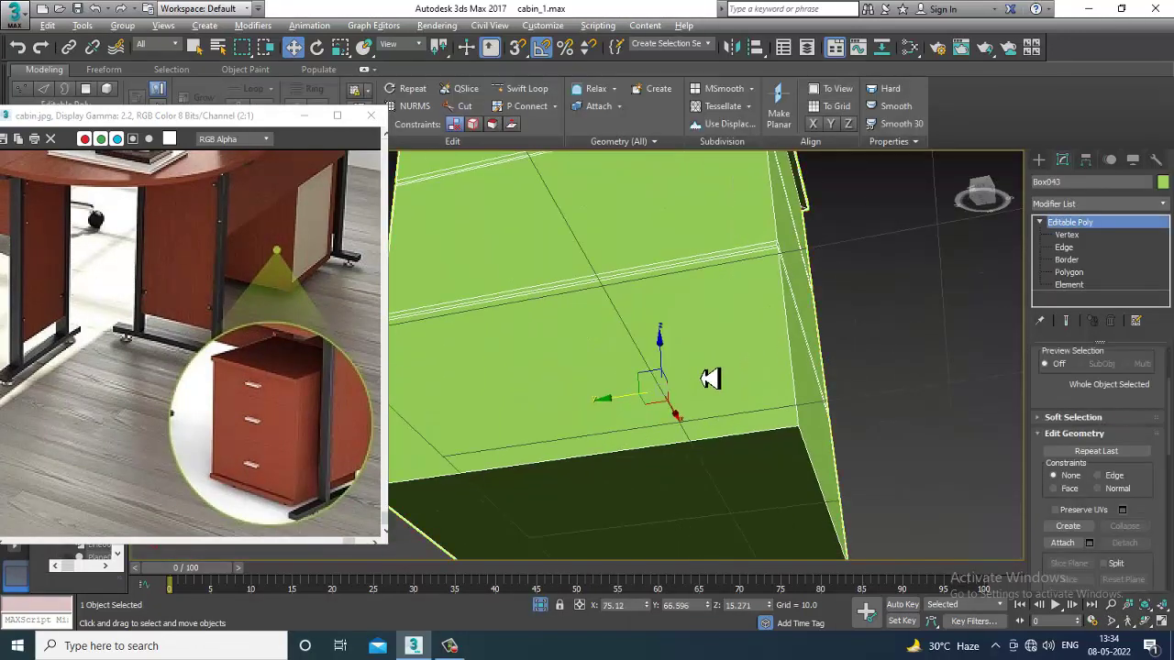
left_click(1068, 274)
middle_click_drag(735, 465, 757, 420)
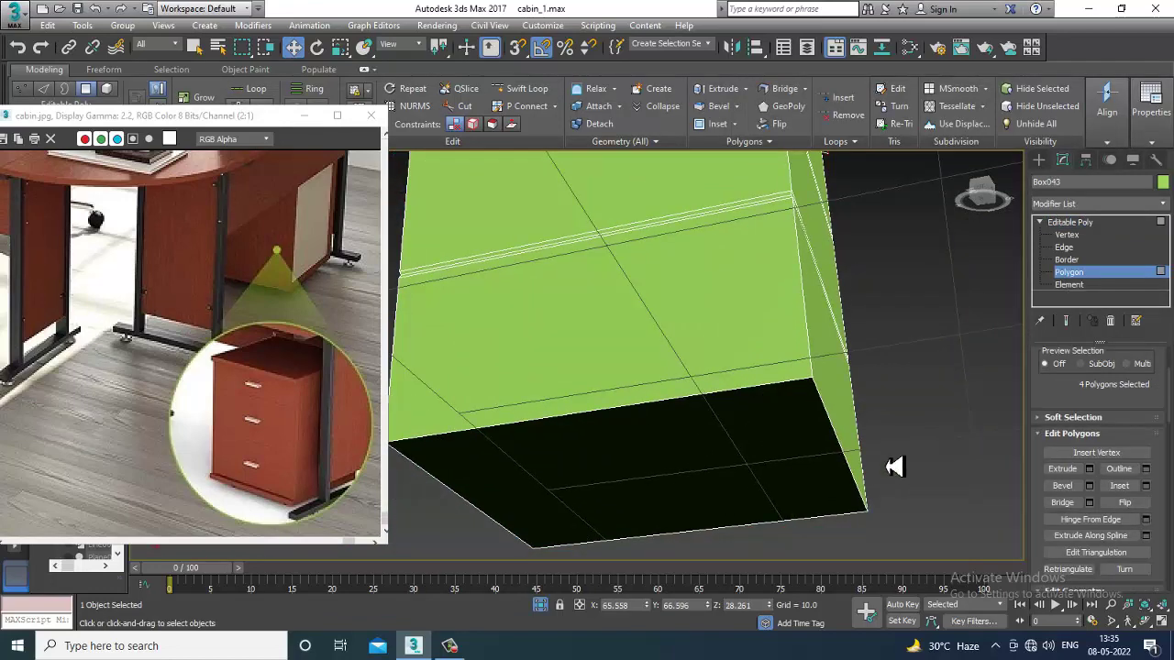
left_click(760, 443)
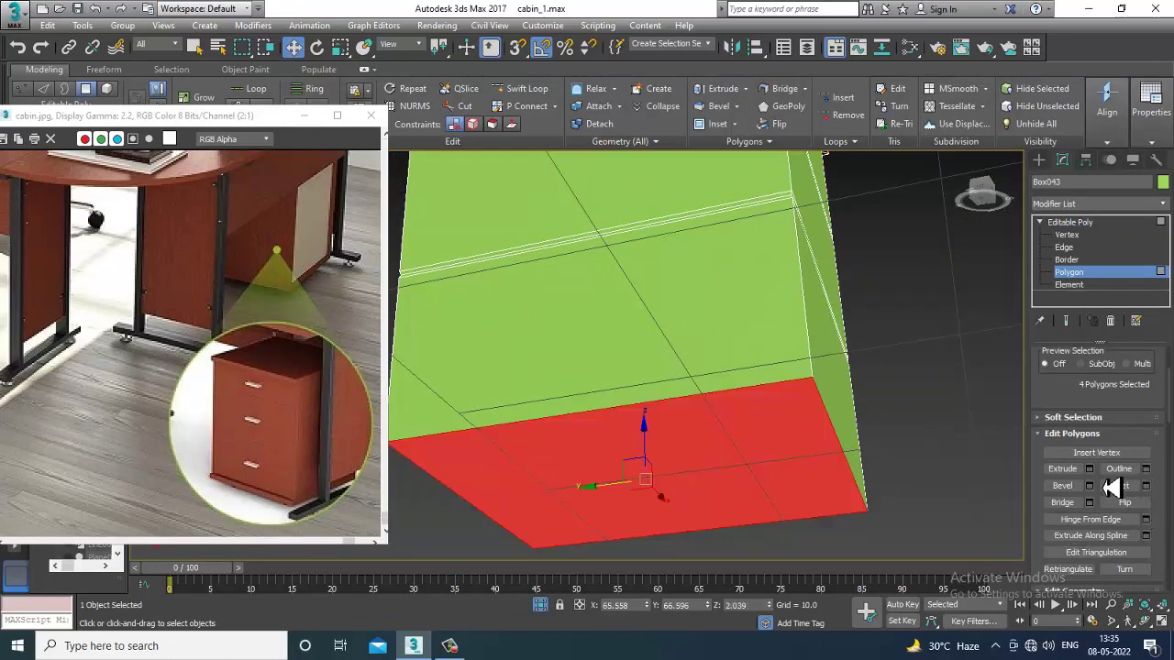
middle_click_drag(664, 423, 675, 430, "alt")
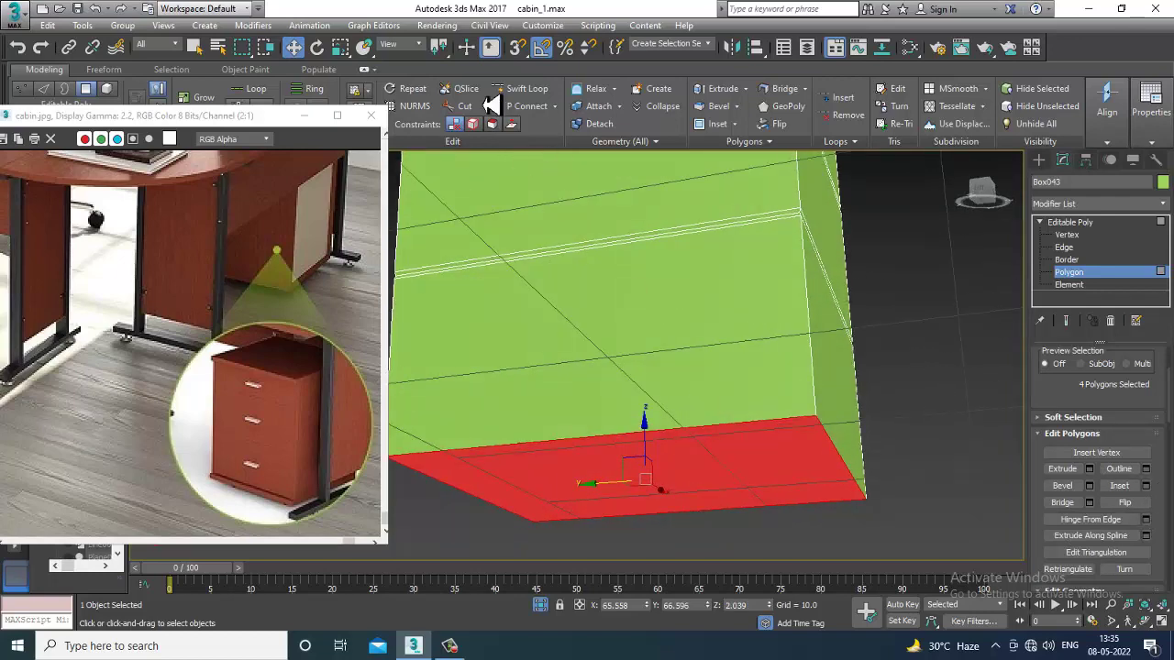
- Add a Swift Loop around the cabinet just above its bottom edge
left_click(525, 88)
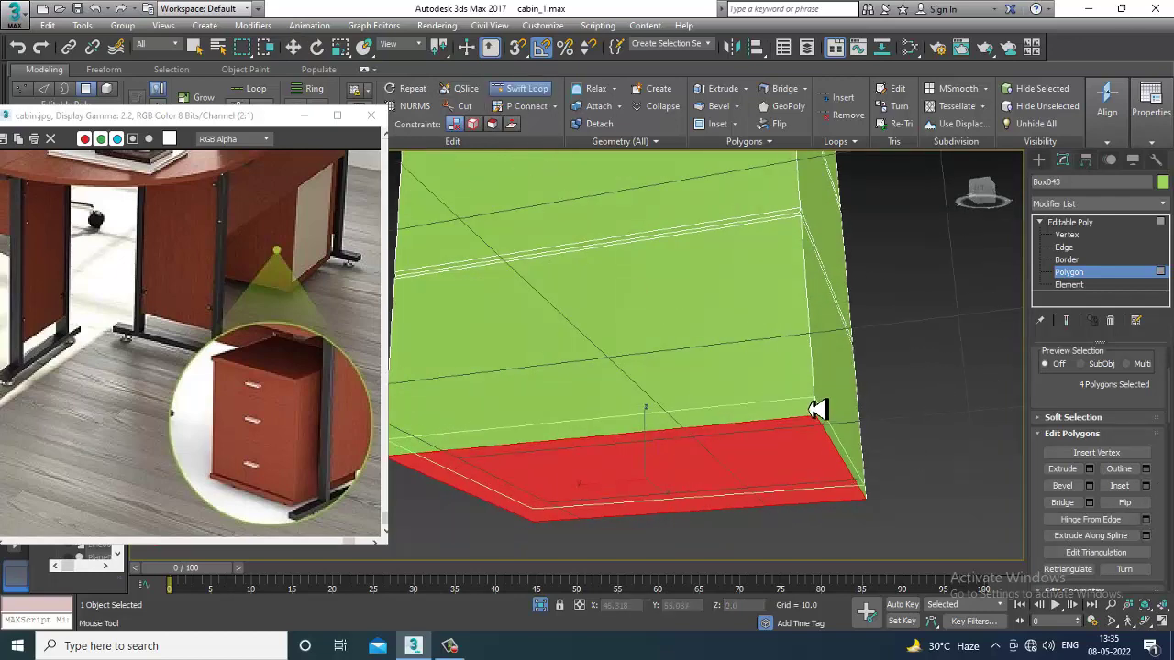
left_click(1066, 248)
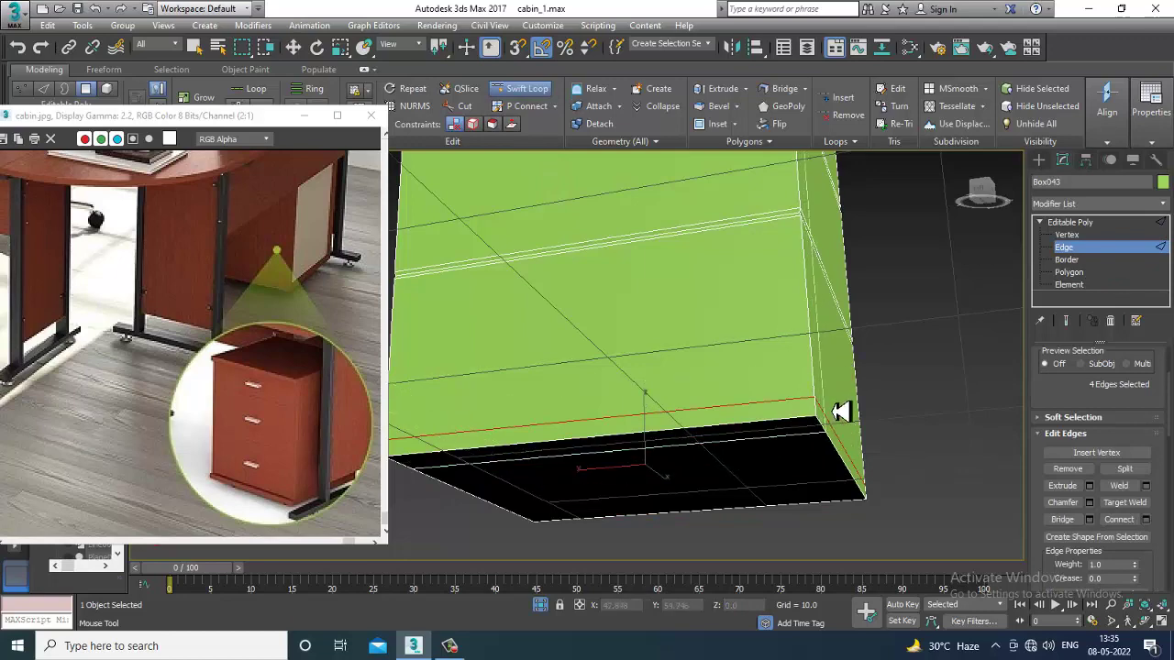
right_click(831, 407)
middle_click_drag(831, 407, 820, 440, "alt")
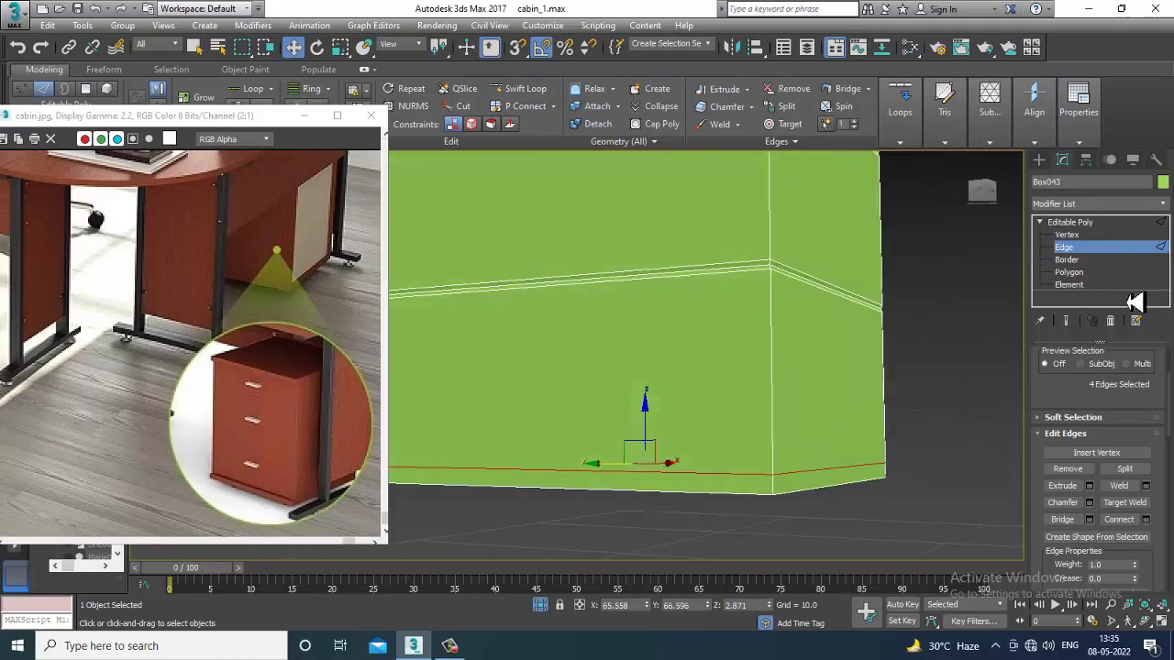
- Select the thin band of polygons around the cabinet's base and extrude it outward with height 0.598
left_click(780, 488)
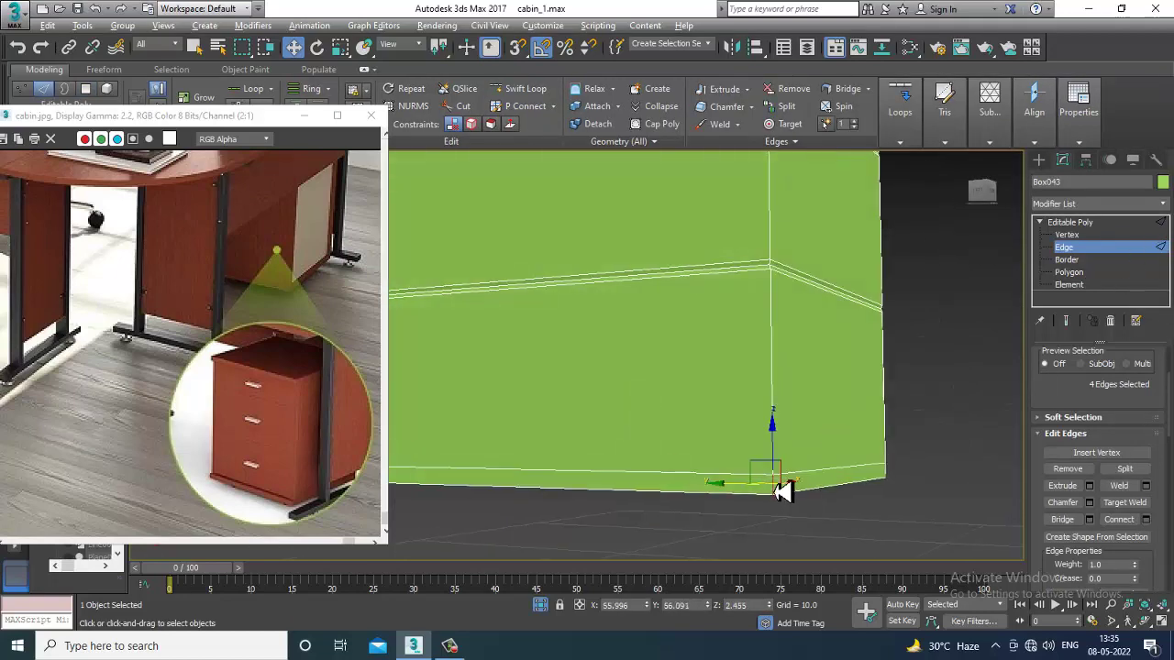
scroll(1105, 349, "up", 4)
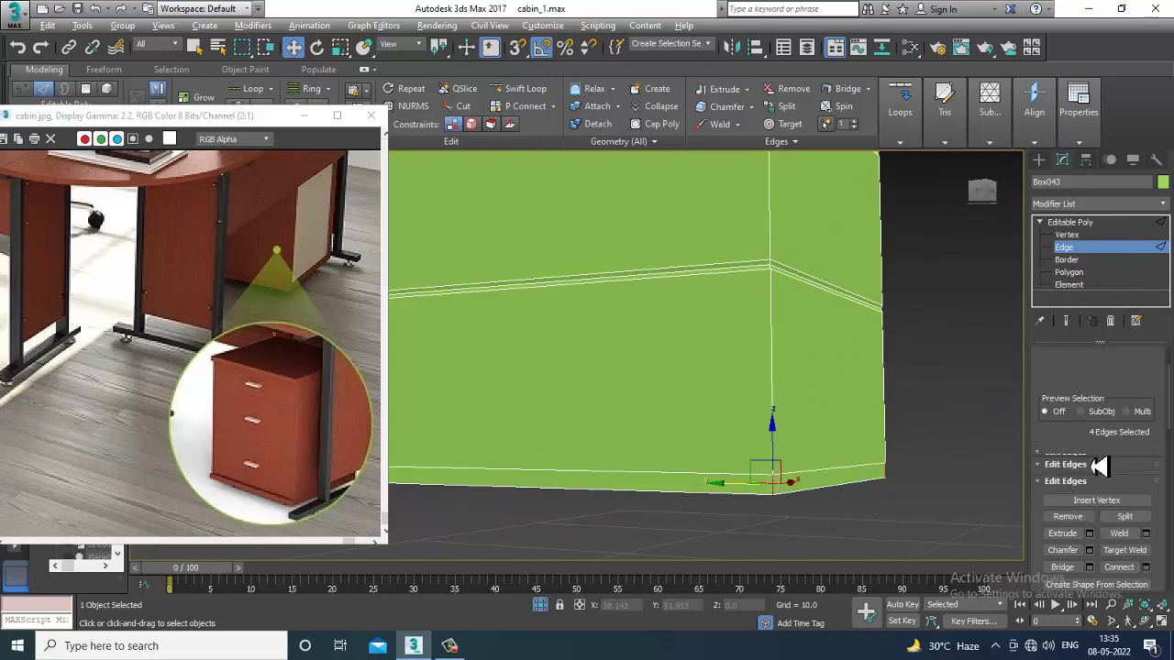
left_click(1114, 374)
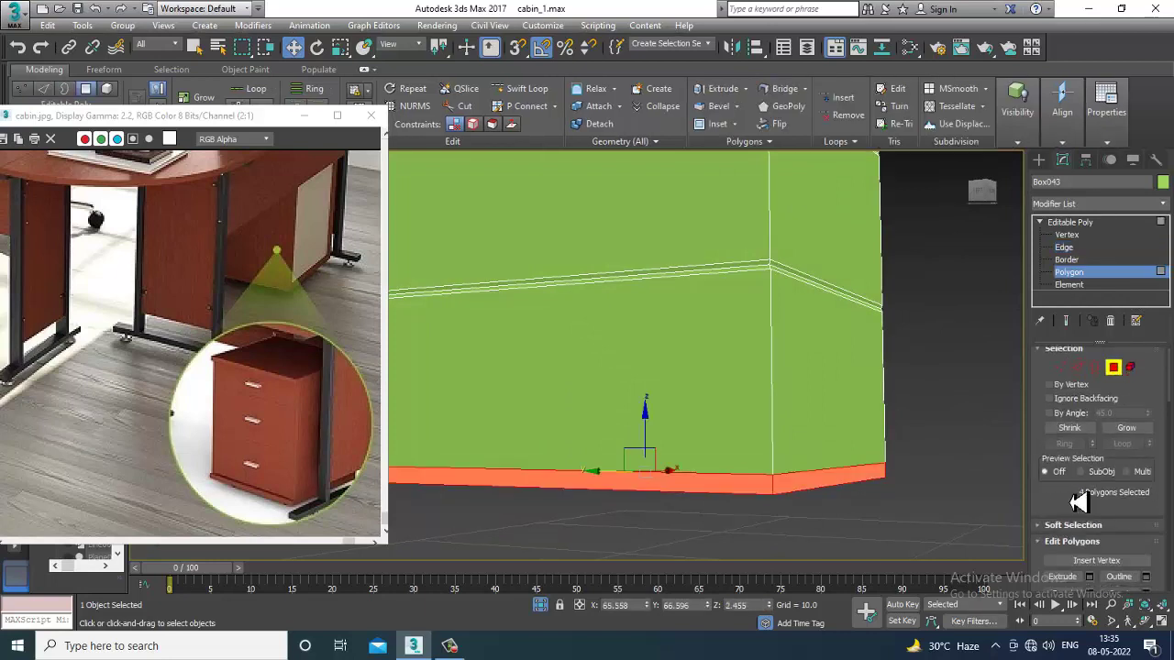
scroll(1082, 486, "down", 5)
left_click(1090, 450)
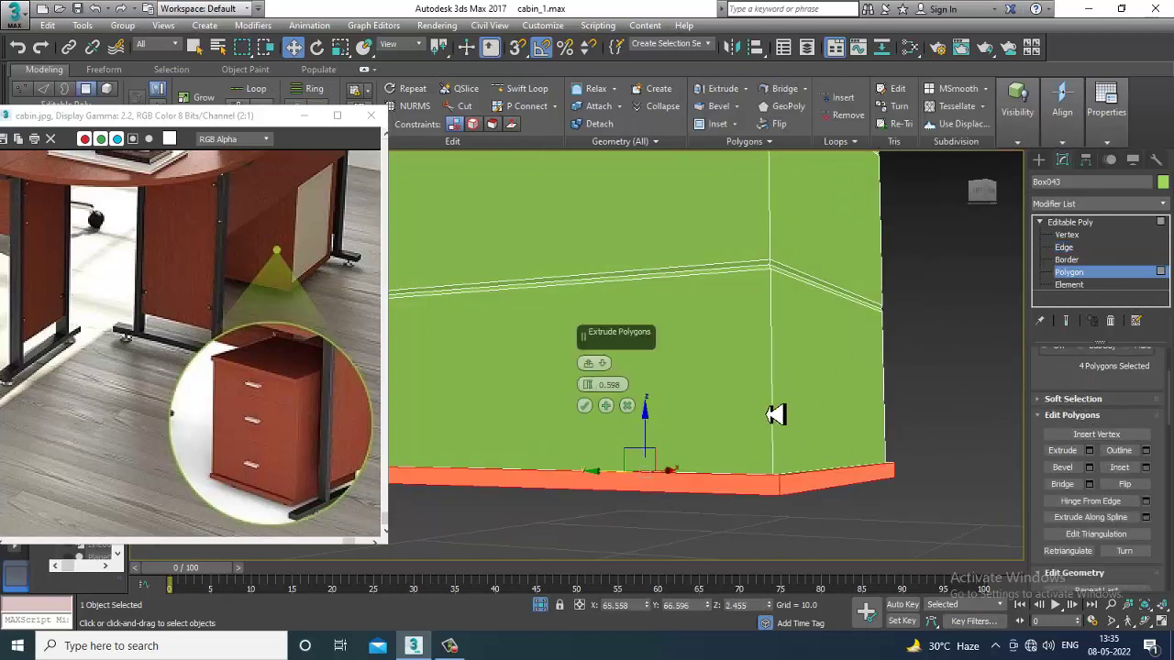
middle_click_drag(775, 414, 659, 465, "alt")
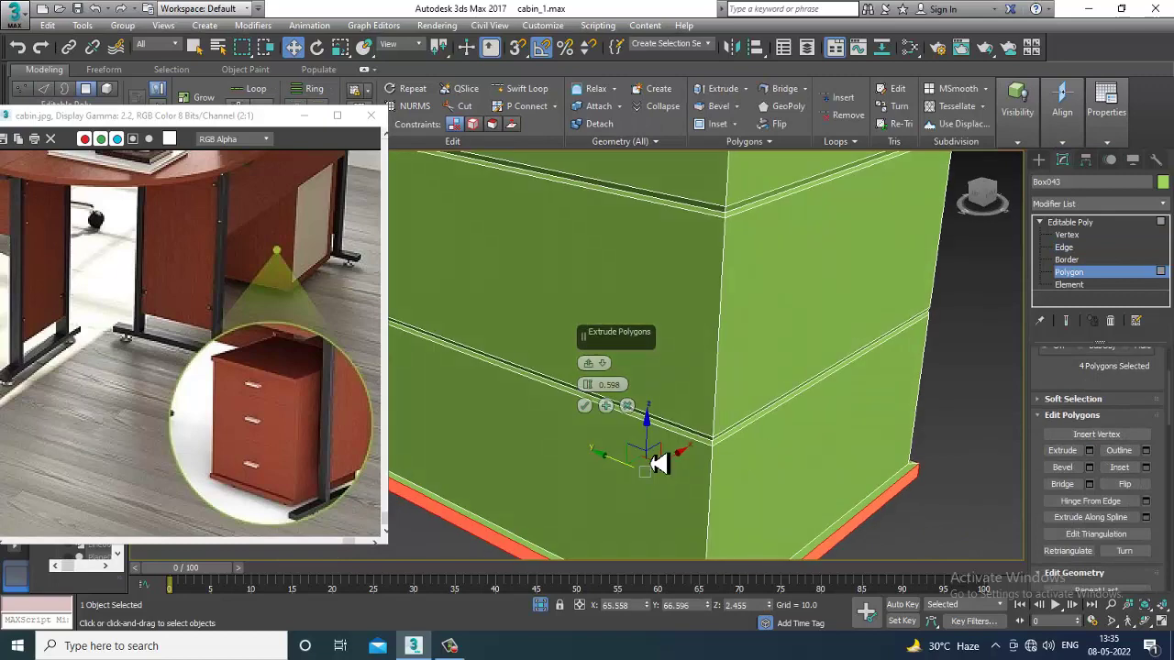
left_click(587, 408)
middle_click_drag(760, 438, 741, 331, "alt")
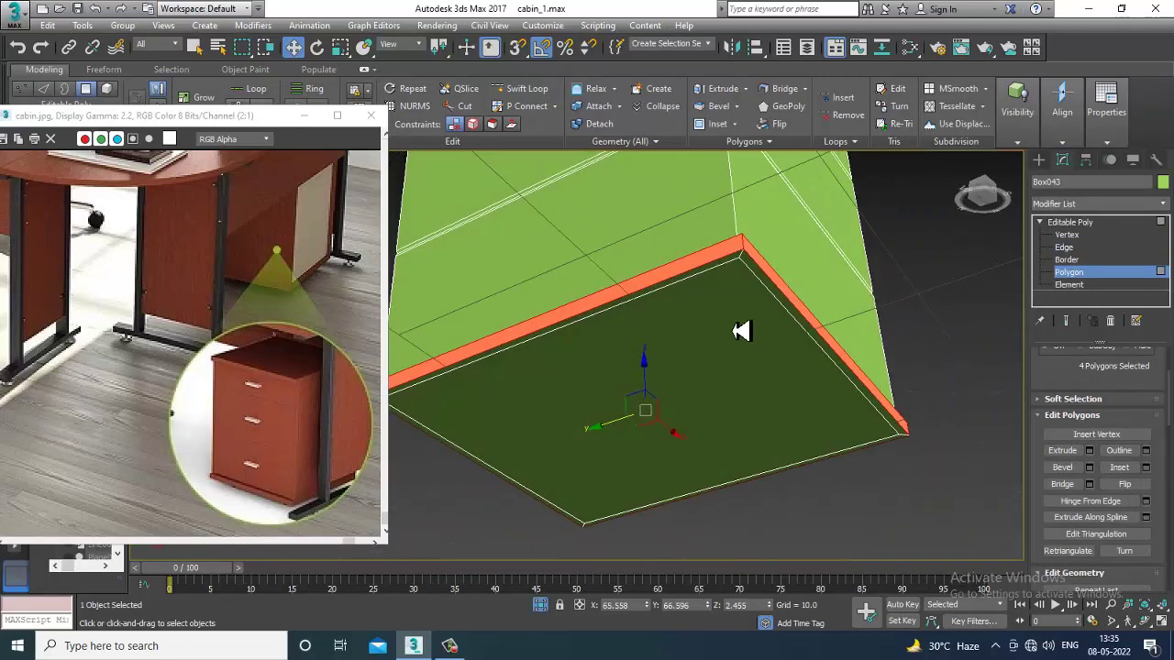
- Extrude the bottom face of the drawer cabinet downward by 0.598 and leave polygon editing
left_click(735, 331)
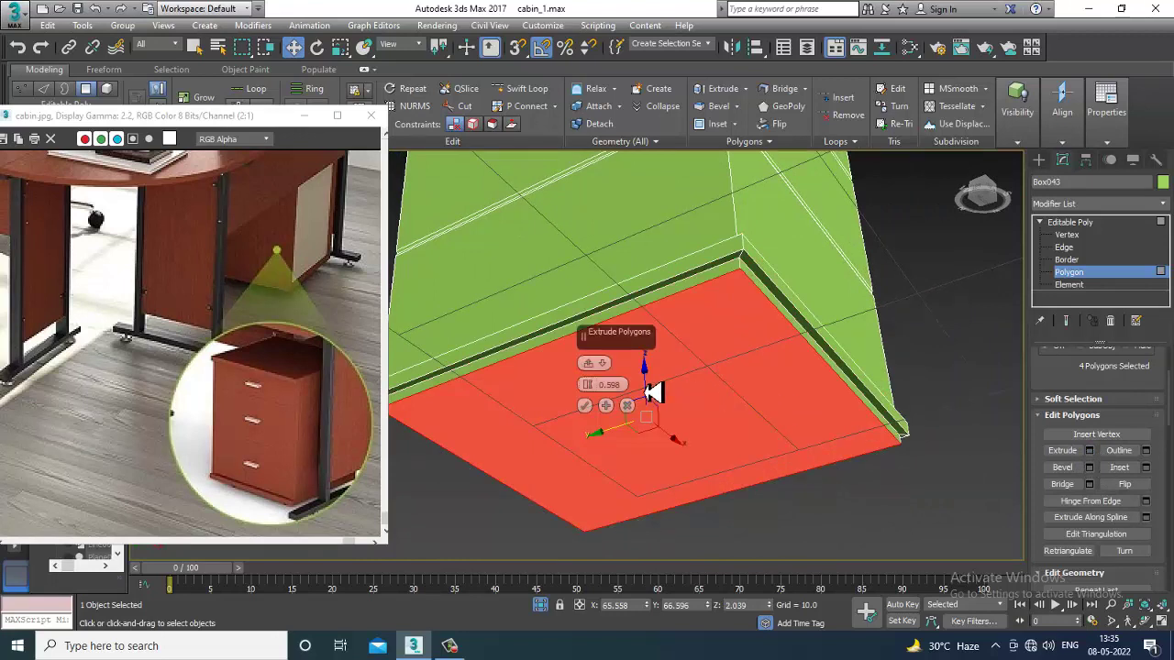
left_click(592, 407)
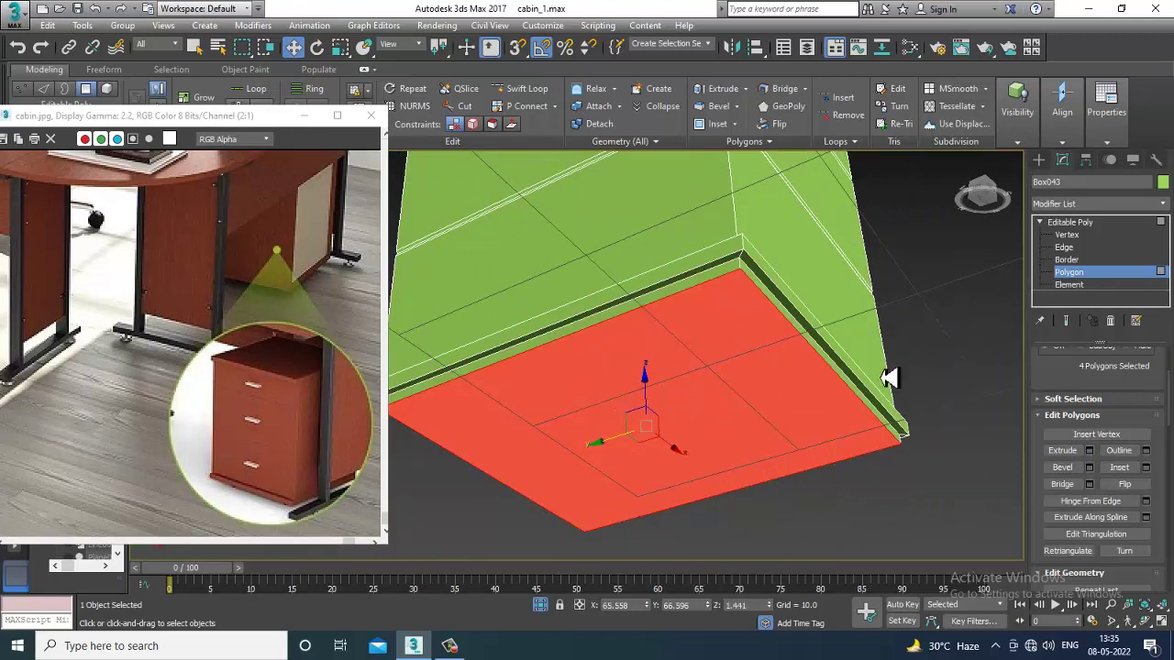
left_click(1073, 223)
left_click(1039, 160)
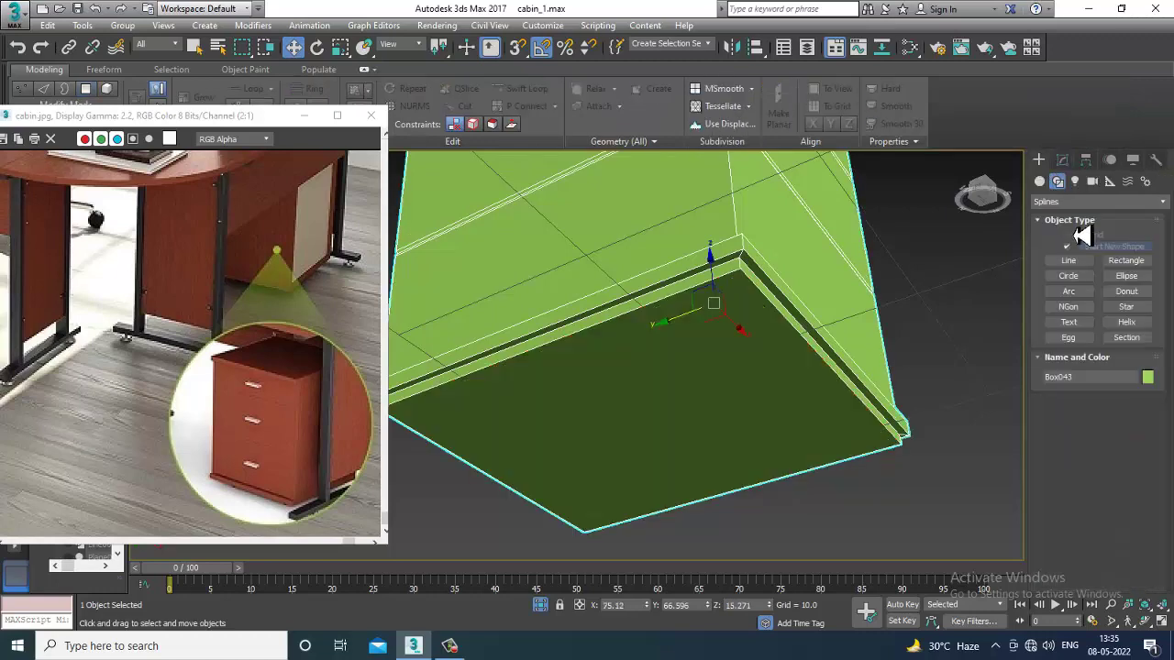
- Select the cabinet's bottom polygon and move it slightly down along Z to thicken the lower base section
middle_click_drag(630, 422, 860, 391, "alt")
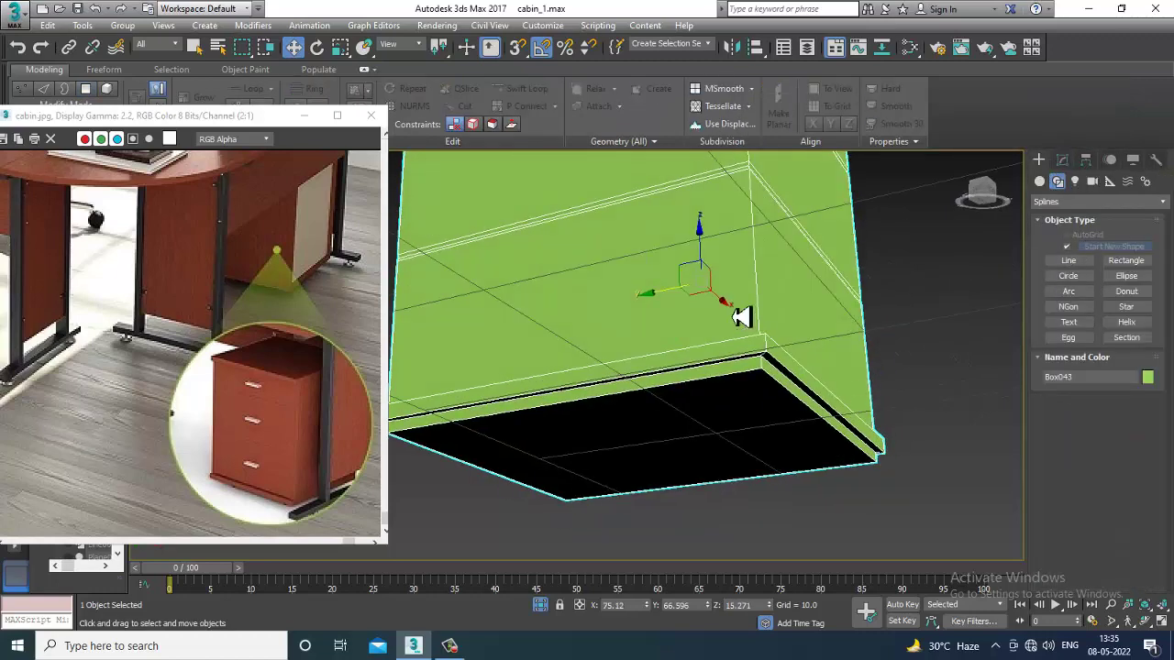
key("4")
left_click(676, 418)
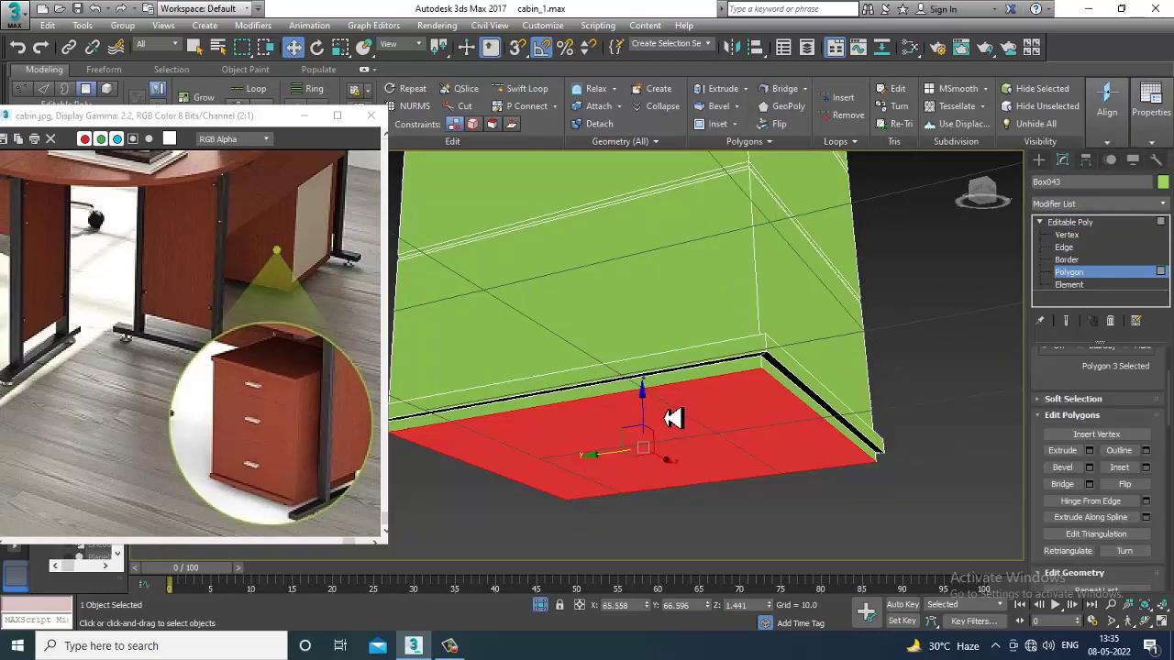
left_click_drag(651, 434, 657, 439)
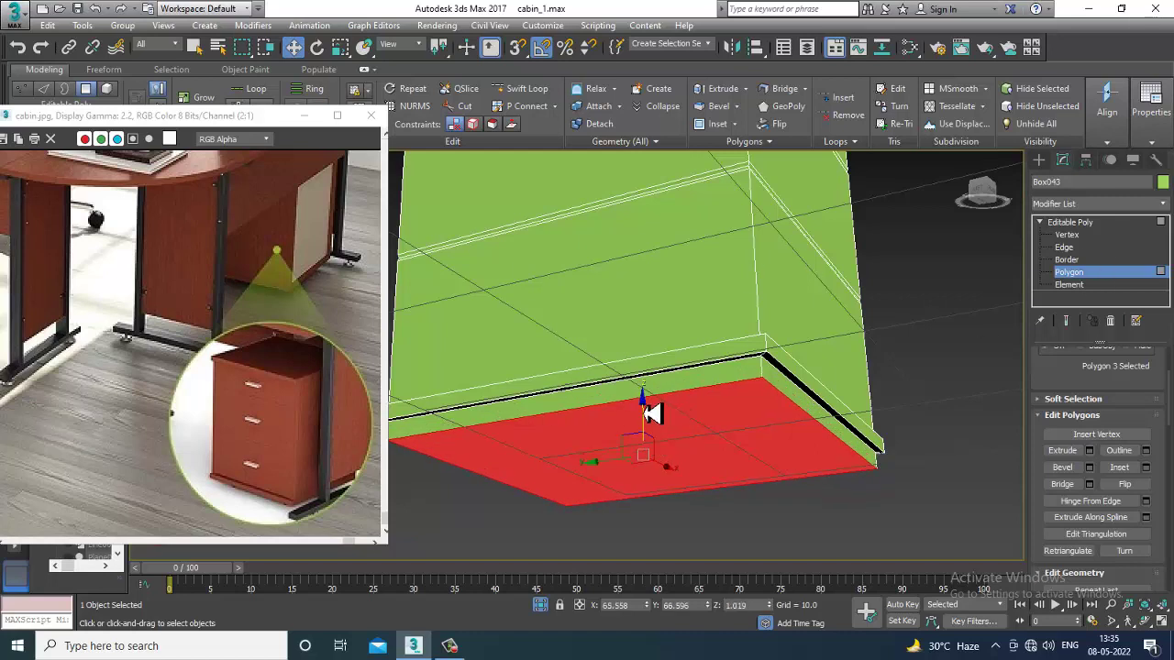
- In the Top view, create a cylinder with radius about 0.659 and height about 0.276 just inside the cabinet outline's upper-left corner
left_click(1039, 161)
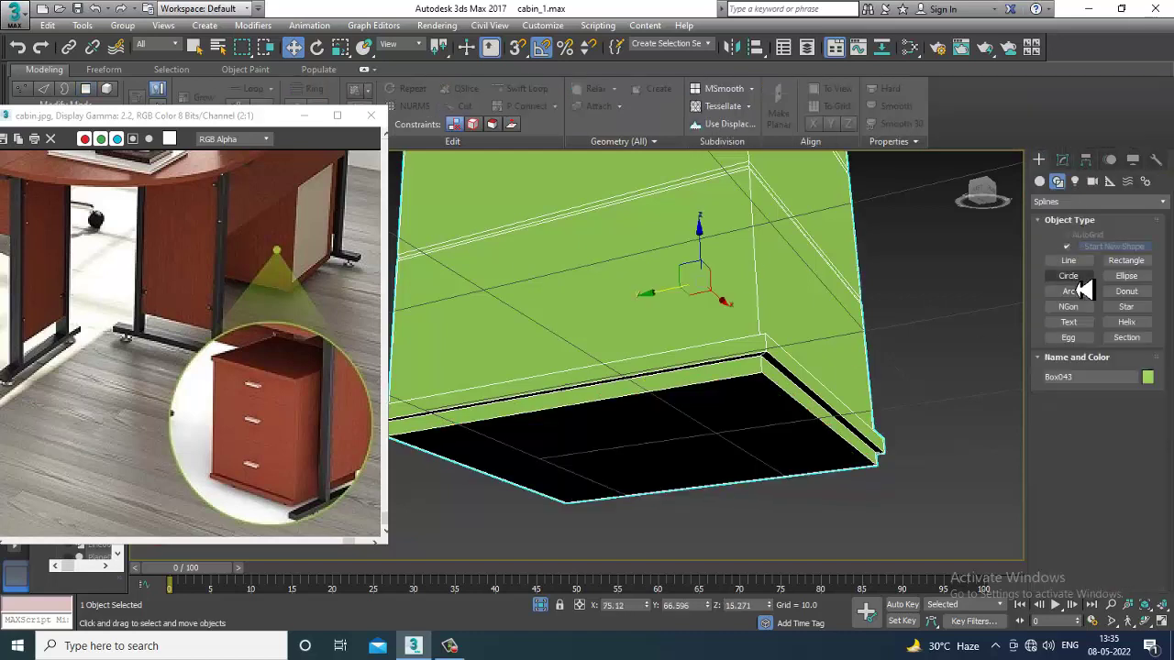
left_click(1040, 181)
left_click(1068, 281)
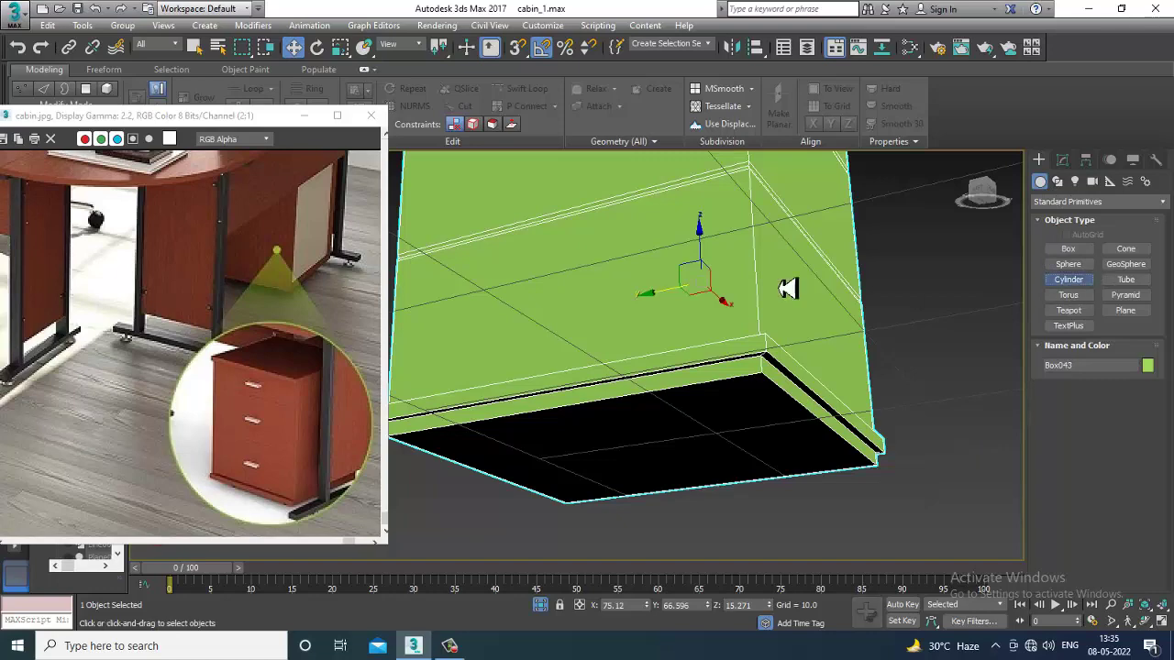
key("alt+w")
scroll(551, 274, "down", 5)
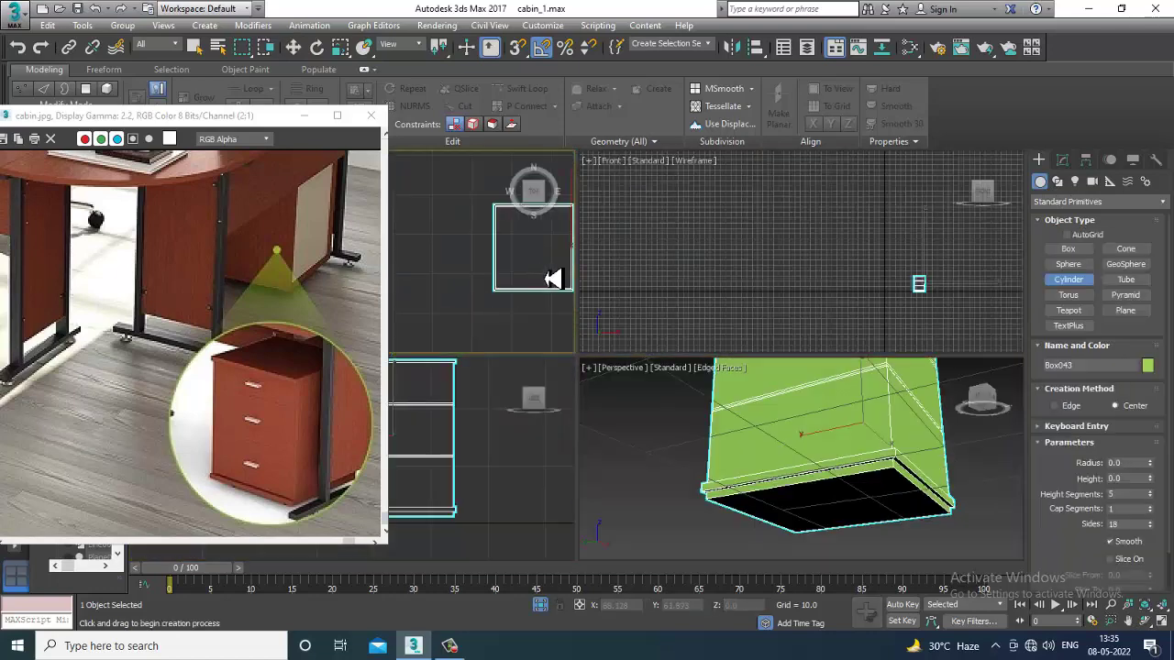
key("alt+w")
scroll(894, 316, "up", 2)
middle_click_drag(881, 345, 556, 330)
scroll(574, 288, "up", 2)
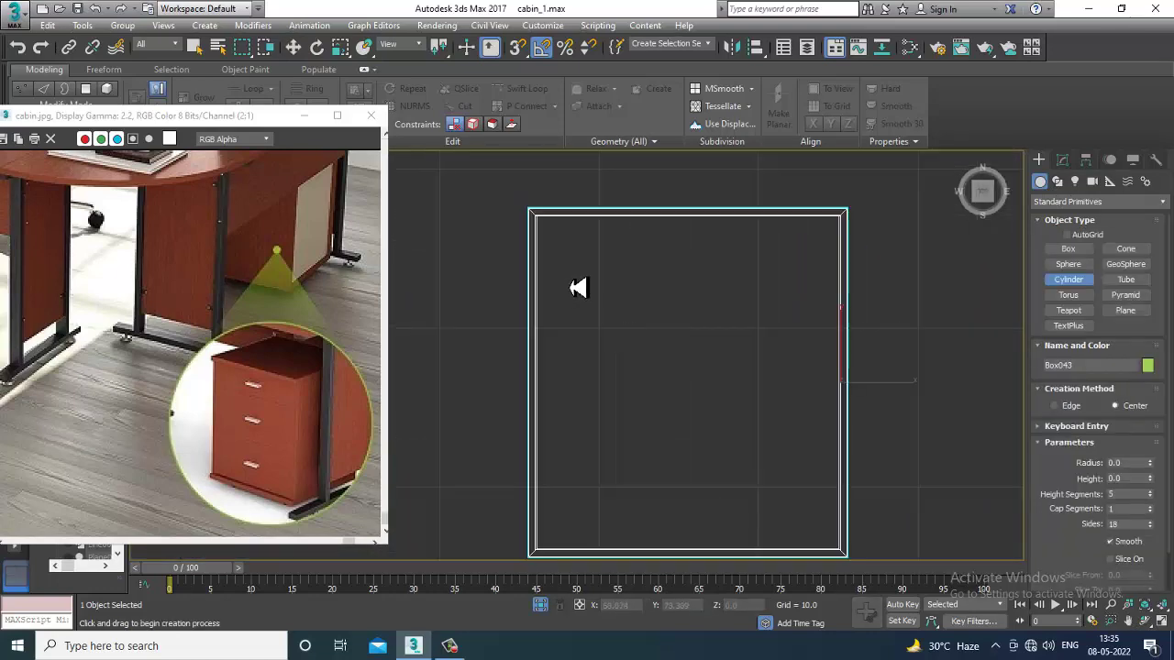
left_click_drag(574, 253, 576, 254)
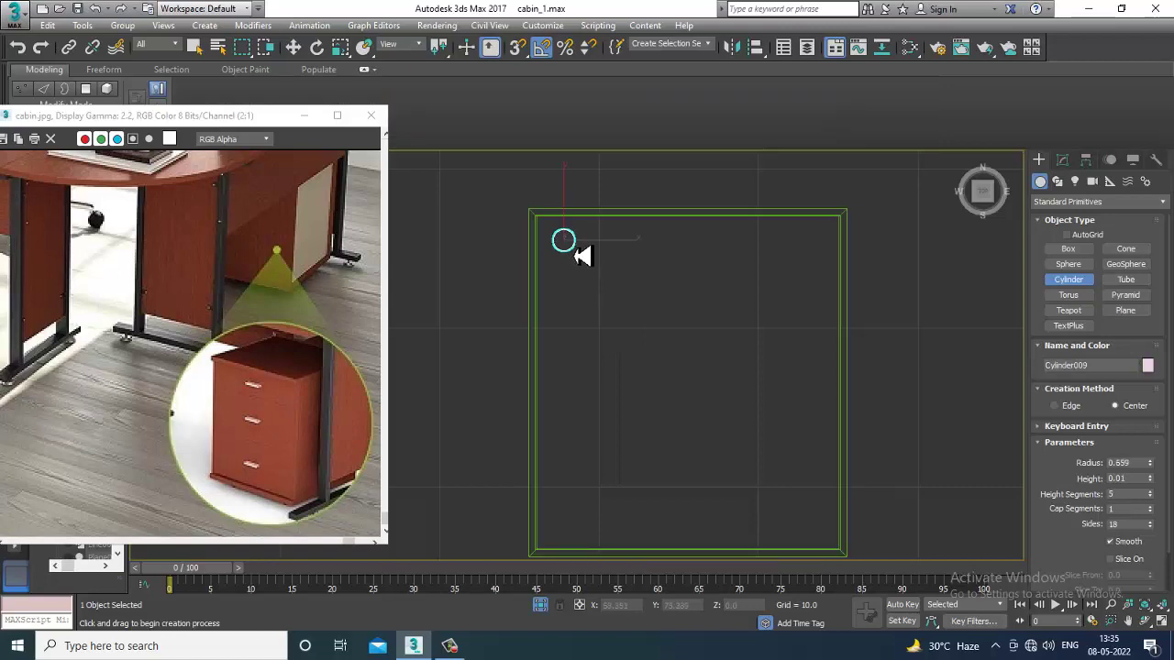
key("w")
- In the perspective view, set the foot cylinder's height to 0.696 and its height segments to 3
key("alt+w")
middle_click(852, 496)
key("alt+w")
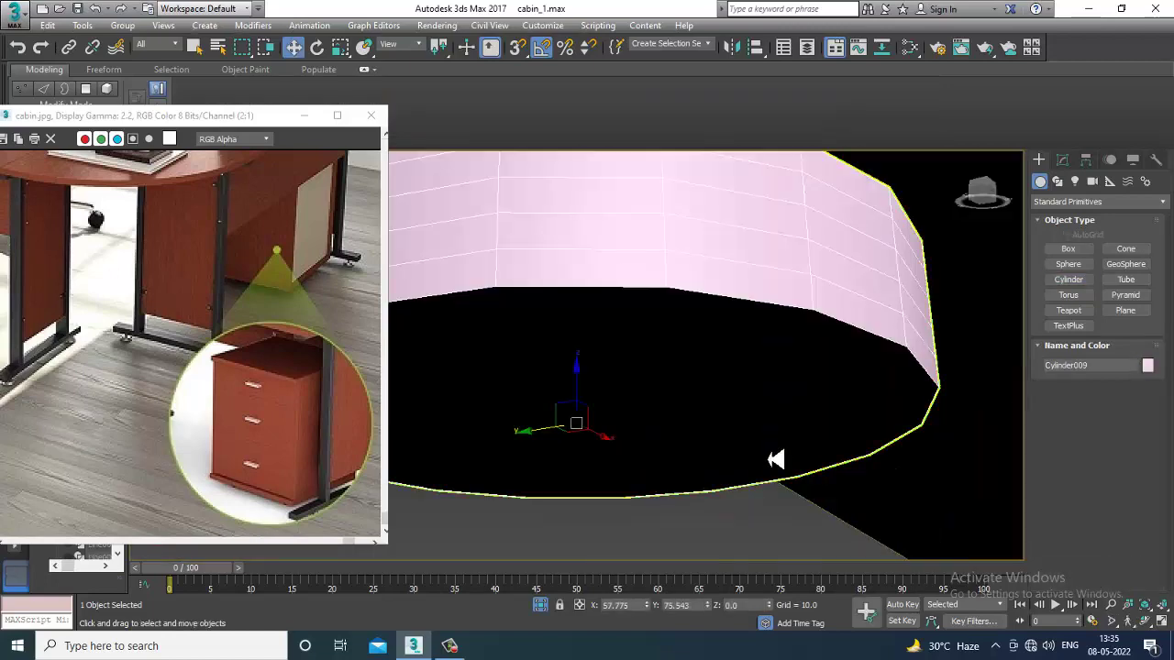
scroll(777, 460, "down", 6)
left_click(1062, 161)
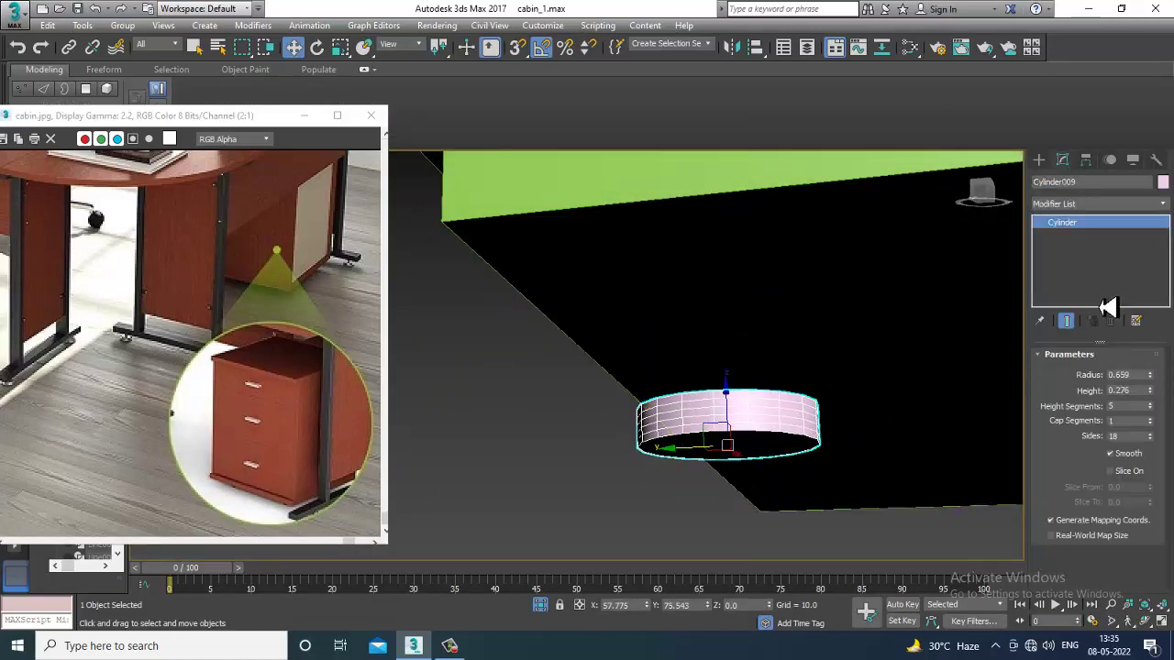
mouse_move(1157, 405)
left_mouse_down()
mouse_move(1154, 373)
mouse_move(1151, 418)
left_mouse_up()
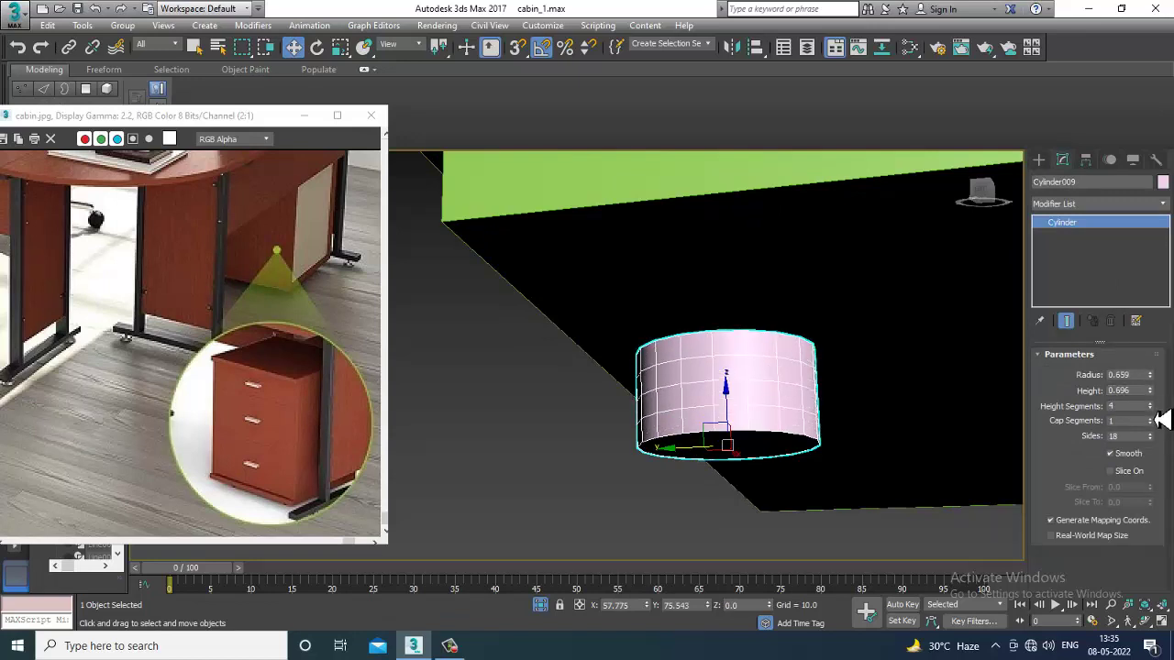
- Convert the cylinder to Editable Poly and scale its top polygon inward to taper the upper part of the foot
right_click(712, 356)
mouse_move(799, 519)
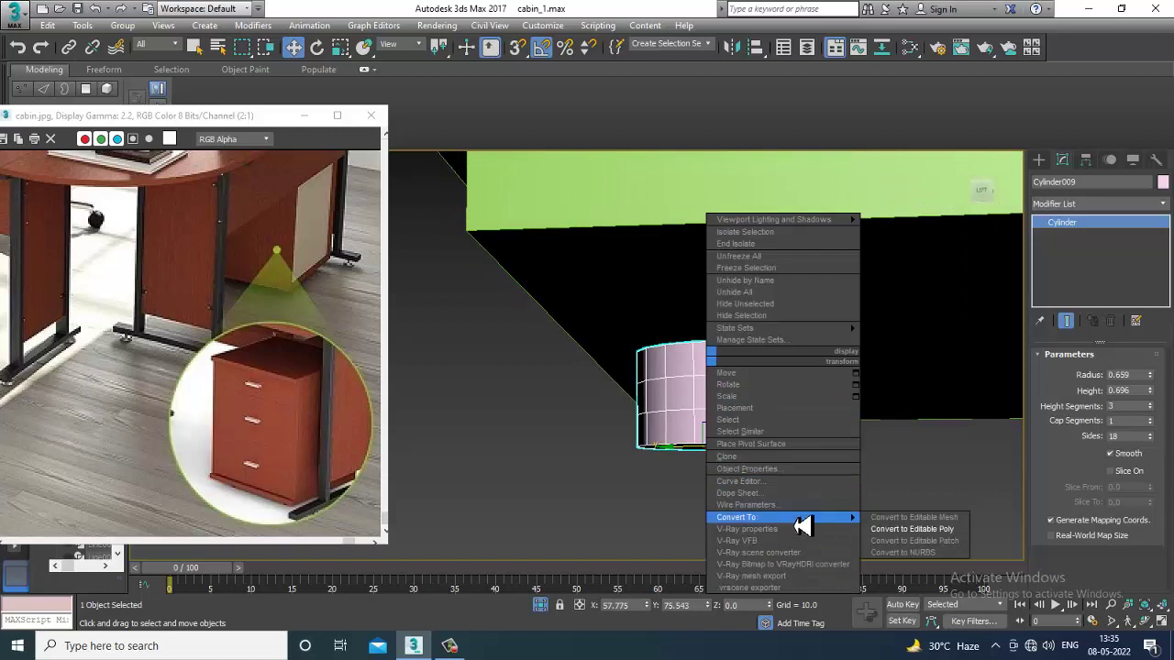
left_click(965, 530)
key("4")
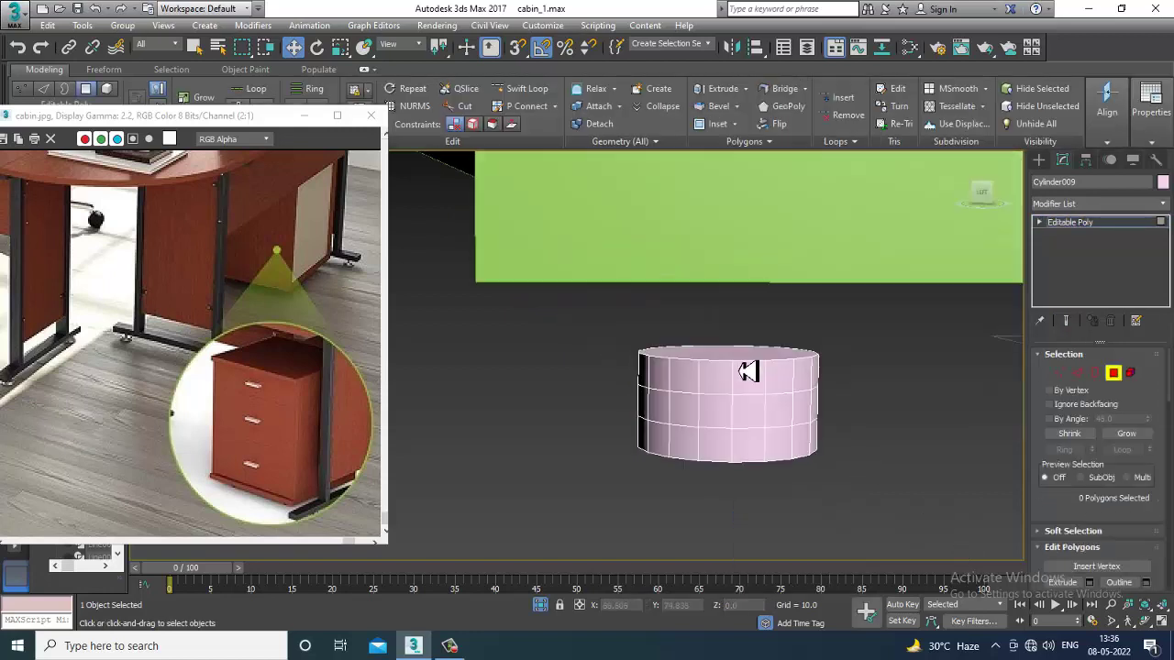
left_click(740, 361)
key("r")
left_click_drag(745, 360, 794, 425)
scroll(1074, 481, "down", 1)
- Extrude the foot's top polygon upward with height 1.825 to form the stem, and leave polygon editing
scroll(1075, 482, "down", 3)
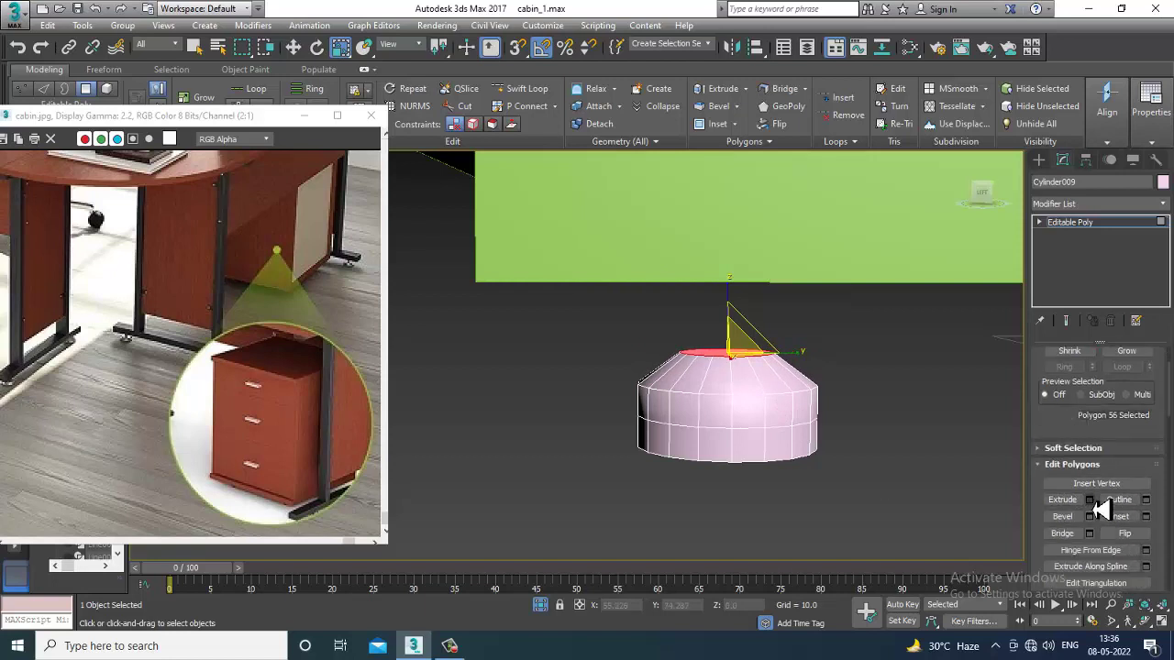
key("shift+e")
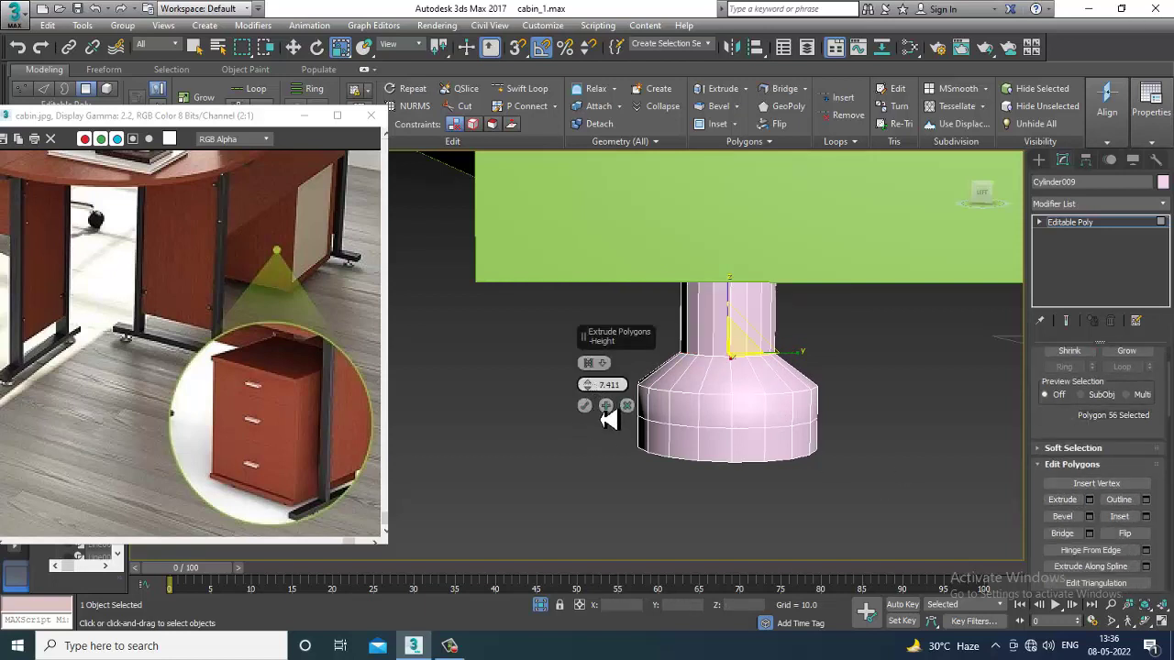
left_click_drag(613, 442, 618, 446)
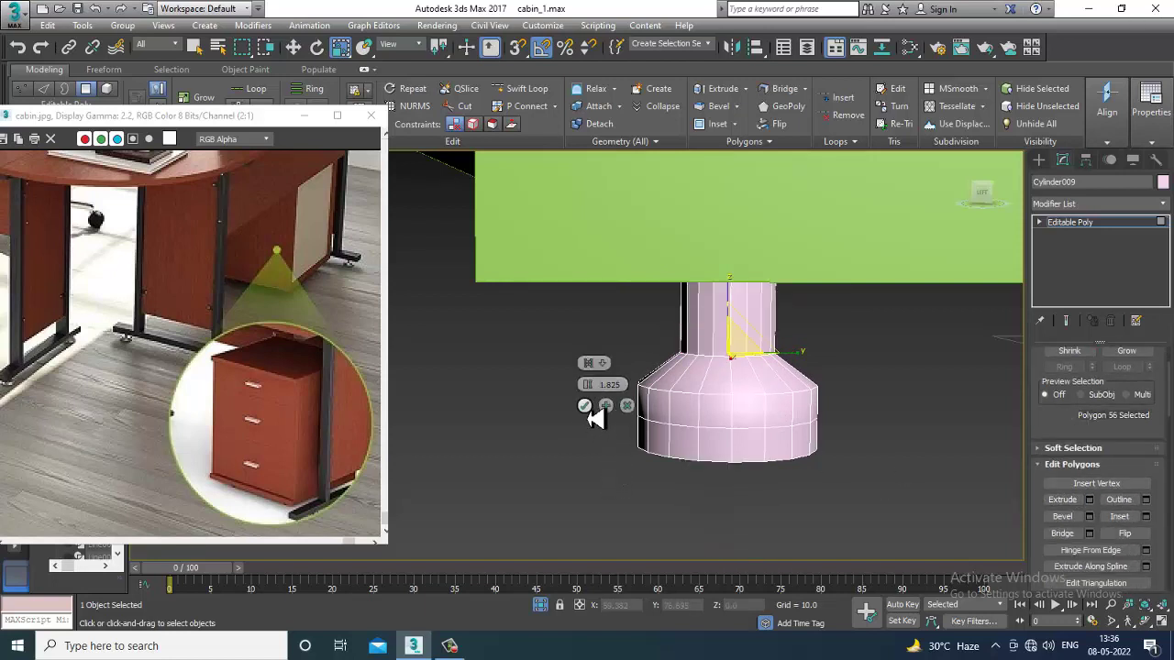
left_click(585, 405)
left_click(1124, 226)
- Using wireframe display, lower the stem's top vertices to Z 1.778 inside the cabinet base, and restore shaded display
key("F3")
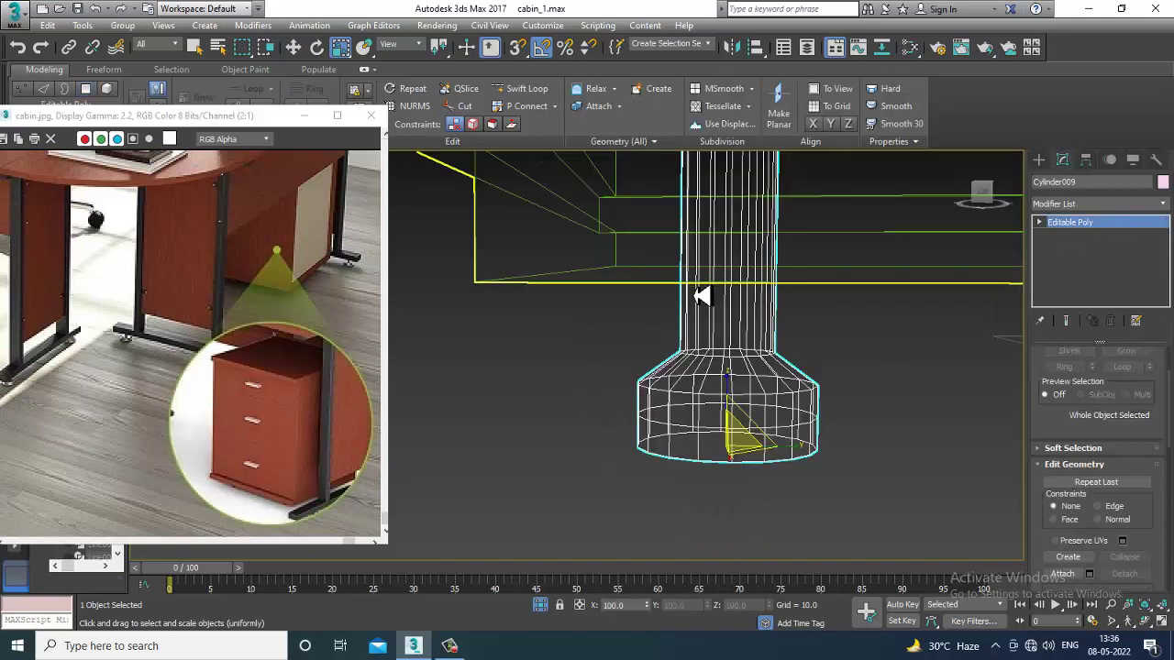
scroll(836, 295, "down", 5)
key("1")
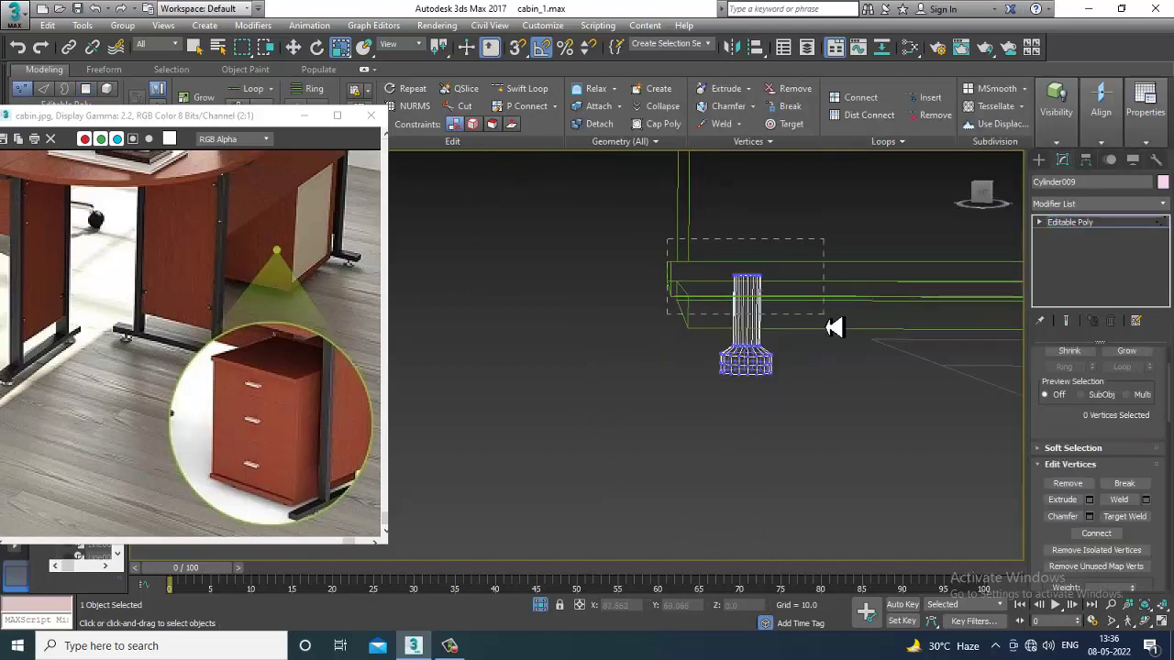
key("w")
left_click_drag(769, 275, 769, 277)
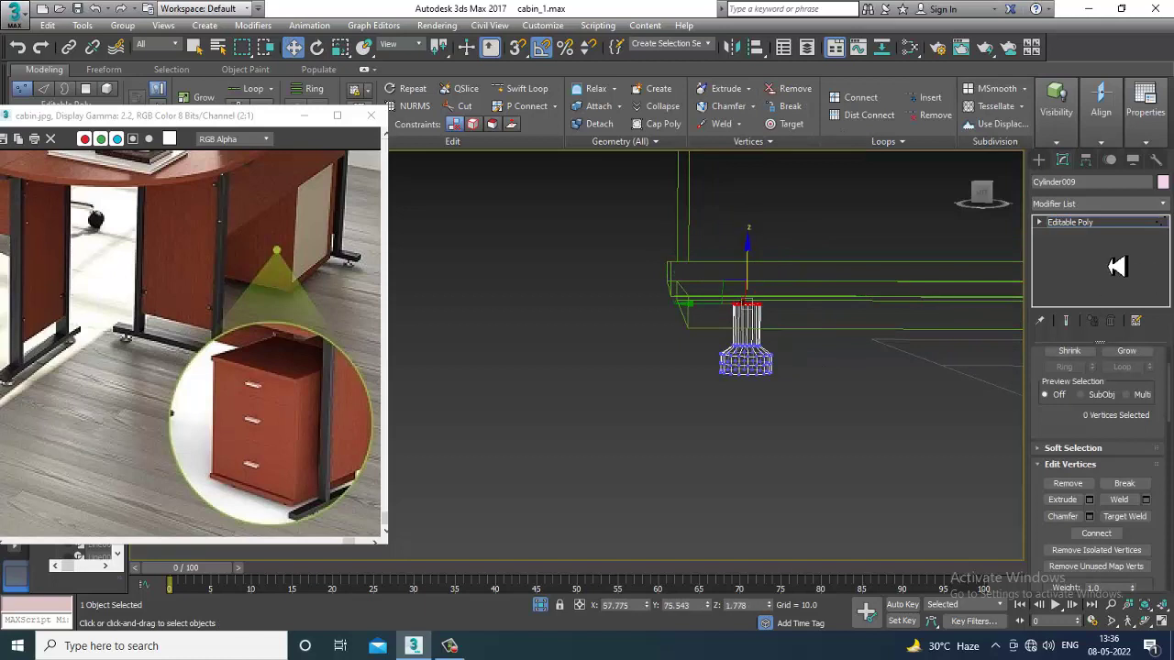
left_click(1082, 224)
scroll(865, 338, "up", 6)
key("F3")
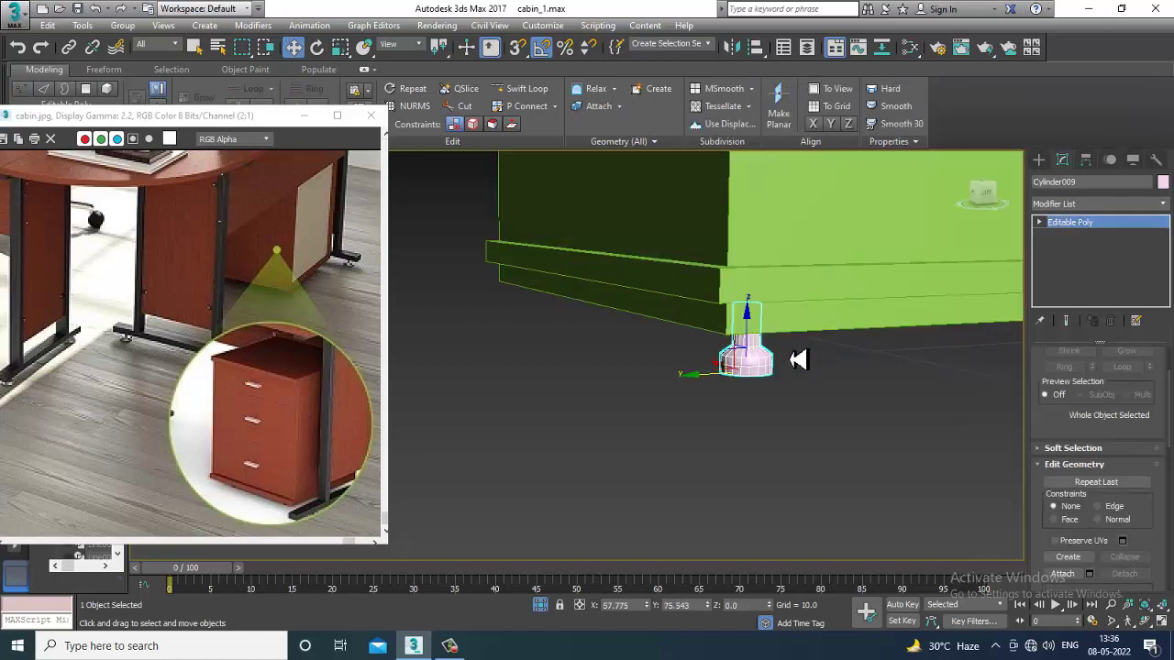
- End the isolation to show the whole cabin and zoom in on the cabinet's foot
right_click(816, 411)
left_click(866, 303)
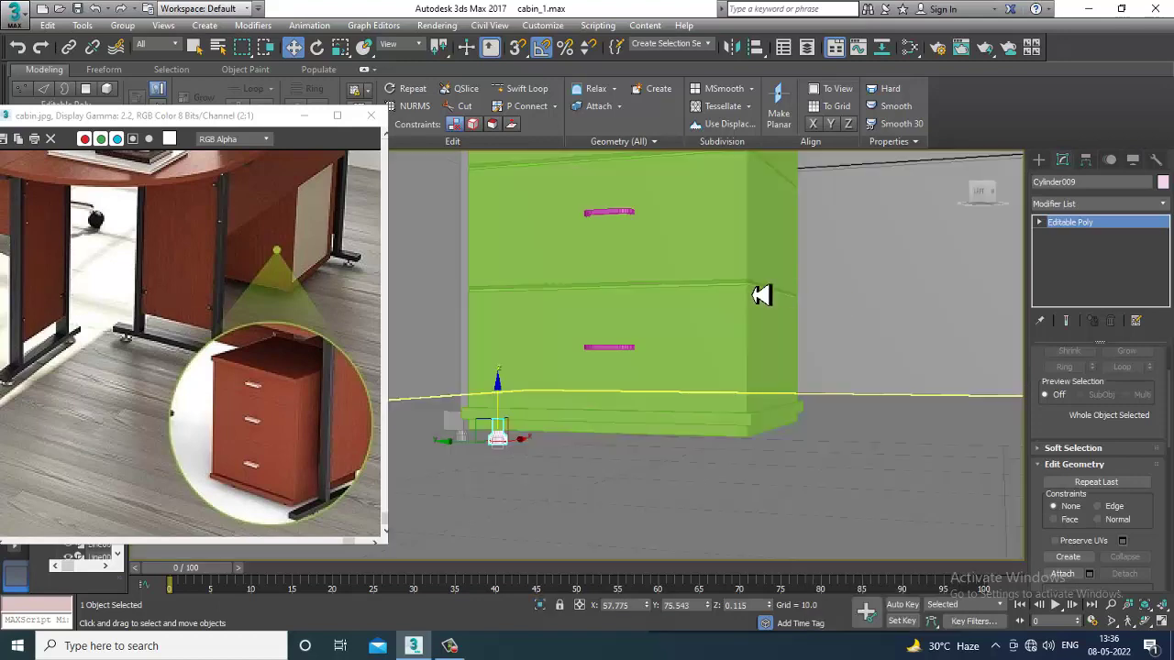
middle_click_drag(559, 401, 655, 358)
scroll(636, 393, "up", 6)
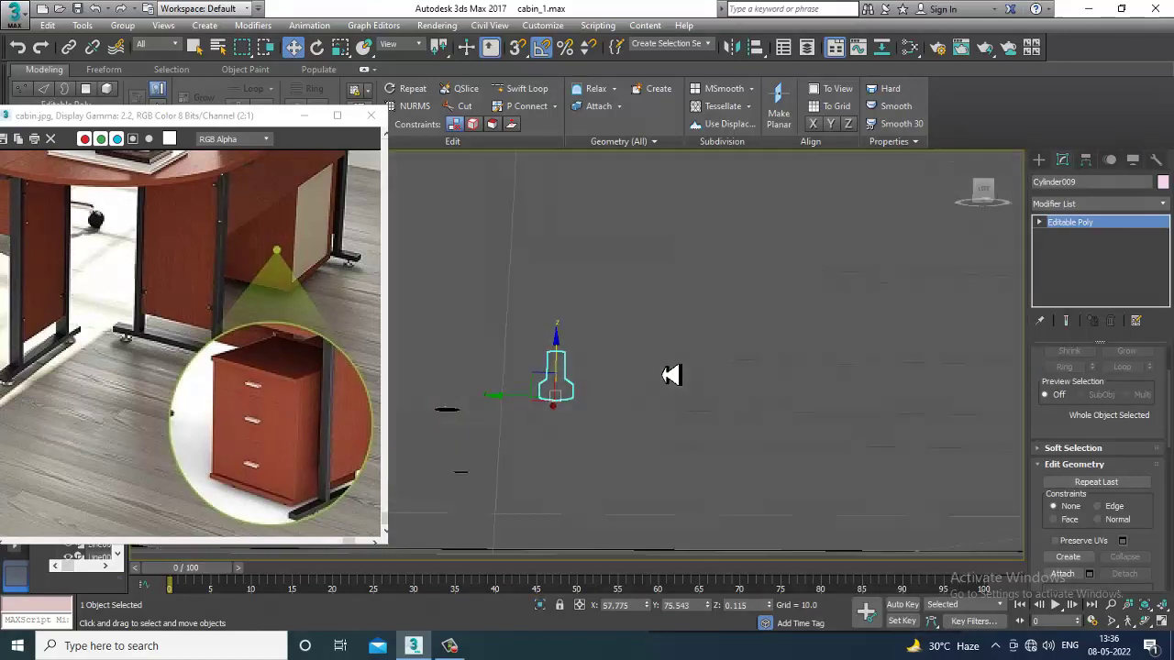
scroll(672, 378, "down", 2)
- In the Front view, move all foot vertices below the stem's top ring down by about 0.135 to meet the floor line
key("alt+w")
middle_click_drag(841, 285, 770, 265)
key("alt+w")
key("z")
middle_click_drag(759, 154, 843, 249)
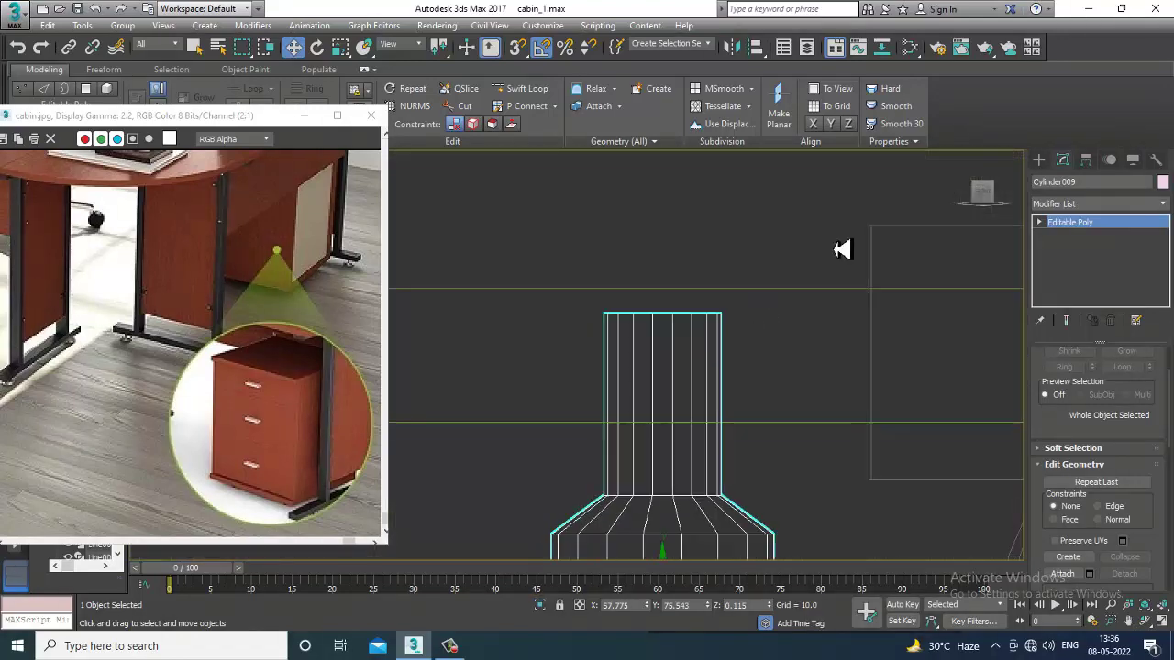
scroll(807, 293, "down", 3)
middle_click_drag(780, 336, 694, 388)
key("1")
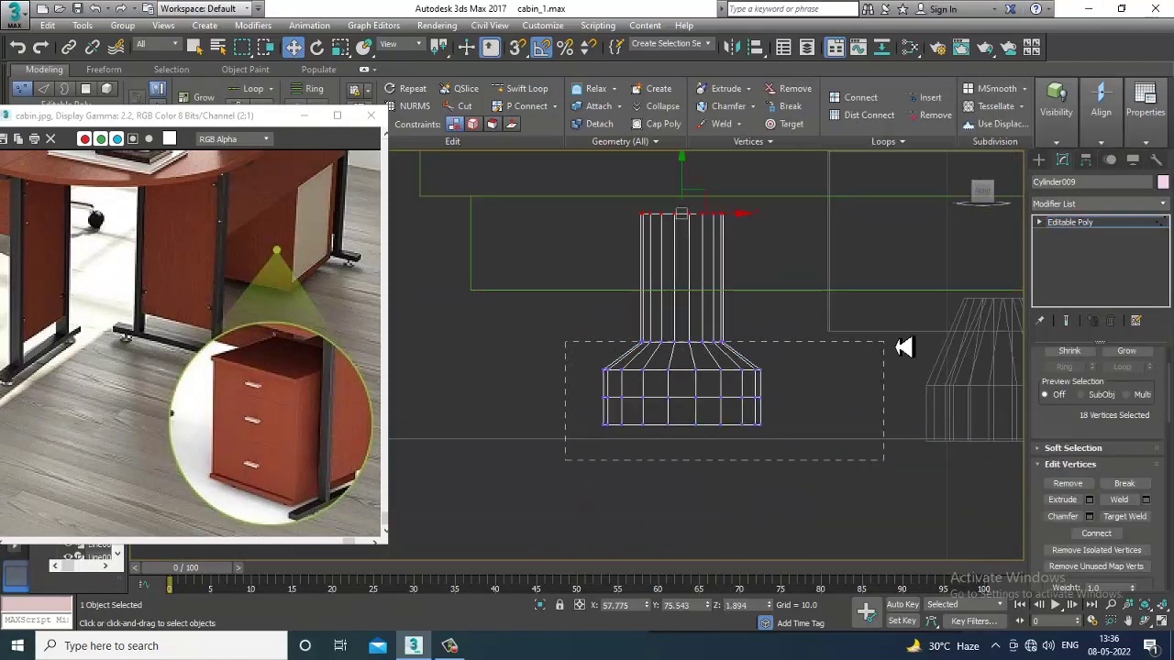
left_click_drag(695, 354, 701, 368)
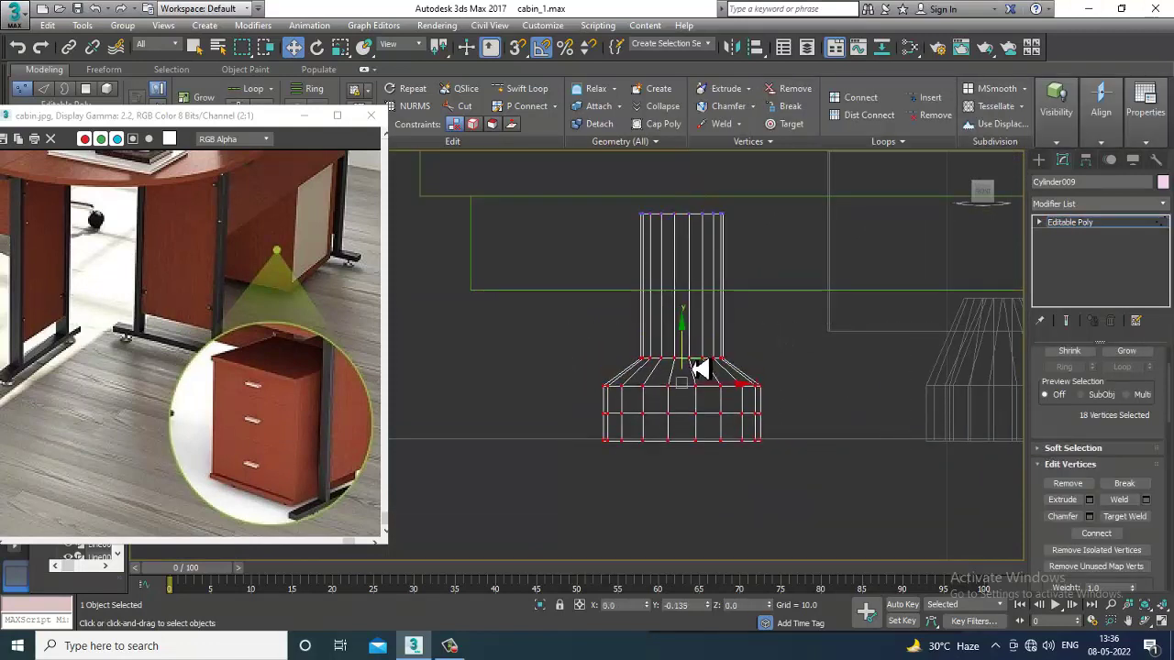
left_click(1118, 223)
- In the Top view, copy the foot along X to the cabinet's opposite corner at X 73.07
scroll(786, 412, "down", 5)
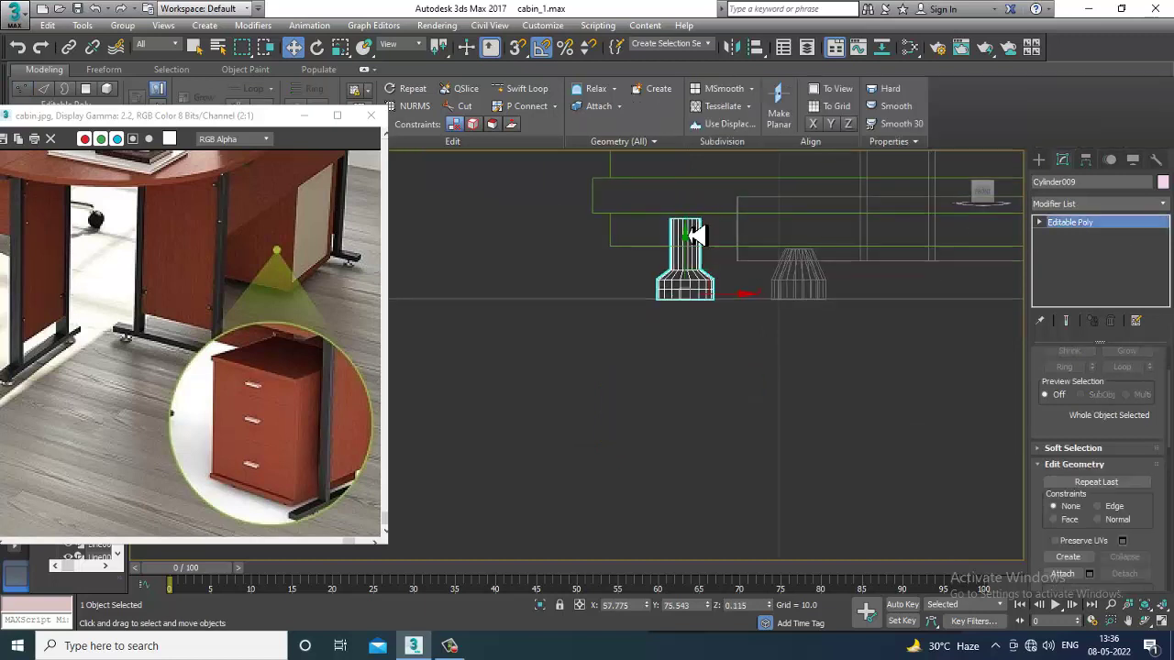
key("alt+w")
middle_click(532, 284)
key("alt+w")
middle_click_drag(539, 288, 601, 272)
mouse_move(595, 240)
left_mouse_down("shift")
mouse_move(849, 255)
mouse_move(831, 254)
left_mouse_up("shift")
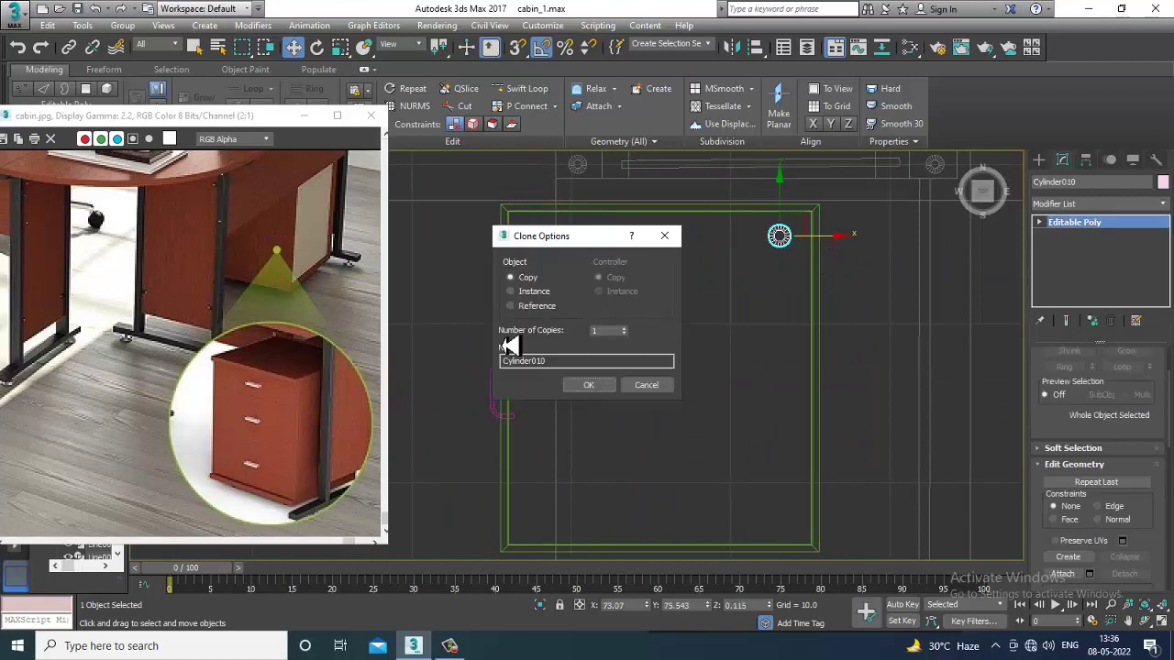
left_click(594, 386)
- Select both feet and copy them about 17.248 along negative Y to the cabinet's two remaining corners
left_click(539, 239, "ctrl")
scroll(629, 268, "down", 3)
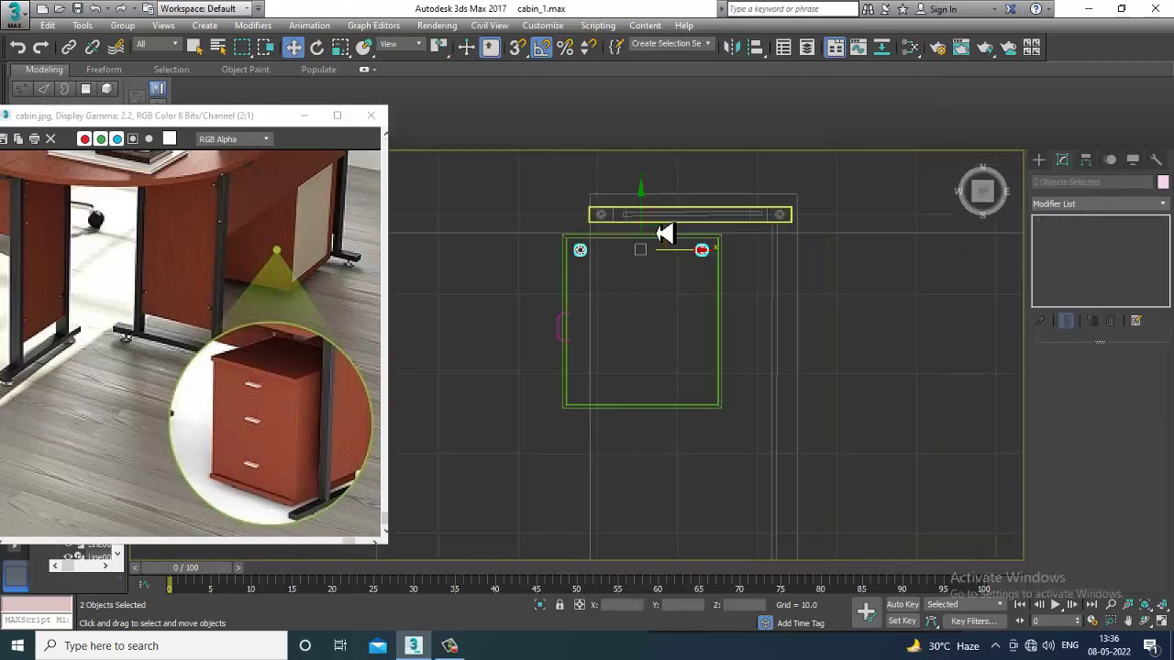
left_click_drag(647, 220, 676, 323, "shift")
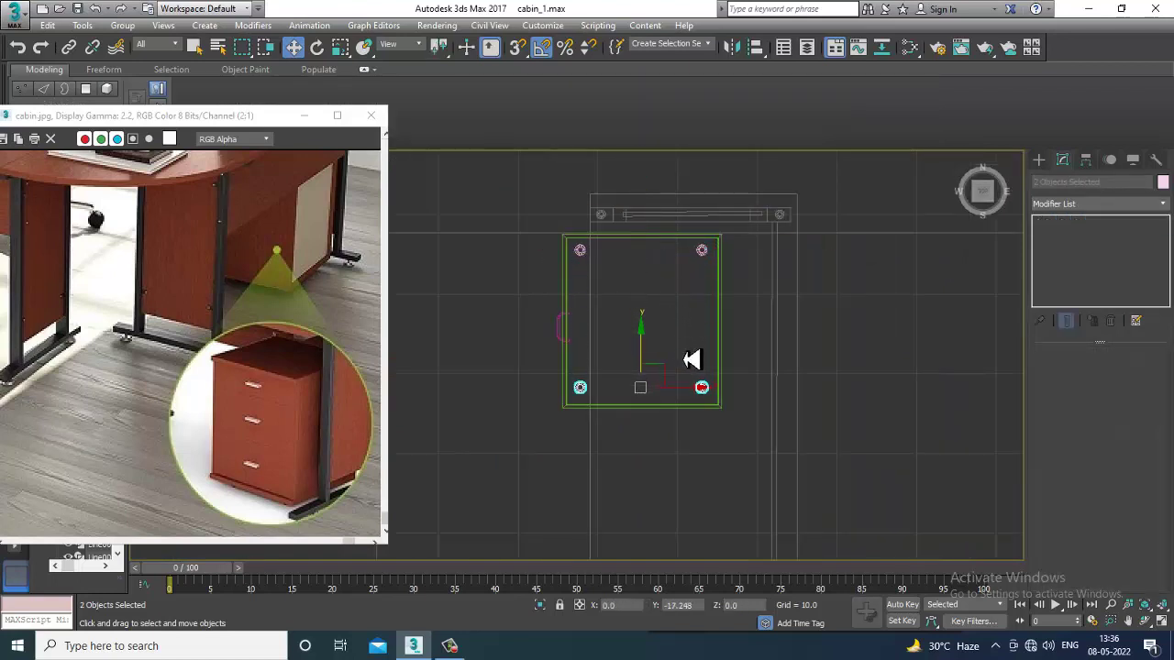
left_click(594, 386)
- View the cabinet with its feet under the desk in perspective and bring the desk legs into view in the reference image
key("alt+w")
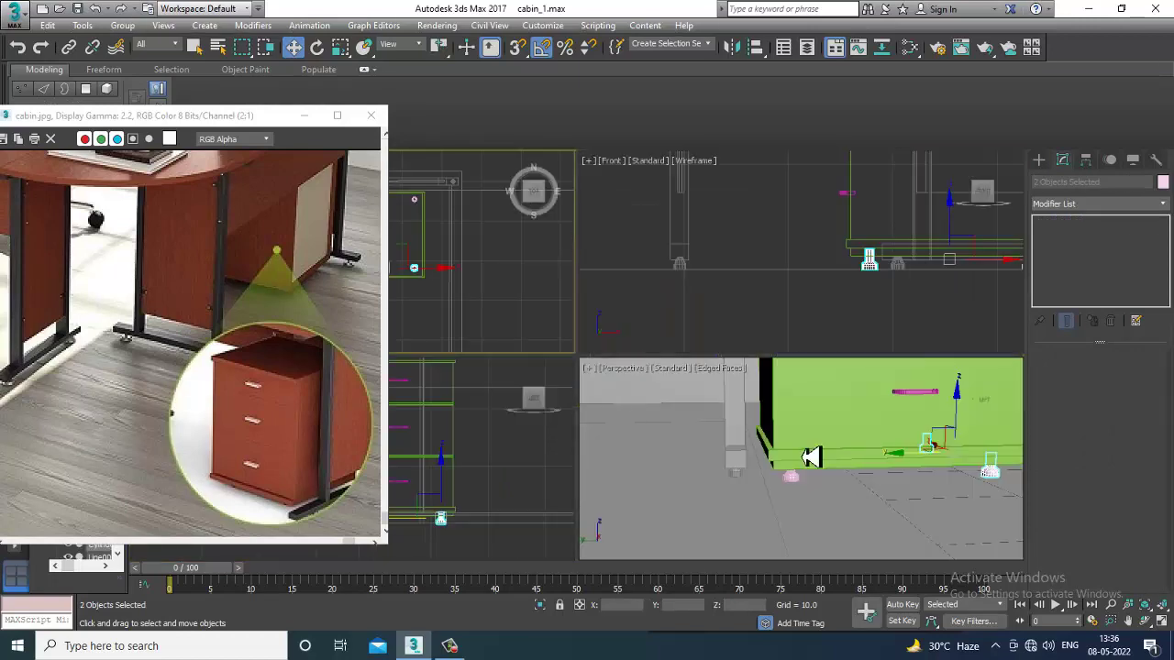
key("alt+w")
scroll(864, 463, "down", 4)
middle_click_drag(864, 463, 765, 484, "alt")
scroll(815, 469, "down", 3)
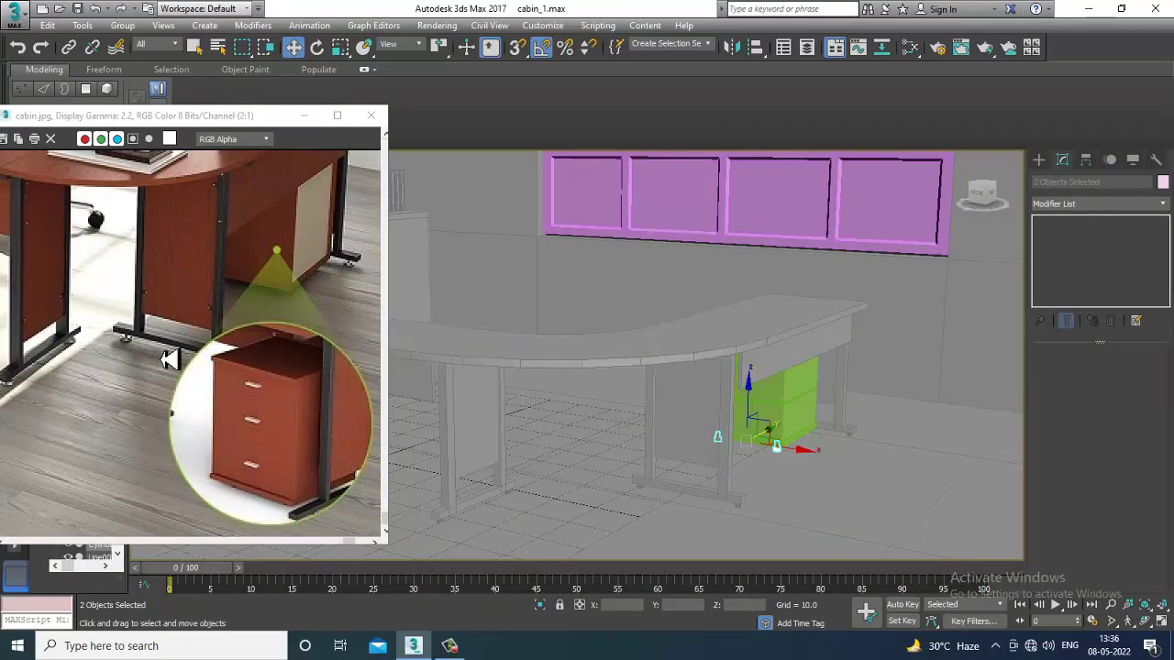
middle_click_drag(165, 354, 201, 392)
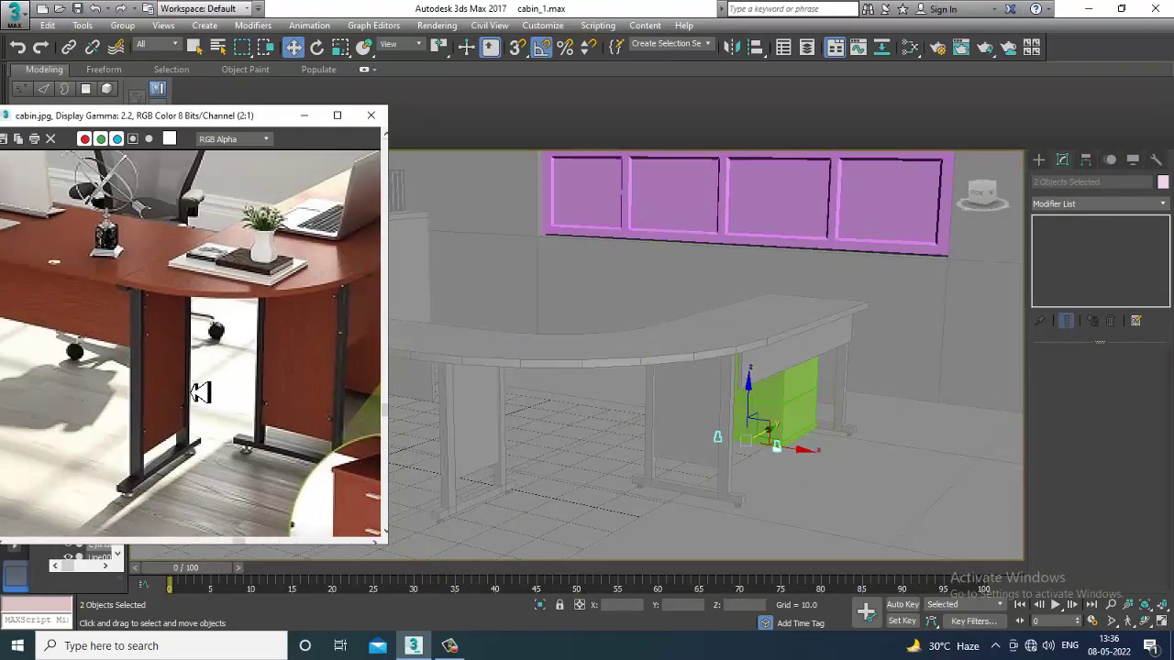
- Compare the desk leg's screws in the reference image and create a sphere of about 0.552 radius with AutoGrid on the middle leg panel
scroll(146, 324, "down", 2)
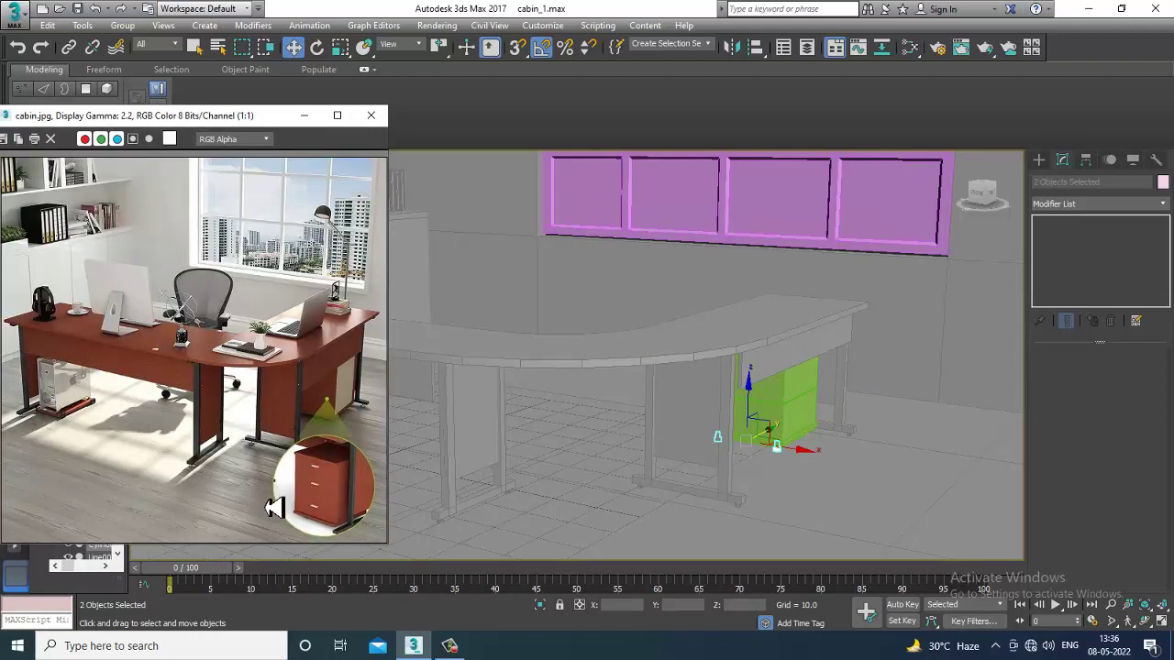
scroll(224, 427, "up", 3)
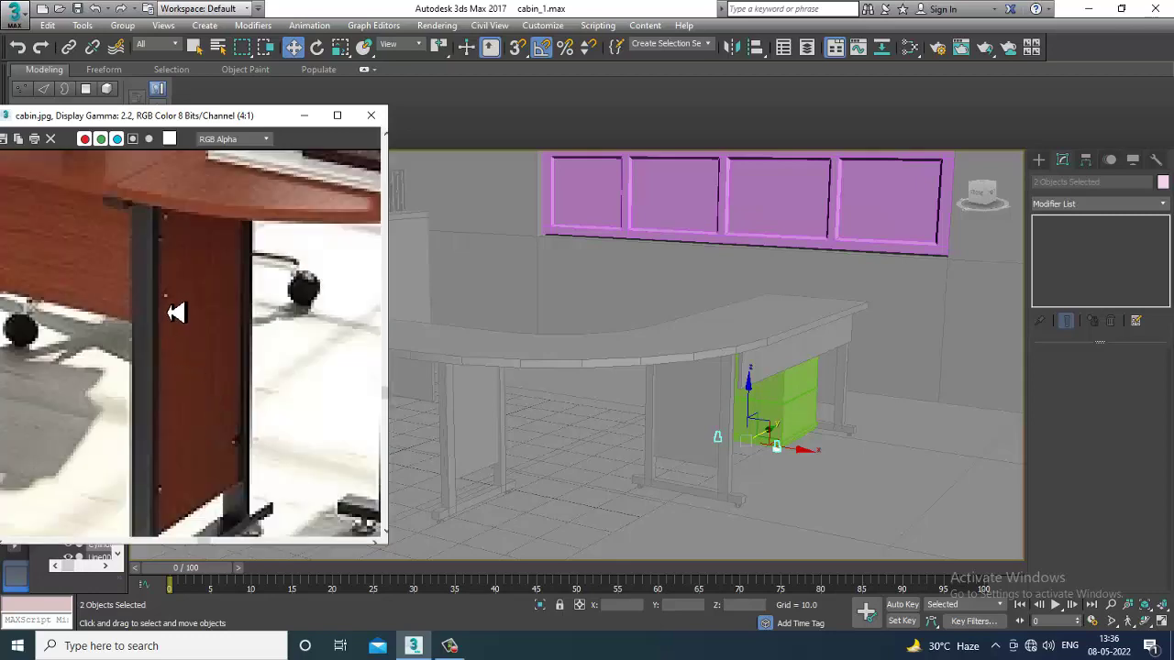
scroll(767, 375, "up", 5)
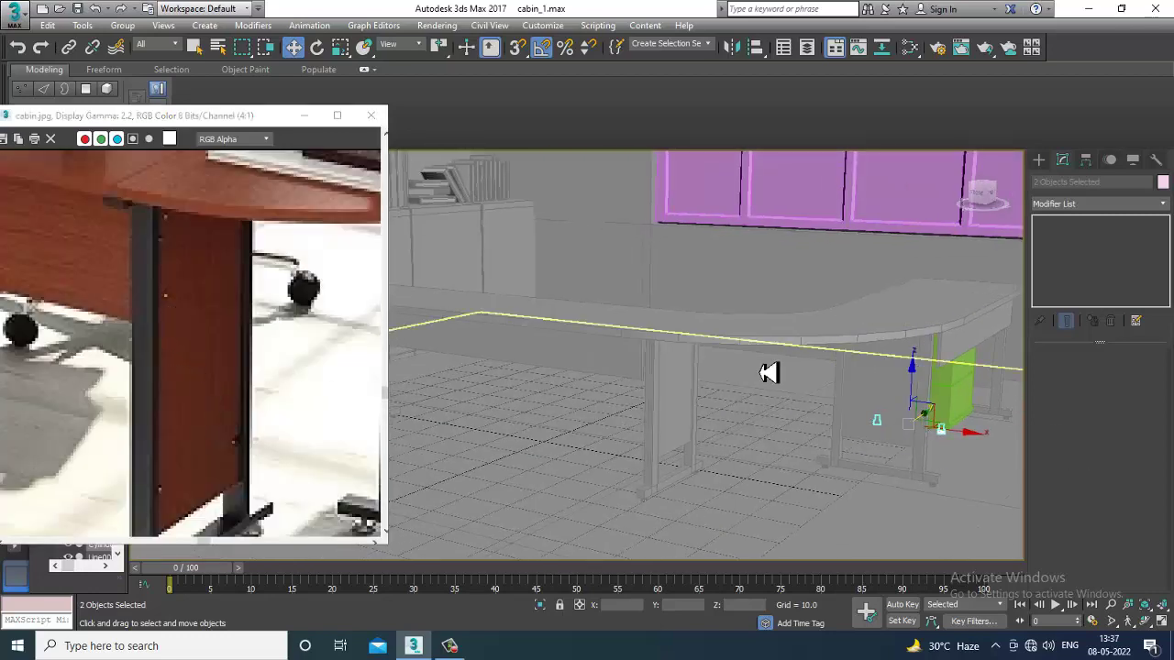
left_click(1038, 163)
left_click(1079, 266)
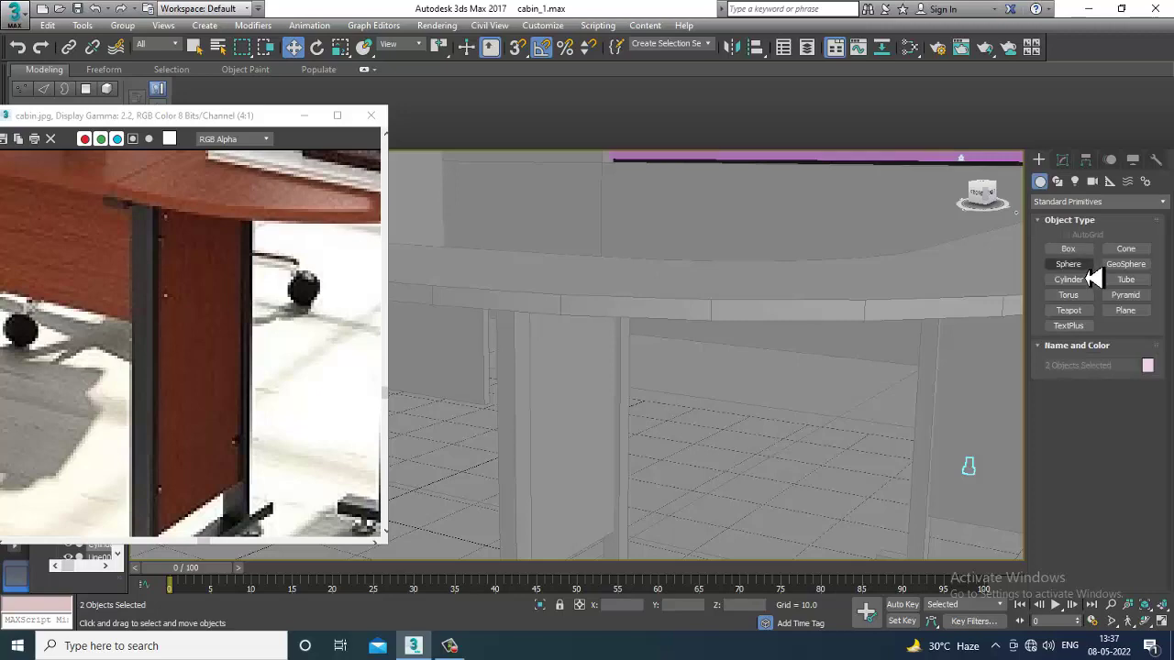
scroll(772, 374, "up", 2)
middle_click_drag(587, 403, 750, 368)
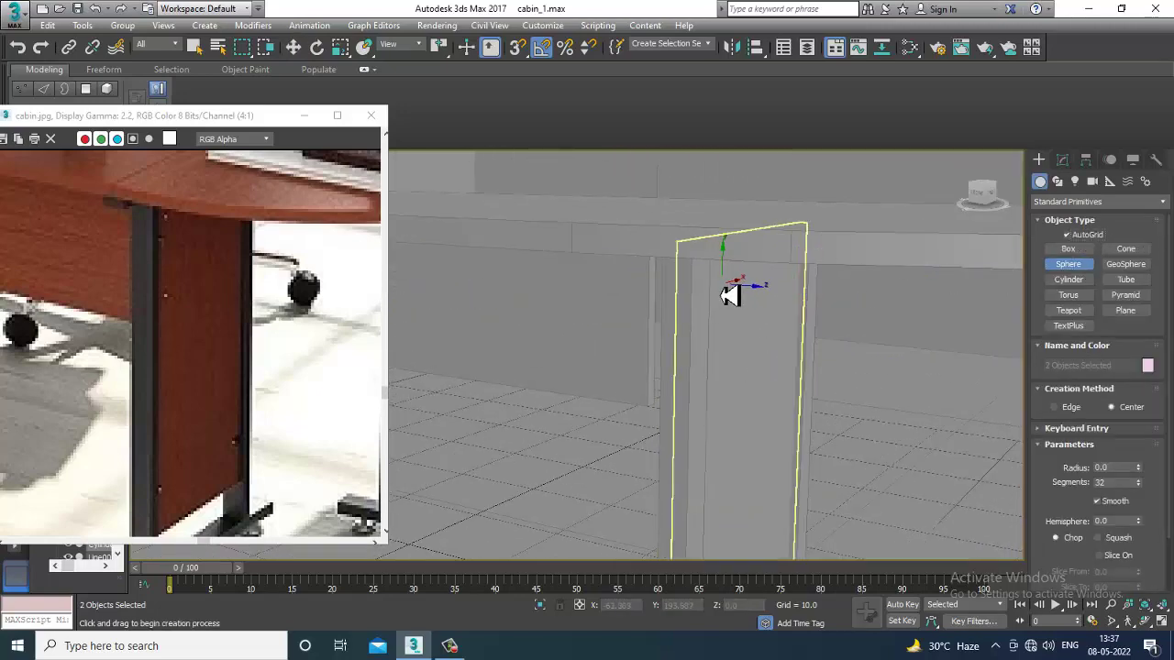
left_click(729, 295)
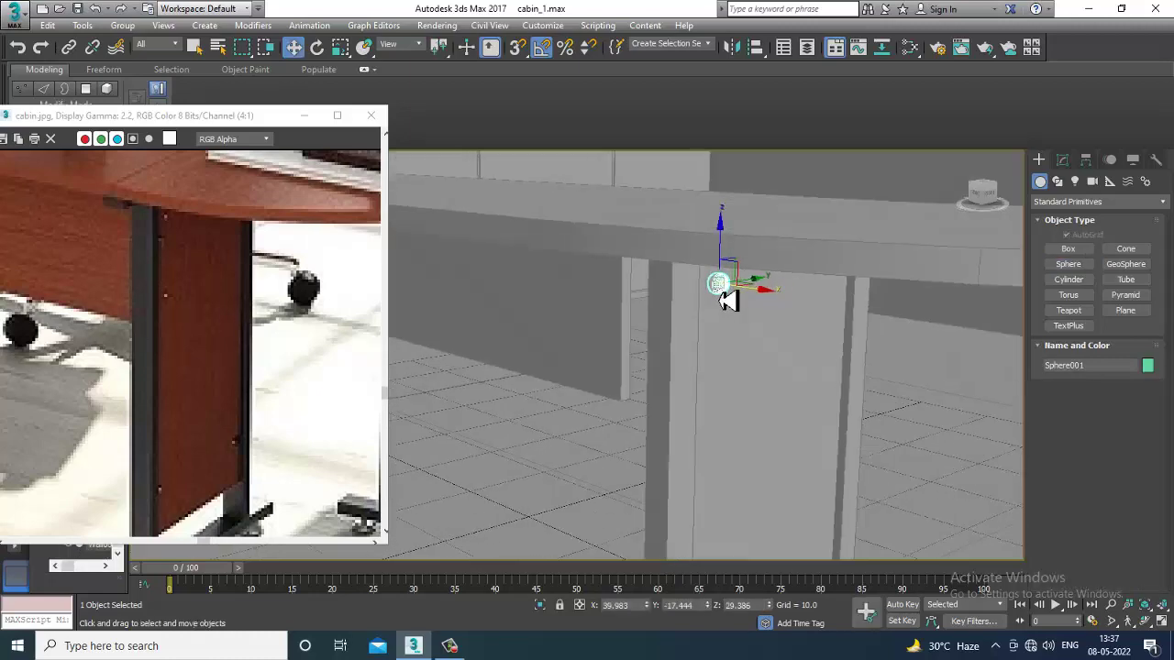
- Reduce the sphere to 11 segments and set its hemisphere value to 0.5 to form a domed screw head
key("z")
left_click(1064, 164)
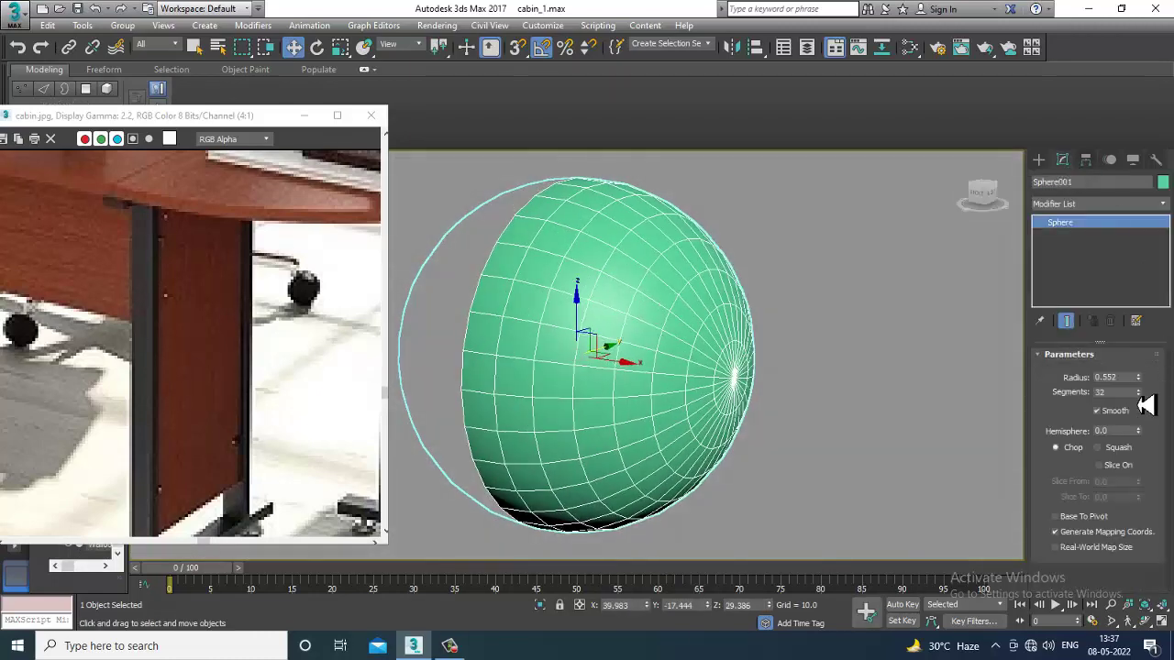
left_click_drag(1146, 406, 1157, 422)
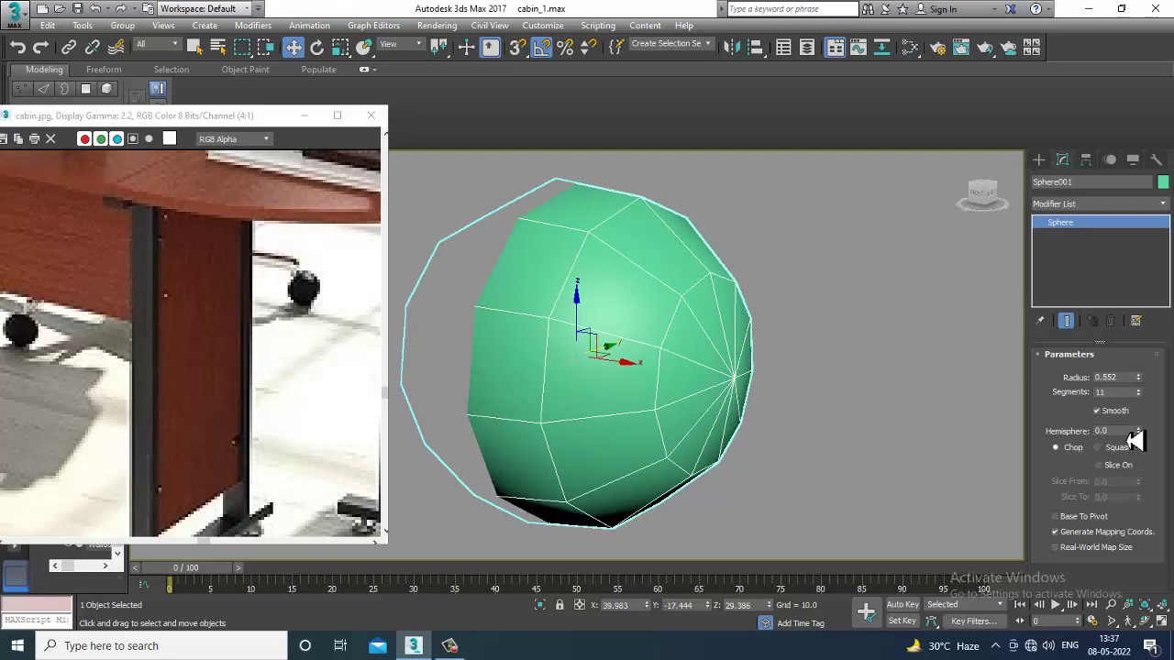
type("0.5")
key("Return")
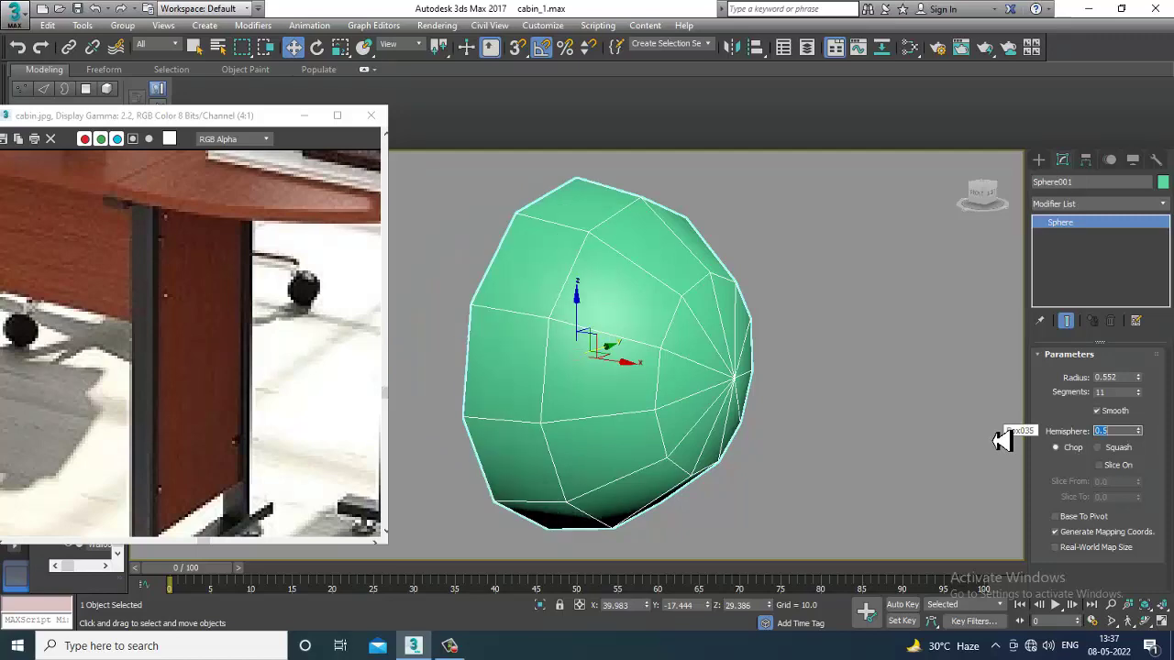
- Nudge the screw head along X to about 39.962 against the leg panel and scale it down uniformly
middle_click_drag(593, 394, 634, 395, "alt")
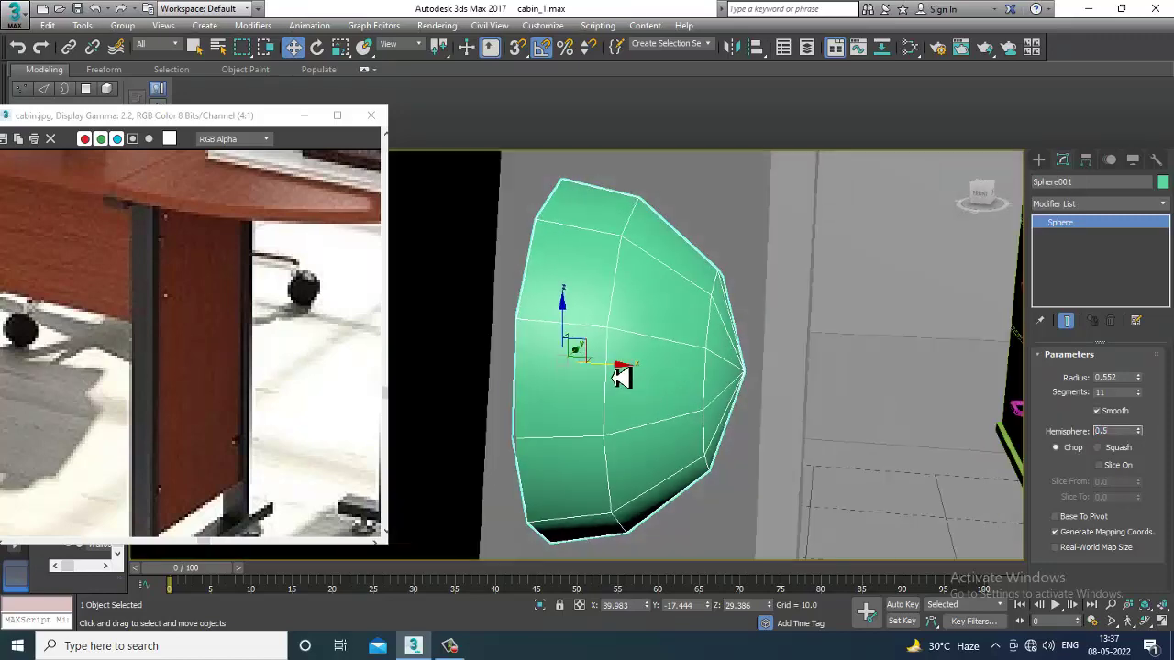
left_click_drag(622, 377, 617, 375)
scroll(618, 377, "down", 6)
middle_click_drag(804, 422, 676, 379, "alt")
key("r")
left_click_drag(636, 385, 713, 498)
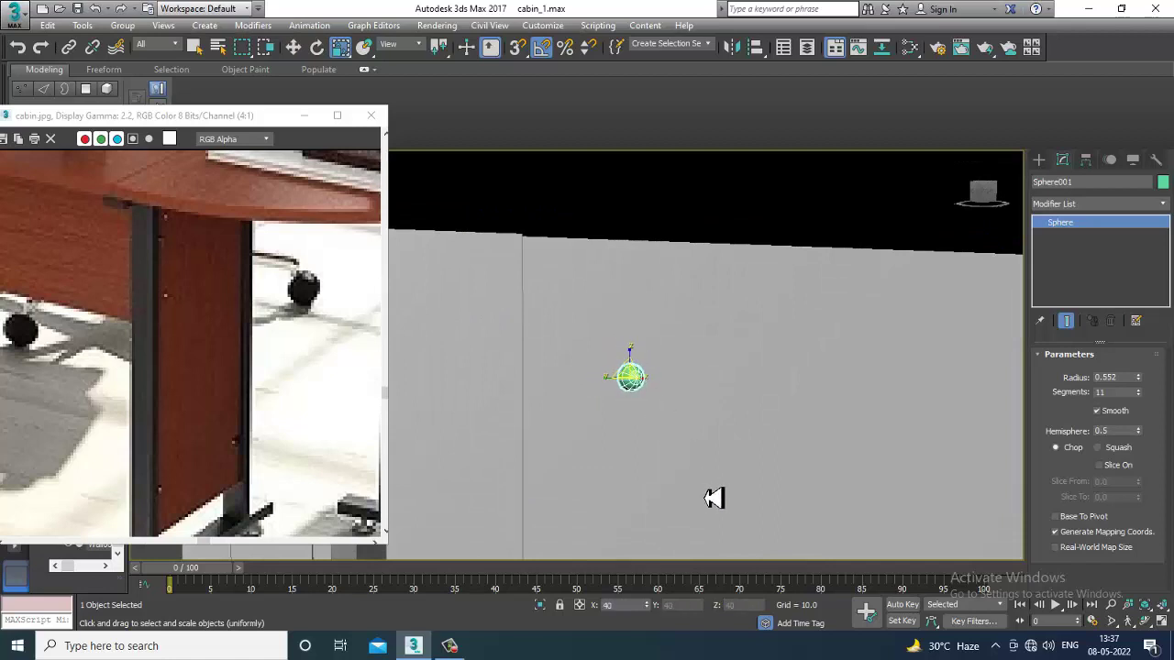
- Move the screw head to the leg panel's upper corner at about Y -17.755 and Z 30.144, keeping it selected
key("w")
left_click_drag(634, 333, 617, 240)
left_click_drag(686, 290, 619, 321)
middle_click_drag(619, 321, 666, 331, "alt")
scroll(668, 331, "down", 4)
middle_click_drag(757, 383, 694, 380, "alt")
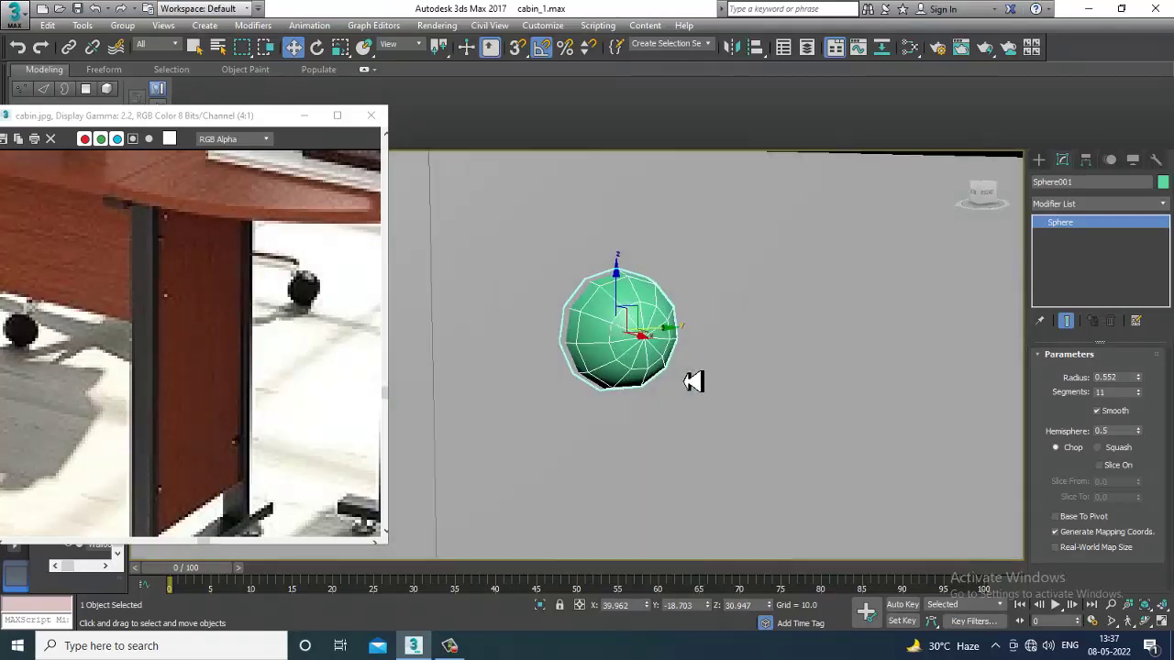
scroll(694, 376, "down", 4)
scroll(752, 367, "down", 6)
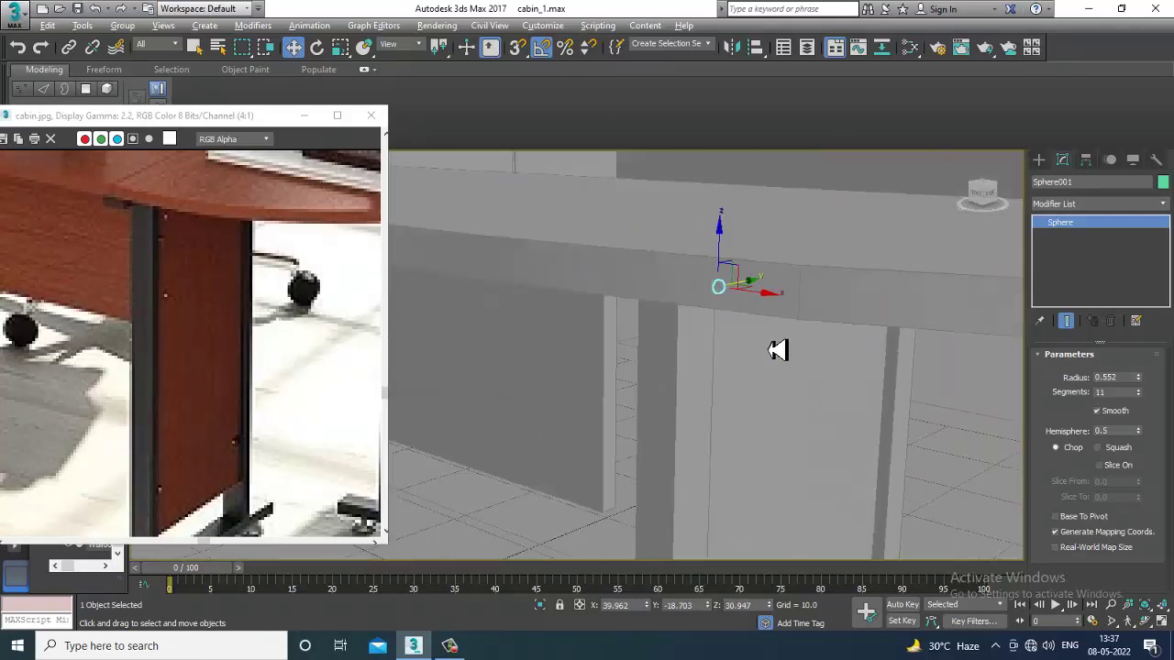
scroll(790, 369, "down", 5)
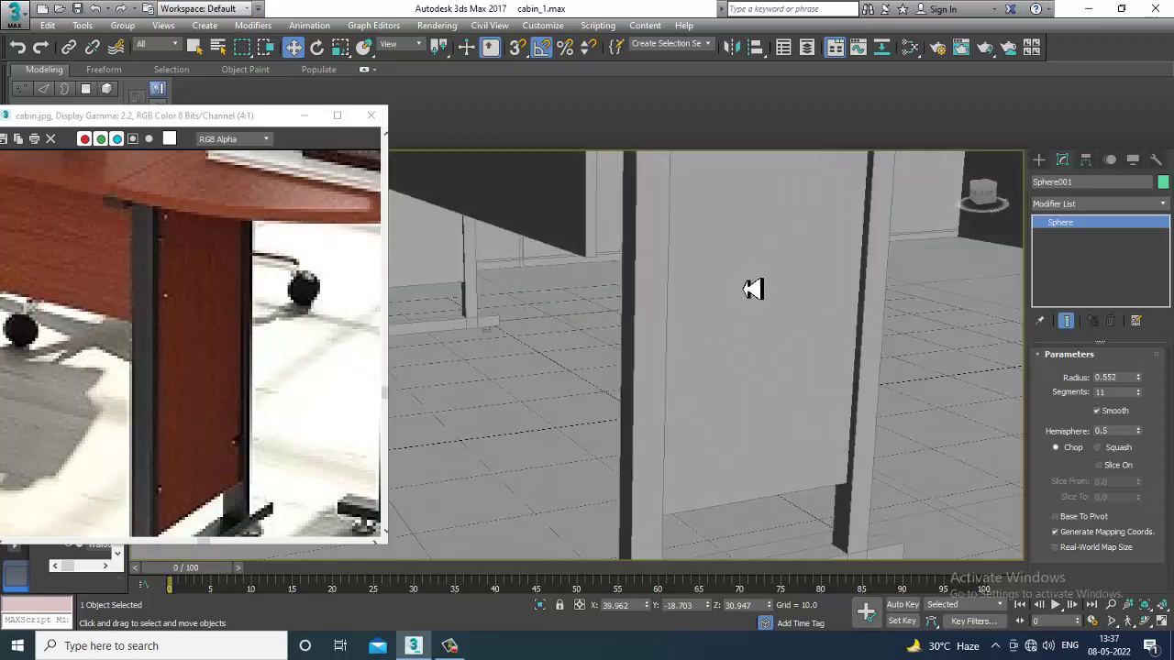
middle_click_drag(762, 297, 764, 286, "alt")
middle_click_drag(764, 286, 764, 252)
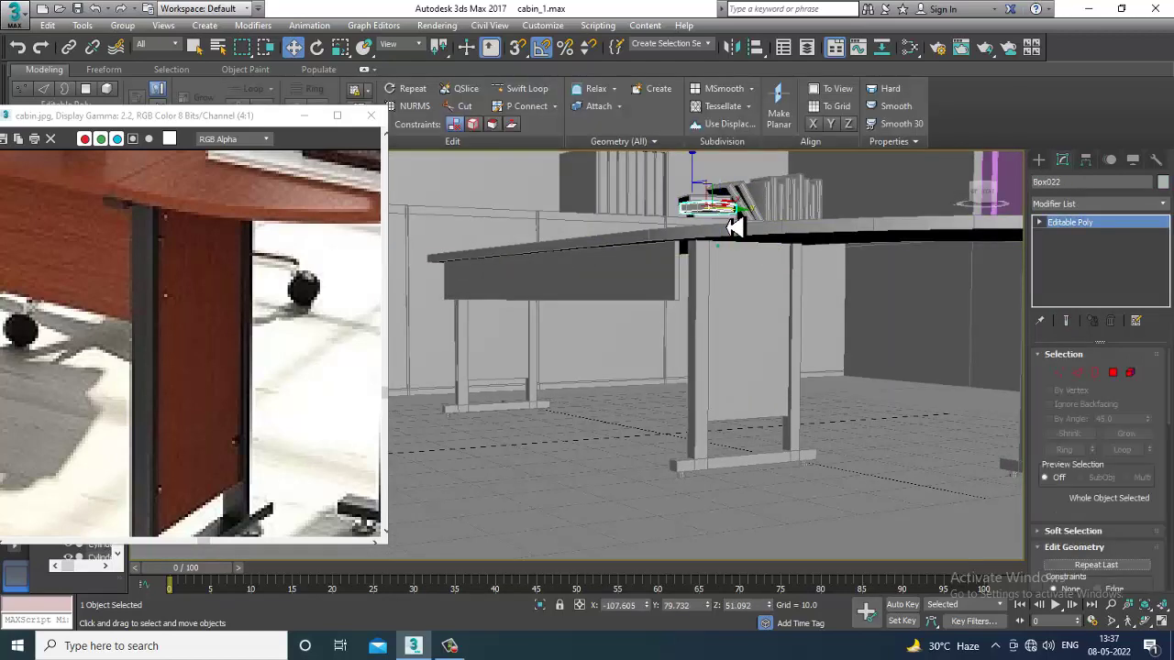
key("ctrl+z")
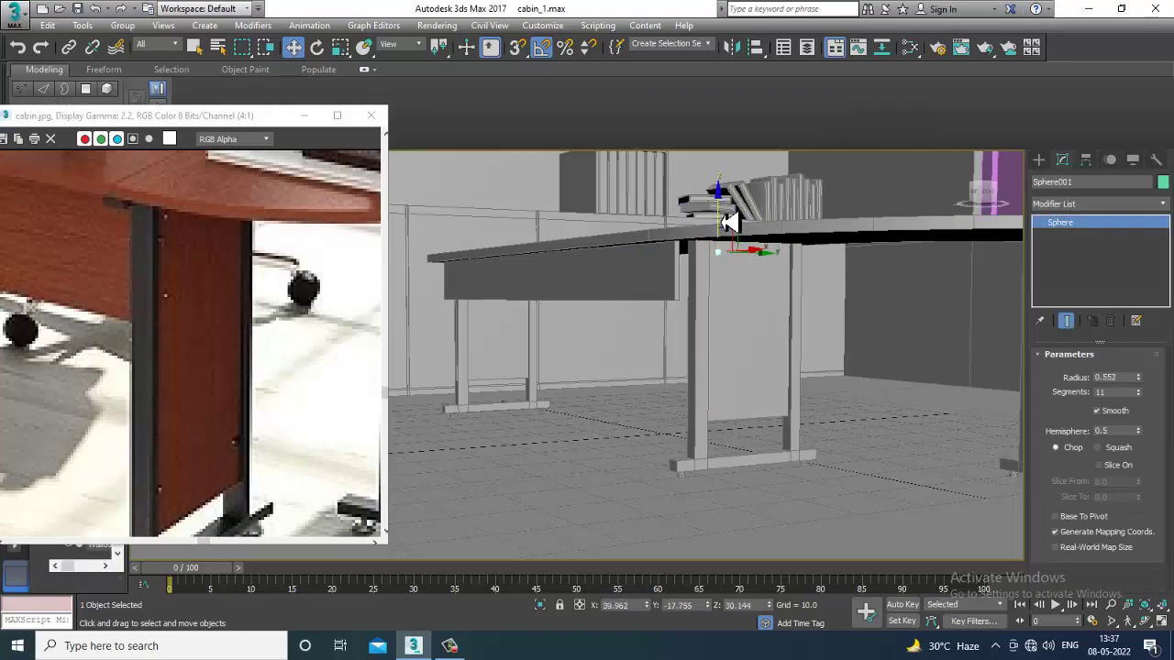
- Make two copies of the screw head down along Z and lower the bottom one to about Z 9.943
left_click_drag(726, 225, 743, 283, "shift")
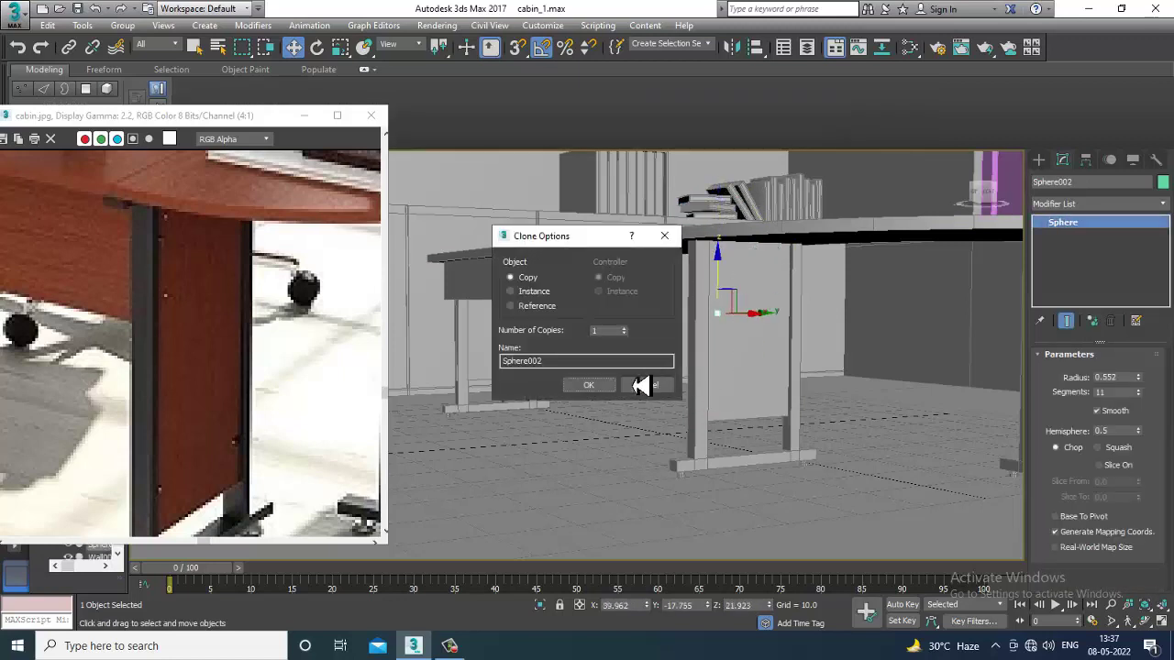
left_click(589, 384)
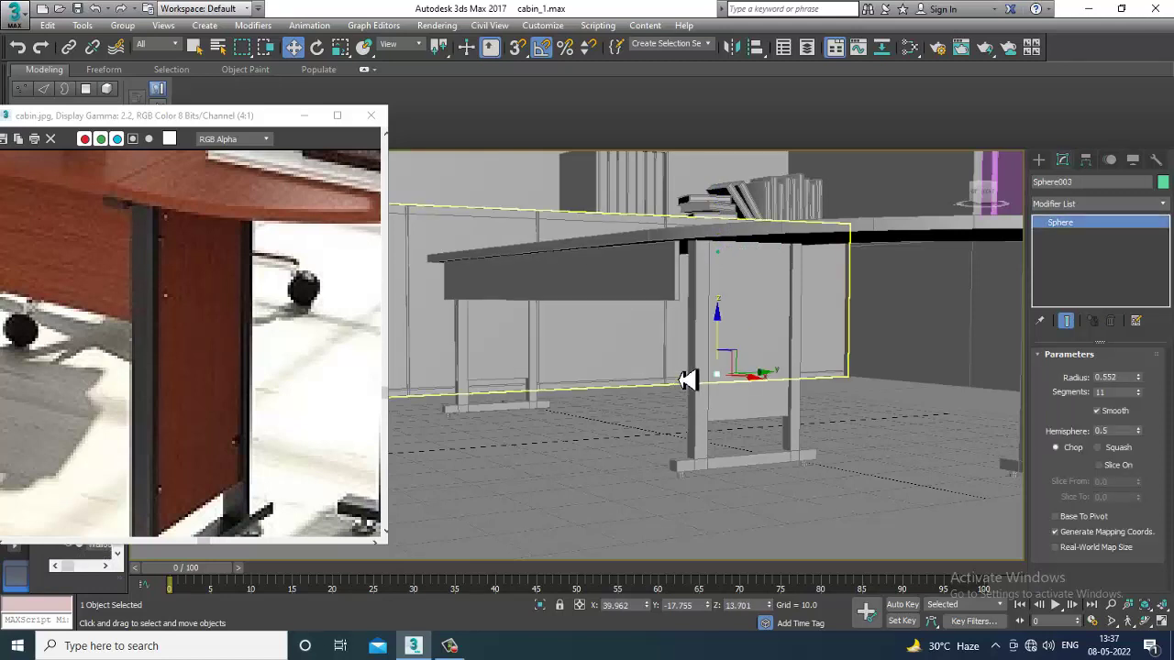
left_click_drag(731, 333, 734, 362)
scroll(730, 350, "up", 3)
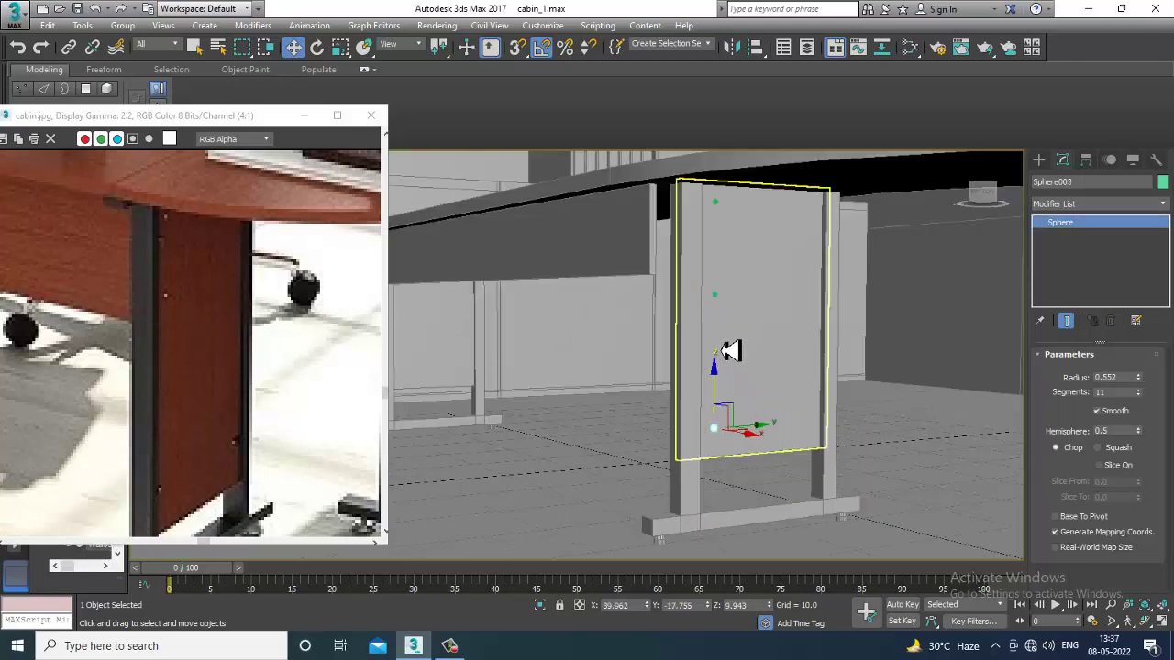
- Select all three screw heads and copy them along Y to the opposite edge of the leg panel
left_click(721, 306, "ctrl")
left_click(724, 204, "ctrl")
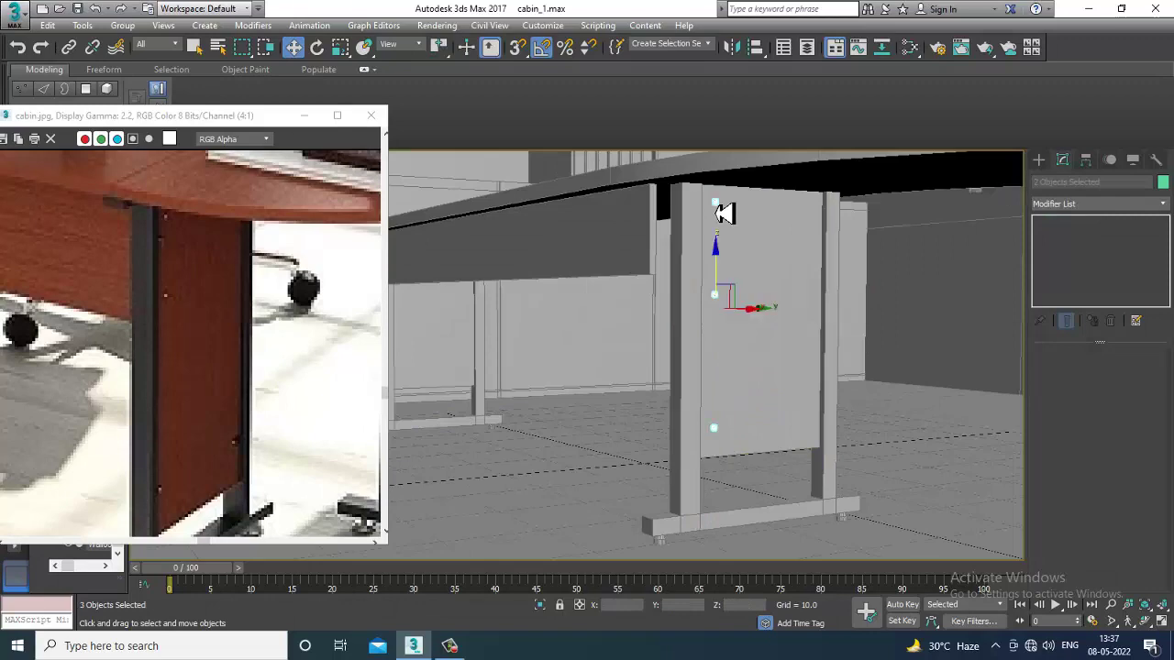
scroll(784, 338, "up", 1)
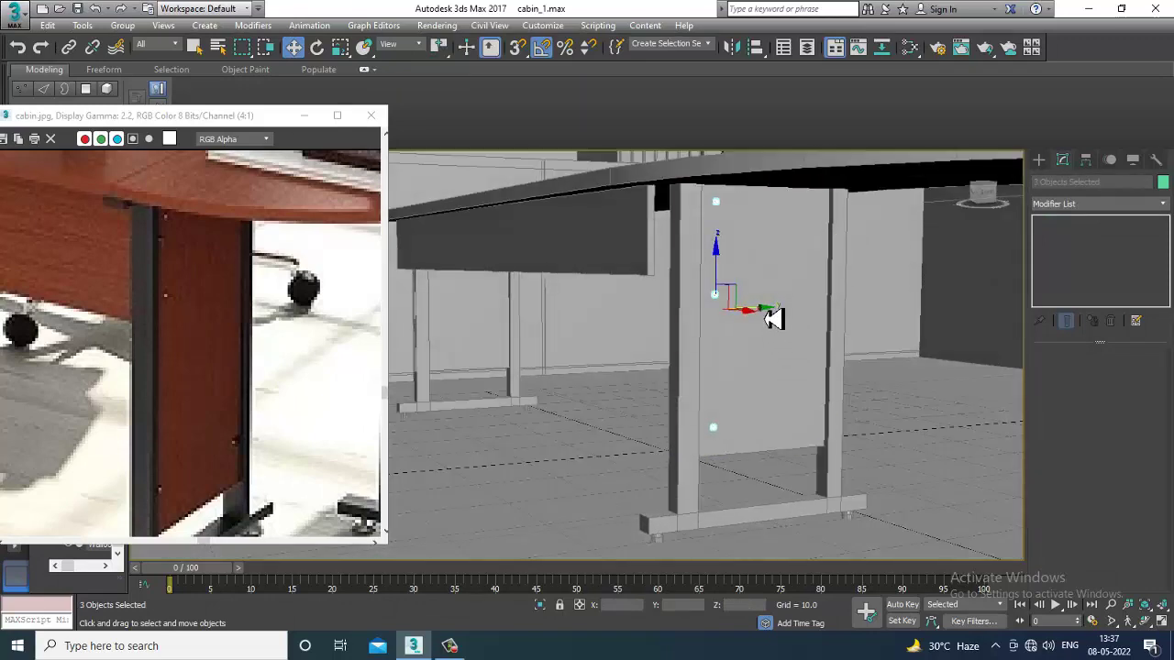
left_click_drag(776, 314, 874, 320, "shift")
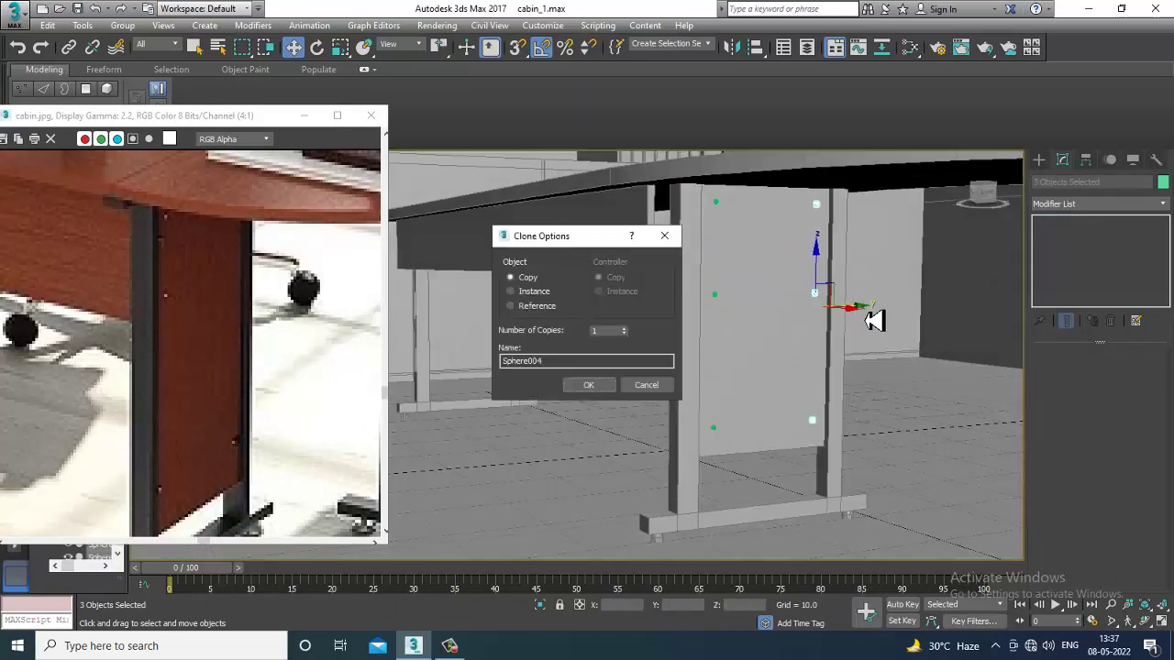
left_click(601, 388)
scroll(773, 348, "down", 6)
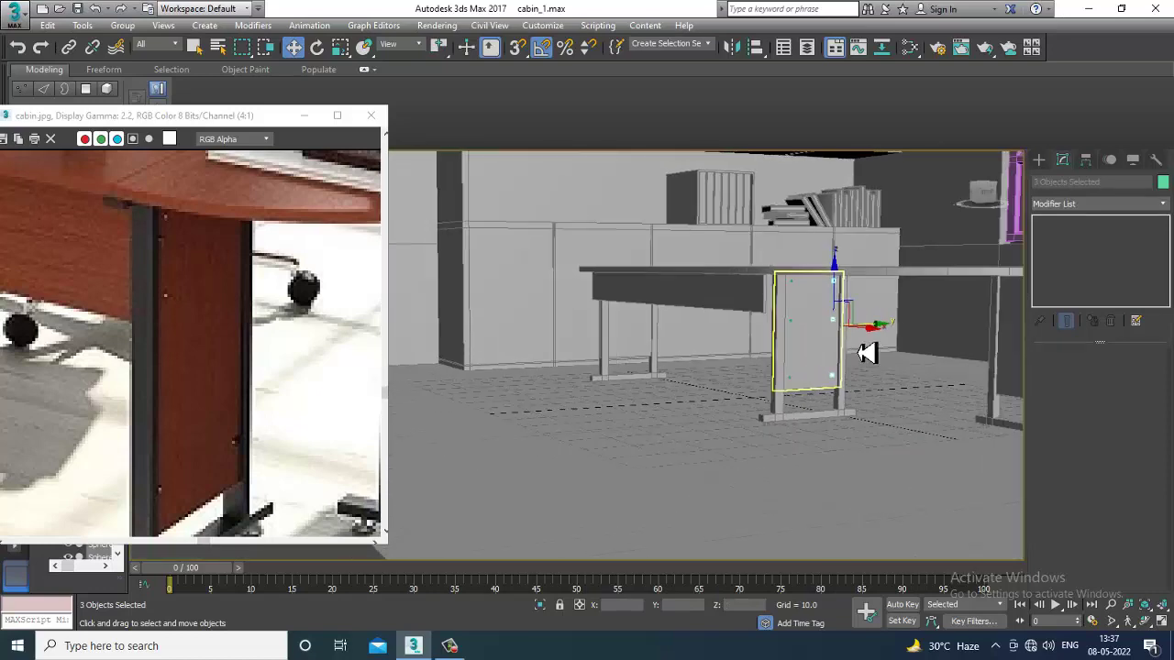
- Select all six screw heads on the middle leg panel and copy them along X to the desk's far end leg
scroll(204, 329, "down", 2)
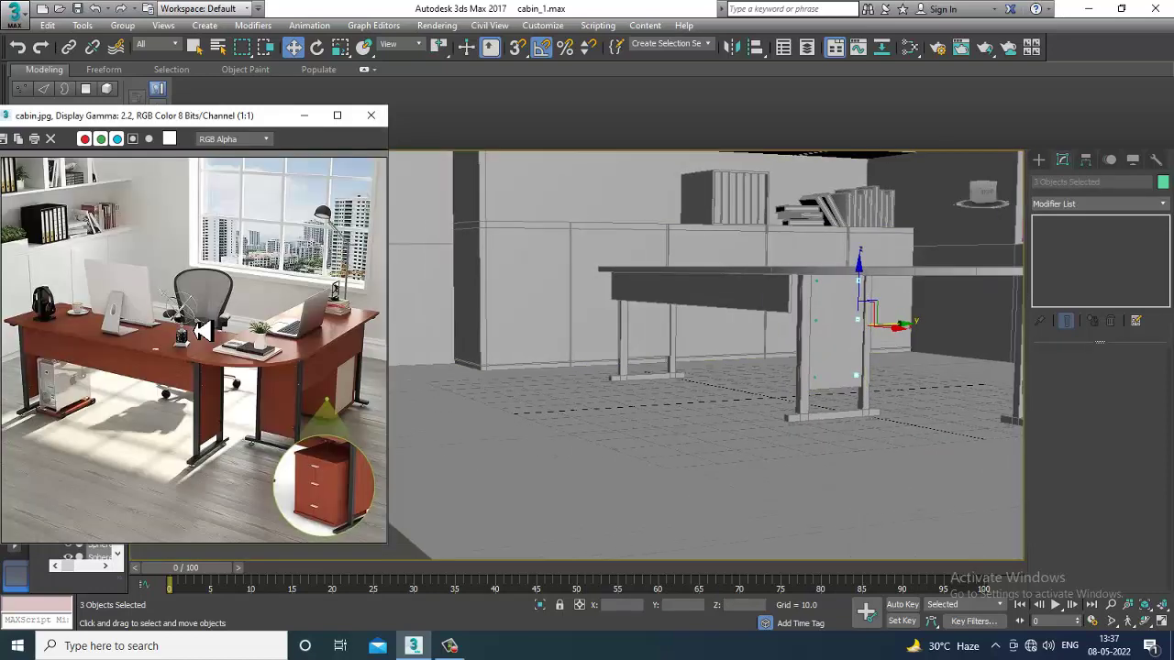
scroll(825, 367, "up", 2)
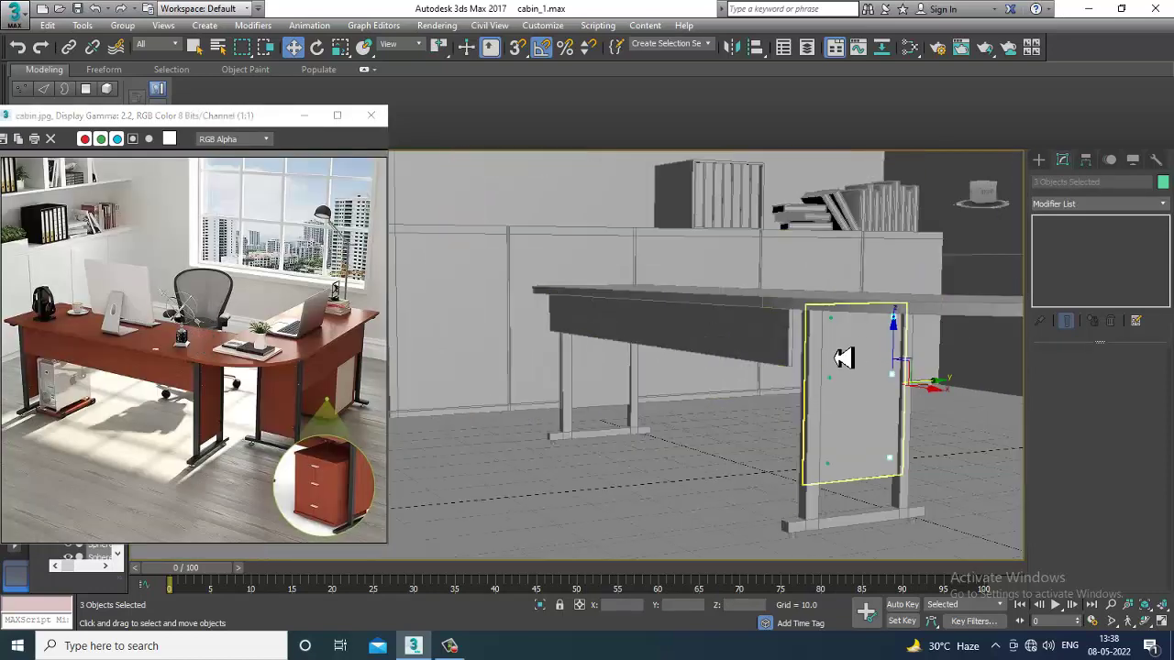
left_click(831, 319, "ctrl")
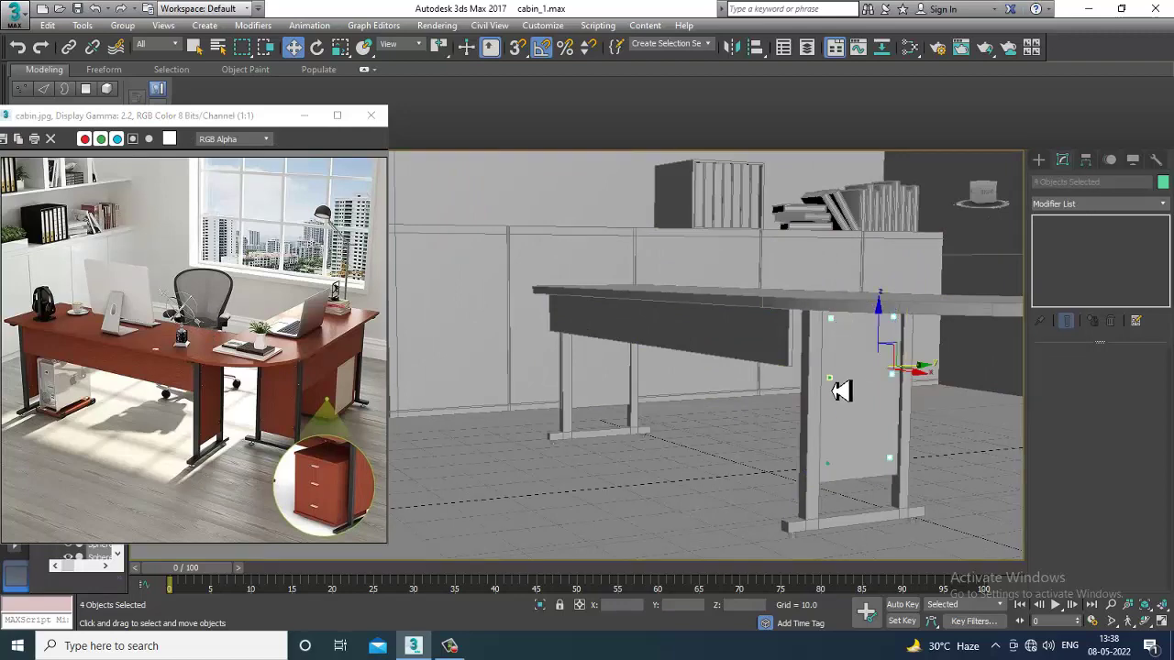
left_click(830, 377, "ctrl")
left_click(828, 463, "ctrl")
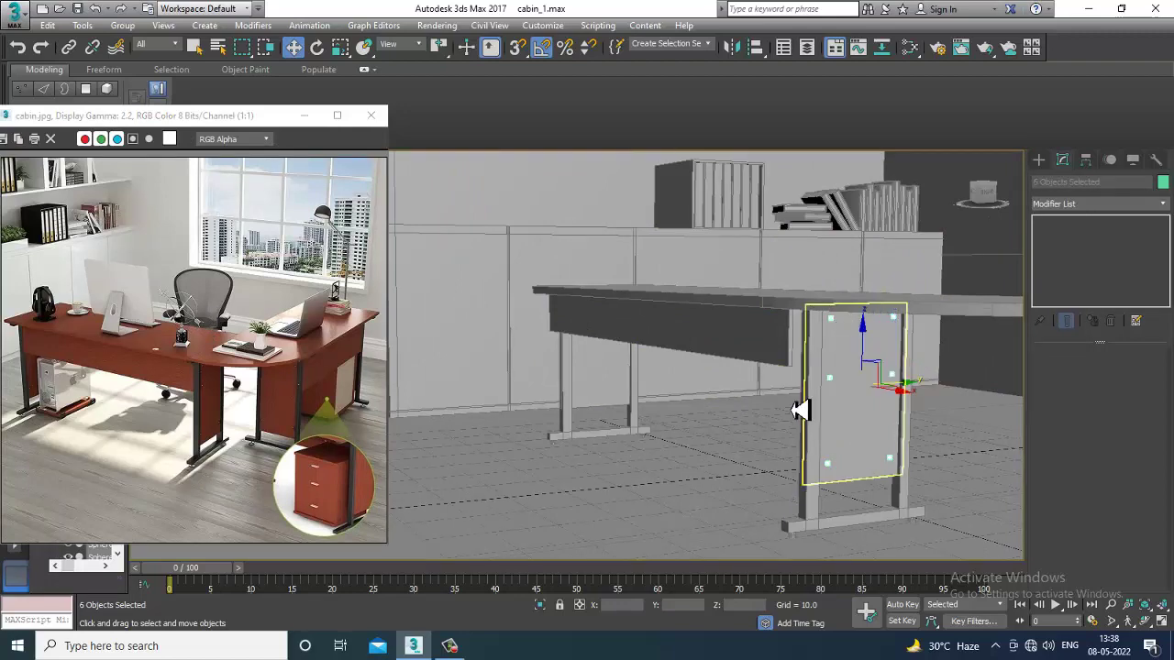
middle_click_drag(720, 418, 825, 422, "alt")
left_click(450, 645)
left_click(1141, 537)
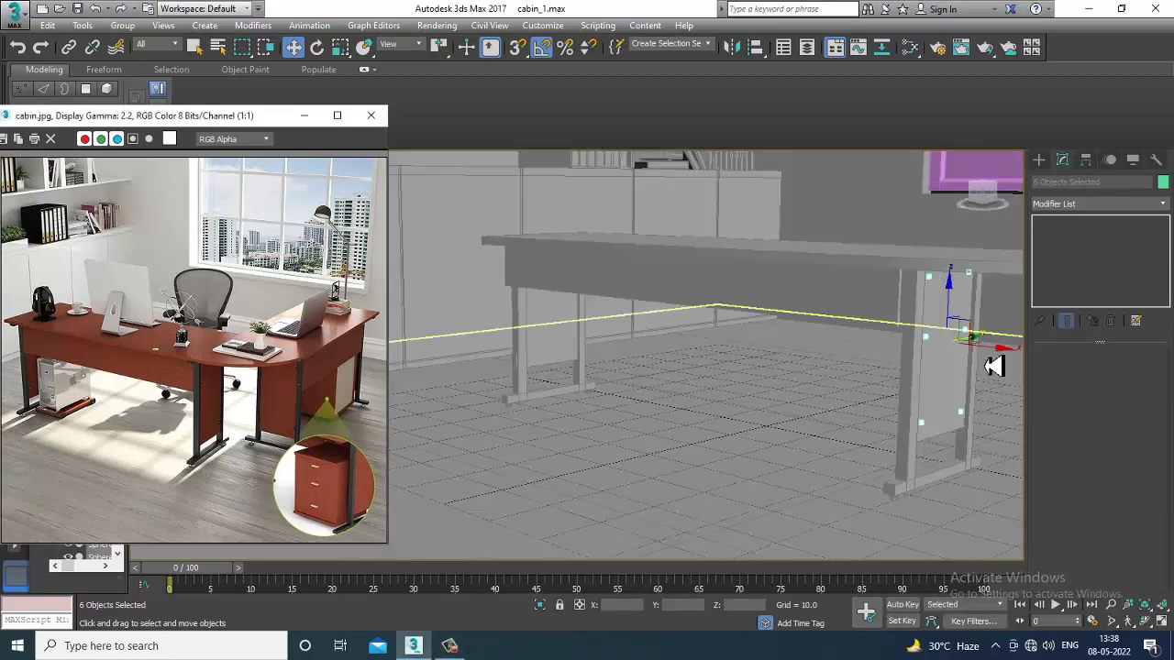
mouse_move(1000, 351)
left_mouse_down()
mouse_move(963, 358)
mouse_move(612, 296)
left_mouse_up()
left_click(605, 384)
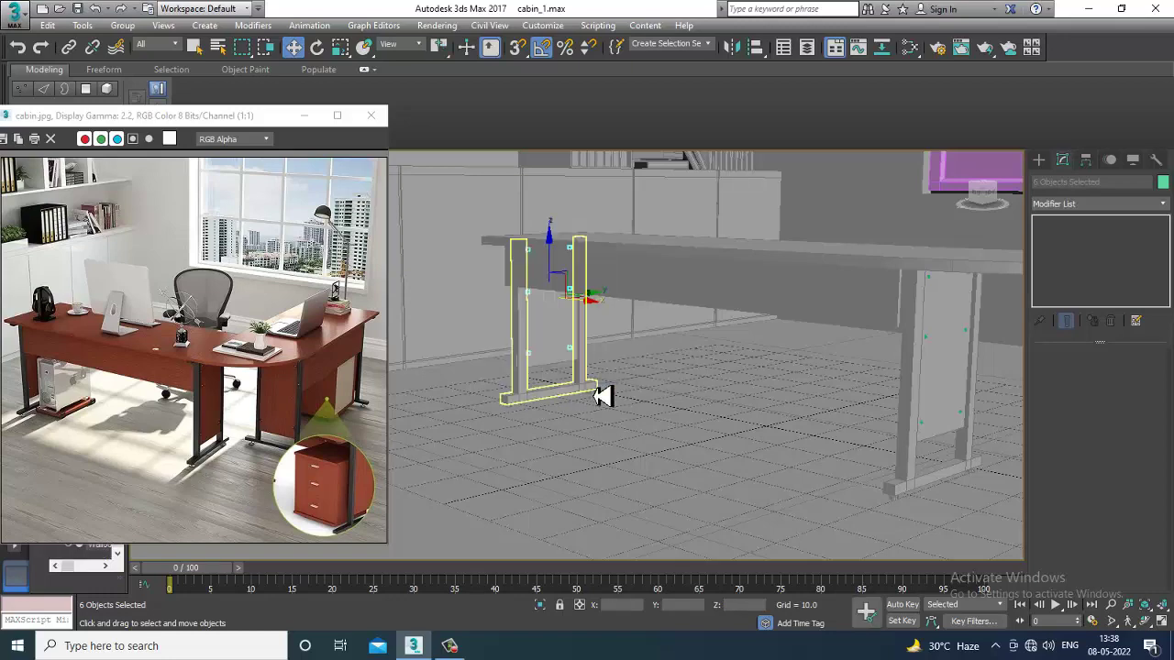
- Adjust the six copied screw heads along X to sit against the end leg's panel
scroll(587, 385, "up", 5)
left_click_drag(651, 348, 675, 345)
scroll(724, 397, "down", 6)
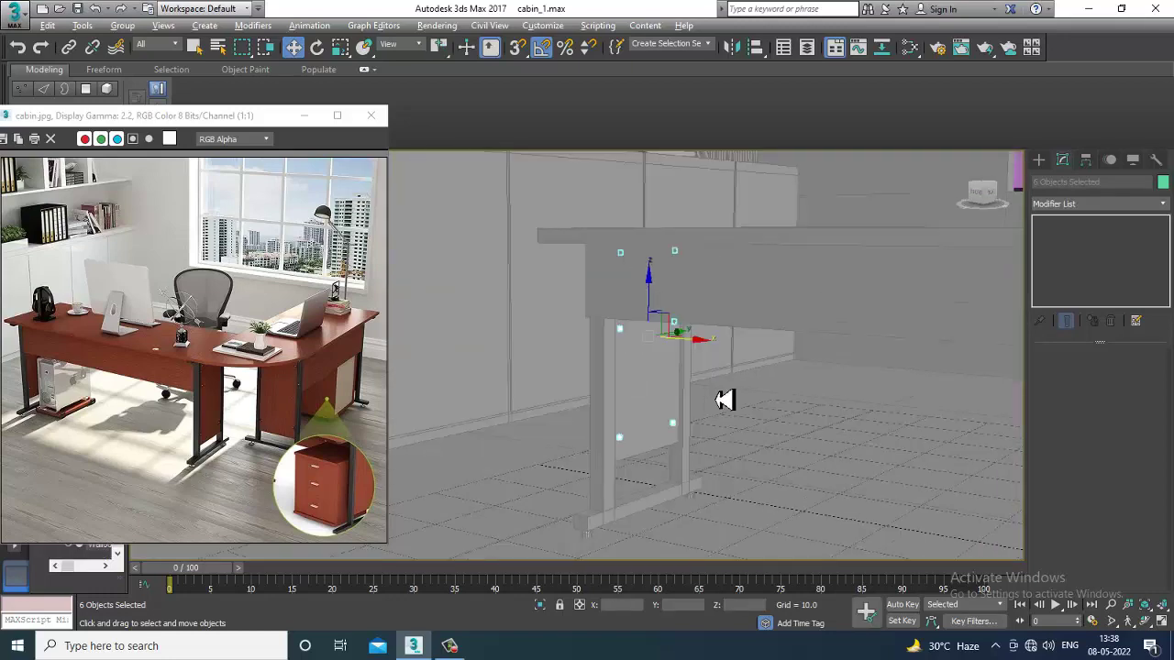
- Copy the six screw heads to the leg panel beside the drawer cabinet and rotate the copies 90° about Z
scroll(807, 438, "up", 6)
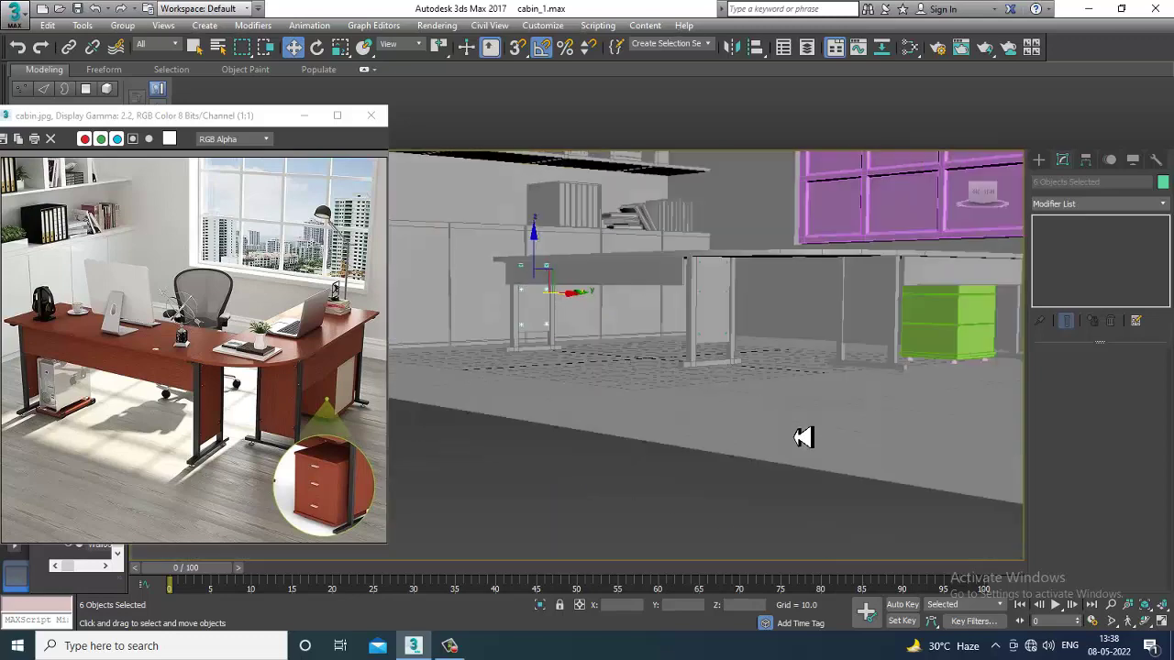
scroll(766, 427, "up", 3)
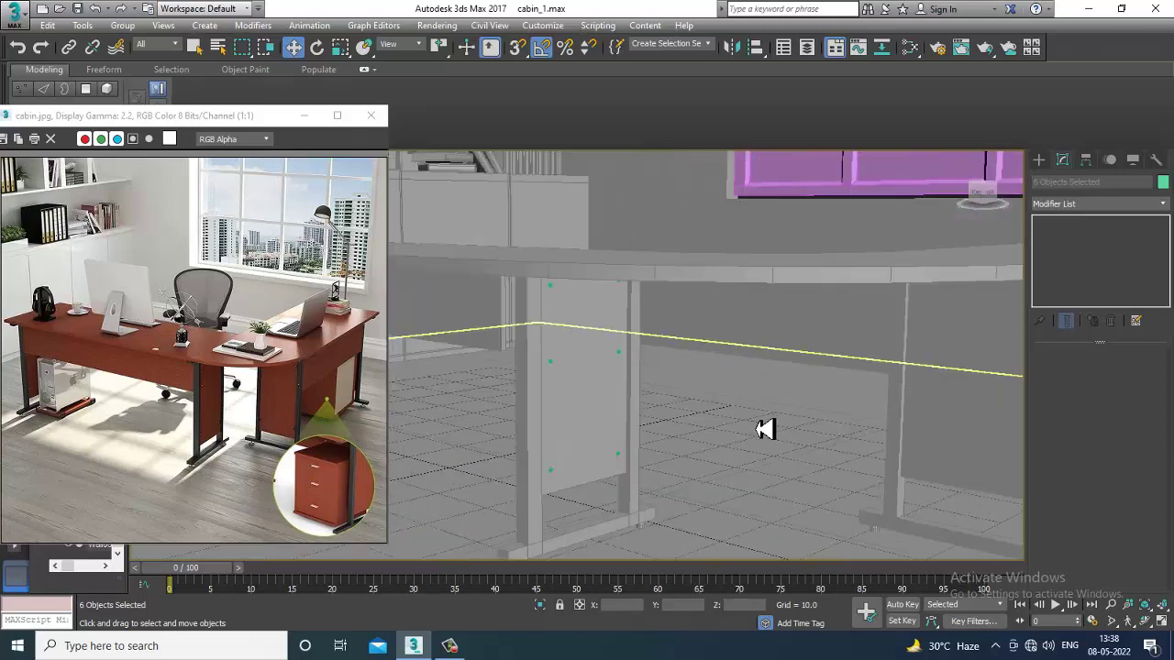
scroll(755, 400, "down", 5)
scroll(569, 359, "up", 2)
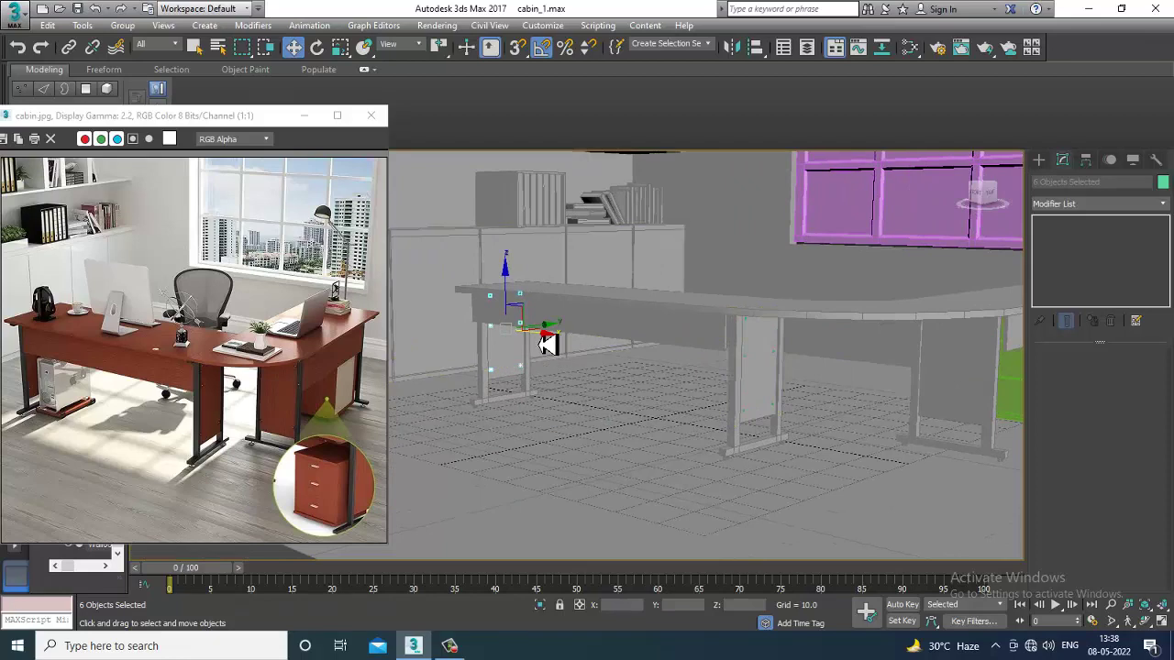
mouse_move(814, 401)
left_mouse_down("shift")
mouse_move(944, 414)
mouse_move(927, 418)
left_mouse_up("shift")
left_click(588, 385)
scroll(817, 361, "down", 2)
key("e")
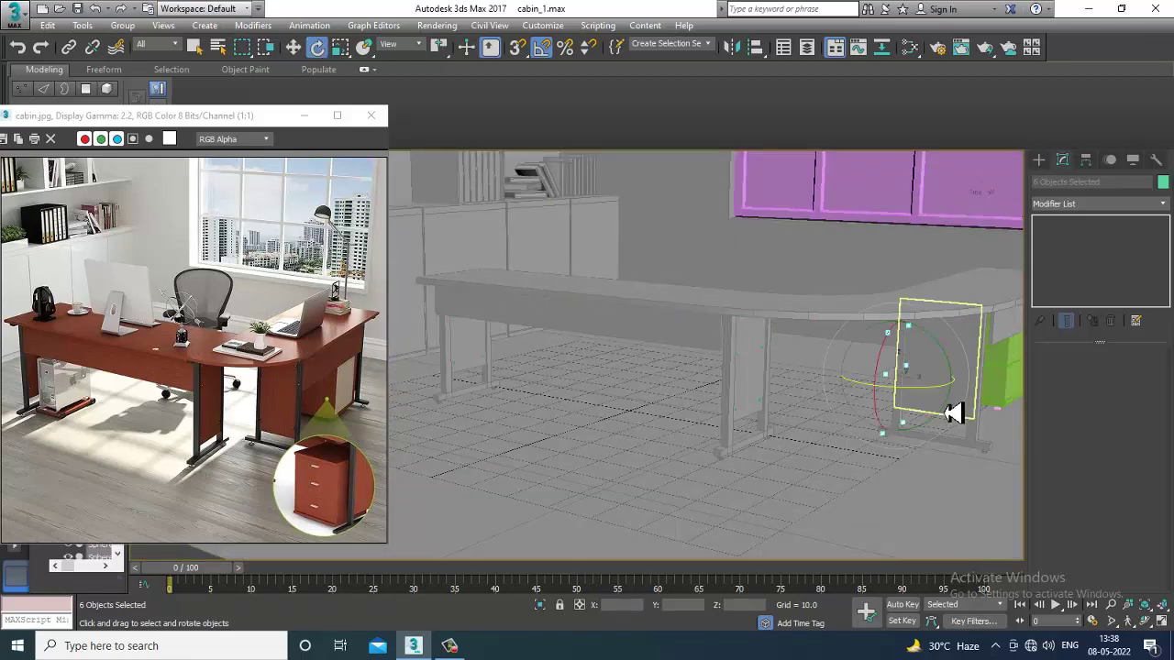
- Move the six rotated screw heads along Y onto the face of the leg panel beside the drawer cabinet
key("w")
mouse_move(932, 397)
middle_mouse_down("alt")
mouse_move(906, 388)
mouse_move(920, 392)
middle_mouse_up("alt")
key("alt+w")
right_click(471, 236)
key("alt+w")
key("z")
scroll(702, 309, "down", 6)
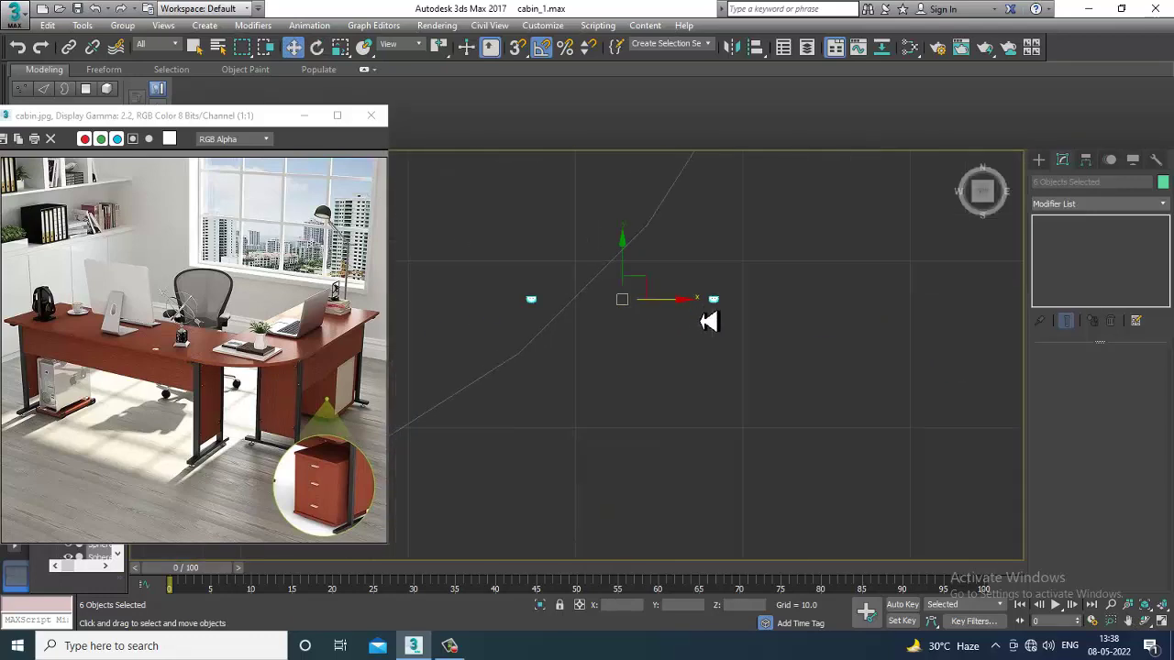
scroll(683, 402, "up", 3)
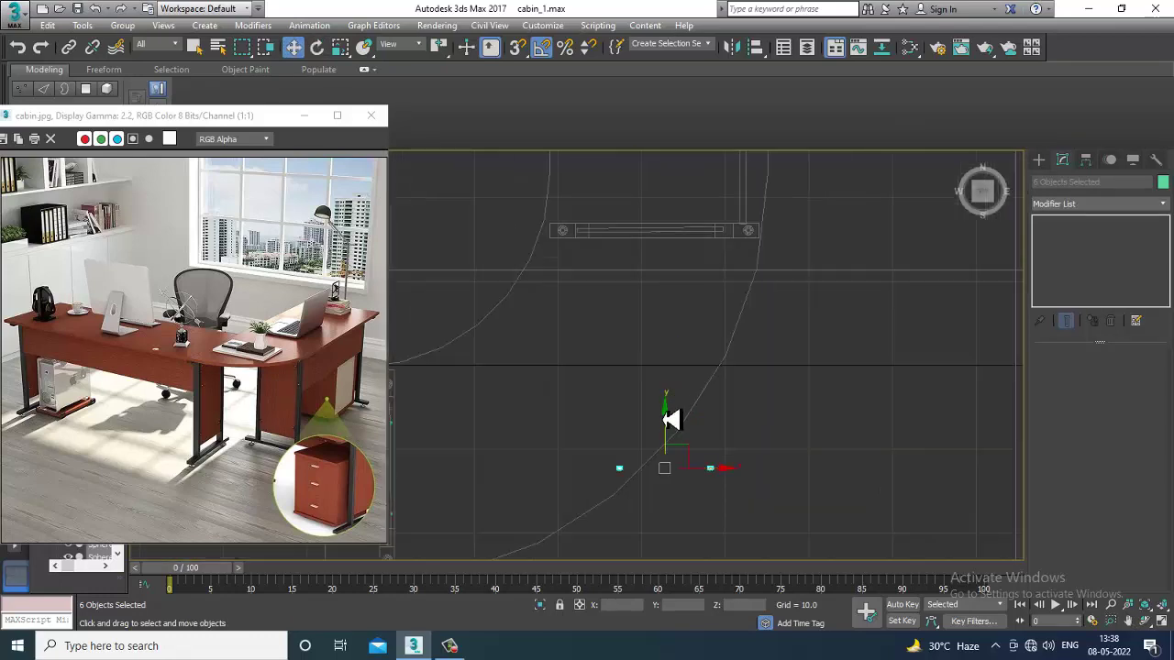
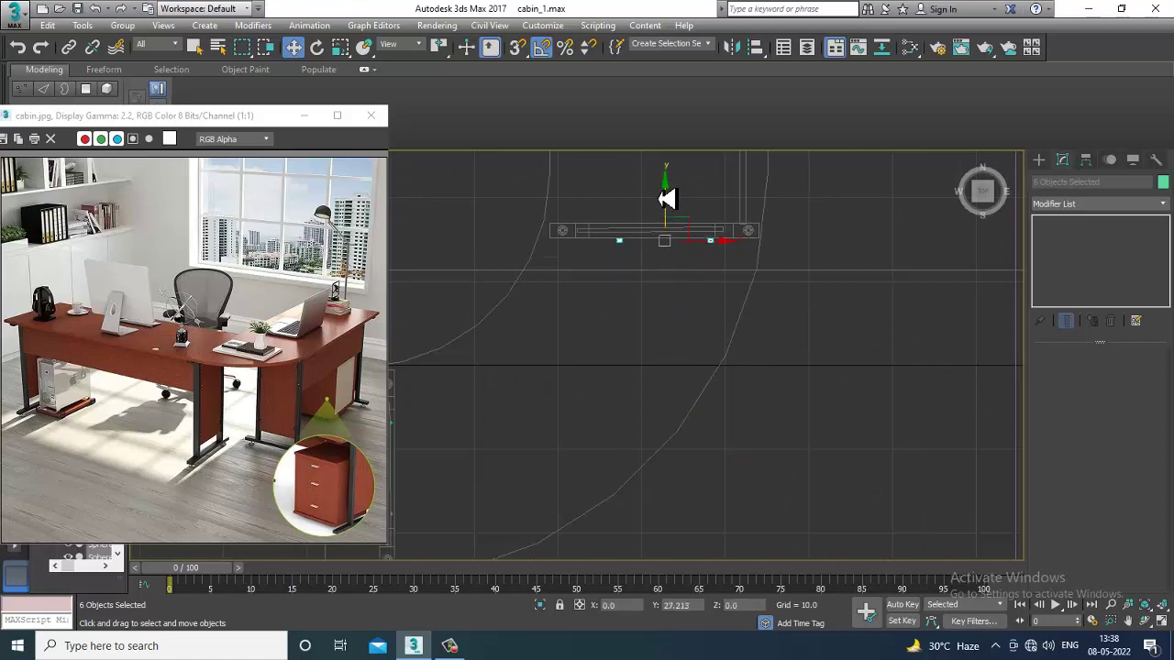
key("alt+w")
middle_click(932, 492)
key("alt+w")
middle_click_drag(762, 427, 705, 348, "alt")
middle_click_drag(706, 293, 584, 342, "alt")
left_click_drag(553, 330, 645, 330)
middle_click_drag(644, 330, 136, 363, "alt")
- Examine the headphone stand on the desk end in the reference image and the matching desk corner in the model
left_click(131, 361)
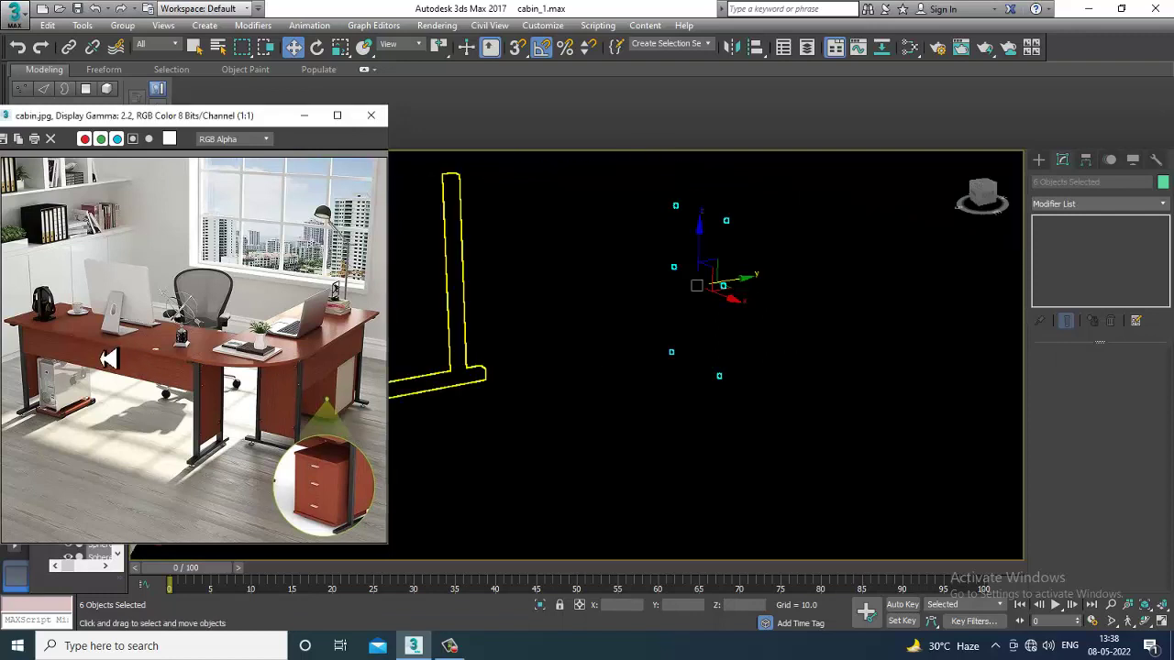
scroll(88, 357, "up", 1)
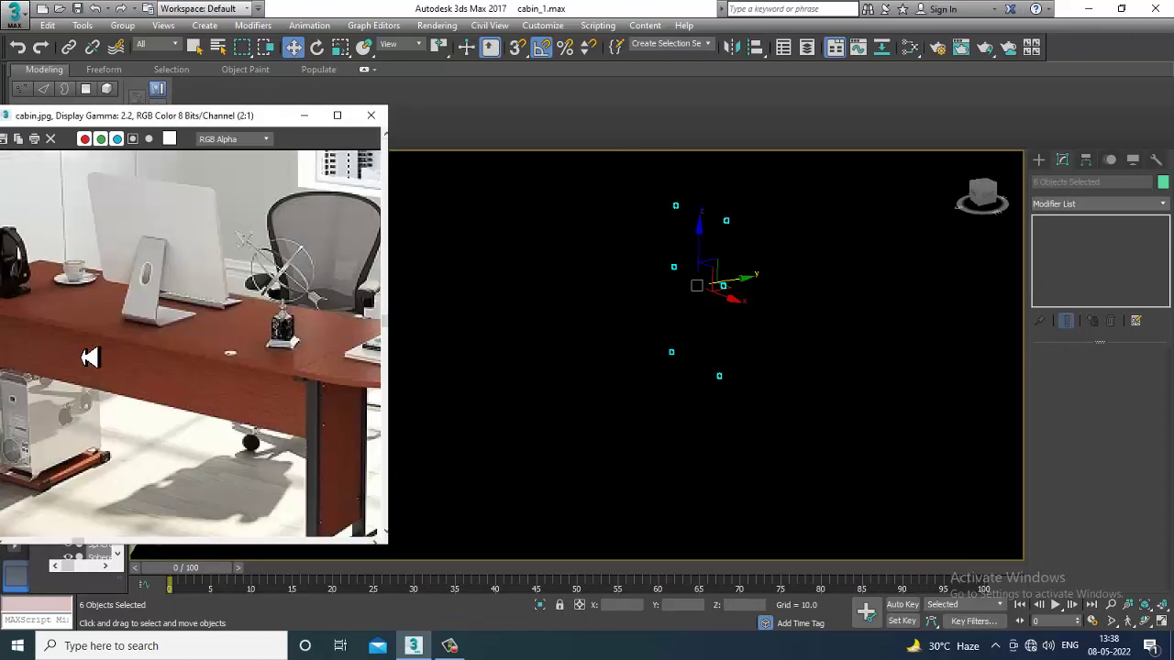
middle_click_drag(48, 318, 113, 324)
middle_click_drag(53, 294, 131, 358)
scroll(130, 360, "up", 2)
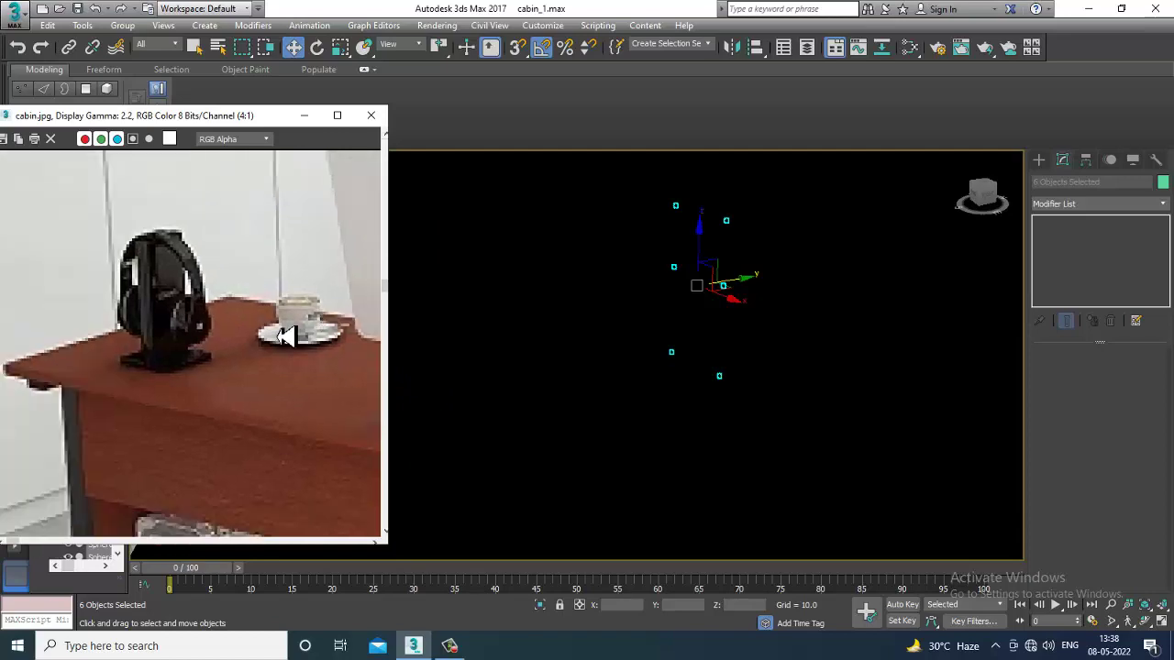
middle_click_drag(731, 293, 806, 385, "alt")
scroll(800, 316, "down", 7)
scroll(807, 385, "up", 4)
middle_click_drag(754, 353, 768, 367, "alt")
scroll(768, 366, "up", 4)
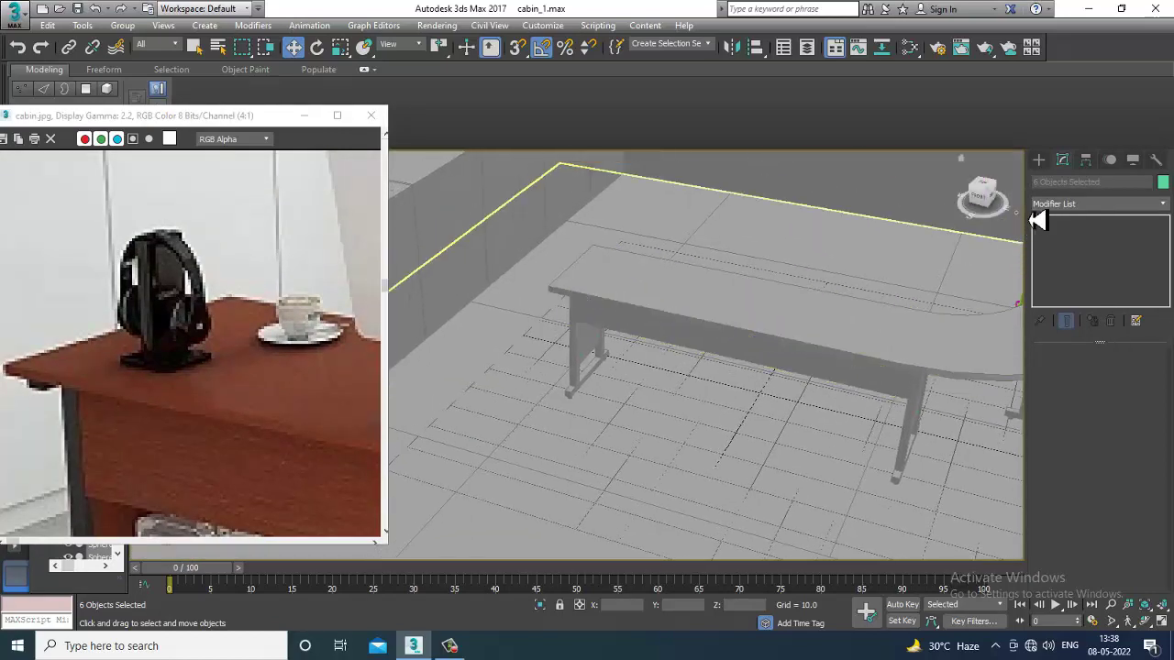
- Draw a flat box about 5.24 wide, 3.56 long and 0.12 high near the desk end as the headphone stand's base
left_click(1038, 162)
left_click(1081, 252)
middle_click_drag(741, 359, 732, 398, "alt")
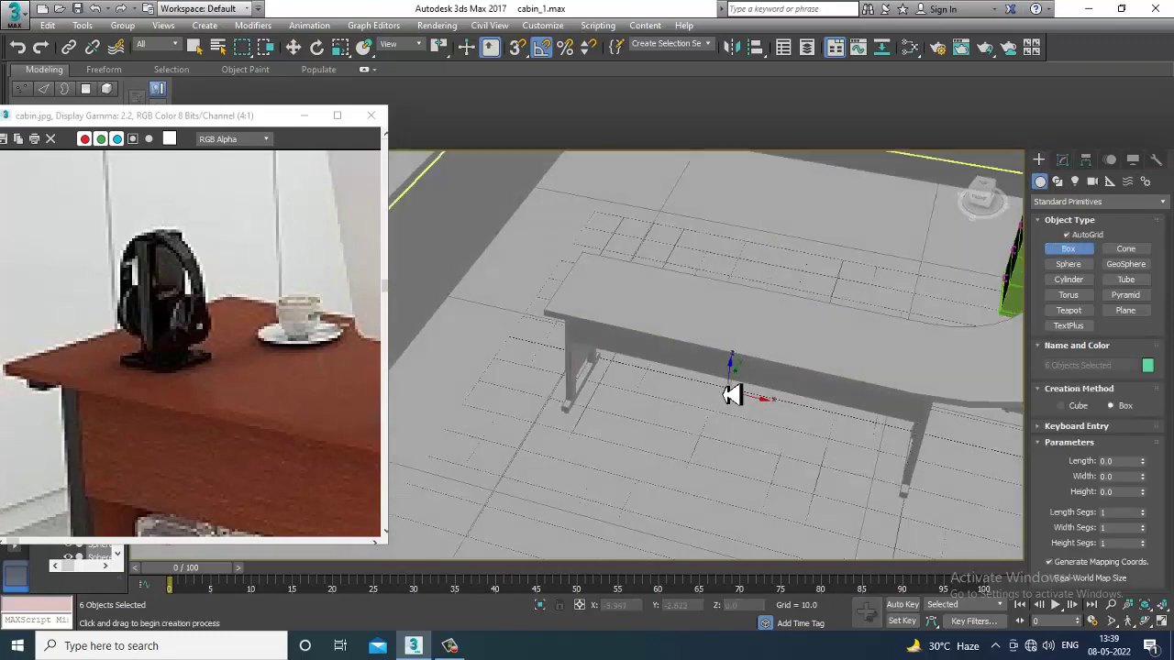
scroll(702, 378, "up", 3)
key("alt+w")
middle_click(492, 289)
key("alt+w")
middle_click_drag(537, 305, 836, 234)
scroll(609, 380, "down", 2)
middle_click_drag(552, 322, 779, 399)
scroll(714, 419, "down", 3)
middle_click_drag(603, 333, 623, 464)
scroll(580, 390, "down", 4)
middle_click_drag(495, 454, 848, 355)
scroll(712, 417, "up", 2)
scroll(687, 396, "up", 3)
left_click_drag(654, 385, 685, 406)
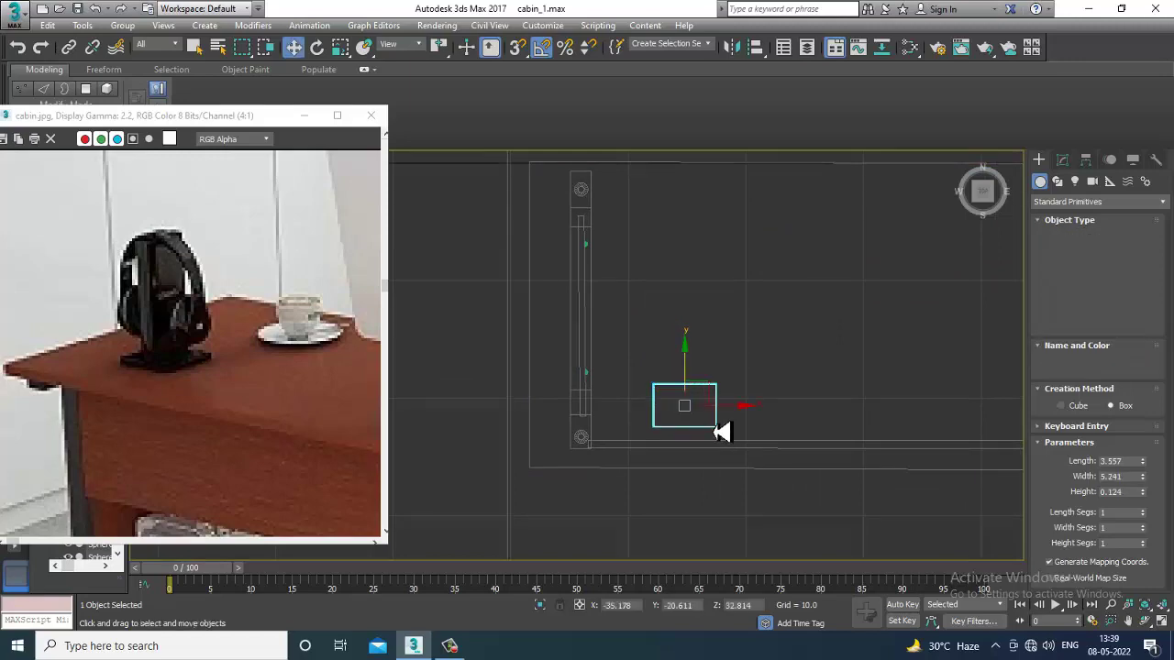
right_click(721, 428)
- Scale the base box along Z to about 230% and lower it slightly onto the desktop
key("alt+w")
right_click(849, 474)
key("z")
key("alt+w")
middle_click_drag(849, 477, 773, 367, "alt")
scroll(817, 428, "down", 4)
scroll(812, 429, "down", 5)
scroll(802, 440, "up", 4)
scroll(776, 422, "up", 3)
key("r")
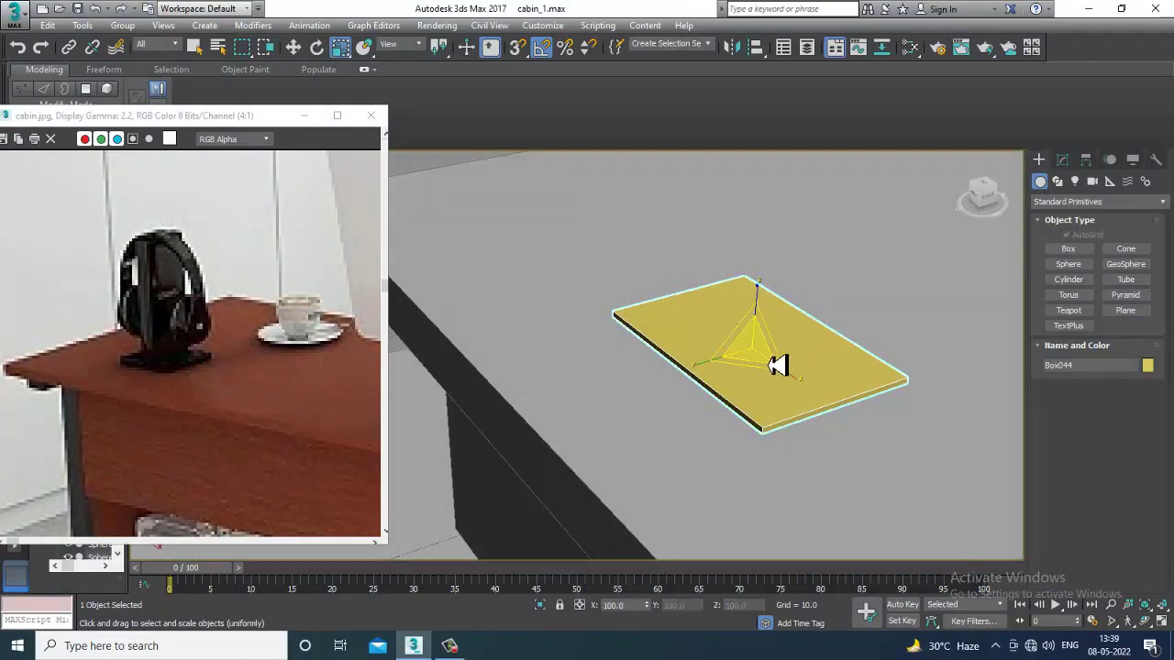
left_click_drag(773, 308, 761, 244)
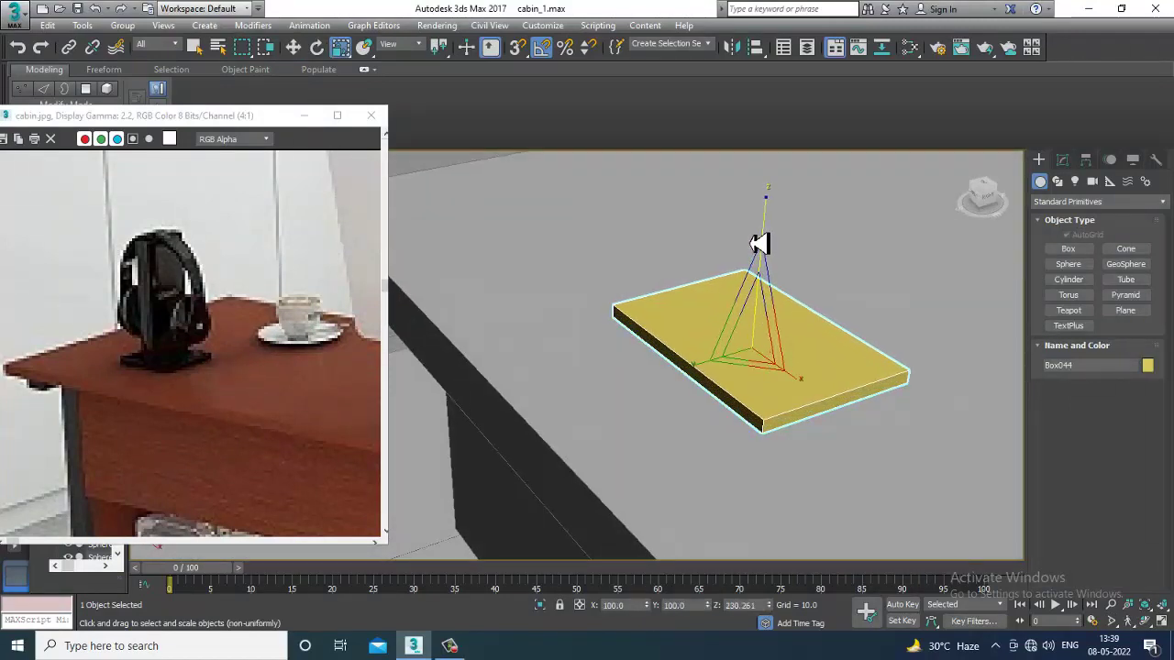
key("w")
middle_click_drag(745, 321, 770, 324, "alt")
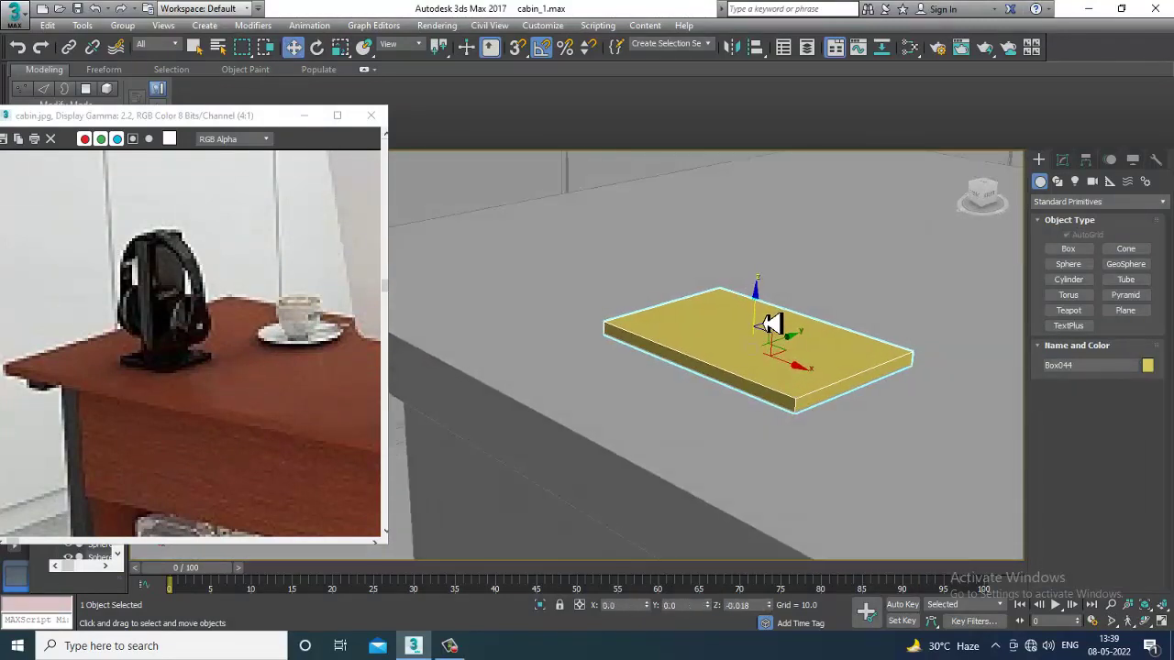
- Convert the base box to an Editable Poly and add two Swift Loop cuts that divide its width into three parts
right_click(763, 321)
mouse_move(828, 475)
left_click(990, 496)
middle_click_drag(751, 373, 692, 286, "alt")
left_click(526, 90)
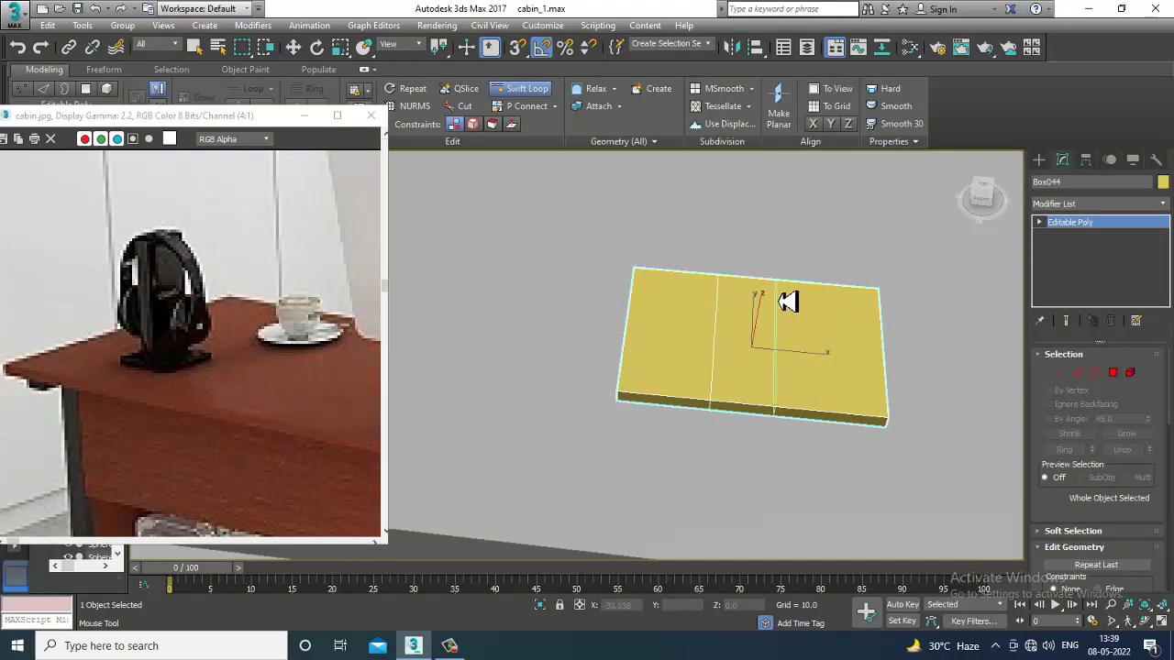
right_click(798, 300)
- Extrude the middle top polygon of the base upward by 10.0 to form the stand's column
middle_click_drag(797, 300, 814, 372, "alt")
left_click(1111, 373)
left_click(736, 357)
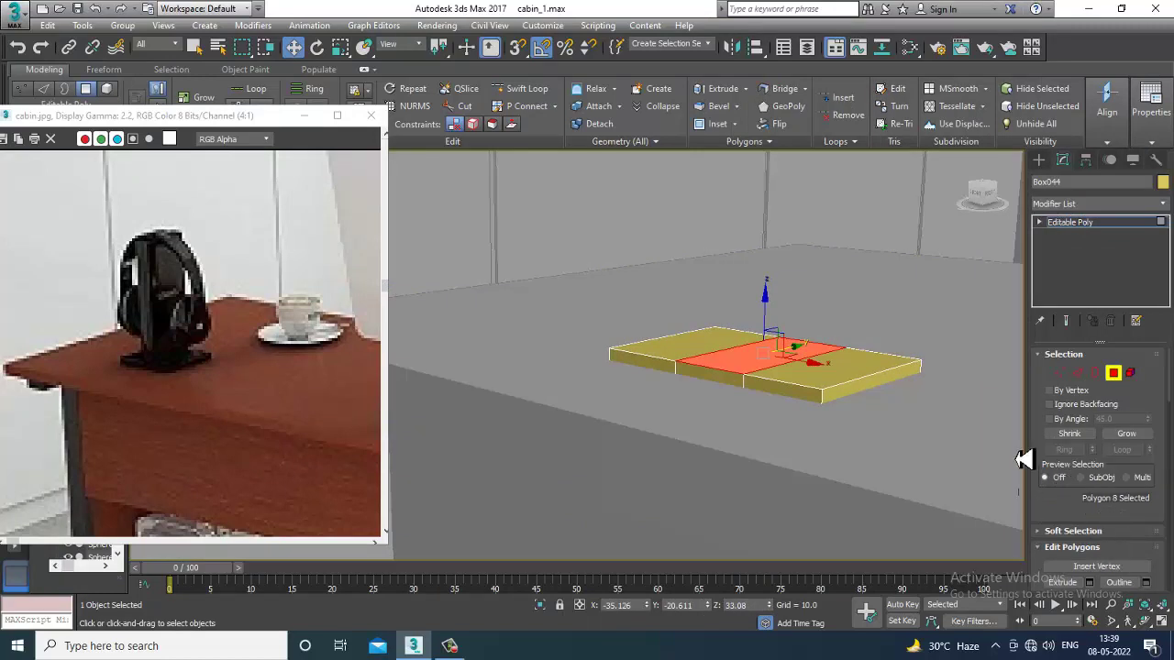
key("ctrl+d")
left_click(760, 360)
scroll(1101, 513, "down", 2)
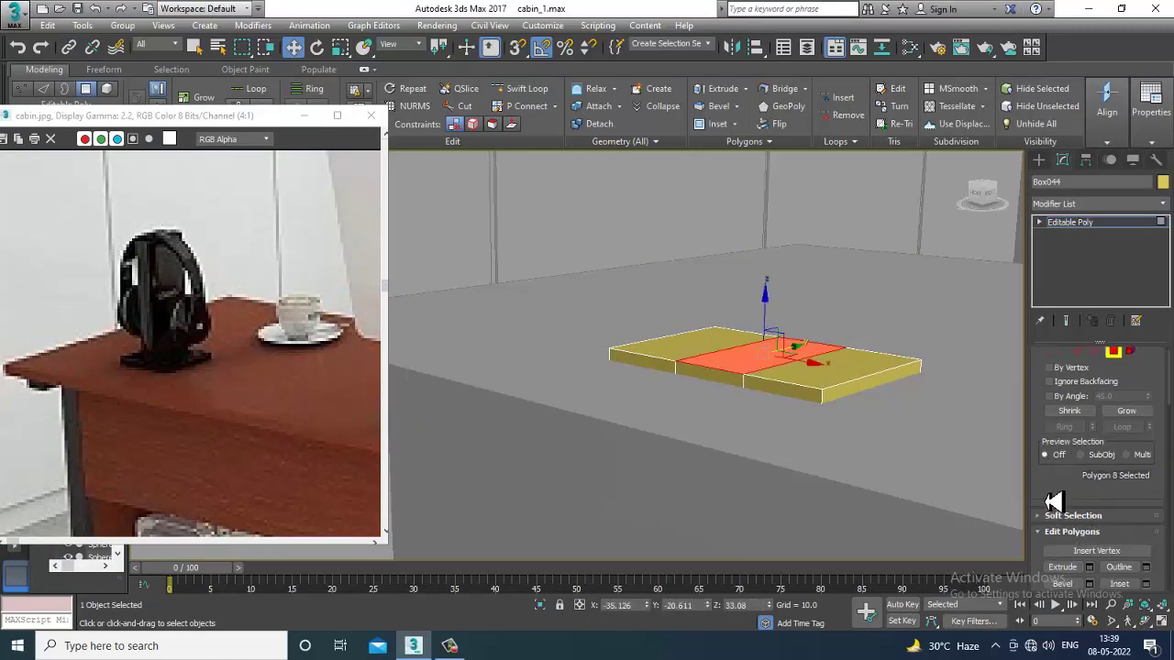
left_click(1090, 510)
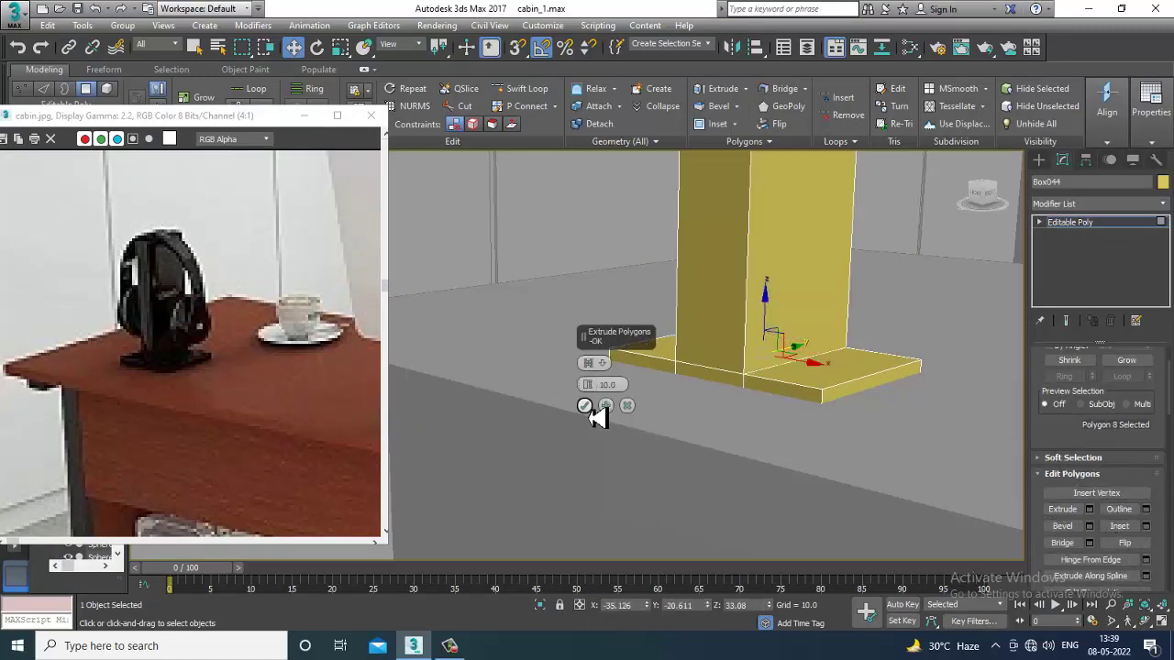
left_click(585, 406)
- Lower the vertices at the column's top along Z to about 41.75
scroll(763, 333, "down", 5)
key("1")
left_click_drag(680, 210, 827, 310)
middle_click_drag(756, 323, 762, 292, "alt")
left_click_drag(766, 233, 780, 340)
scroll(746, 412, "up", 6)
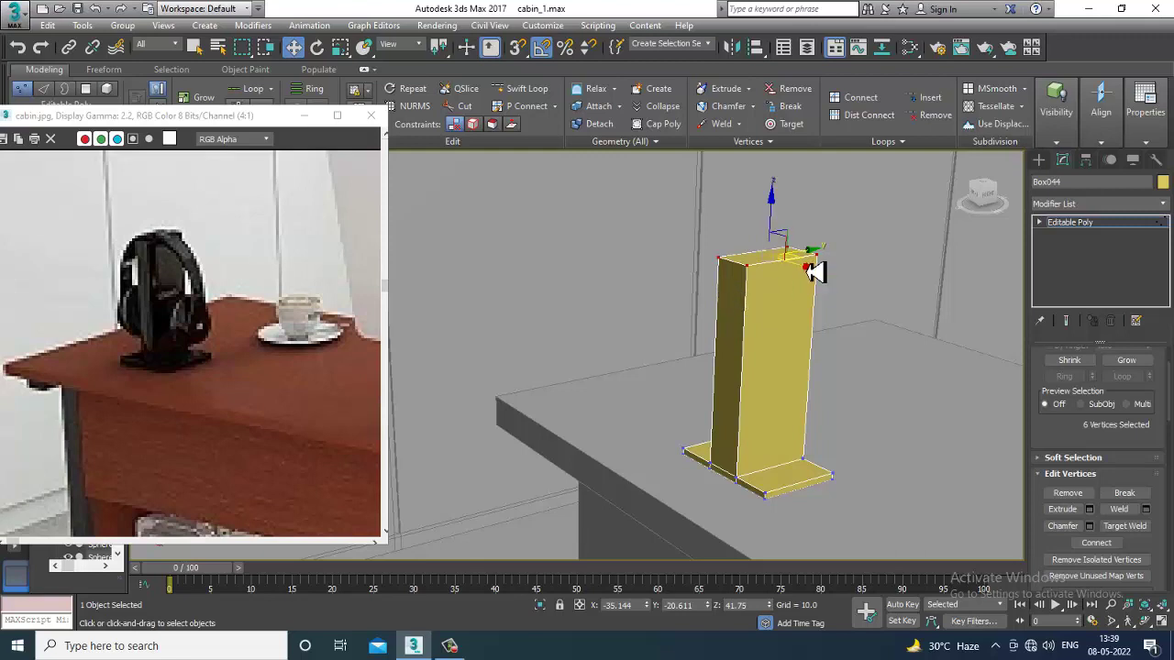
scroll(821, 311, "up", 3)
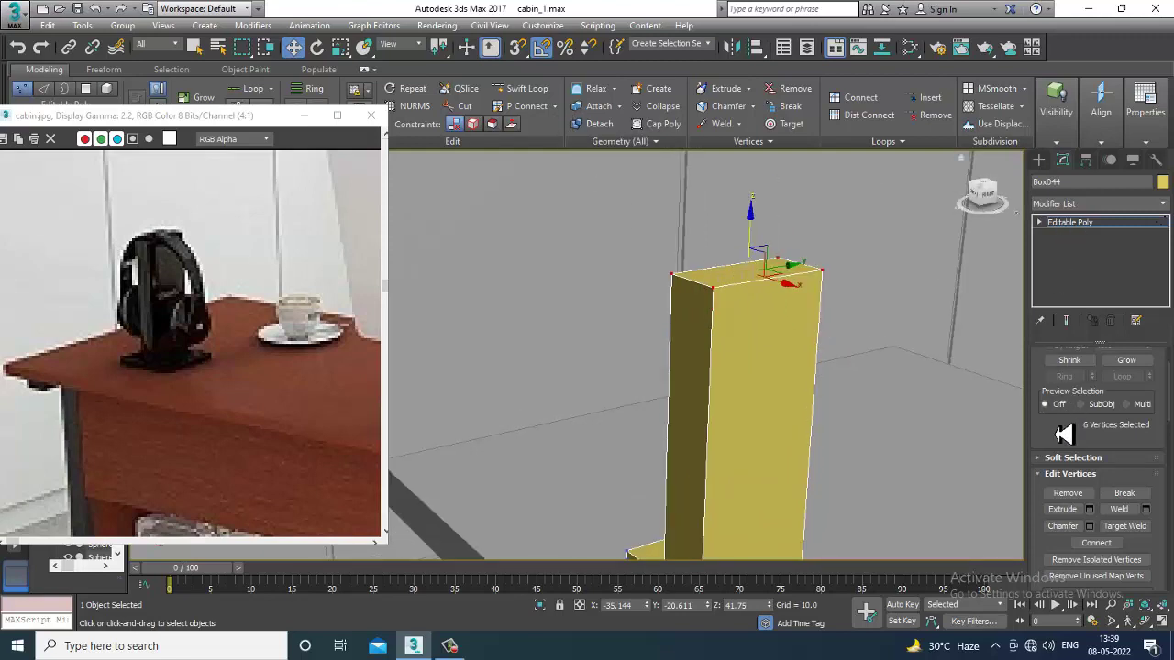
- Ring-select the edges running along the stand's depth and connect them with four segments
left_click_drag(1069, 441, 1071, 490)
left_click(1078, 351)
left_click(765, 290)
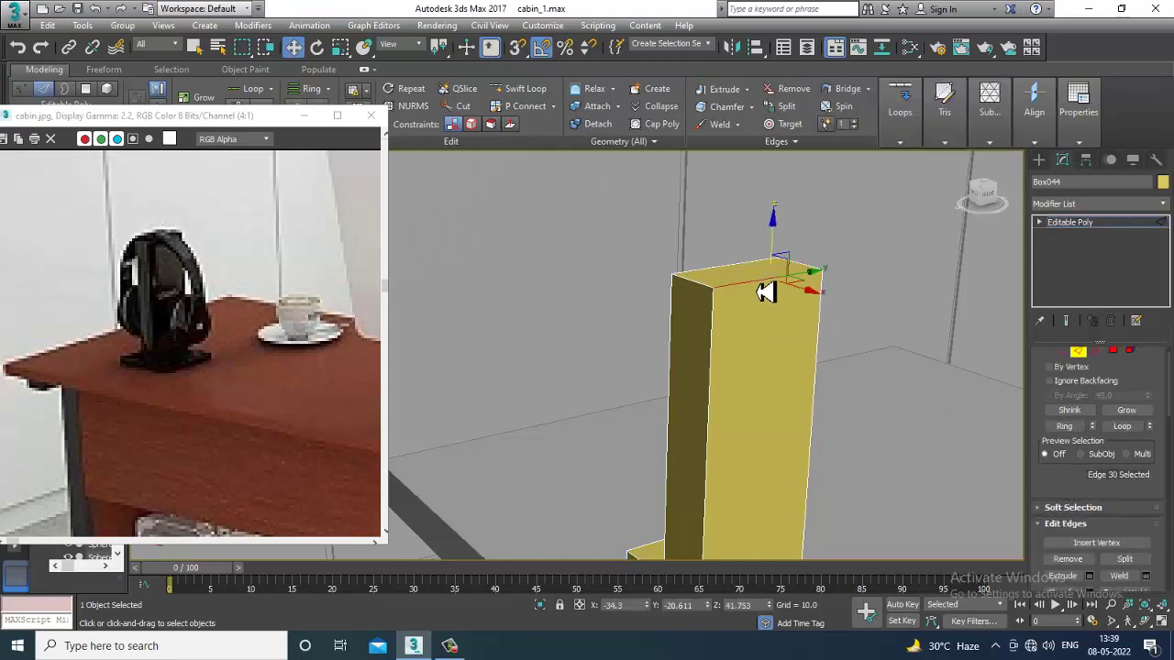
key("alt+r")
left_click_drag(1080, 491, 1082, 371)
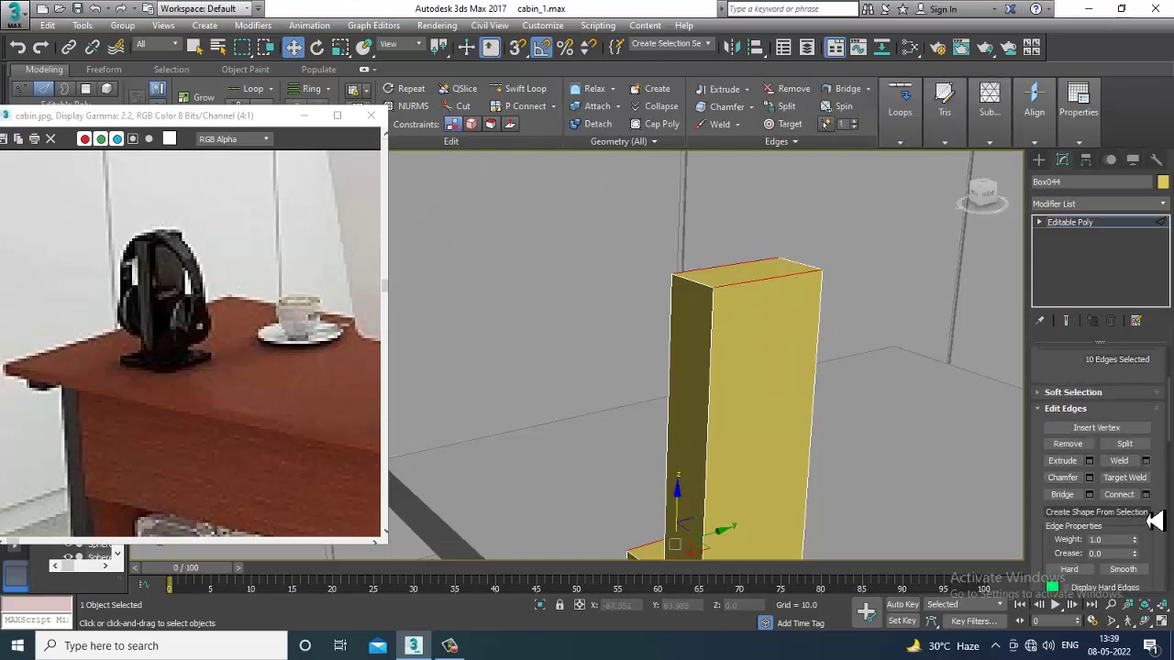
left_click(1146, 494)
left_click(589, 364)
left_click(589, 364)
left_click(588, 364)
left_click(587, 428)
- Lower the column's inner top vertices in the side view, the middle ones most, to form a shallow dip
key("alt+w")
right_click(825, 273)
key("alt+w")
key("z")
scroll(679, 328, "down", 5)
key("alt+w")
right_click(506, 504)
key("alt+w")
key("z")
middle_click_drag(581, 421, 674, 421)
middle_click_drag(700, 286, 695, 332)
key("1")
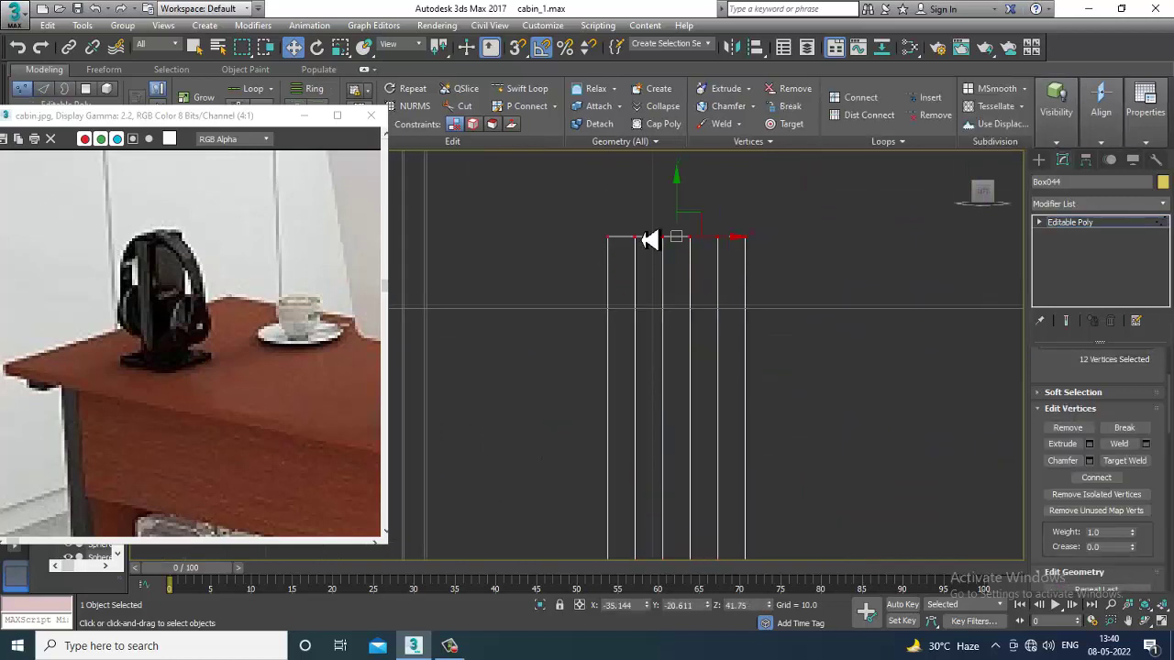
scroll(638, 292, "up", 2)
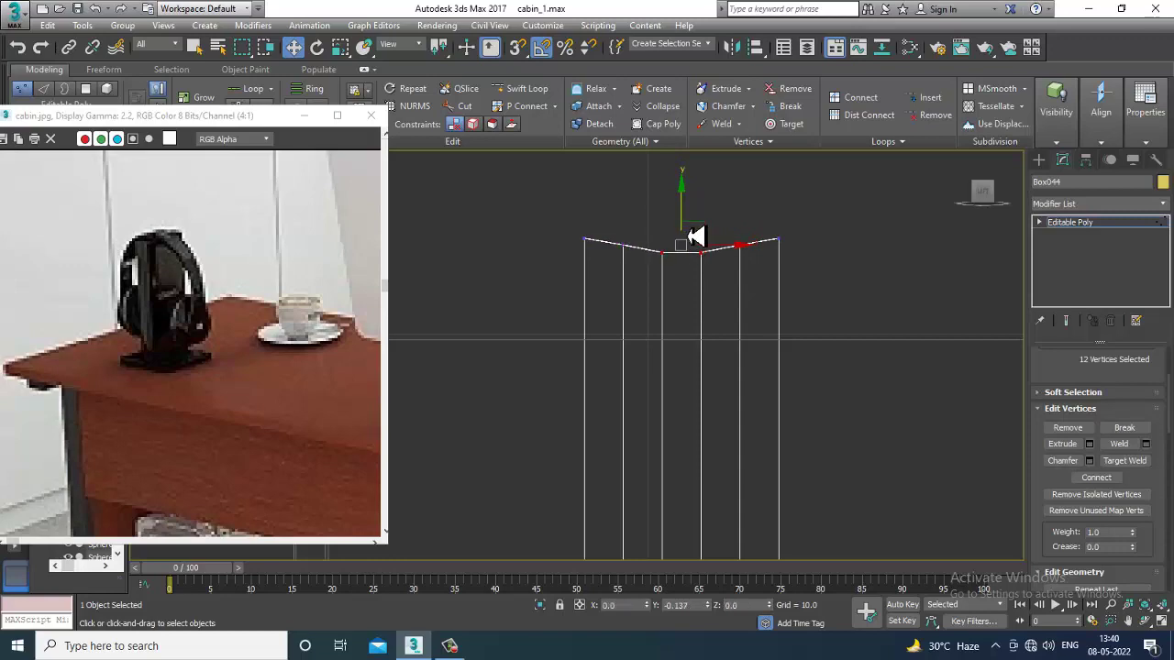
- Adjust the base plate's vertices vertically in the front view to level and thicken the plate
key("alt+w")
right_click(911, 435)
key("alt+w")
middle_click_drag(893, 416, 851, 333, "alt")
scroll(769, 359, "down", 3)
scroll(725, 348, "down", 2)
key("alt+w")
middle_click(871, 227)
key("alt+w")
scroll(754, 379, "up", 5)
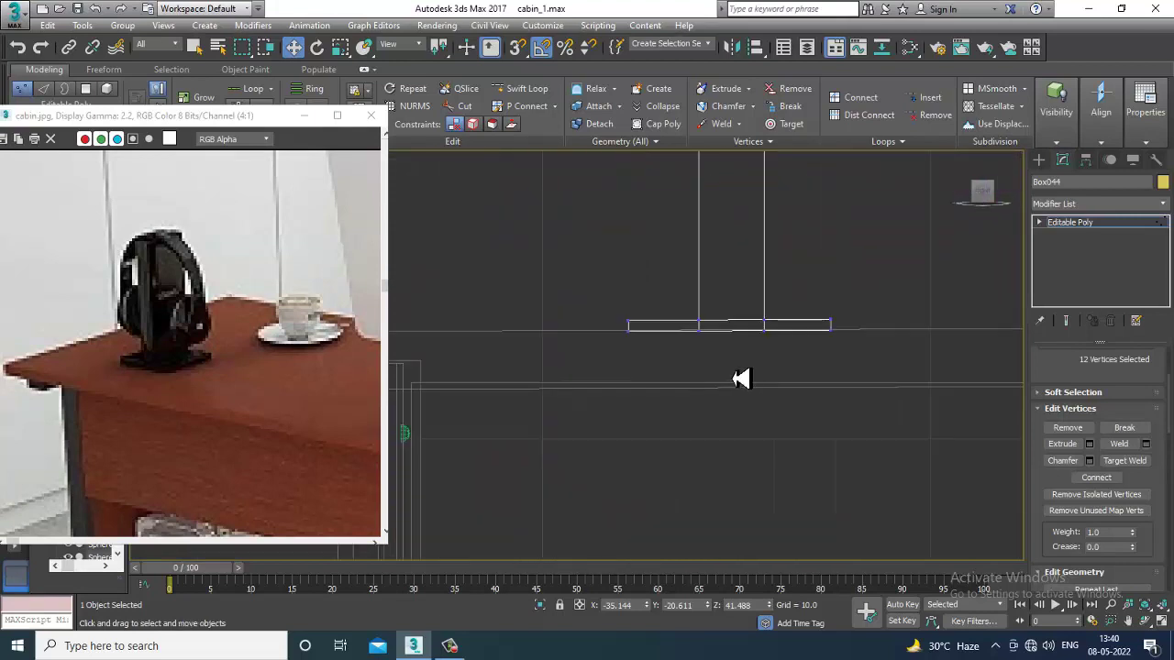
key("1")
key("1")
left_click_drag(597, 309, 992, 407)
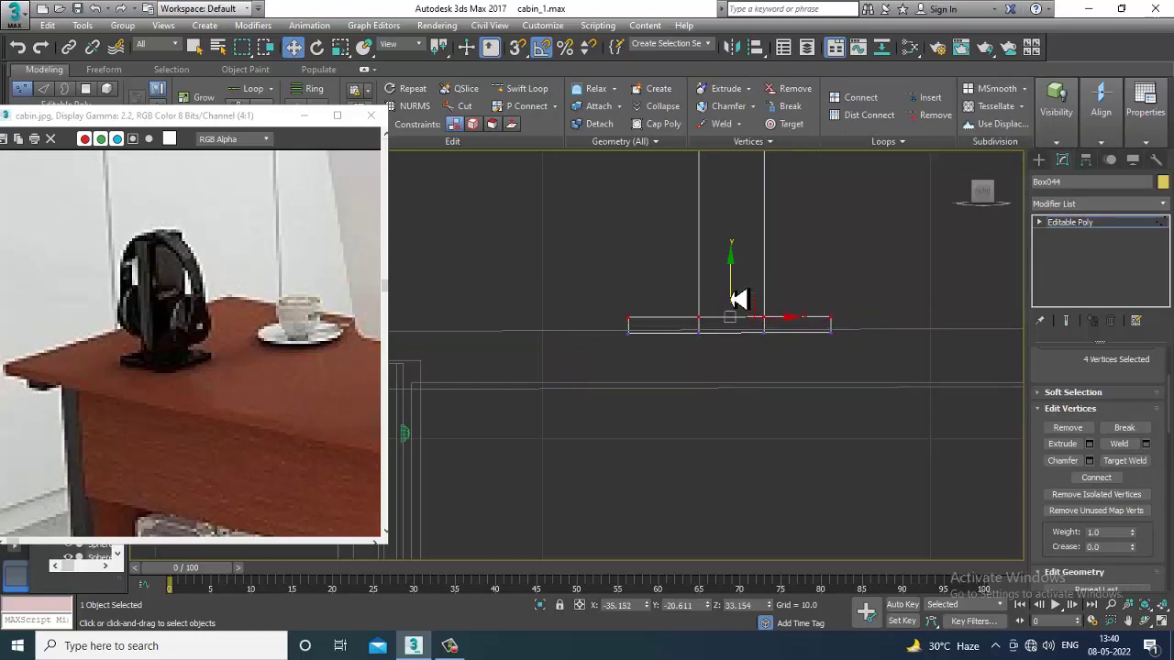
left_click(1093, 230)
- Inspect the headphone stand's proportions on the desk and its base up close
key("alt+w")
middle_click_drag(852, 458, 819, 393, "alt")
scroll(809, 445, "up", 2)
key("alt+w")
scroll(805, 367, "down", 10)
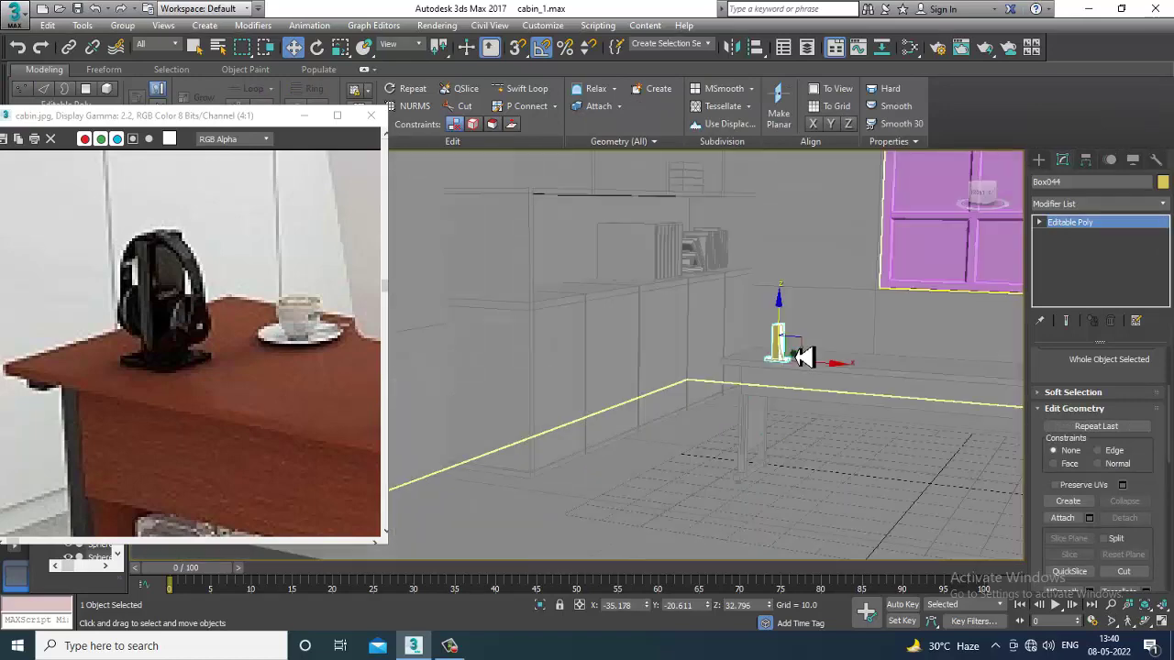
scroll(802, 367, "up", 10)
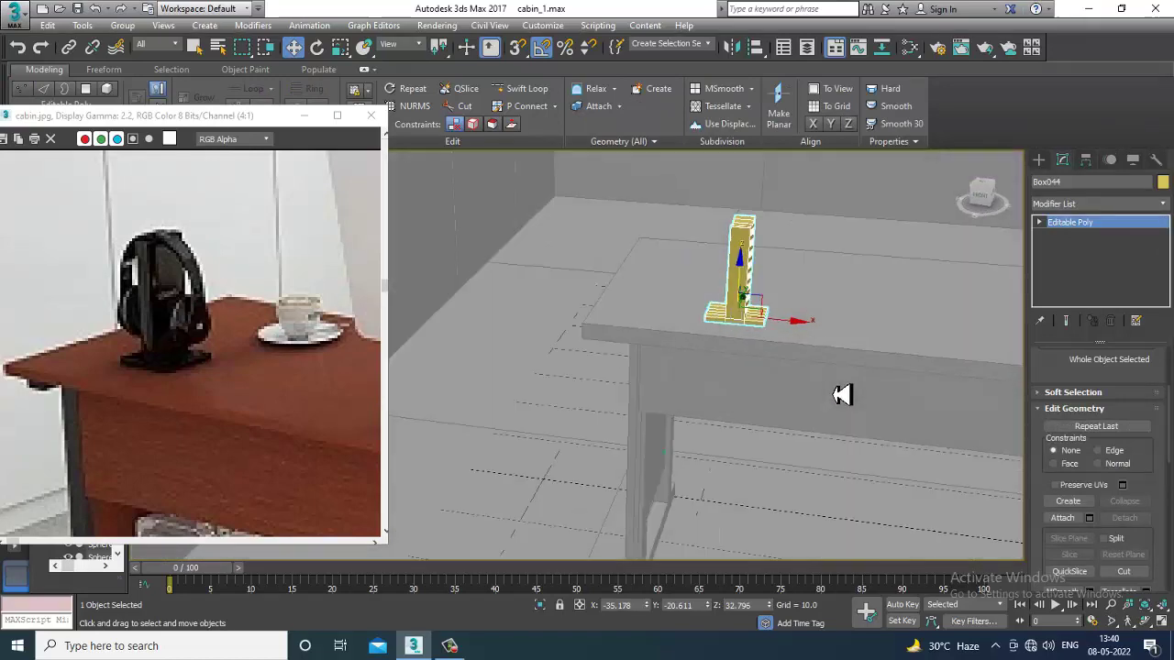
scroll(769, 431, "up", 5)
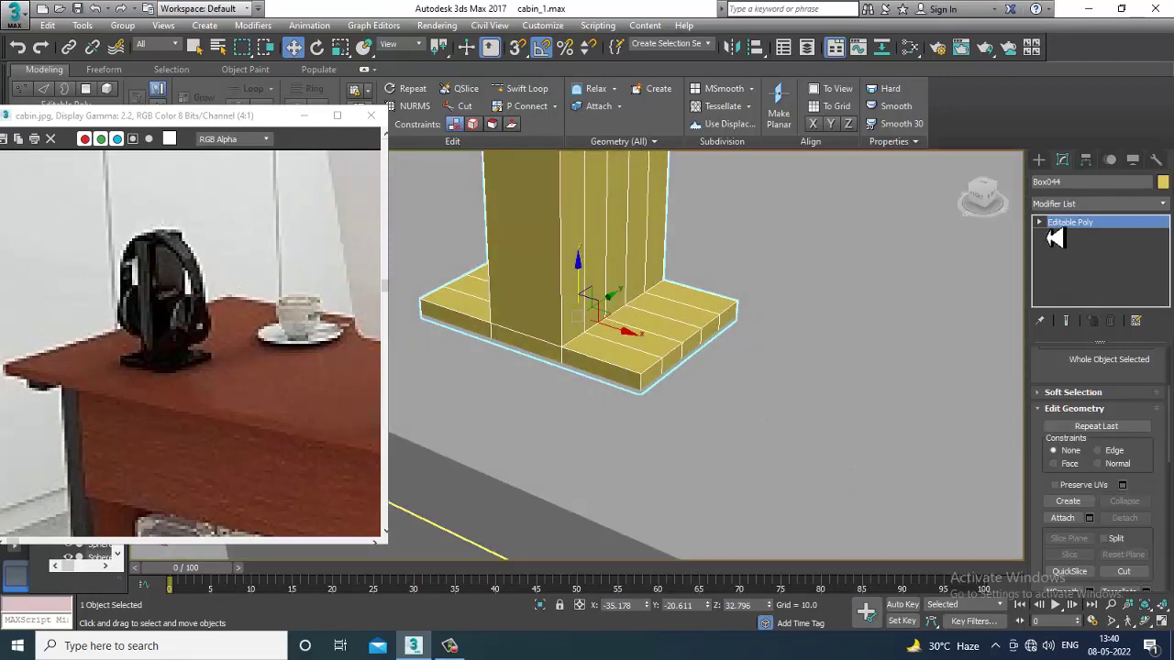
left_click(1068, 236)
middle_click_drag(662, 302, 695, 409)
scroll(688, 392, "down", 3)
left_click_drag(540, 283, 964, 304)
key("2")
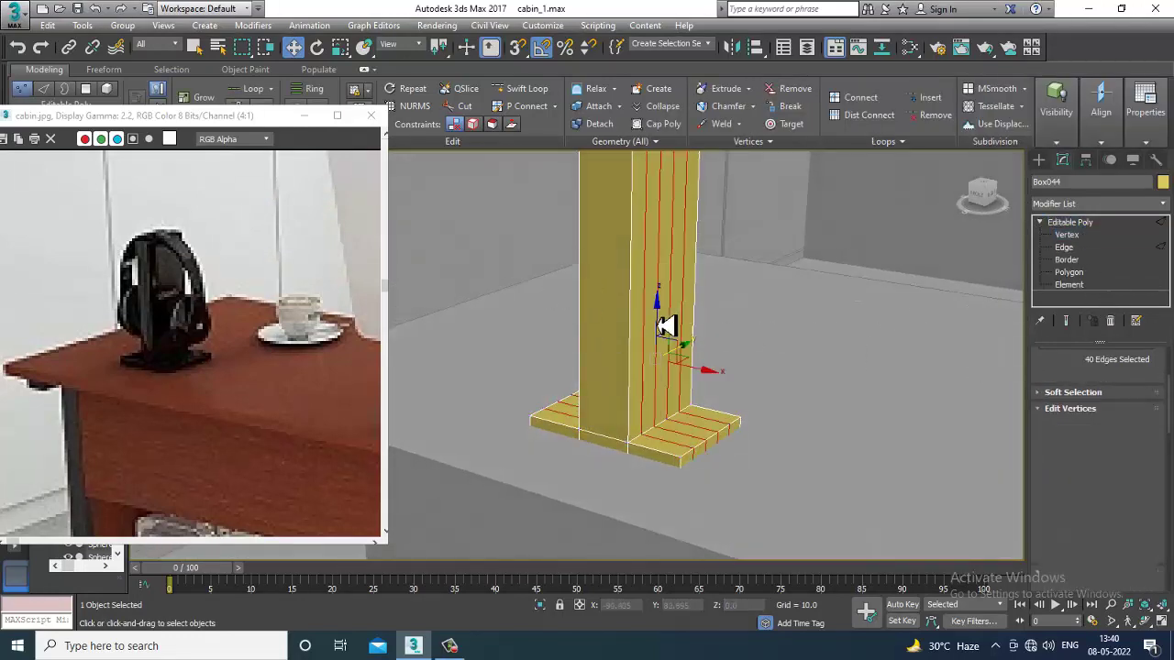
left_click_drag(542, 309, 971, 310)
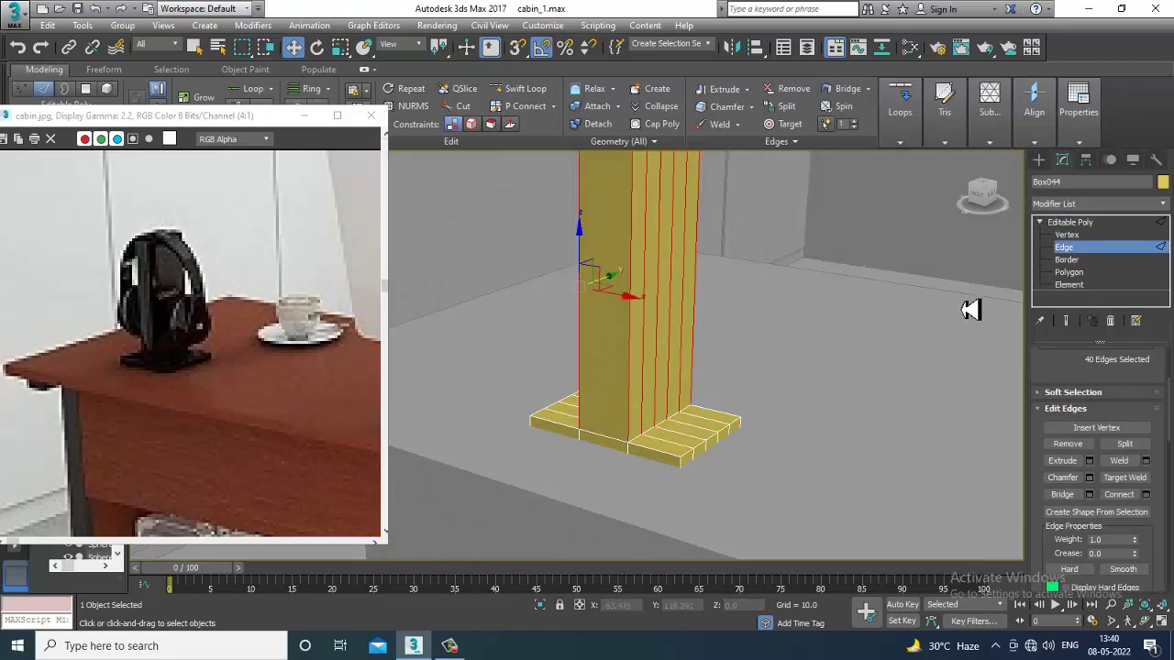
left_click(633, 327)
left_click(694, 296, "ctrl")
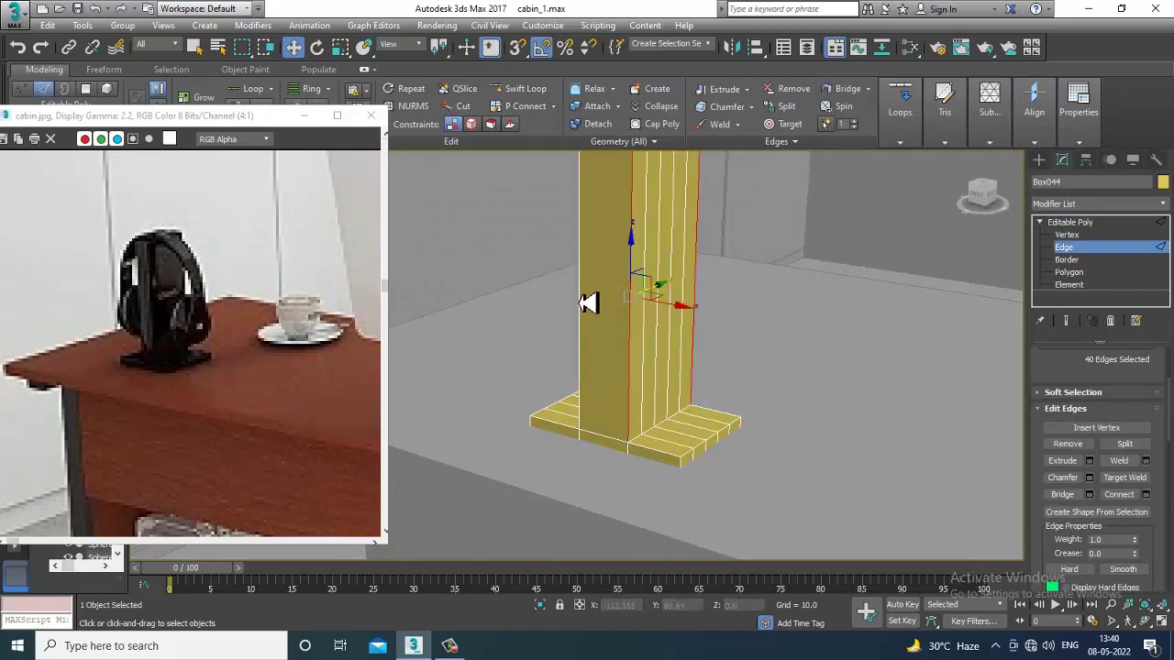
middle_click_drag(629, 294, 470, 328, "alt")
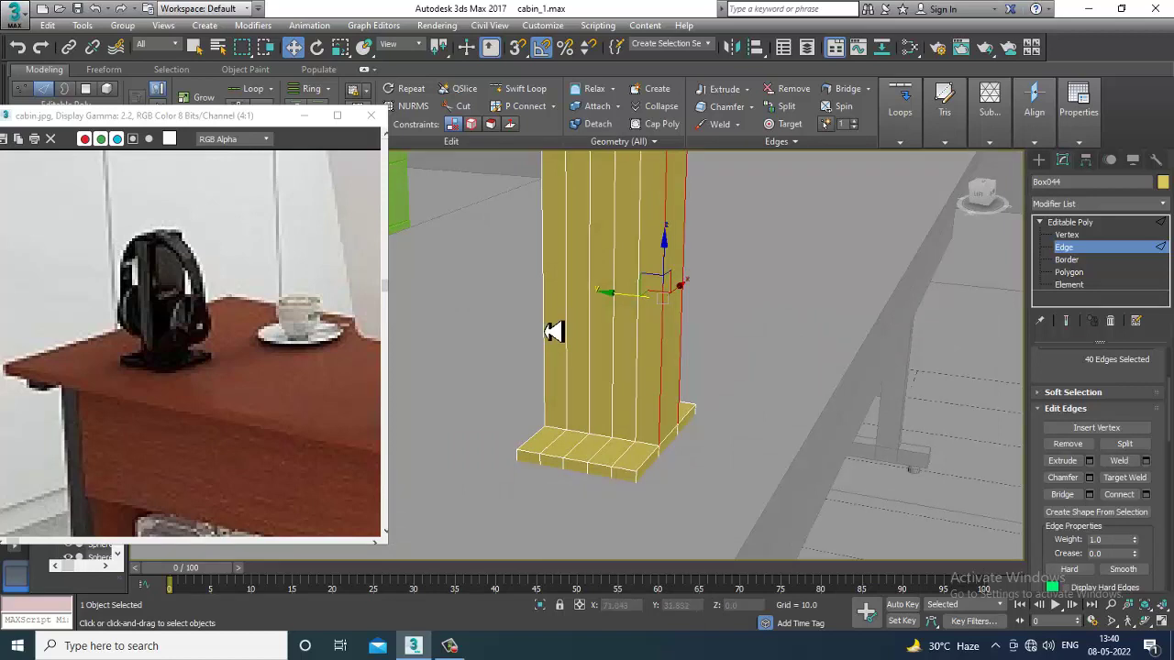
left_click(1089, 478)
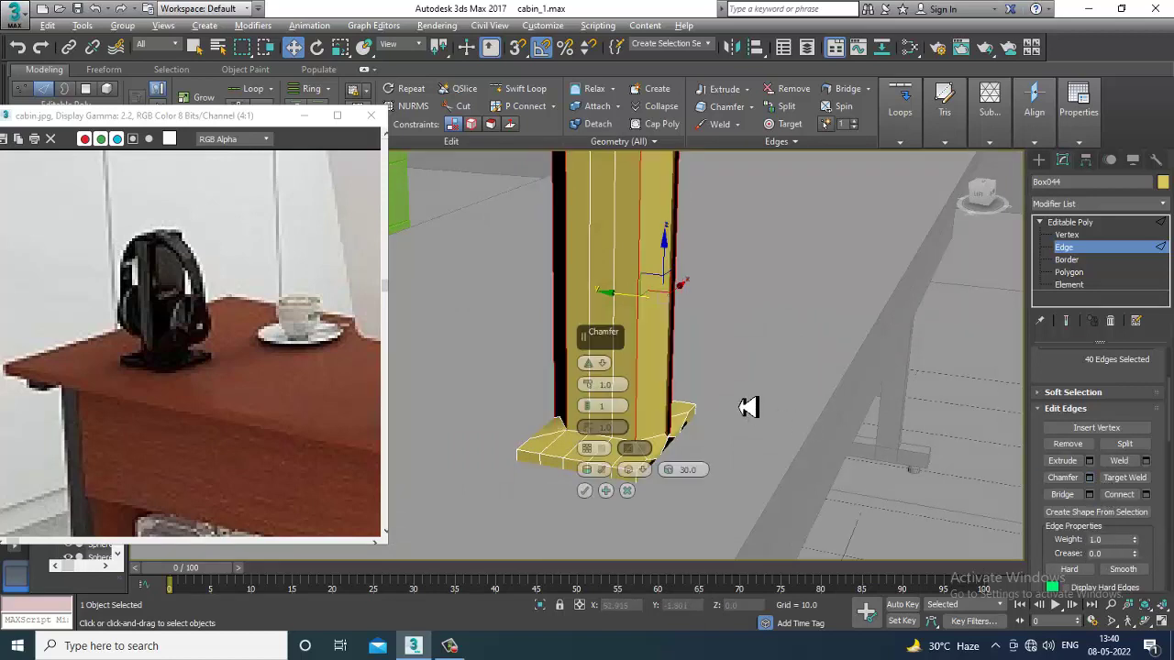
middle_click_drag(746, 406, 629, 446, "alt")
left_click_drag(598, 412, 596, 403)
middle_click_drag(776, 422, 661, 433, "alt")
left_click(628, 490)
- Select the lengthwise edges on both sides of the stand's base plate and connect them with two segments
scroll(684, 487, "down", 3)
middle_click_drag(684, 487, 723, 450, "alt")
key("2")
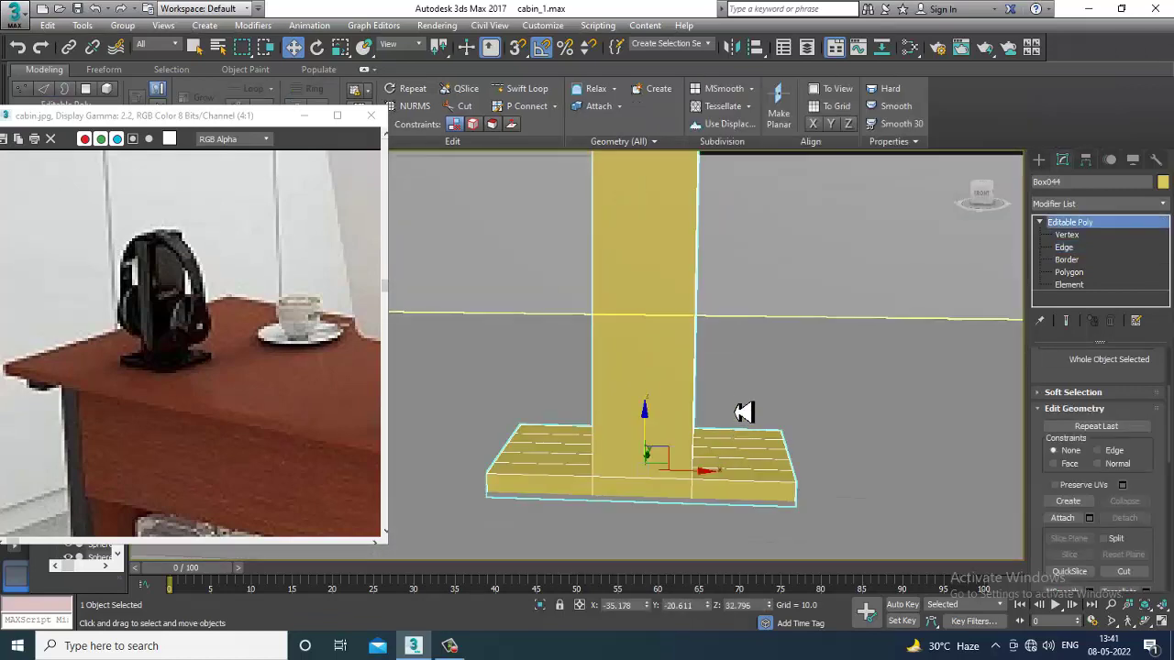
key("2")
left_click_drag(753, 398, 770, 537)
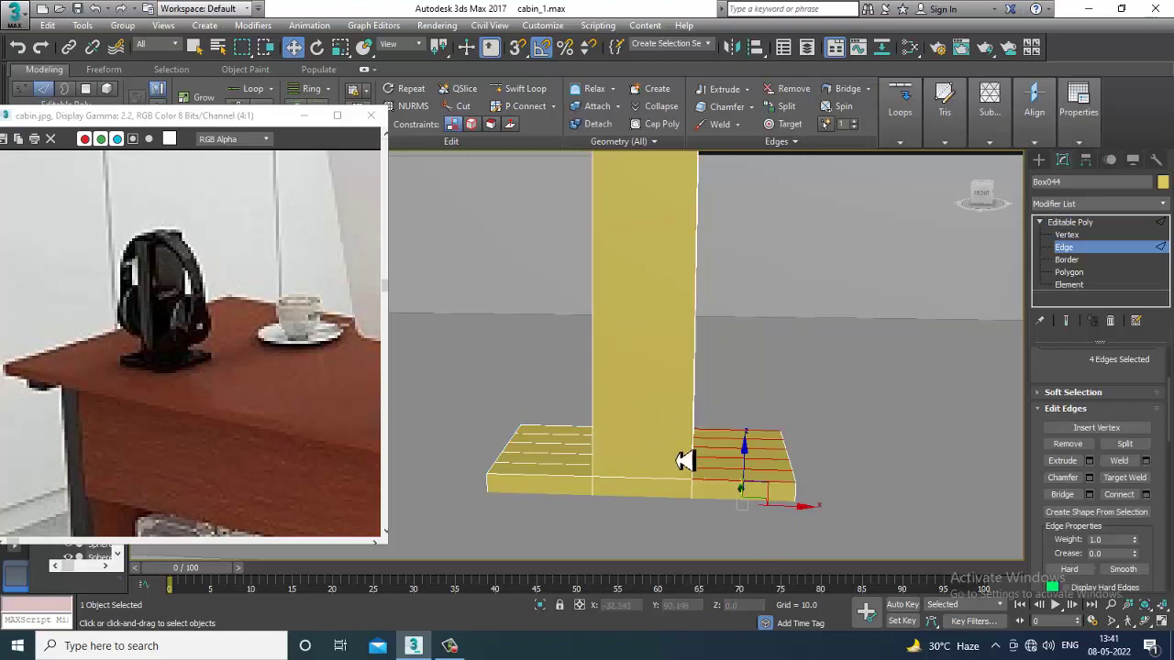
left_click_drag(581, 414, 582, 524)
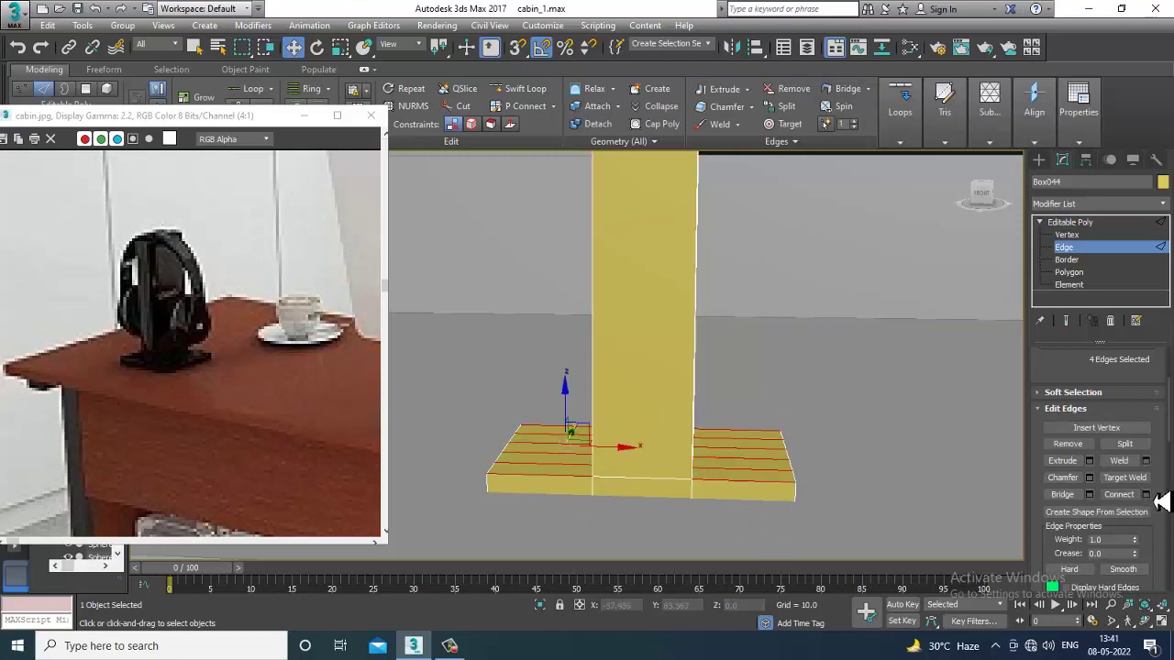
left_click(1145, 495)
left_click(588, 368)
left_click(588, 368)
left_click(585, 428)
middle_click_drag(880, 375, 799, 372, "alt")
left_click(1107, 222)
- Connect the vertical edges of the stand's column with four horizontal segments
middle_click_drag(778, 298, 695, 345, "alt")
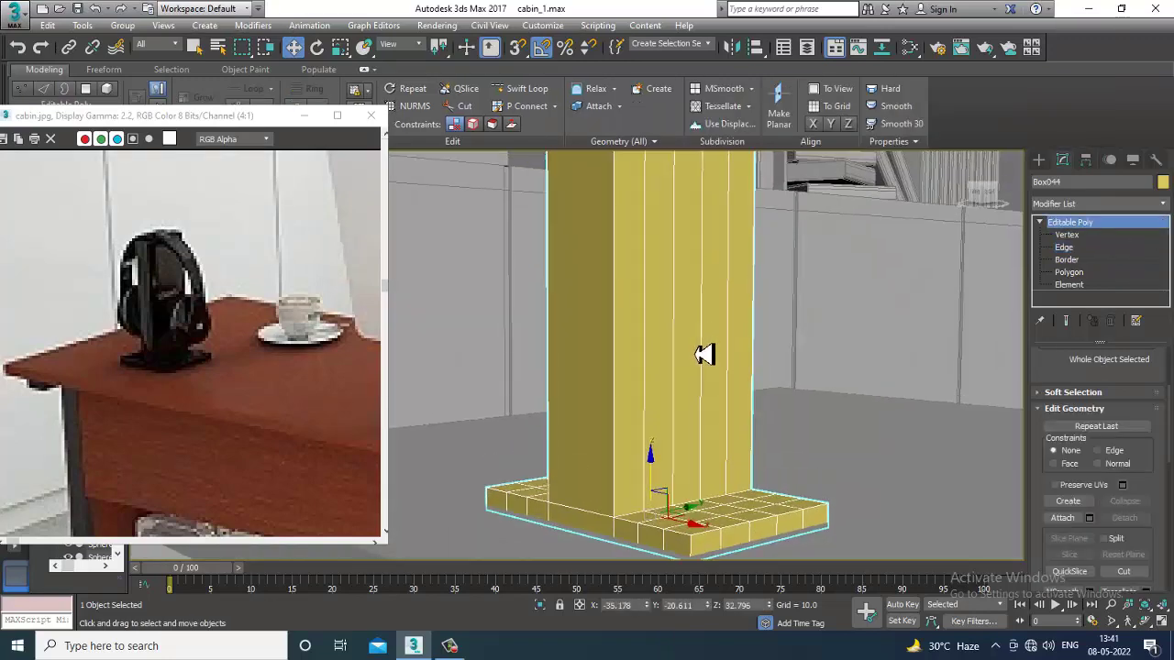
scroll(712, 358, "down", 6)
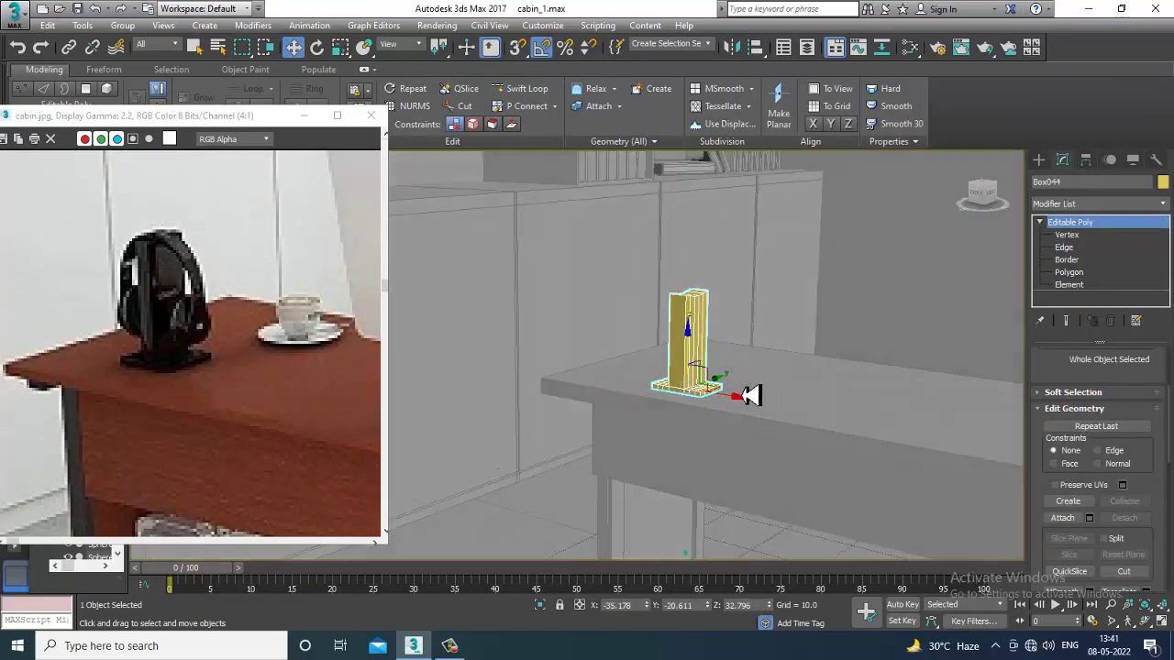
scroll(750, 395, "up", 4)
left_click(1063, 248)
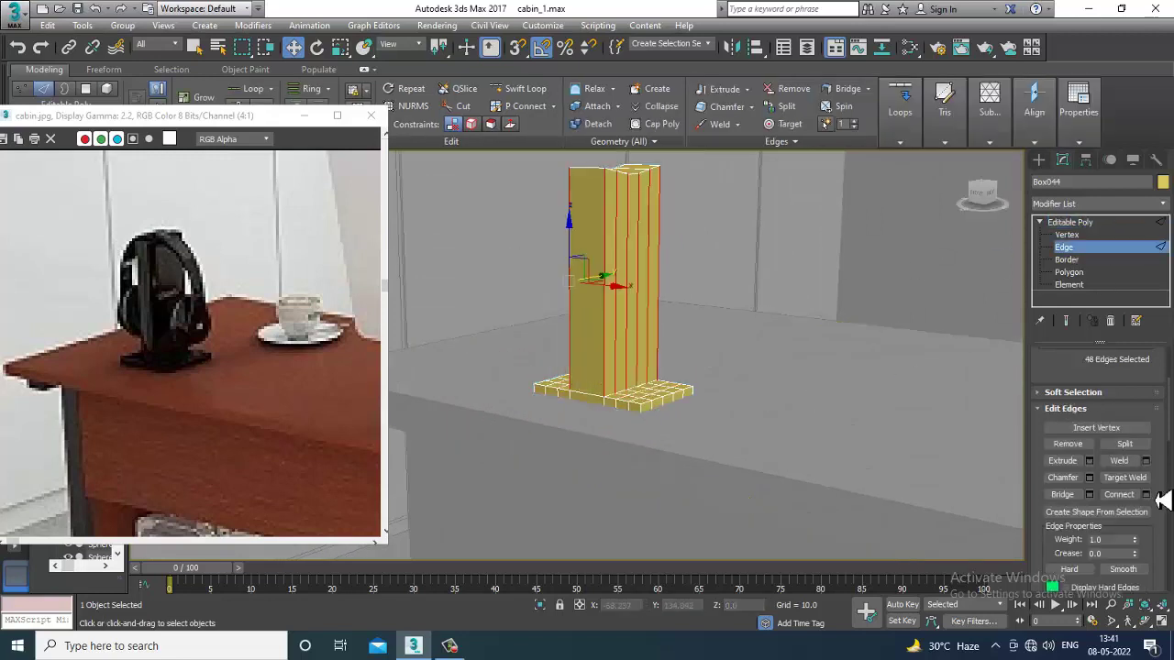
left_click(1145, 494)
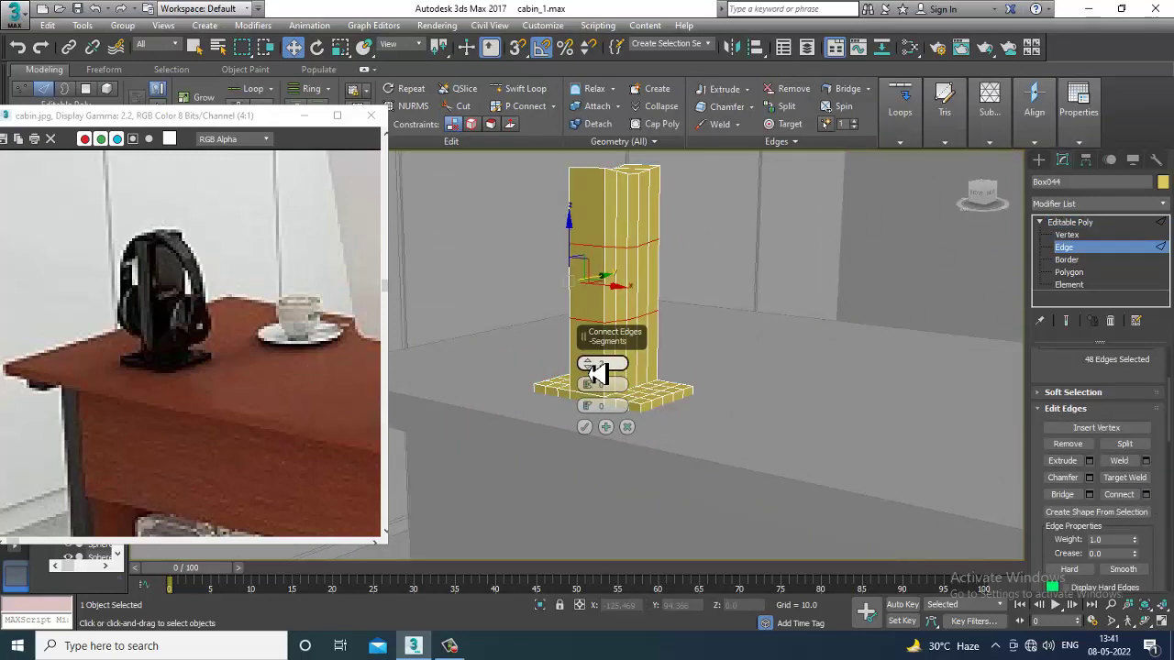
left_click(584, 429)
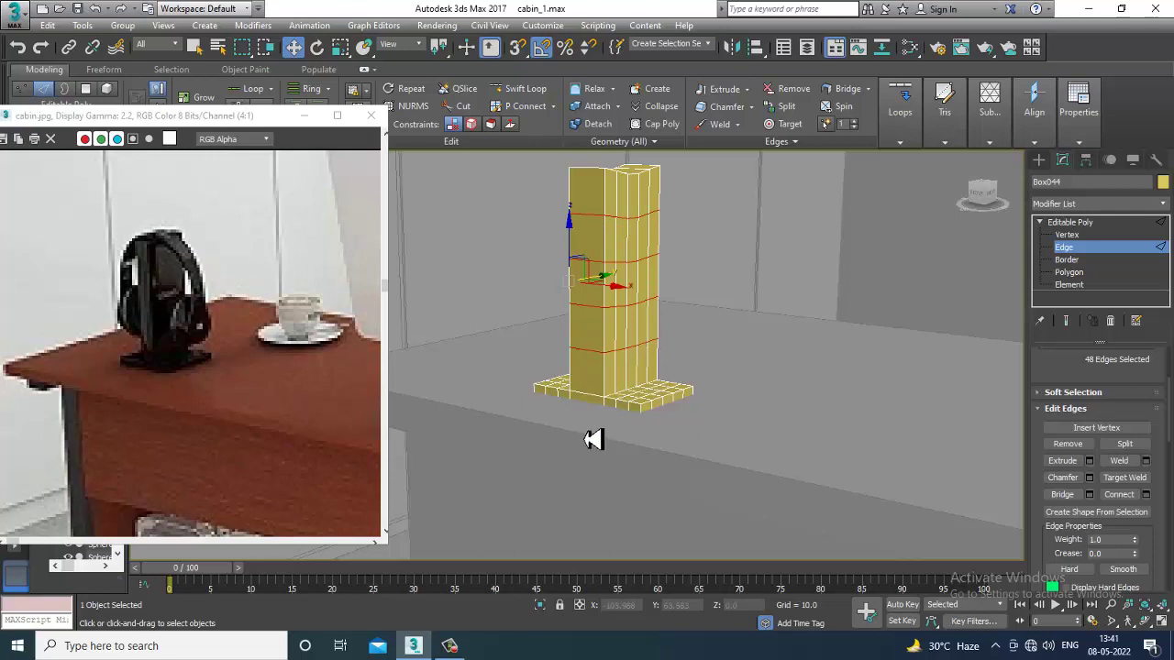
- Try a TurboSmooth modifier on the headphone stand and undo it
left_click(1096, 235)
left_click(1100, 204)
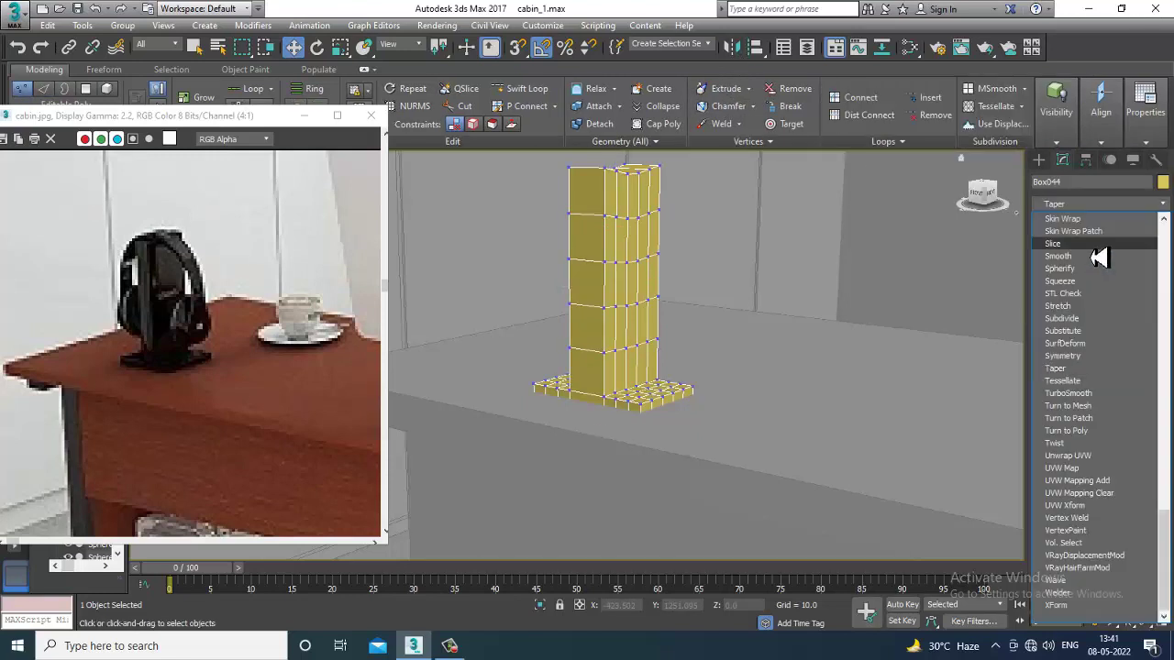
left_click(1082, 396)
middle_click_drag(734, 293, 699, 357, "alt")
key("ctrl+z")
- Add supporting edge loops with Swift Loop near the column's vertical edges and around the base plate's thickness
left_click(1082, 235)
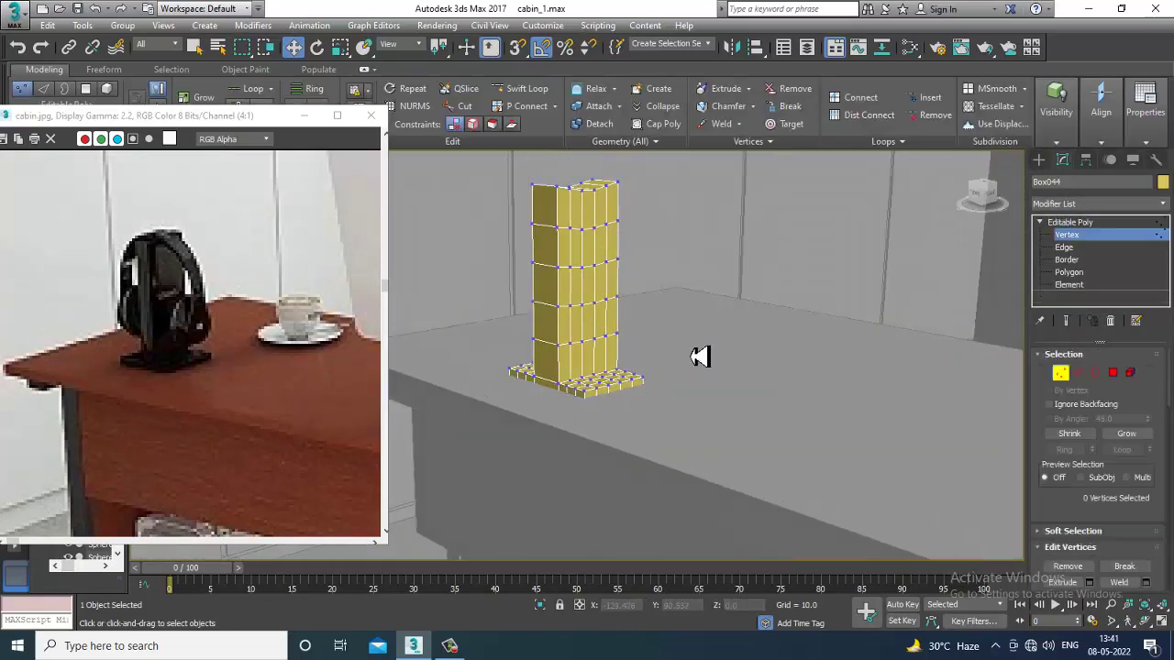
middle_click_drag(776, 275, 651, 303, "alt")
left_click(543, 95)
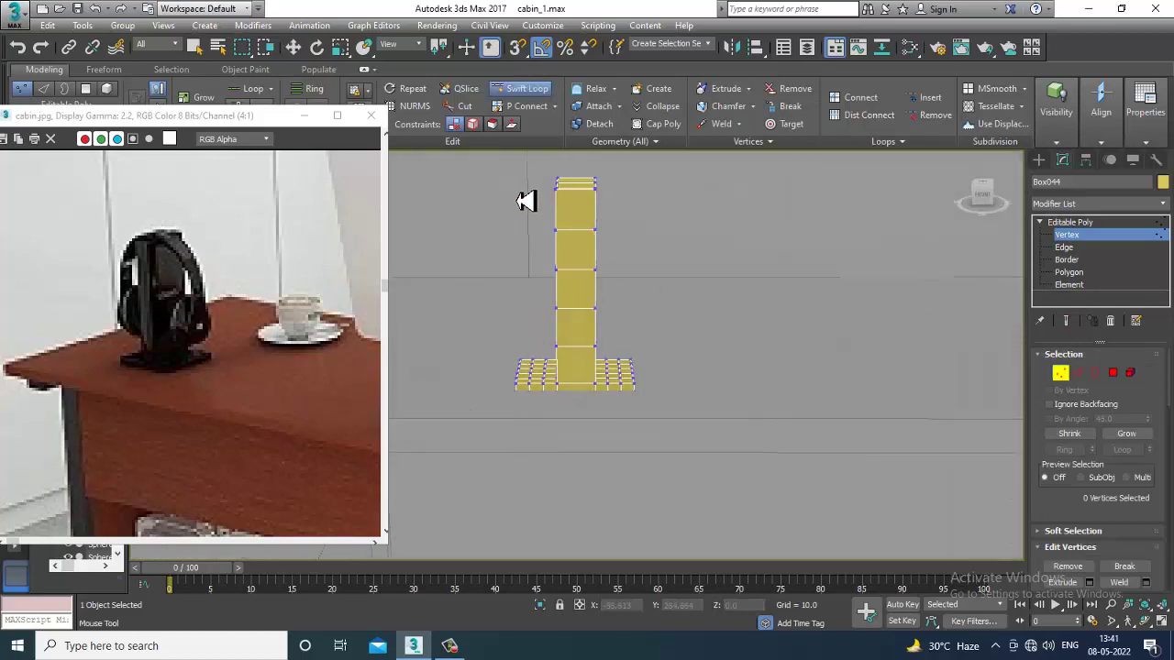
left_click(592, 200)
middle_click_drag(684, 307, 607, 396, "alt")
scroll(625, 324, "up", 4)
middle_click_drag(603, 487, 649, 490, "alt")
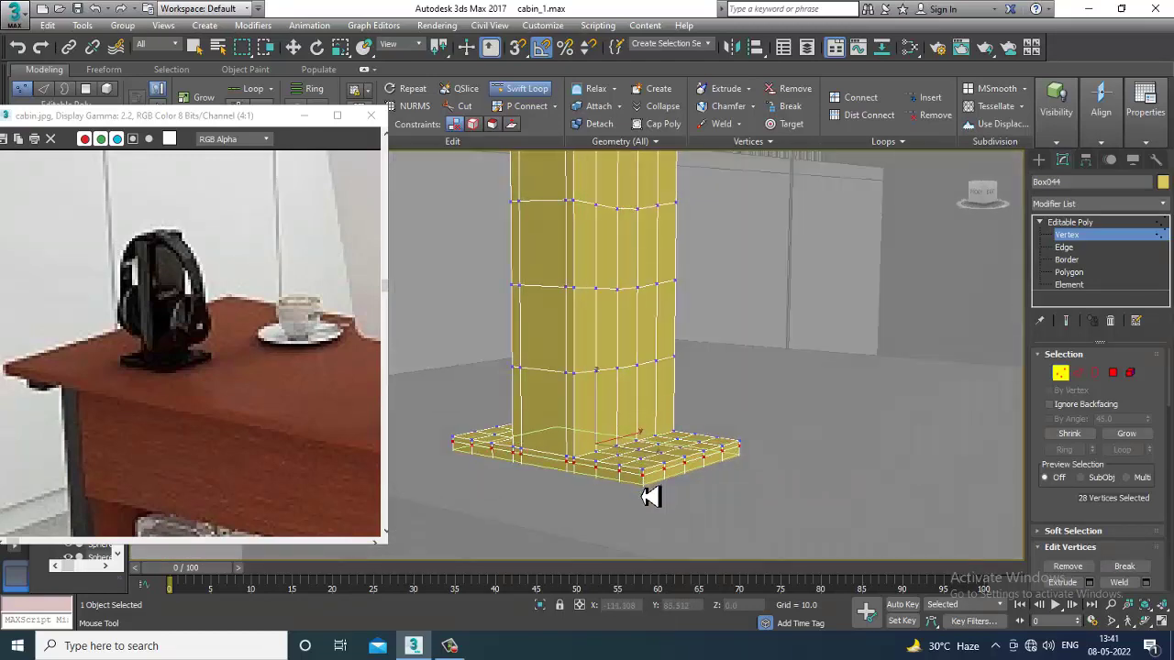
left_click(587, 461)
key("w")
- Leave vertex editing and apply a MeshSmooth modifier to the whole headphone stand
scroll(605, 431, "down", 5)
middle_click_drag(629, 394, 673, 421, "alt")
scroll(673, 422, "up", 4)
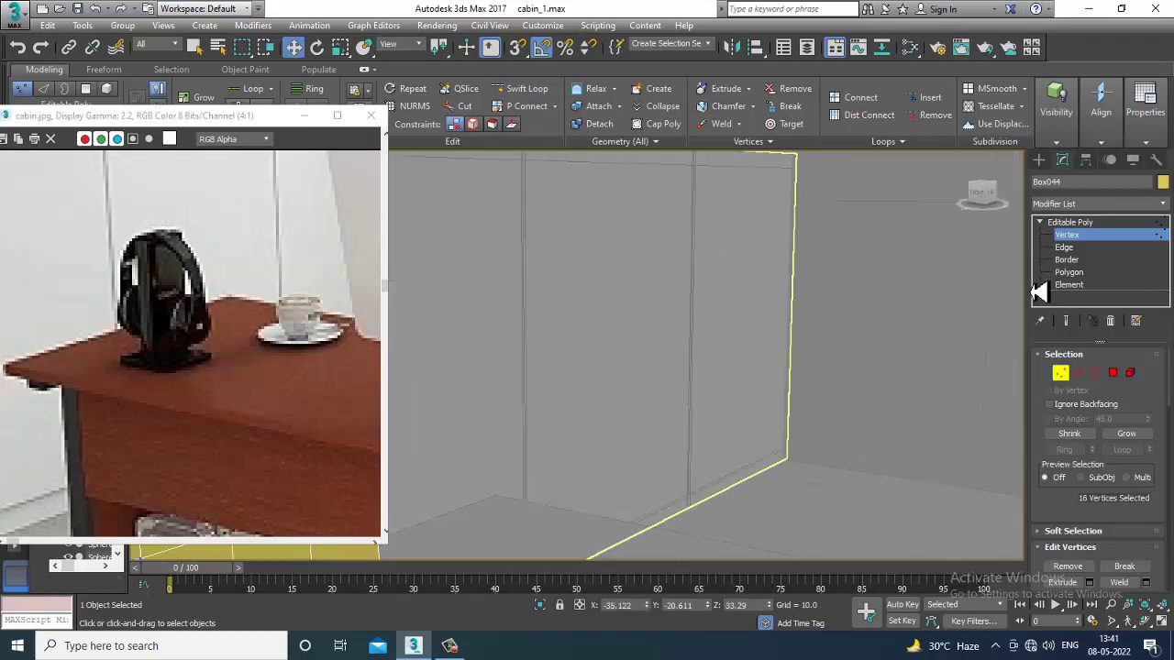
left_click(1087, 235)
scroll(742, 393, "down", 5)
scroll(843, 393, "up", 7)
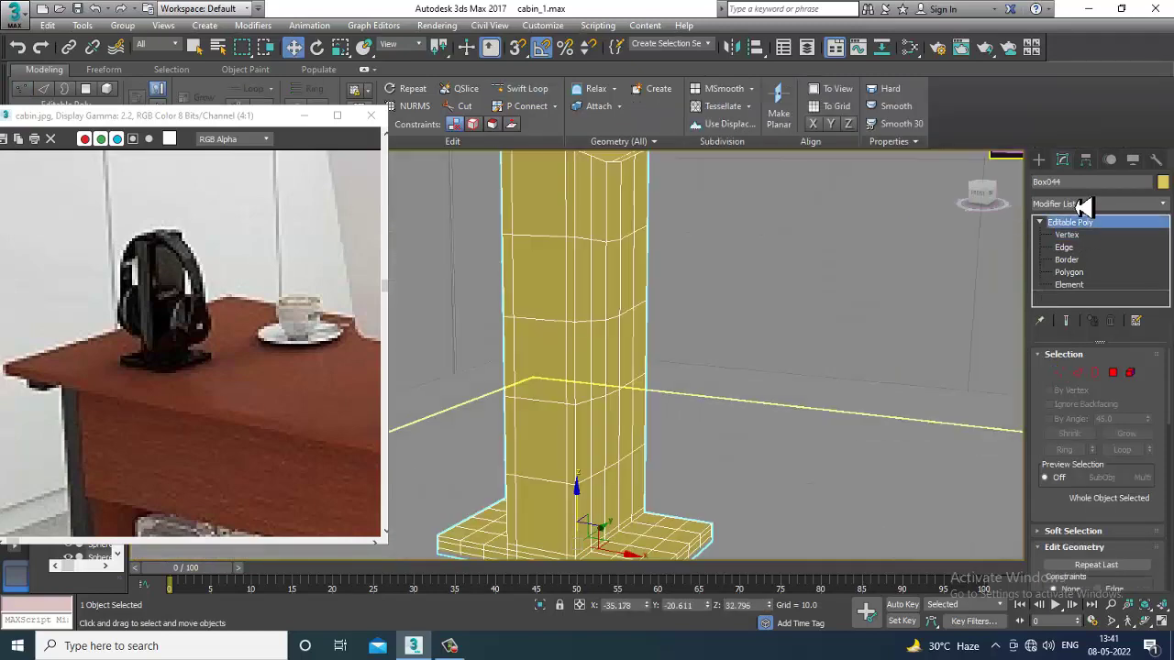
left_click(1091, 204)
key("t")
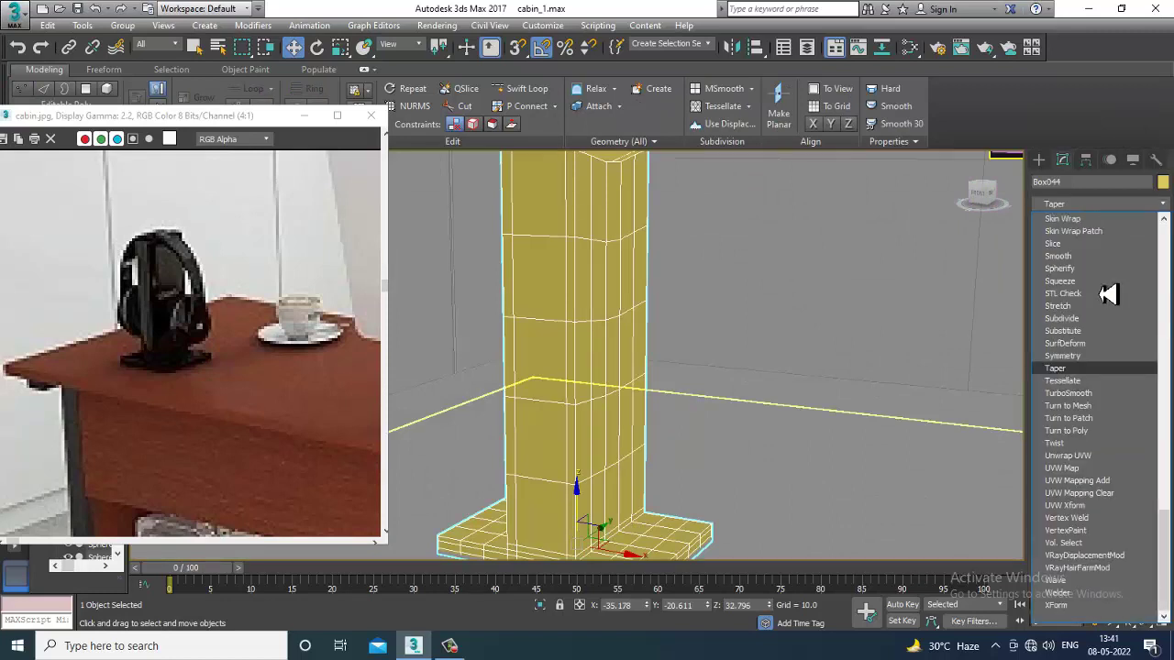
key("m")
key("m")
key("m")
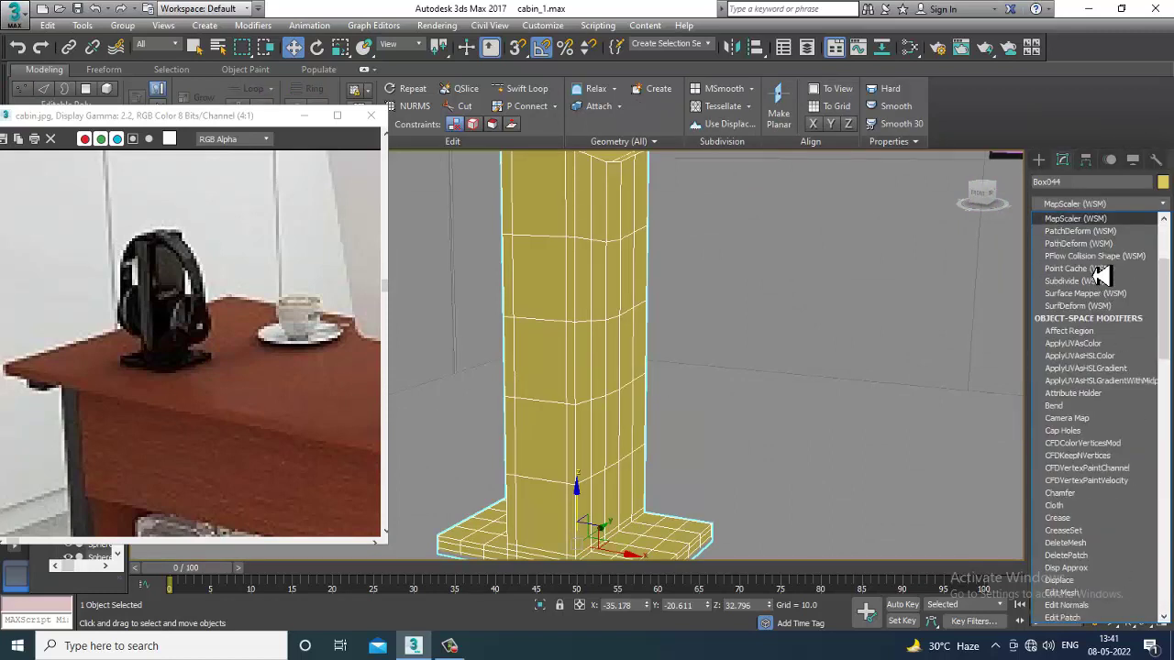
key("m")
key("m")
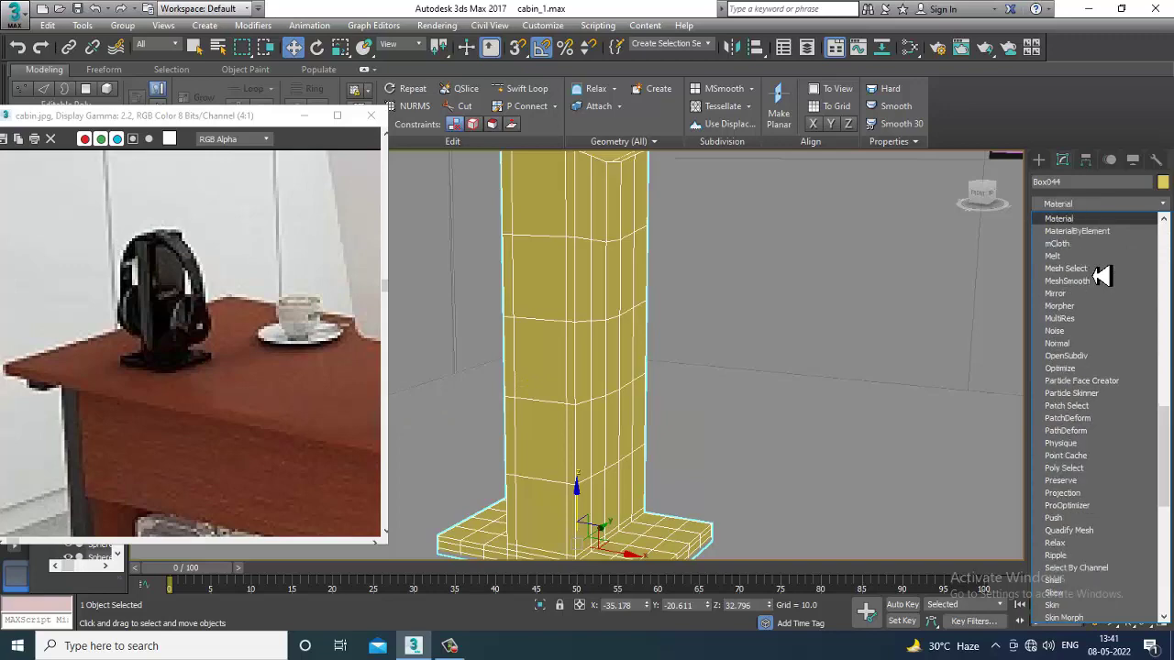
left_click(1097, 280)
- Set the window grid's object color to a neutral tone matching the rest of the room
scroll(706, 415, "down", 6)
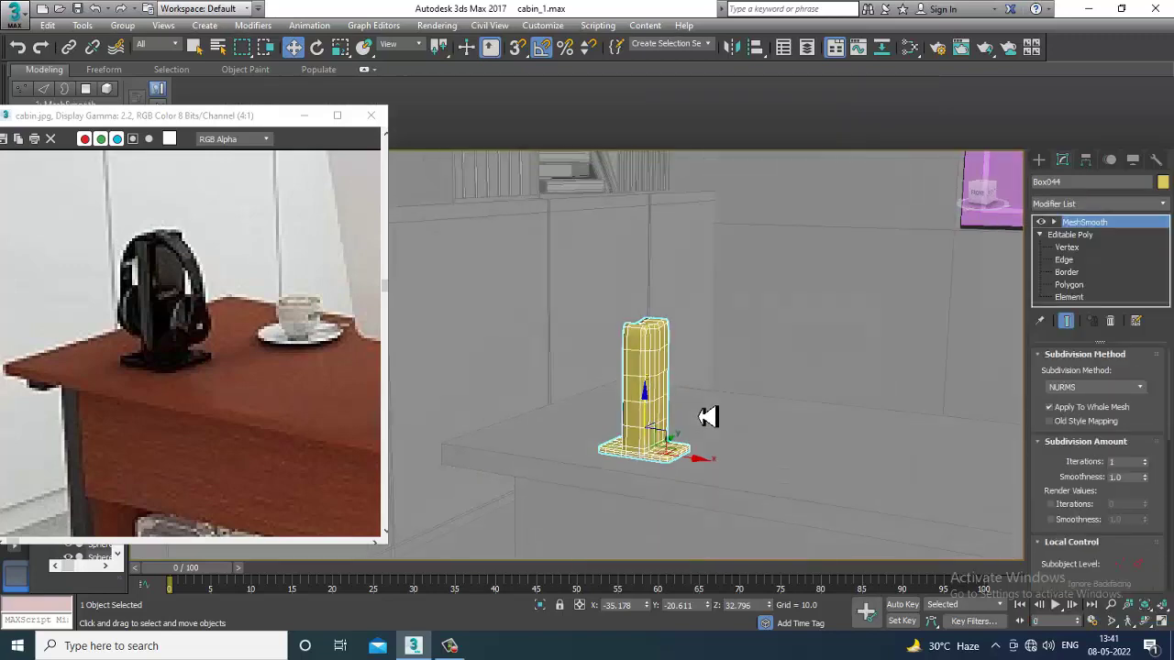
middle_click_drag(664, 431, 644, 444, "alt")
scroll(713, 438, "down", 10)
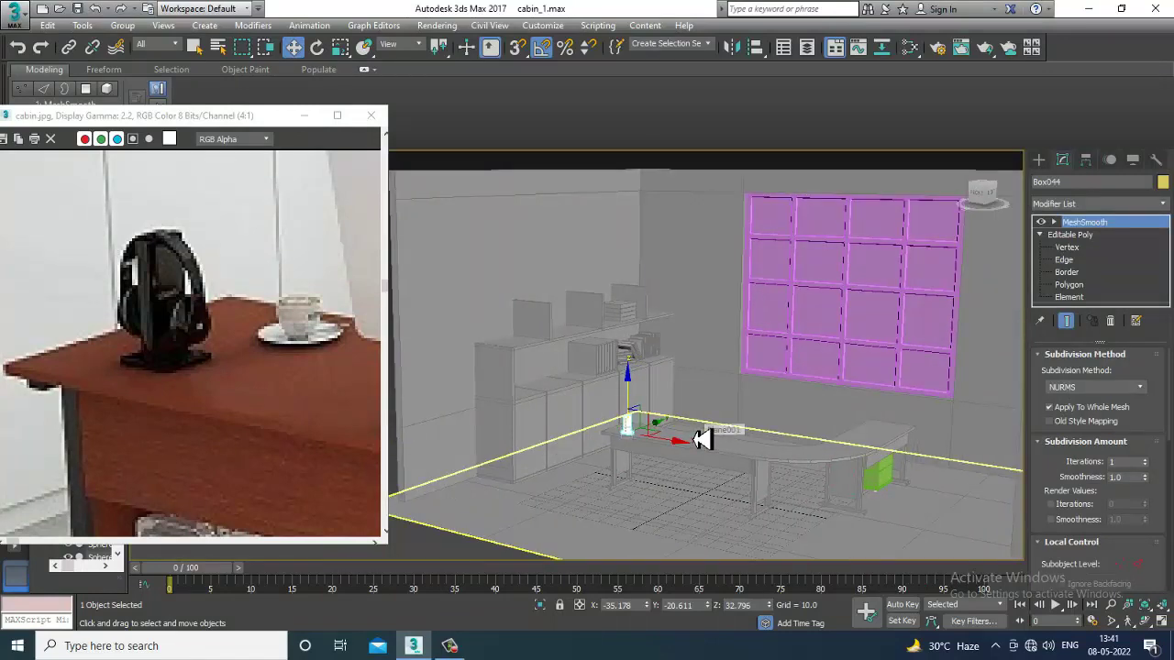
scroll(303, 395, "down", 3)
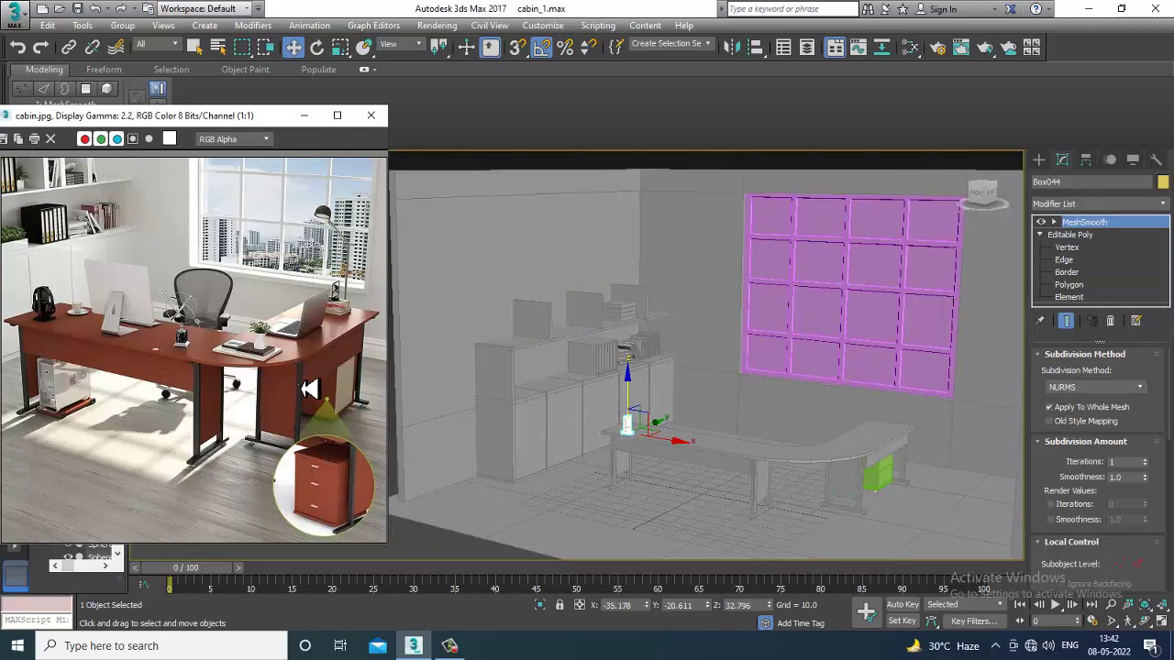
scroll(637, 422, "up", 6)
scroll(766, 440, "down", 5)
left_click(930, 263)
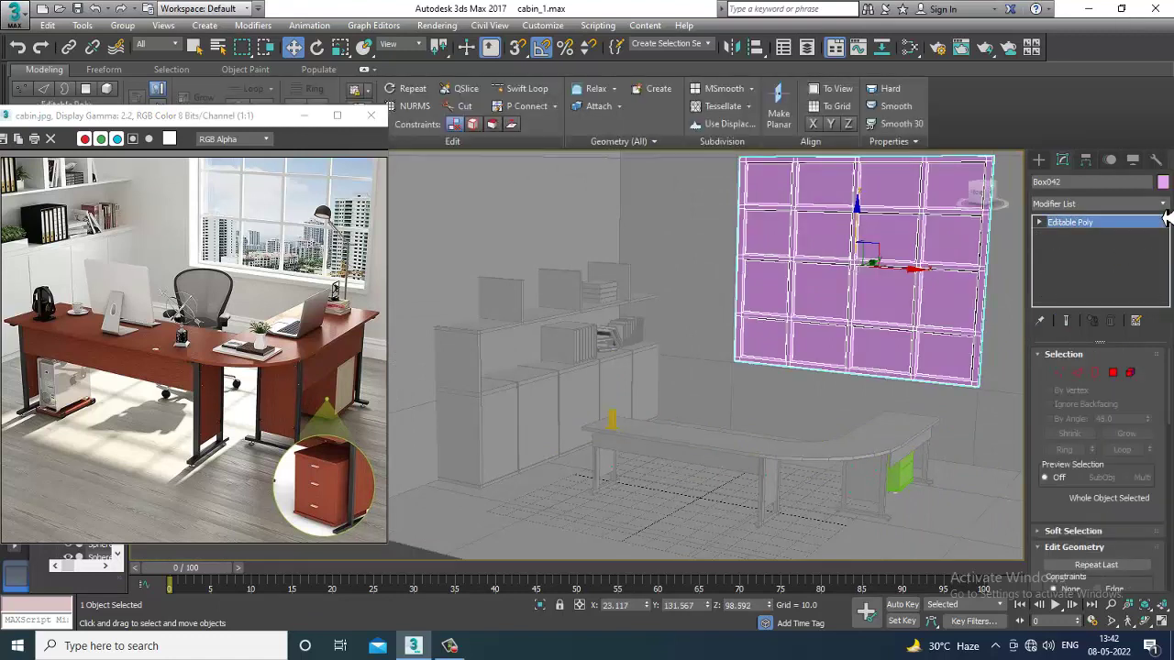
left_click(1163, 181)
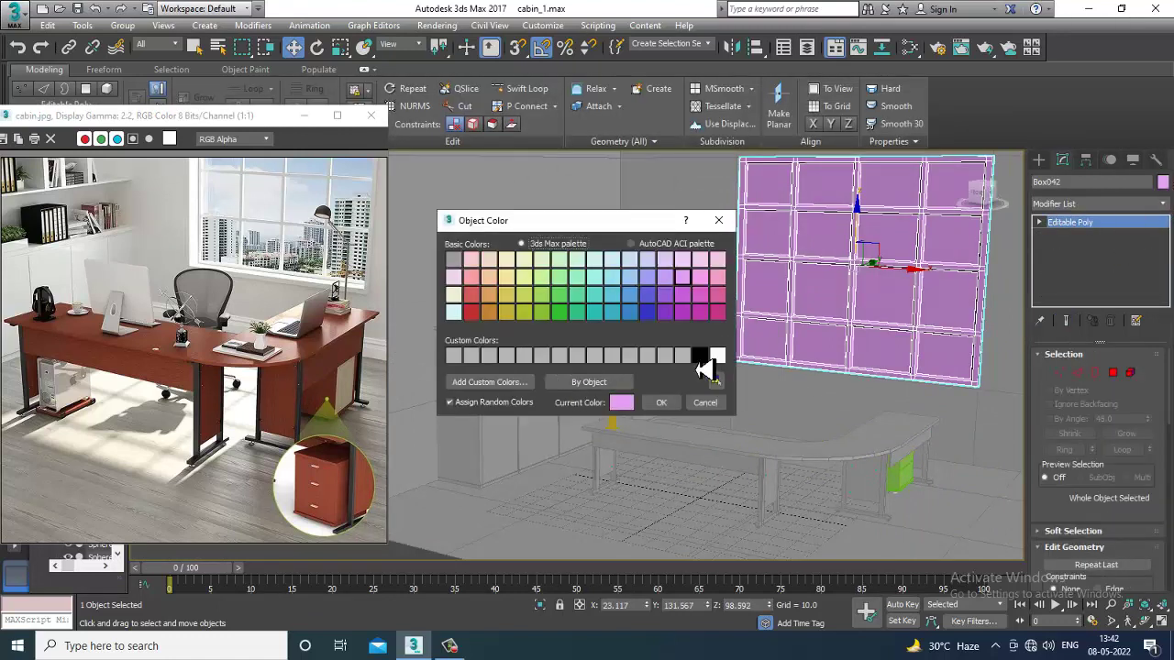
left_click(666, 403)
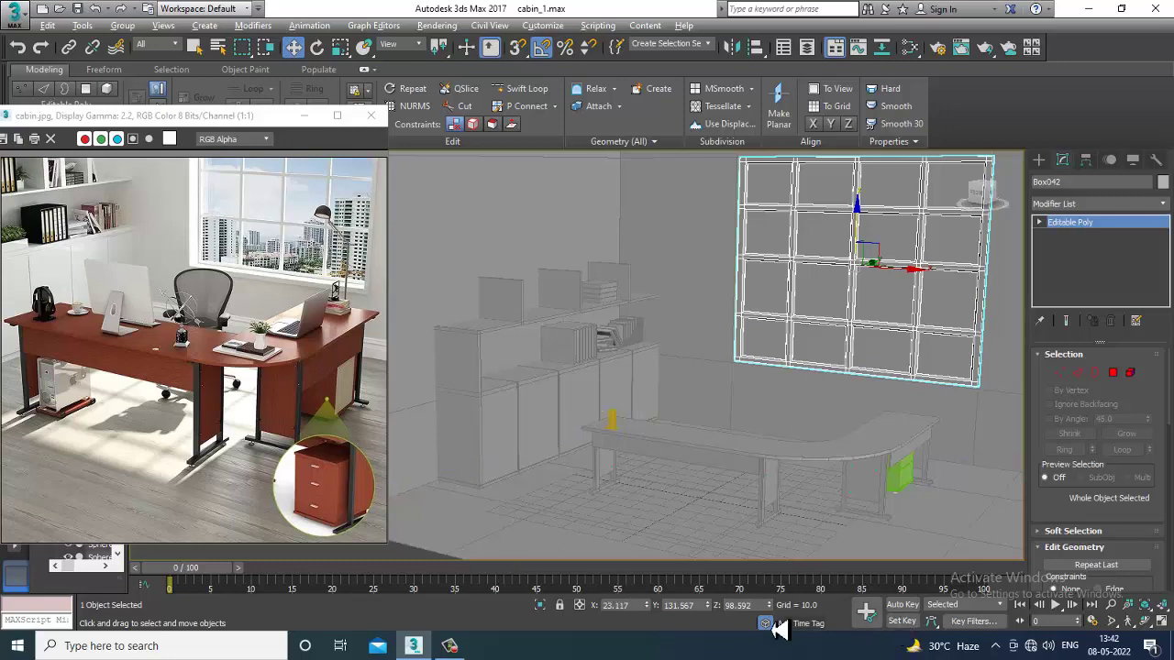
- Examine the room and the smoothed headphone stand on the desk against the reference image
scroll(919, 450, "up", 8)
scroll(862, 399, "down", 10)
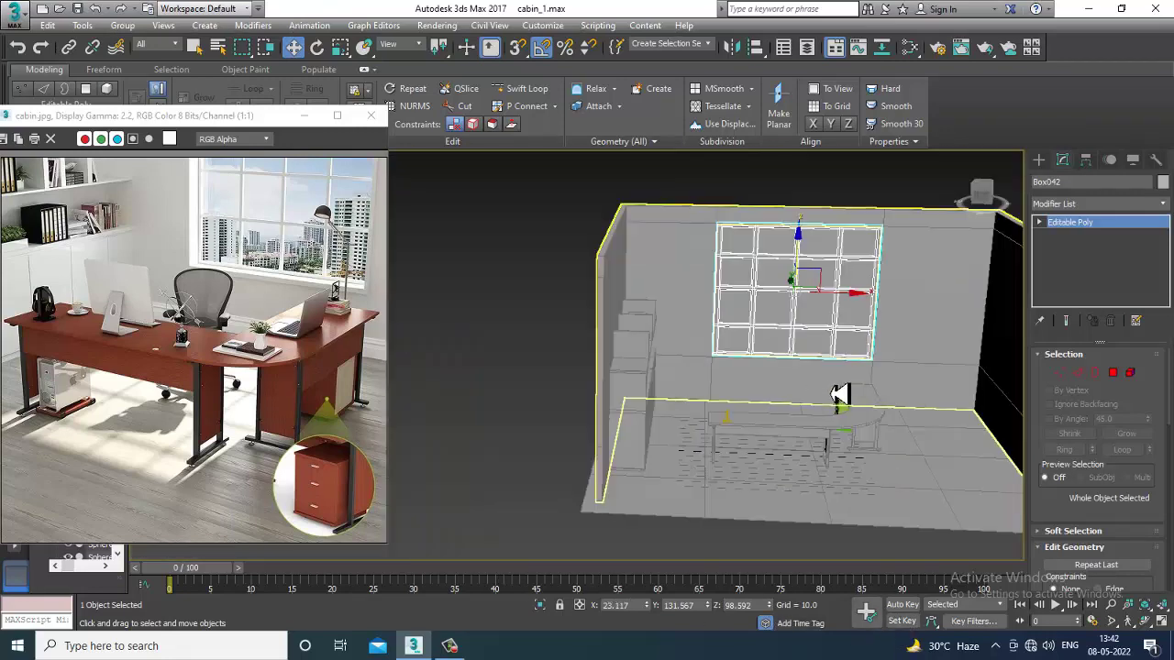
scroll(838, 393, "up", 6)
scroll(808, 418, "down", 5)
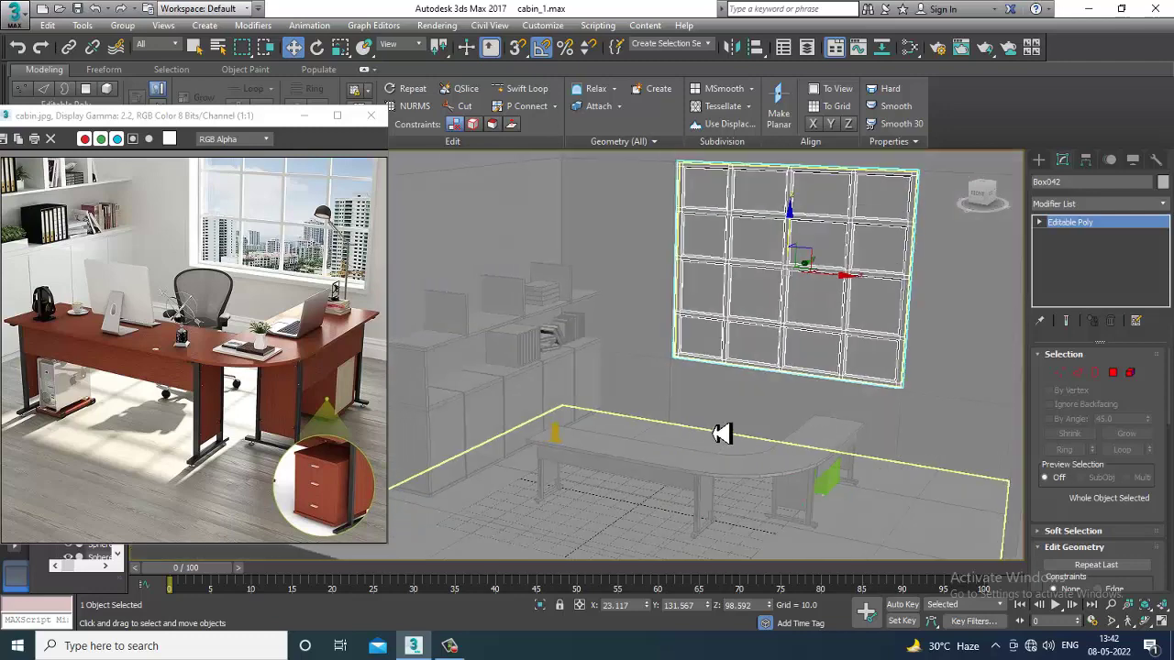
scroll(703, 449, "up", 10)
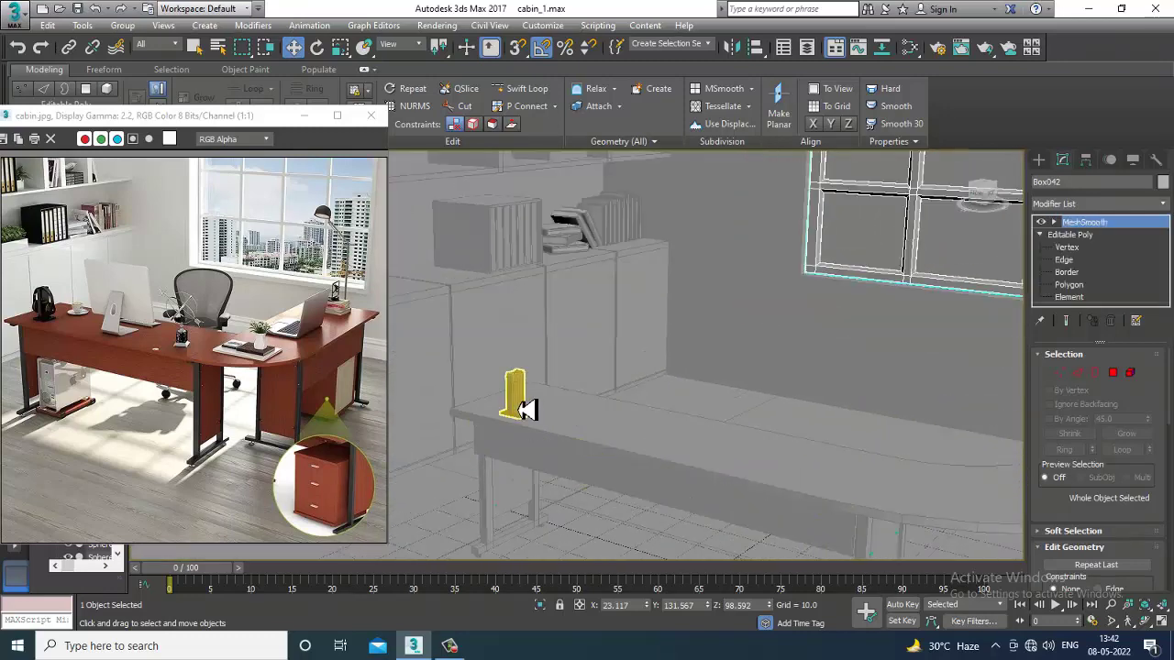
left_click(523, 405)
scroll(642, 409, "up", 3)
middle_click_drag(718, 374, 754, 393)
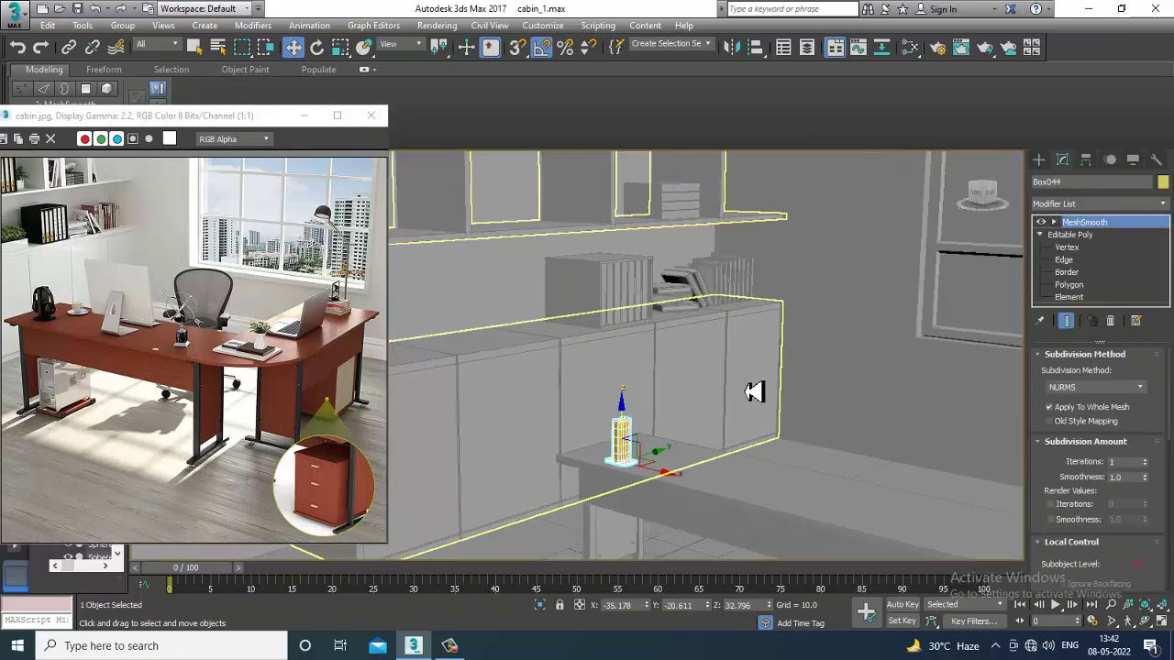
middle_click_drag(694, 424, 587, 403, "alt")
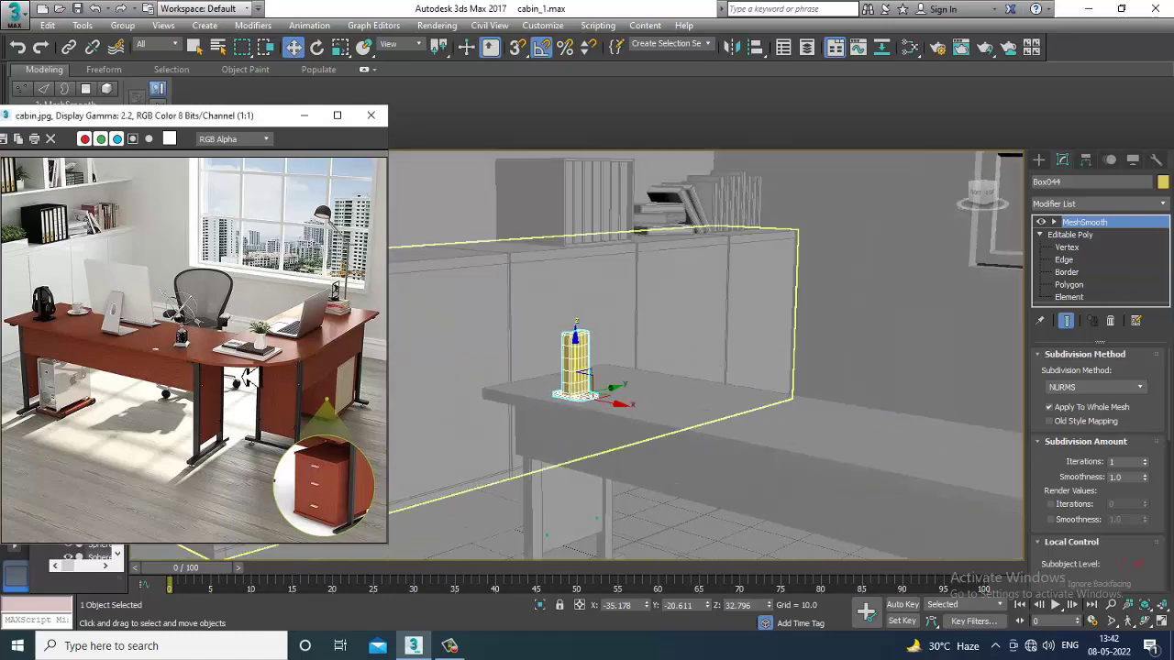
scroll(252, 389, "down", 1)
scroll(688, 407, "up", 3)
middle_click_drag(687, 406, 702, 397, "alt")
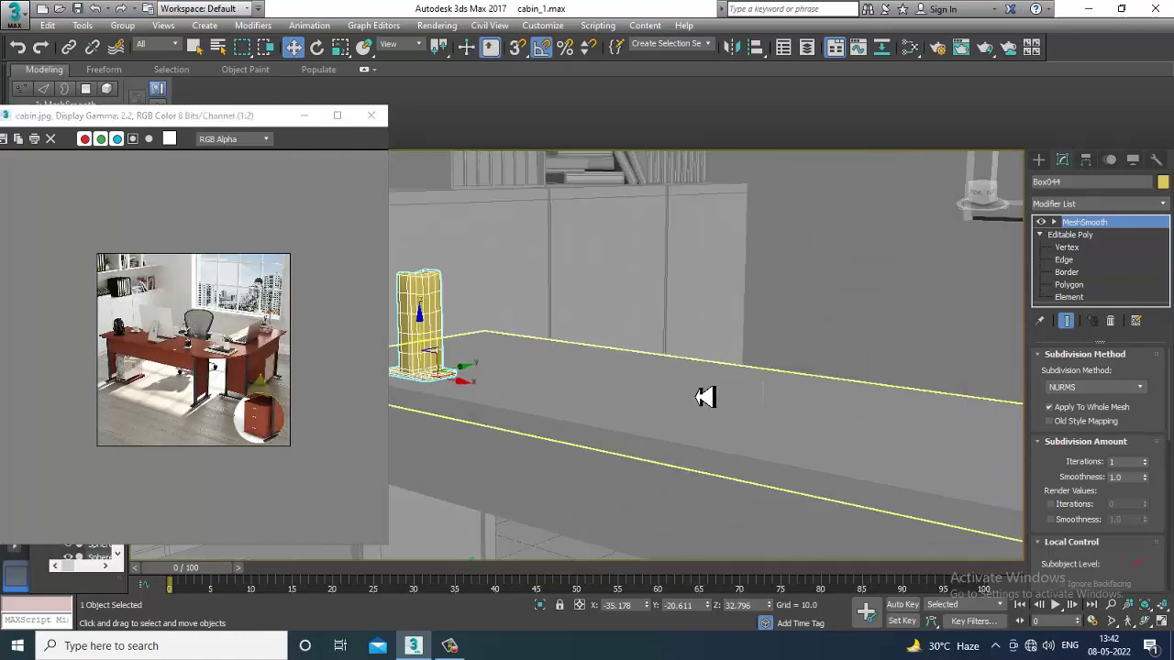
scroll(704, 398, "down", 3)
- Select all objects in the scene and give them the same neutral object color
key("ctrl+a")
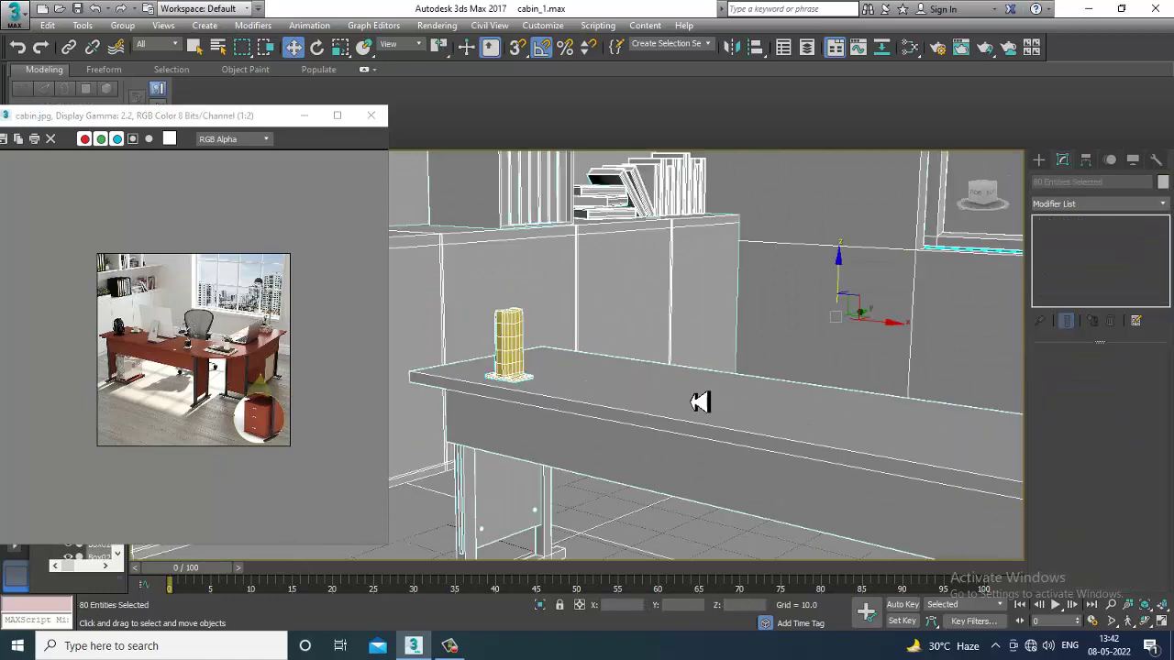
key("alt+o")
left_click(663, 407)
scroll(687, 419, "down", 5)
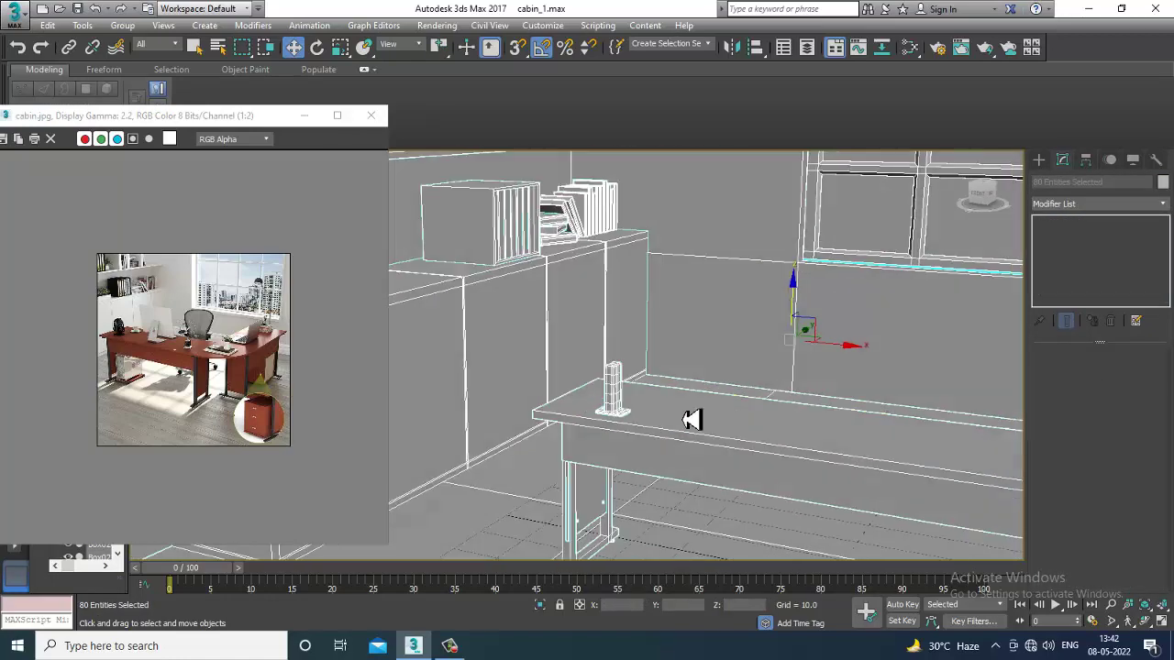
scroll(737, 465, "up", 4)
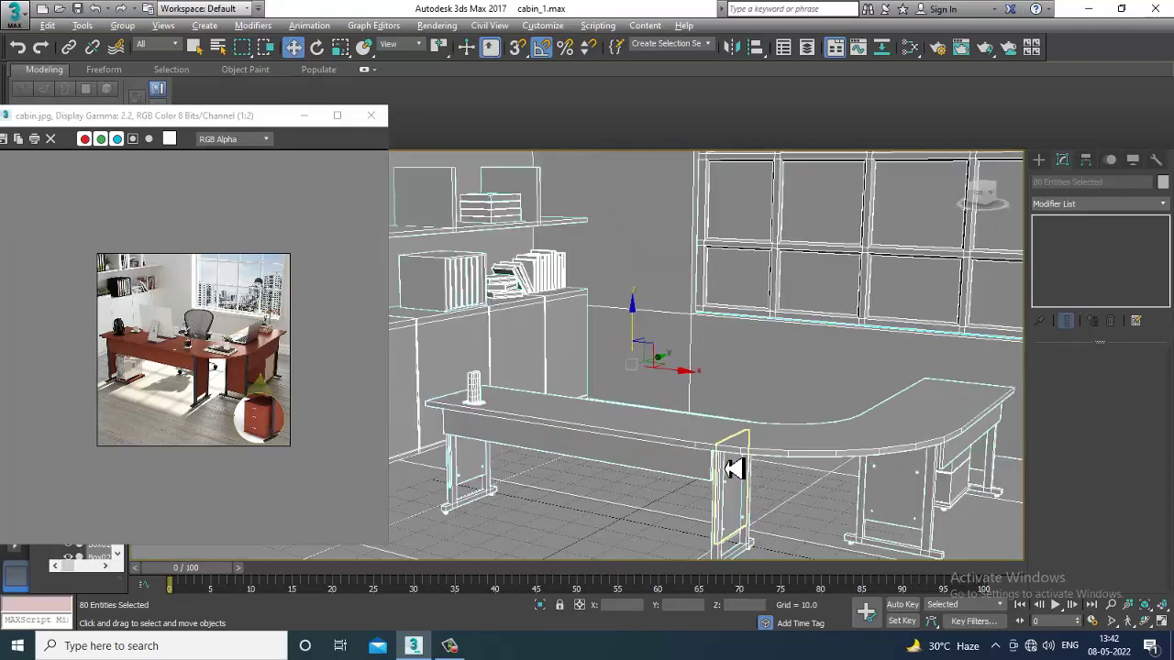
scroll(766, 425, "down", 8)
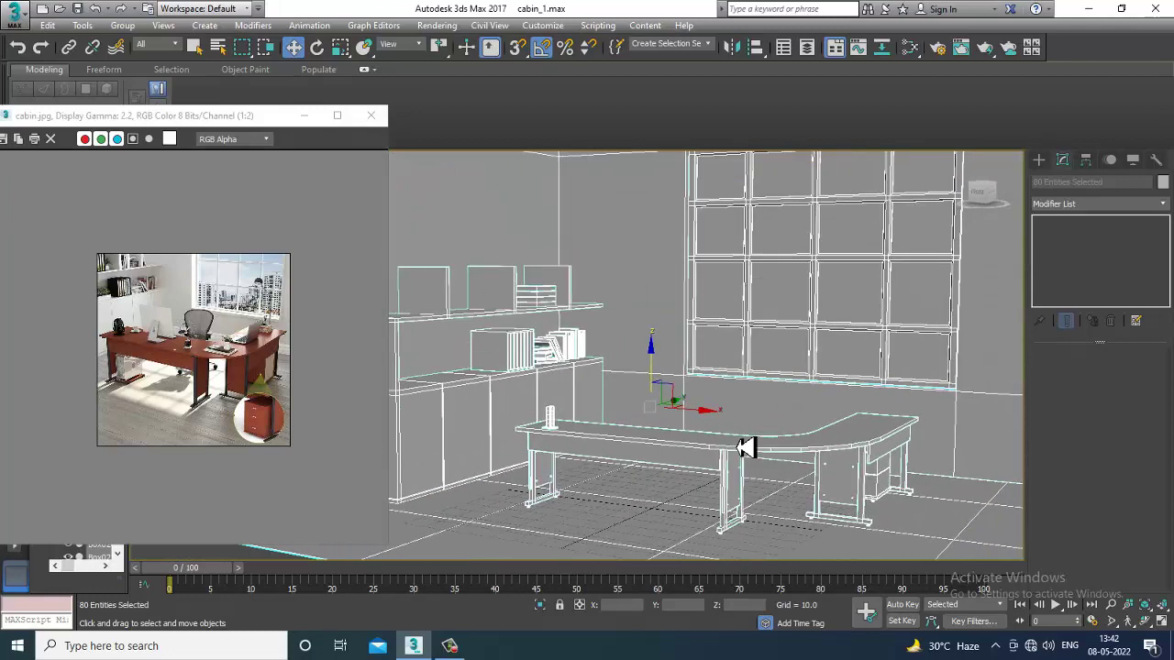